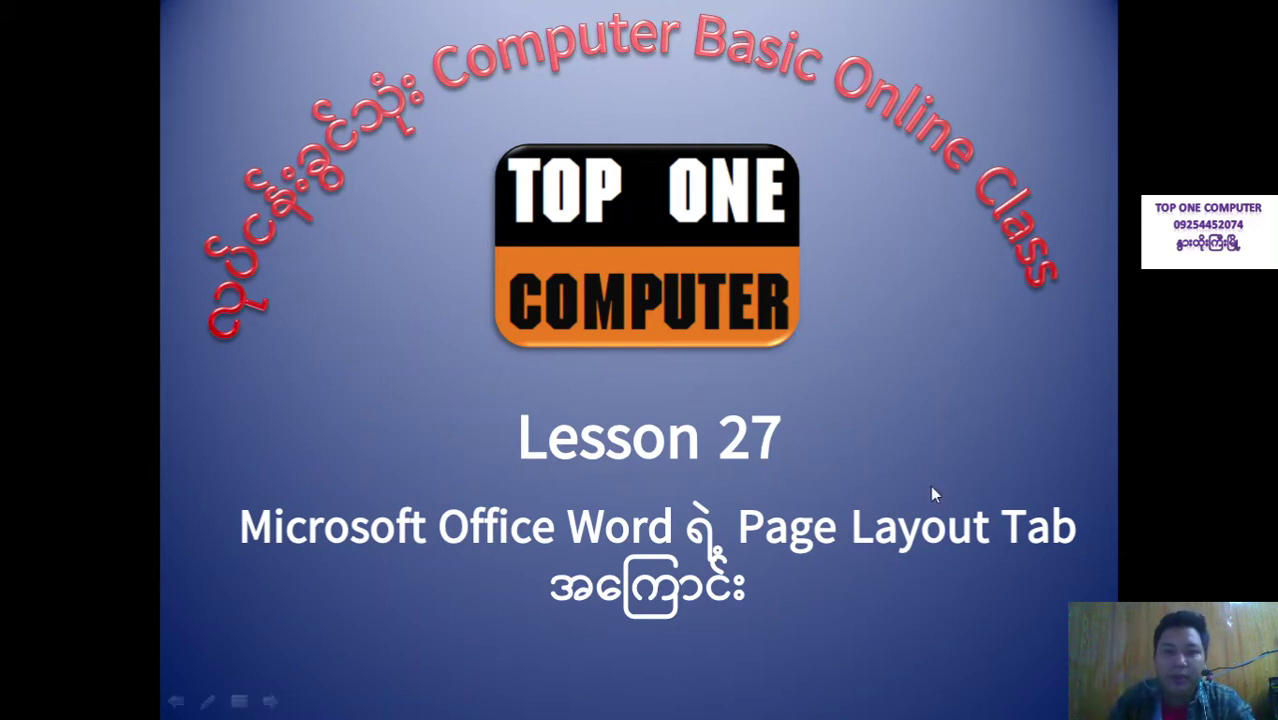
# Step: Bring up the running Lesson 27 slideshow's context menu to reach End Show
pyautogui.rightClick(738, 331)
# Step: End the slideshow, then open 1.docx from the MS Word Lesson folder in File Explorer
pyautogui.click(778, 568)
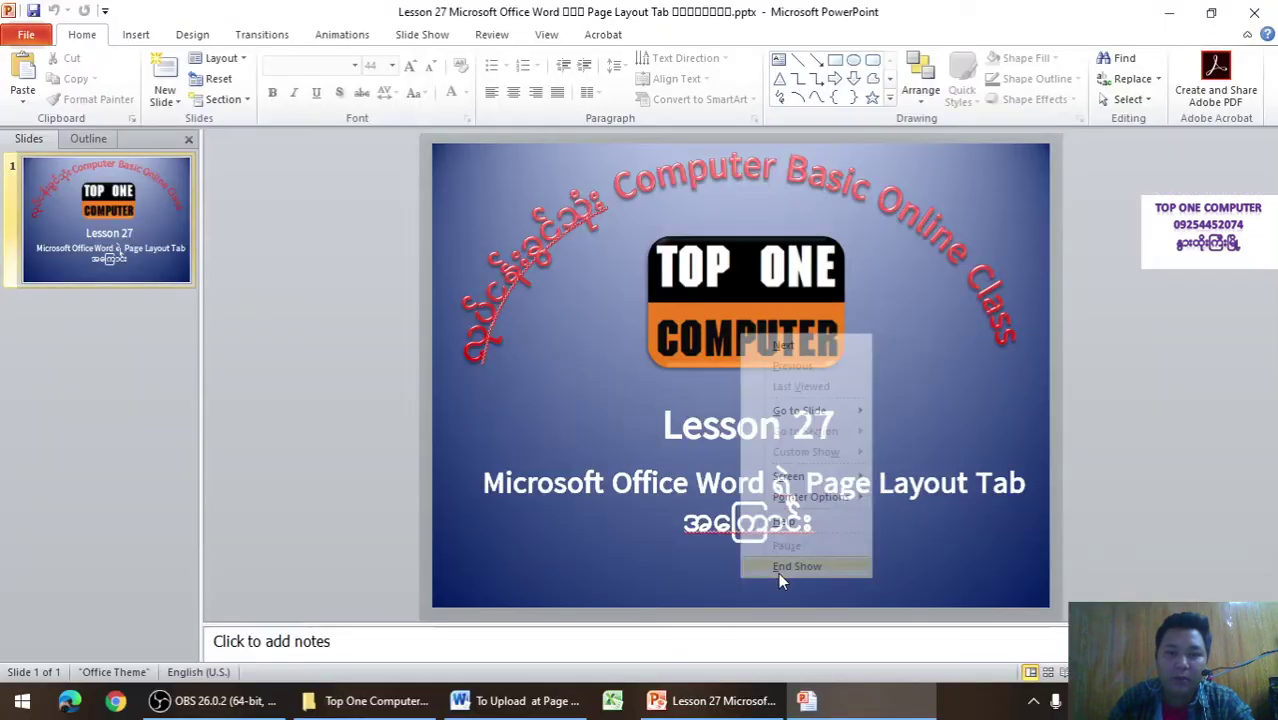
pyautogui.click(1254, 8)
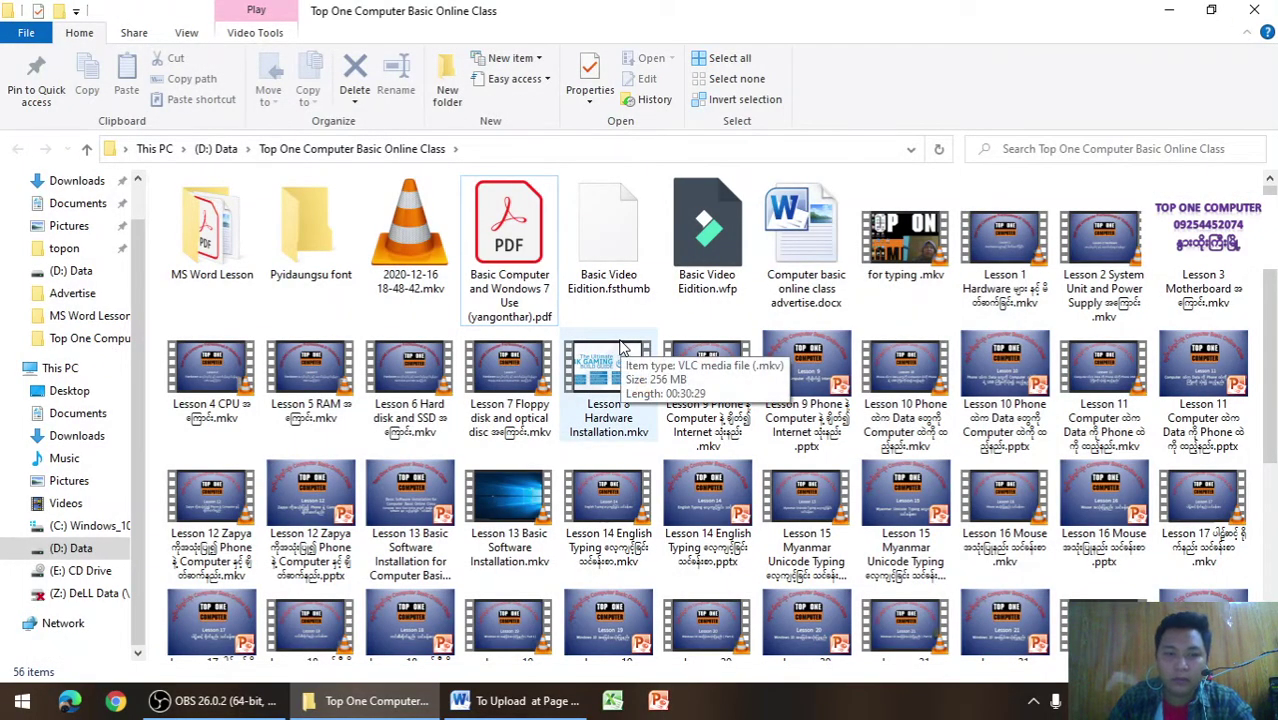
pyautogui.click(245, 268)
pyautogui.doubleClick(245, 268)
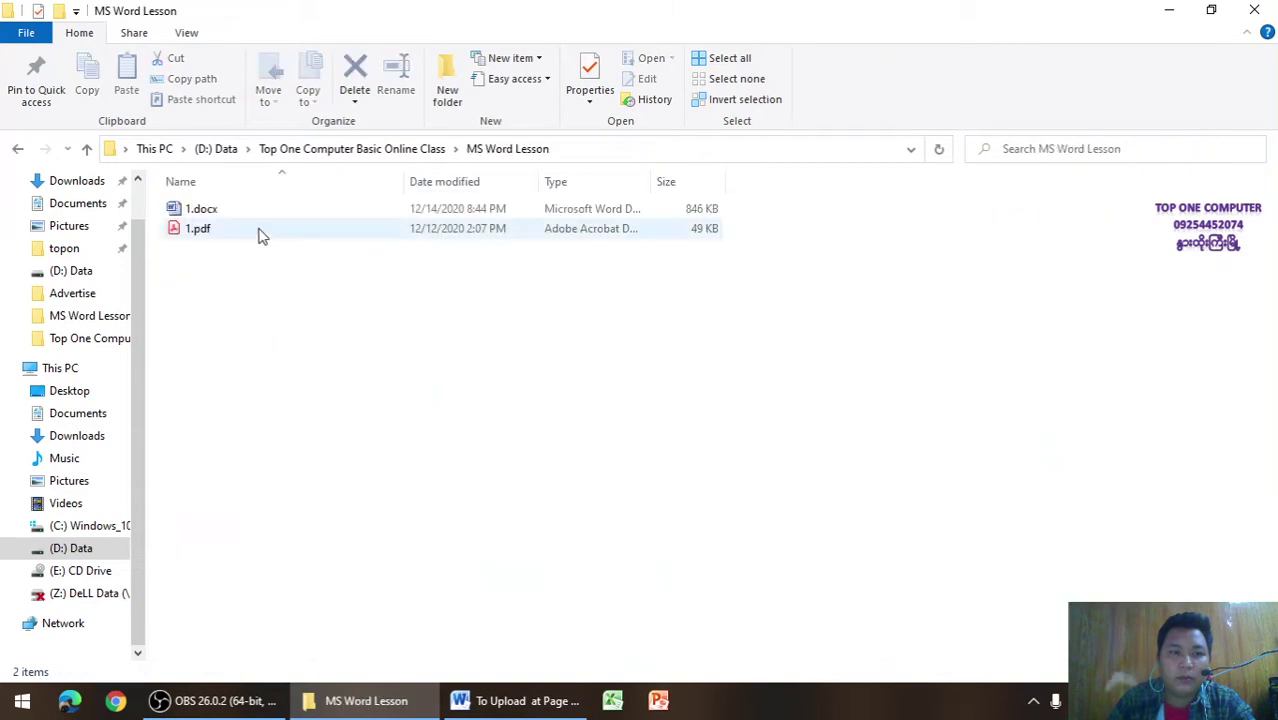
pyautogui.click(271, 214)
pyautogui.doubleClick(274, 214)
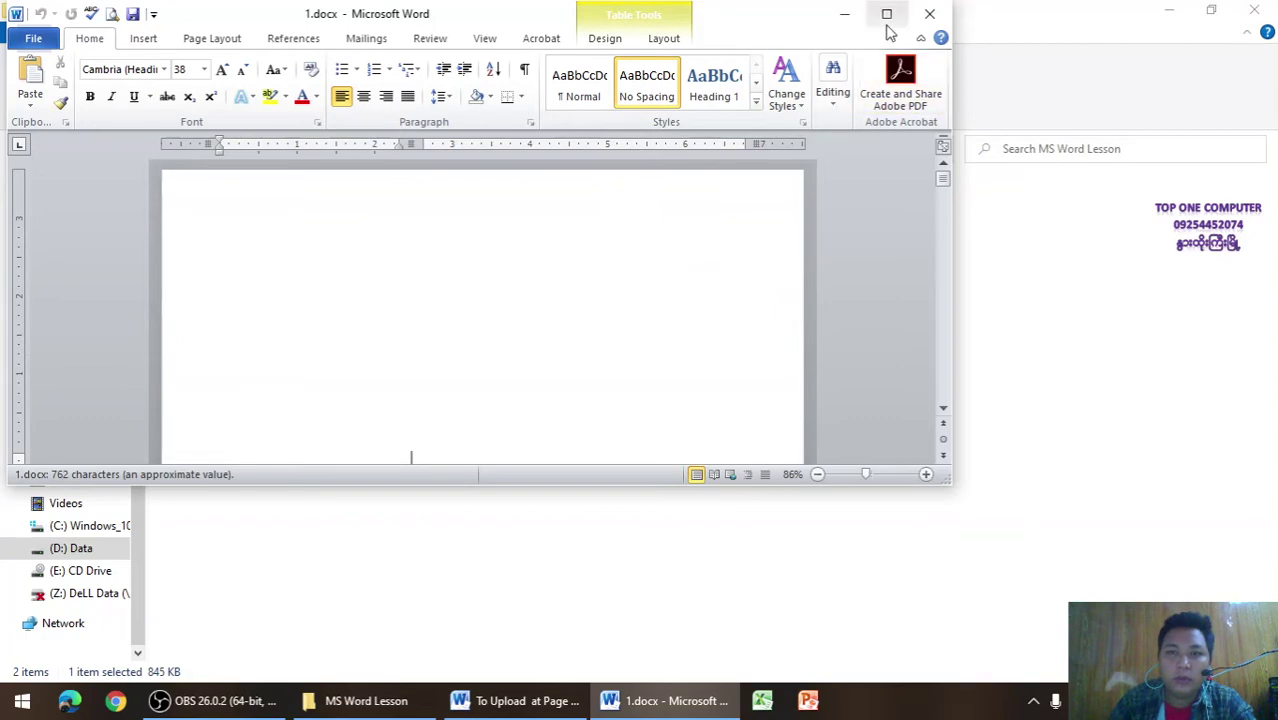
# Step: Maximize Word and place the cursor on page 10 below the class title, showing Page Layout options
pyautogui.click(885, 14)
pyautogui.scroll(-2, 730, 420)
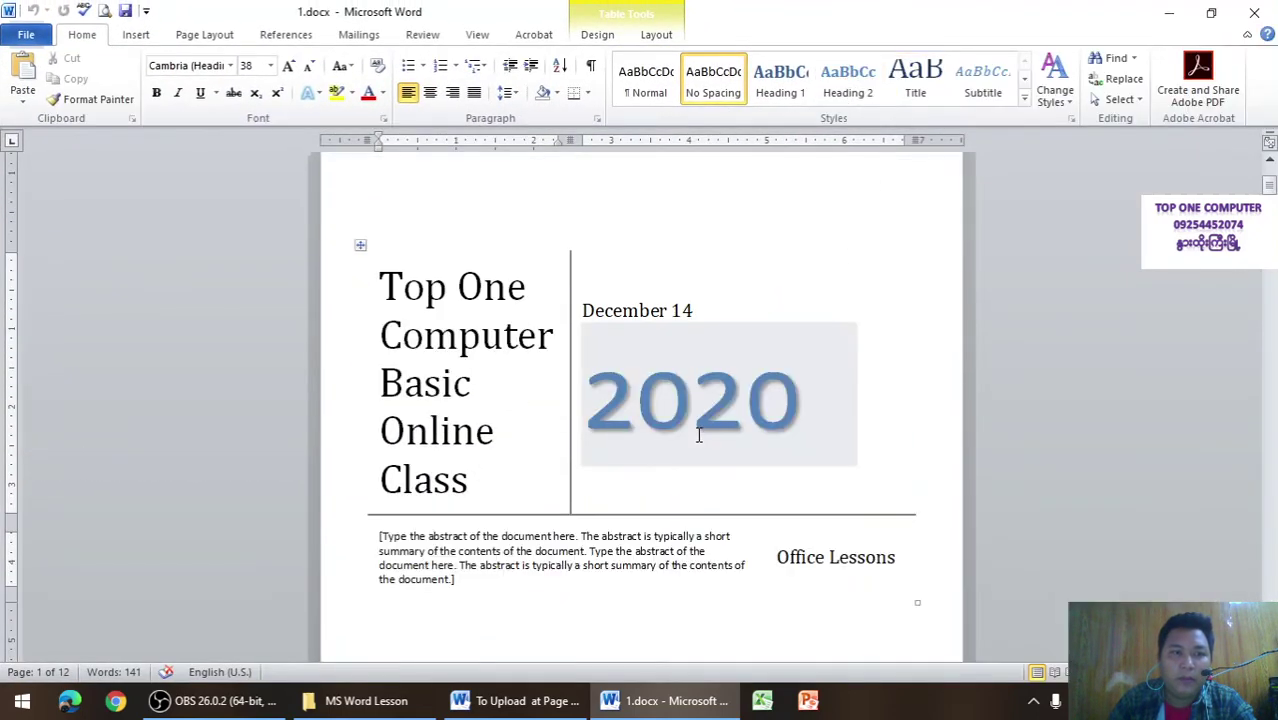
pyautogui.scroll(-3, 699, 434)
pyautogui.scroll(-5, 701, 434)
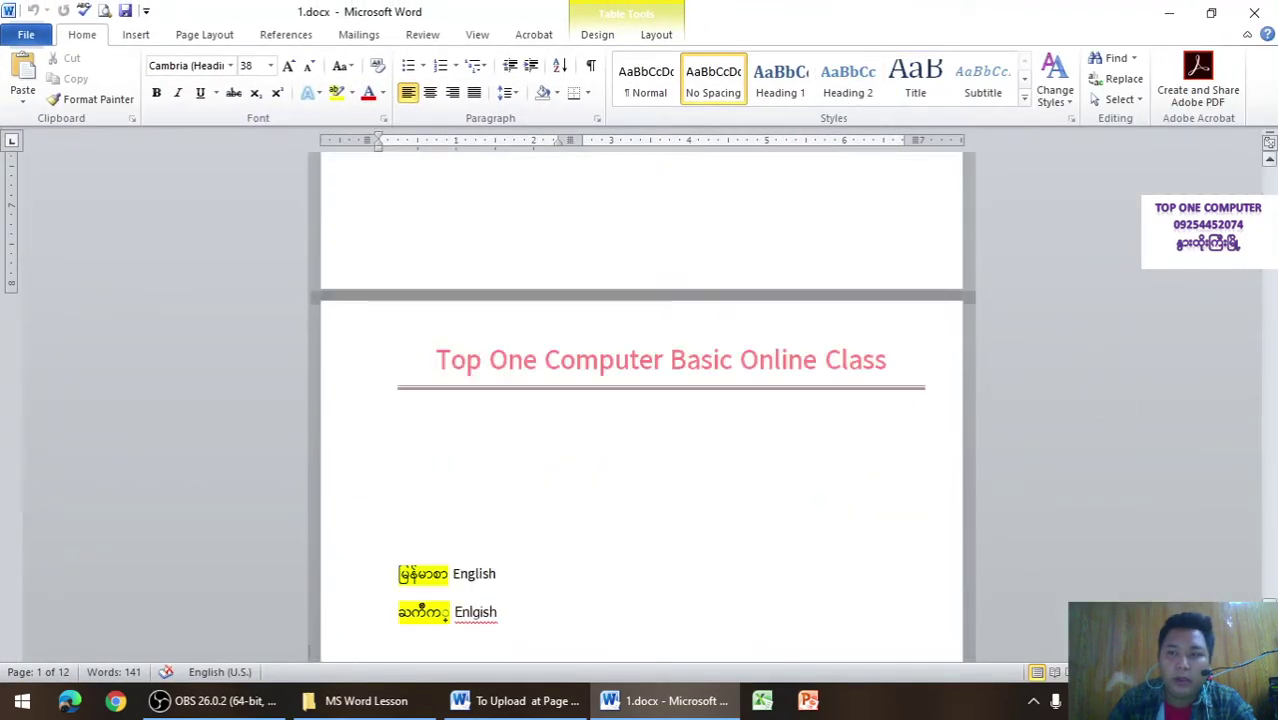
pyautogui.scroll(-5, 642, 400)
pyautogui.scroll(-10, 642, 400)
pyautogui.scroll(-10, 642, 400)
pyautogui.scroll(-10, 642, 400)
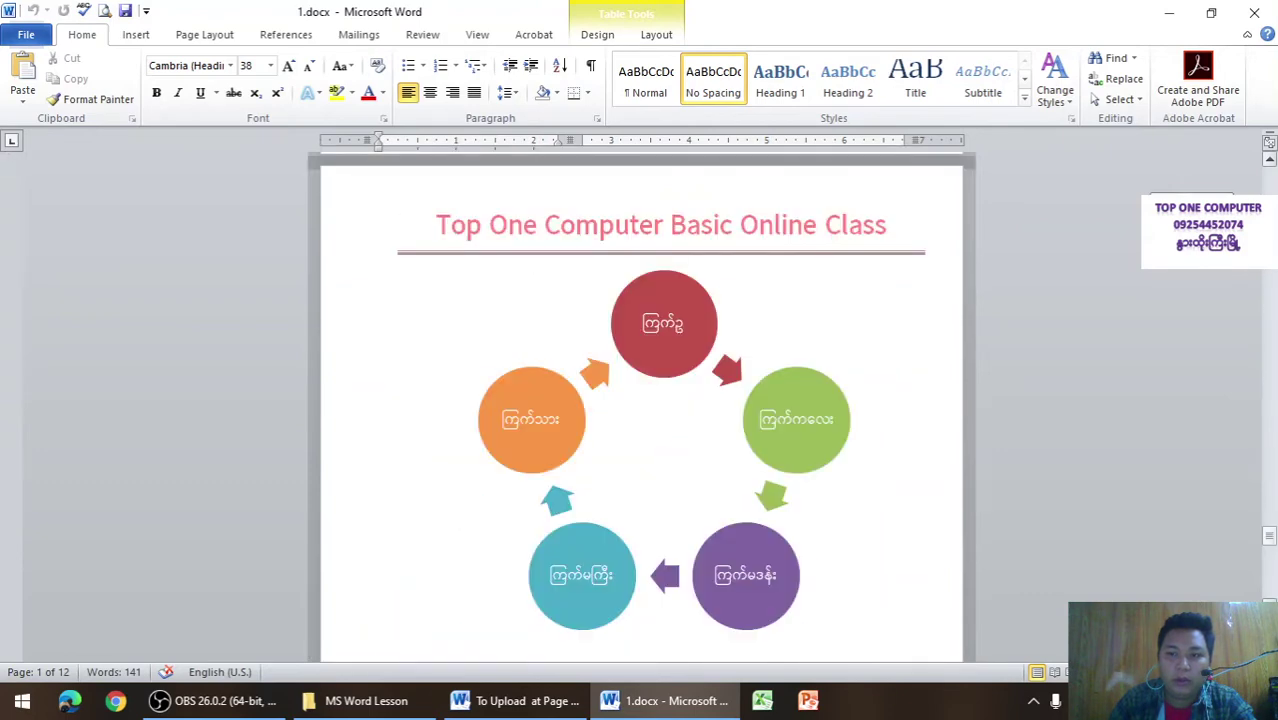
pyautogui.scroll(8, 706, 534)
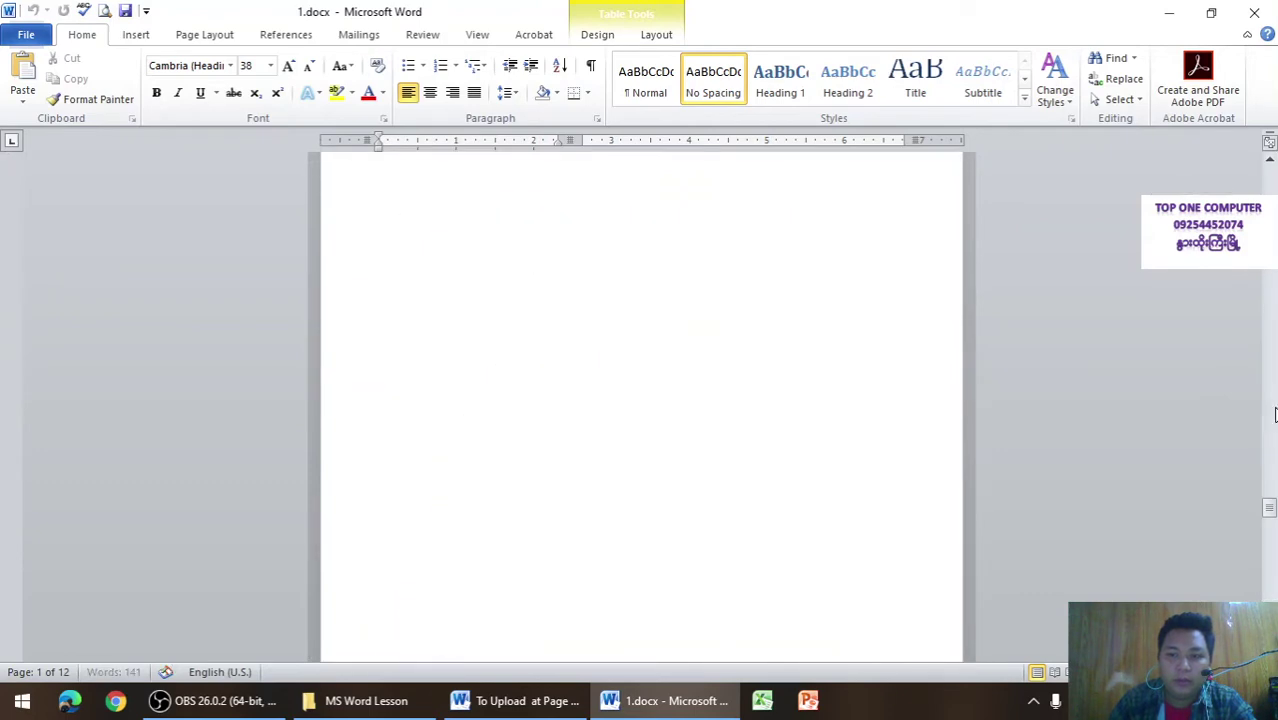
pyautogui.scroll(8, 706, 534)
pyautogui.scroll(-1, 706, 534)
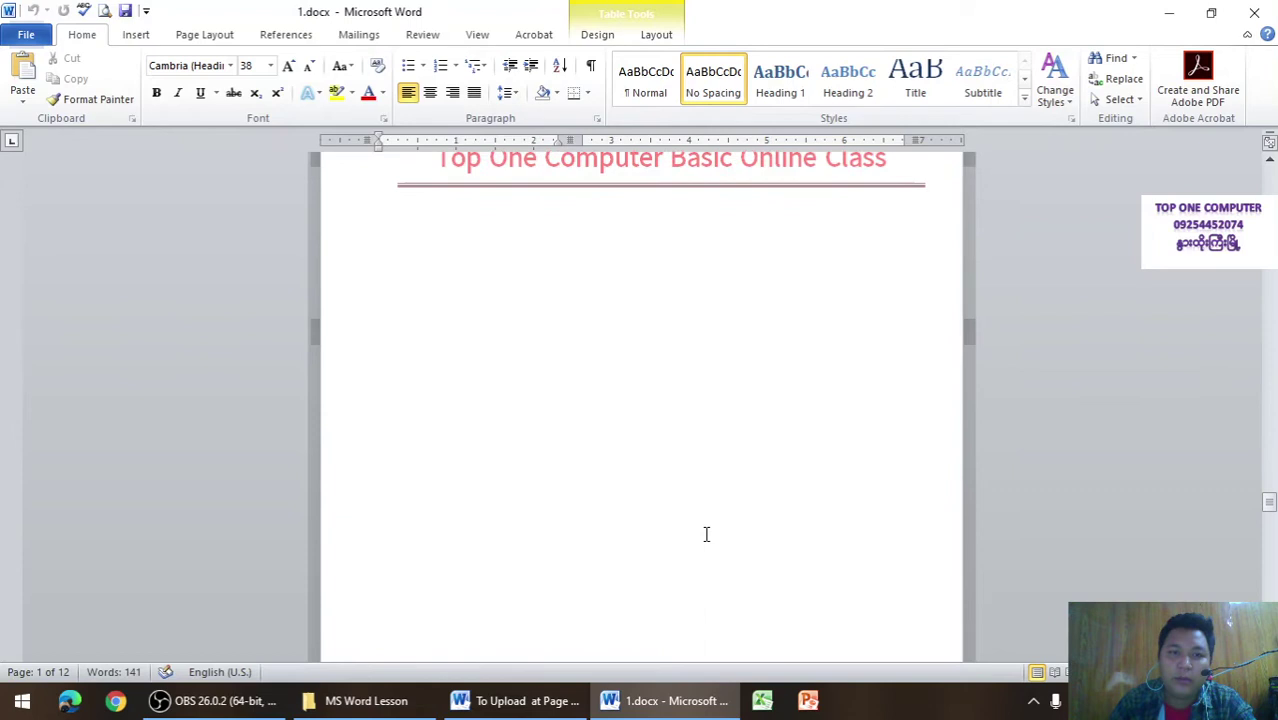
pyautogui.click(480, 350)
pyautogui.click(226, 38)
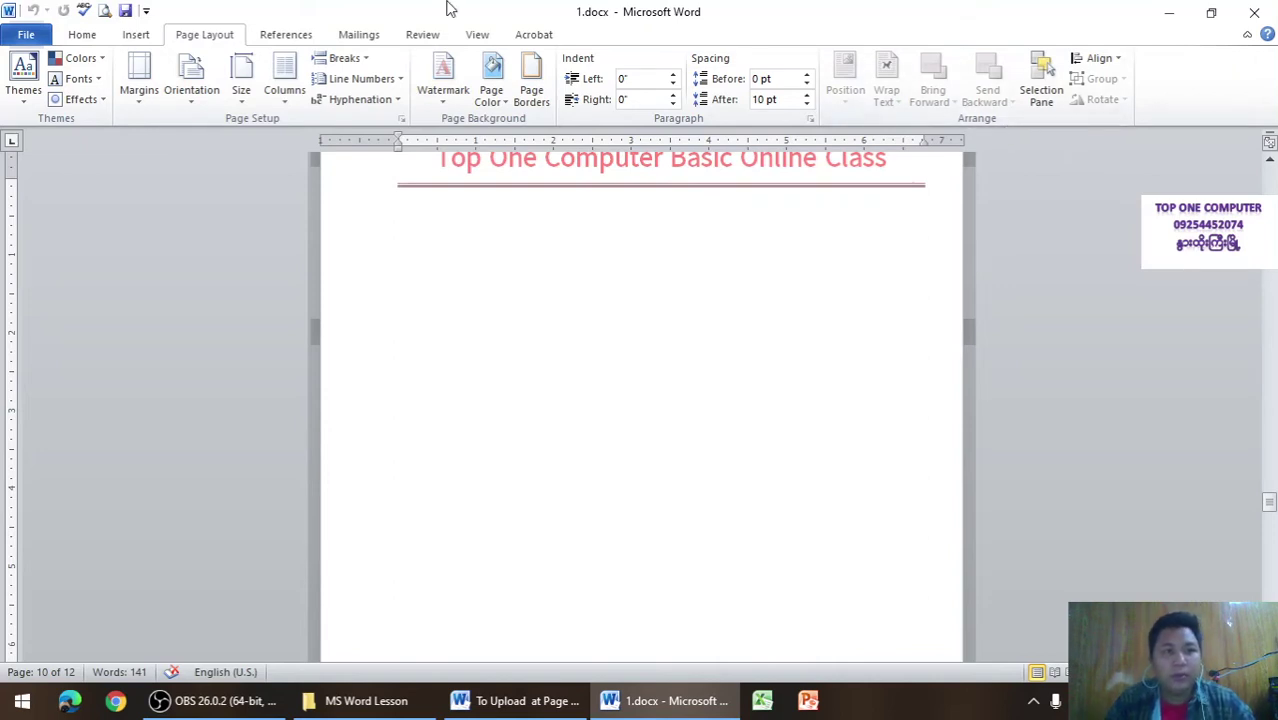
pyautogui.click(27, 98)
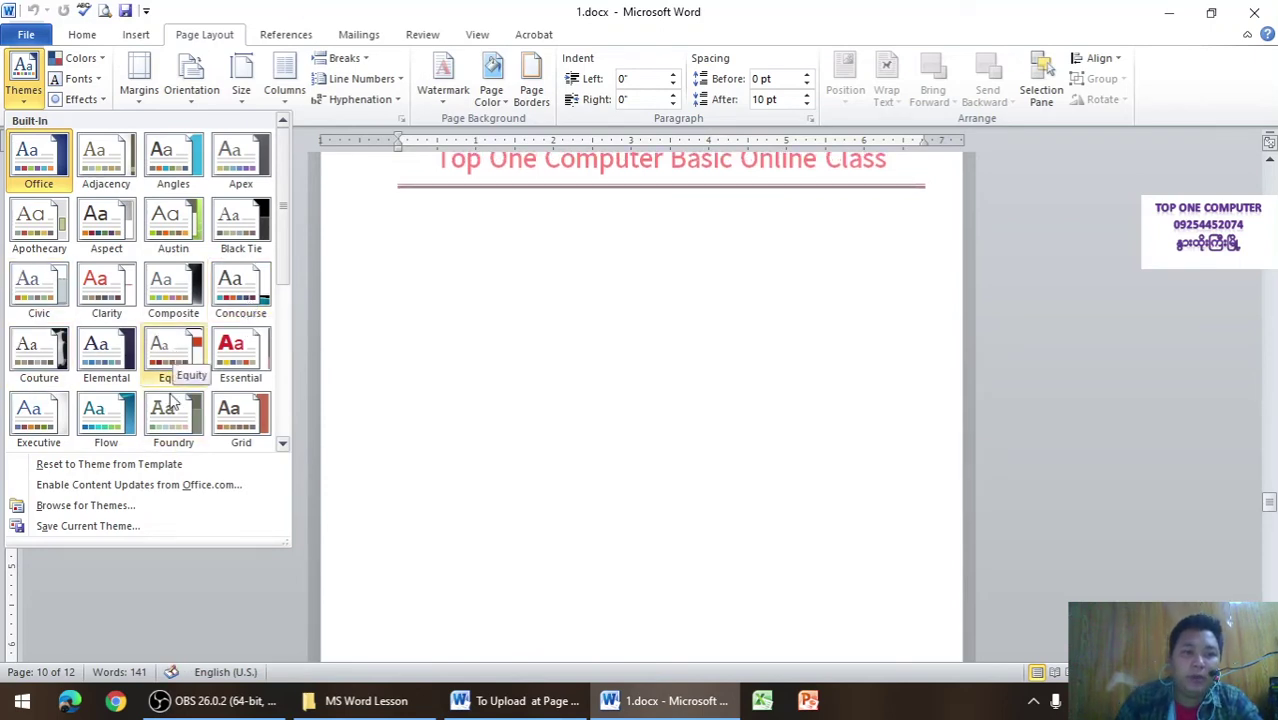
pyautogui.click(116, 178)
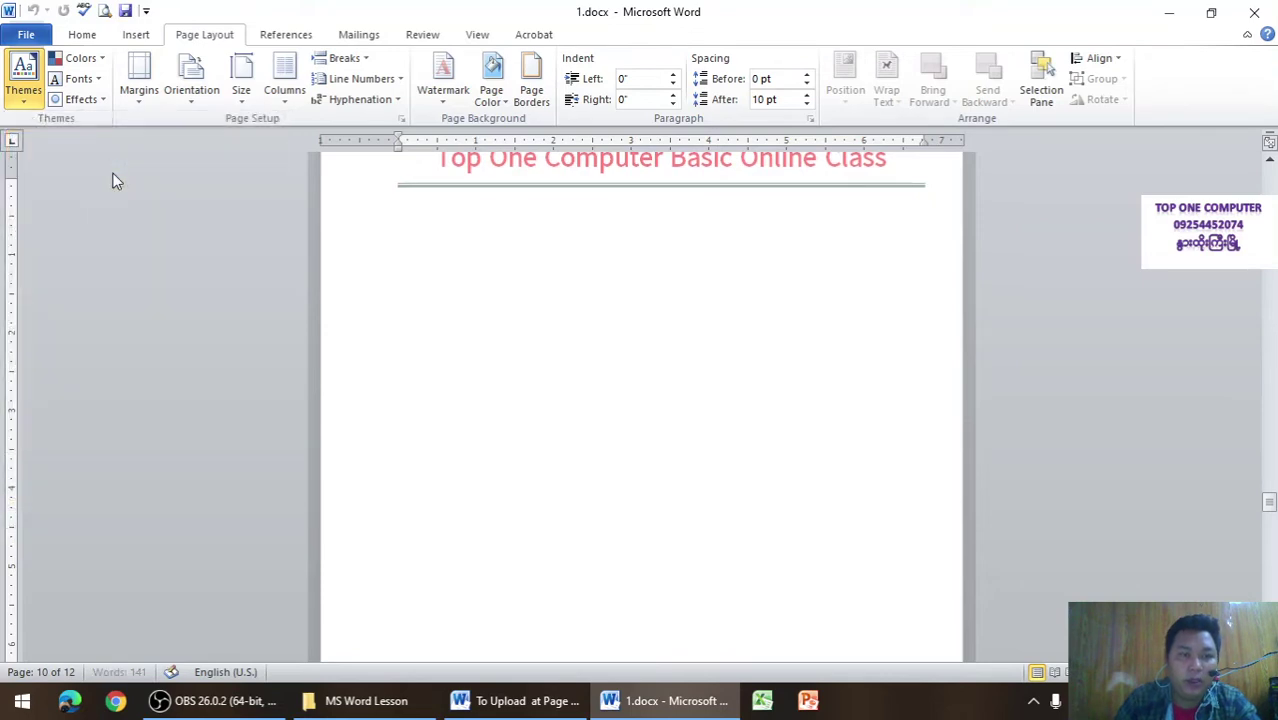
pyautogui.click(24, 78)
pyautogui.click(45, 343)
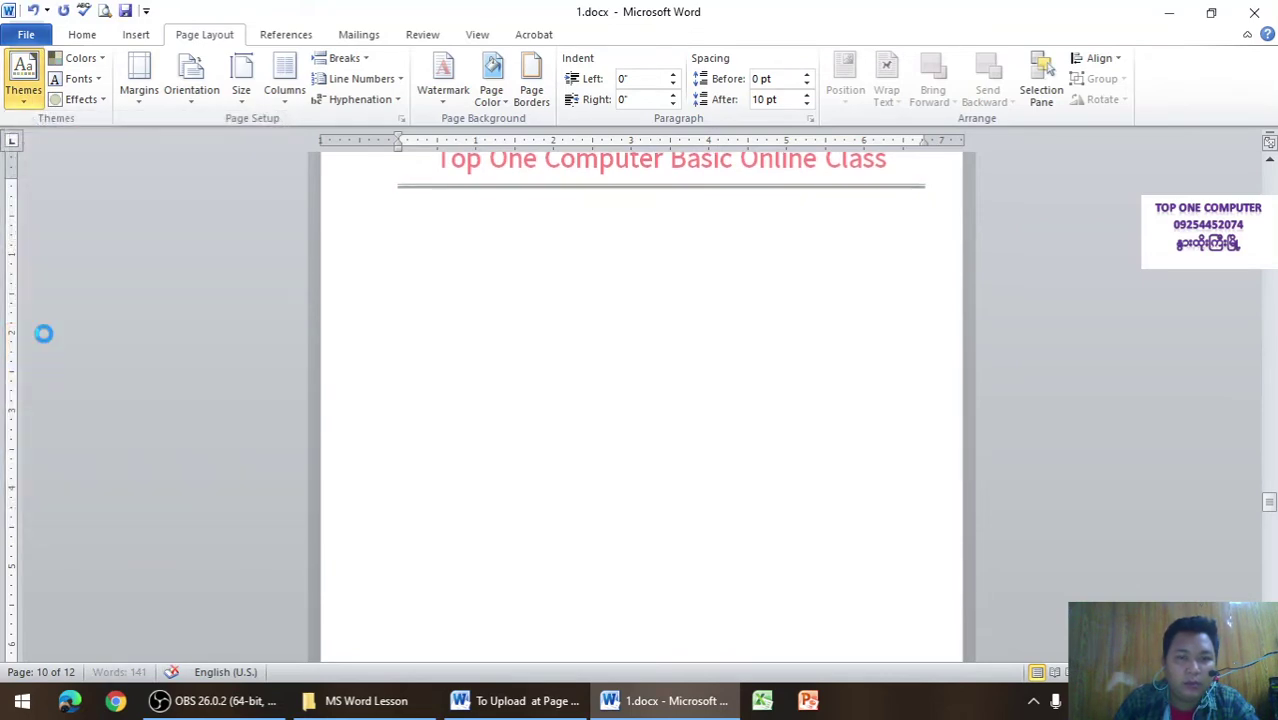
pyautogui.click(24, 75)
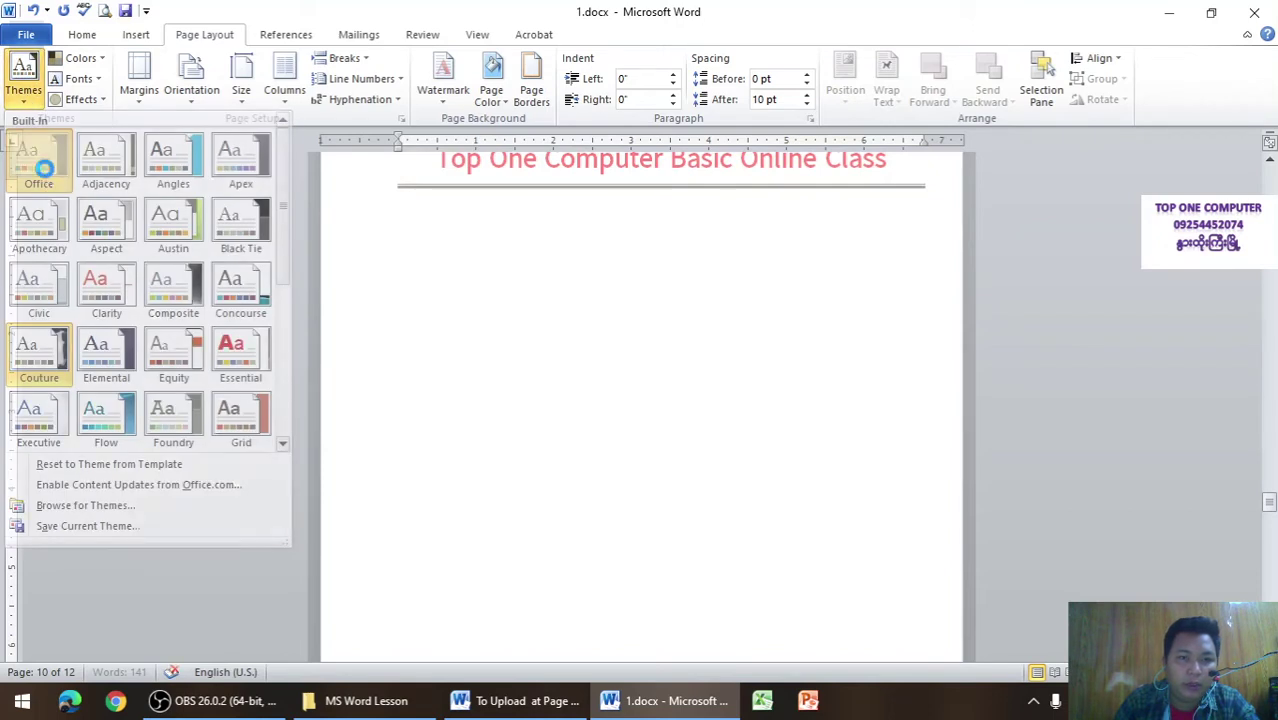
pyautogui.click(45, 172)
pyautogui.click(80, 62)
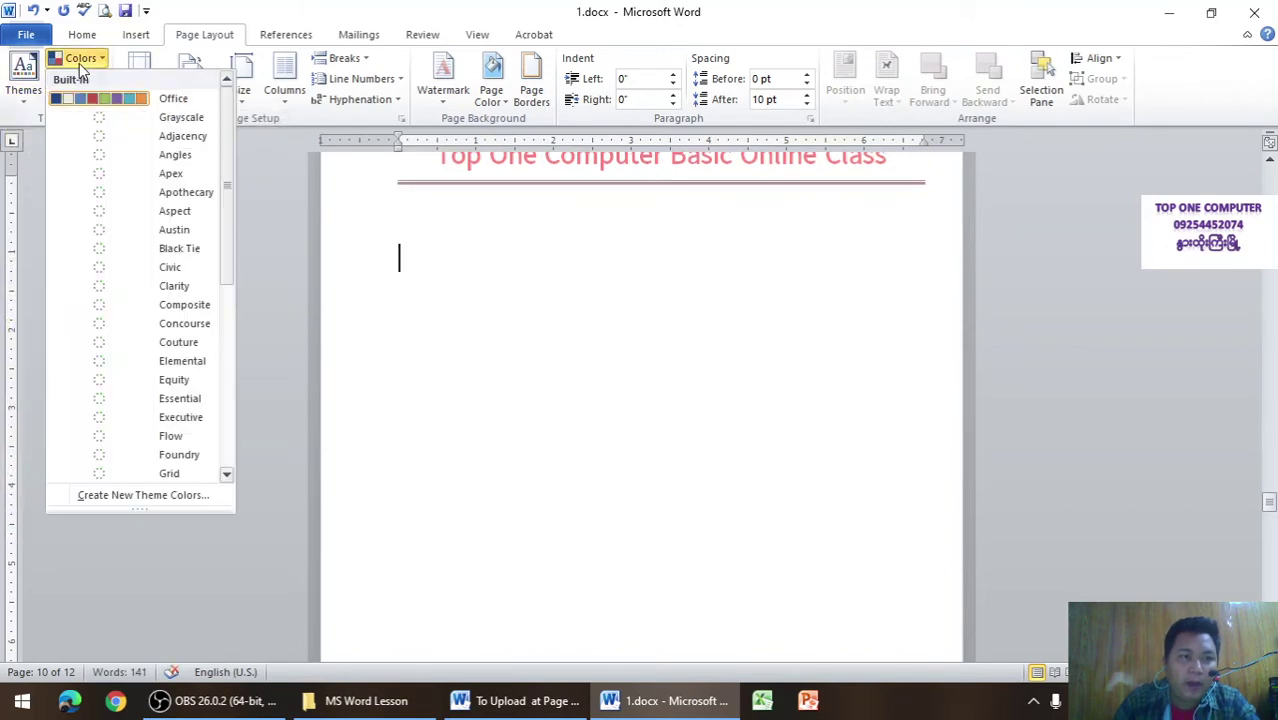
pyautogui.click(84, 64)
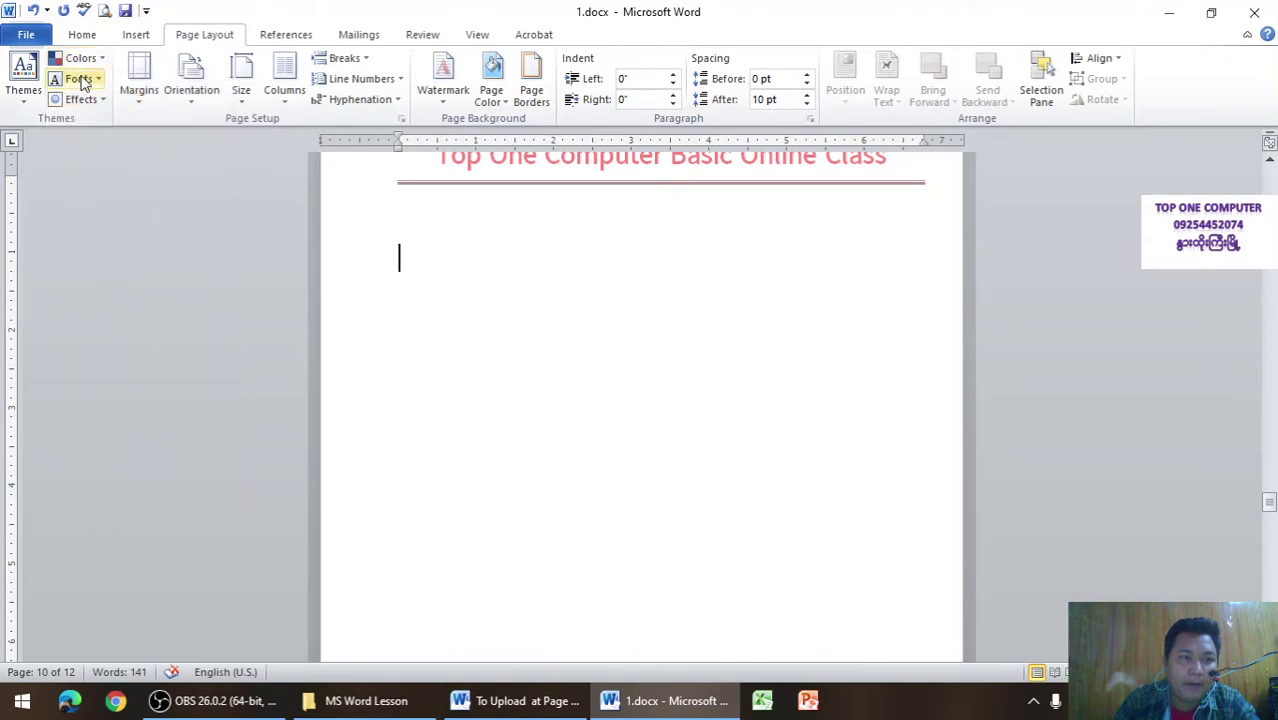
pyautogui.click(84, 82)
pyautogui.click(84, 84)
pyautogui.click(82, 100)
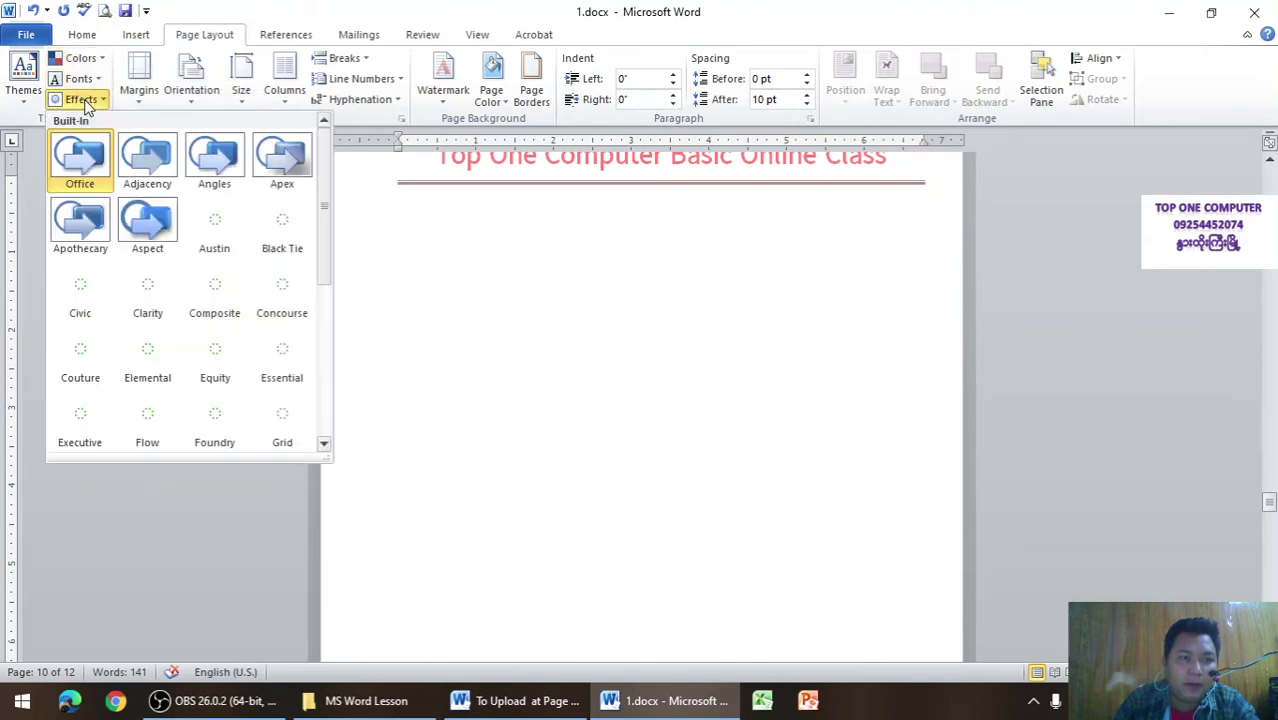
pyautogui.click(82, 100)
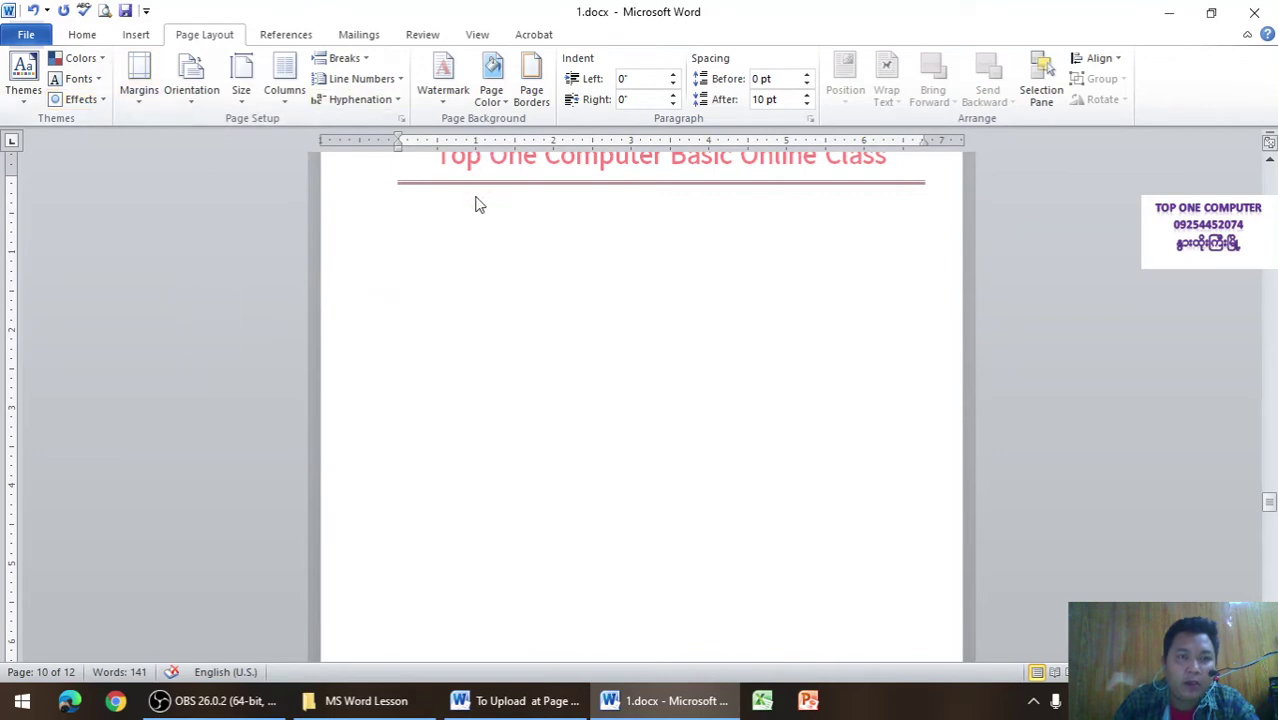
# Step: Turn on gridlines over the page in 1.docx, leaving the margins unchanged
pyautogui.click(133, 98)
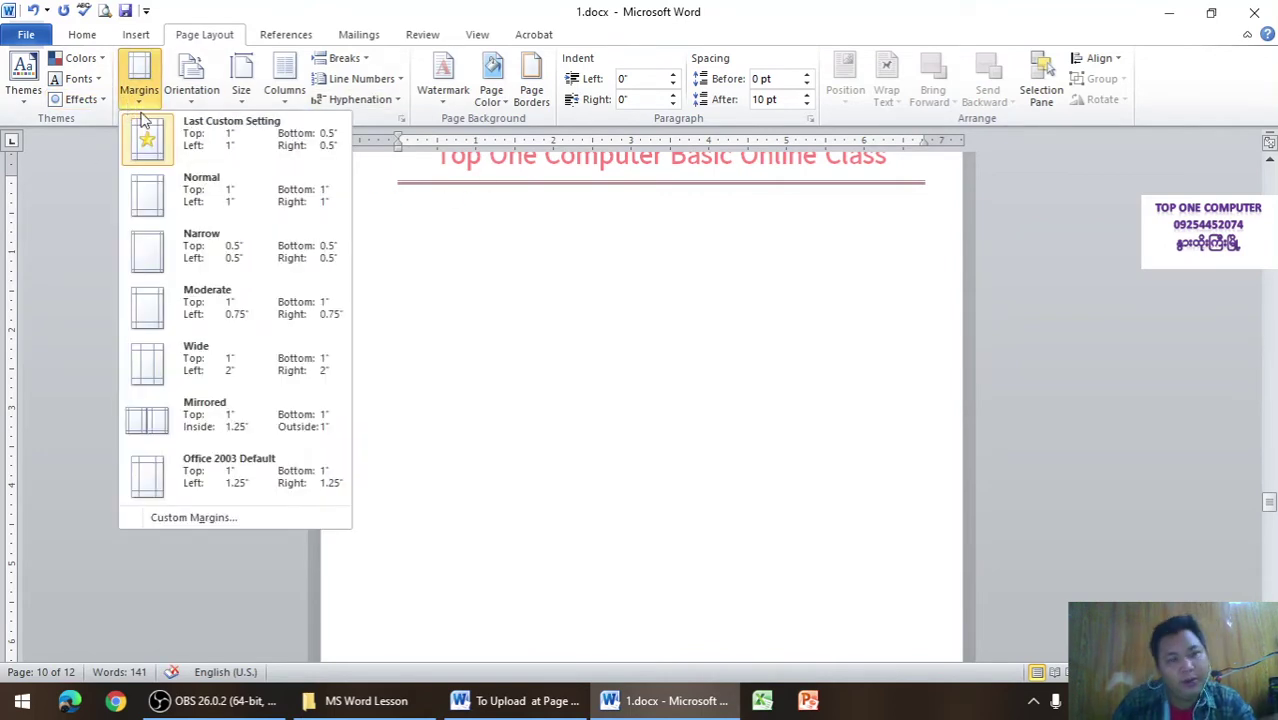
pyautogui.click(150, 92)
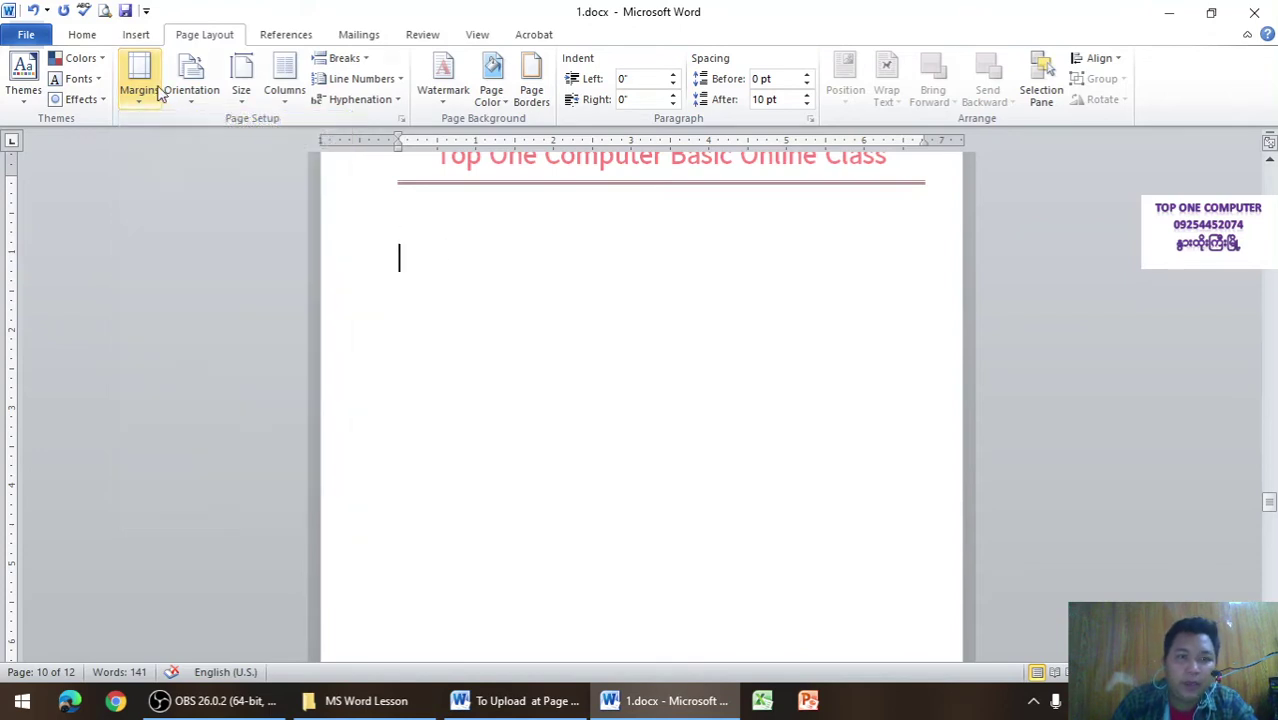
pyautogui.click(480, 38)
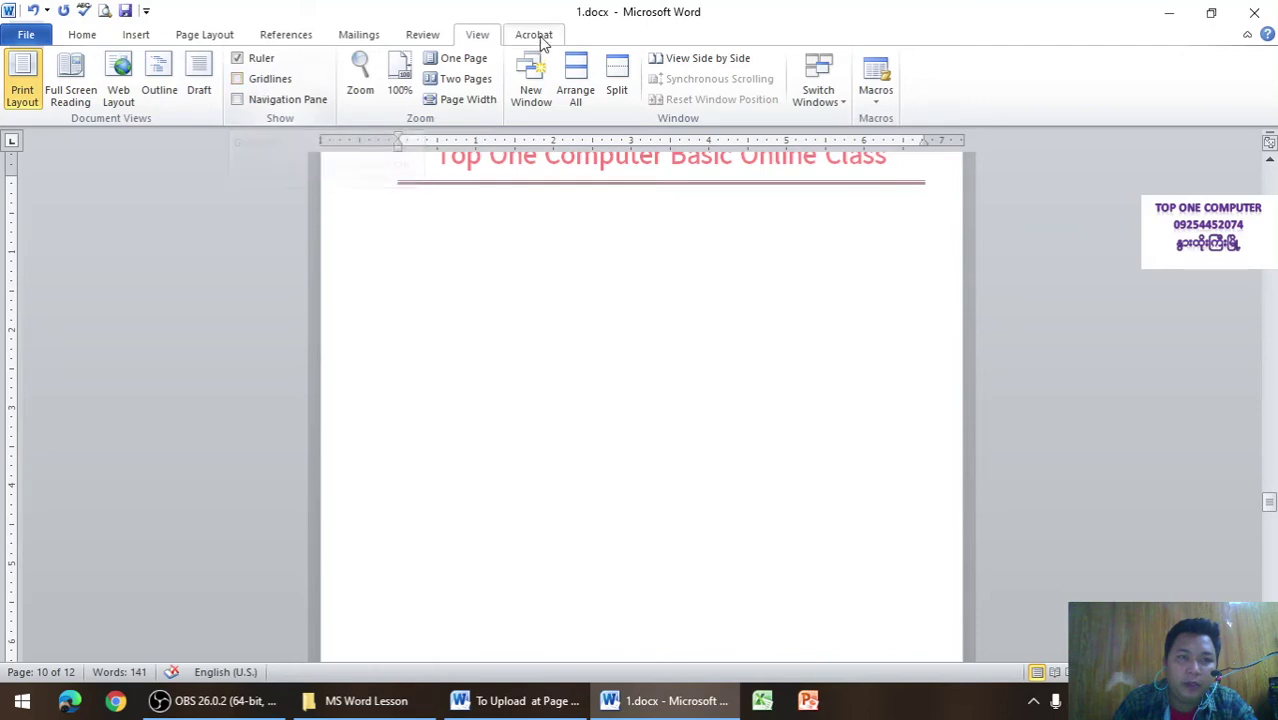
pyautogui.click(274, 80)
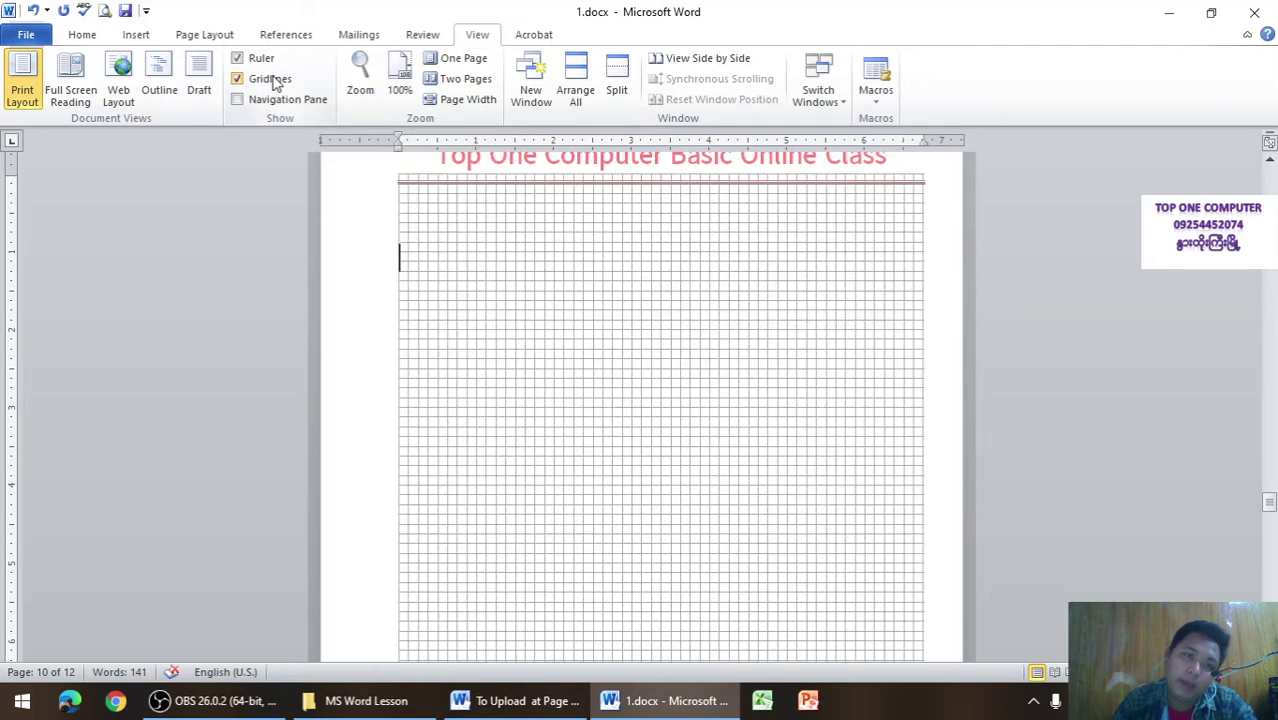
pyautogui.click(205, 36)
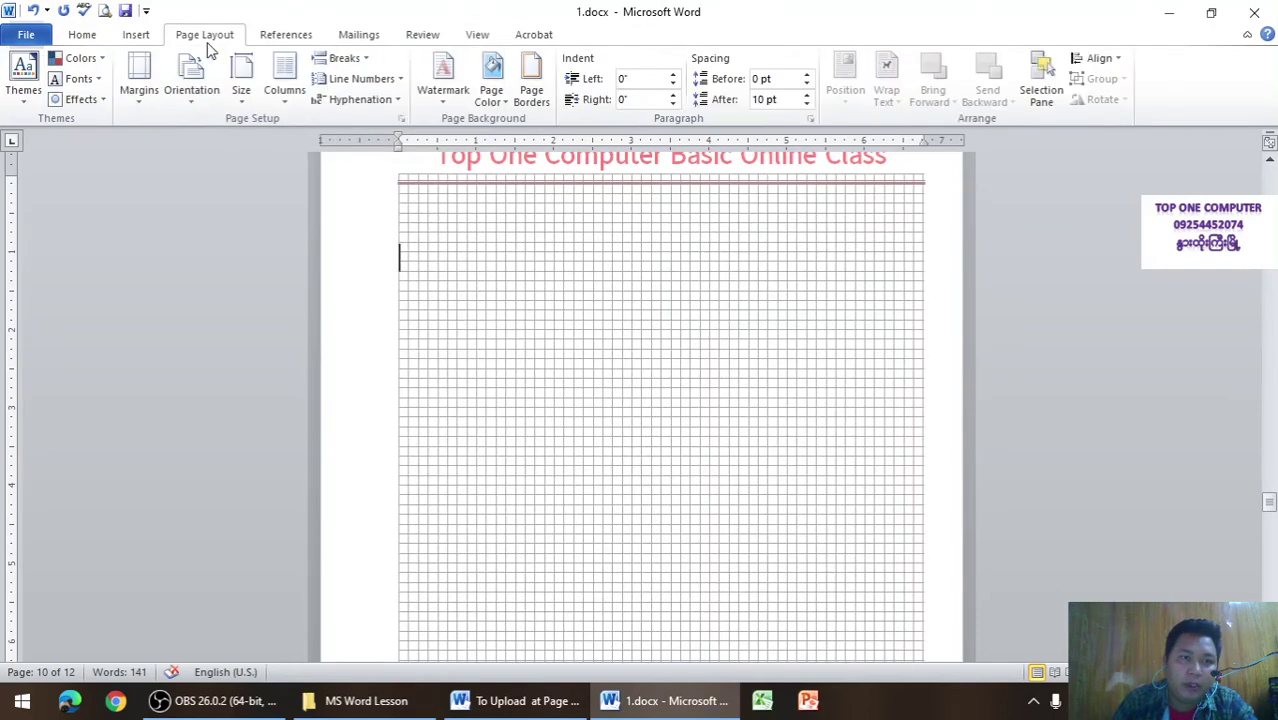
pyautogui.click(147, 106)
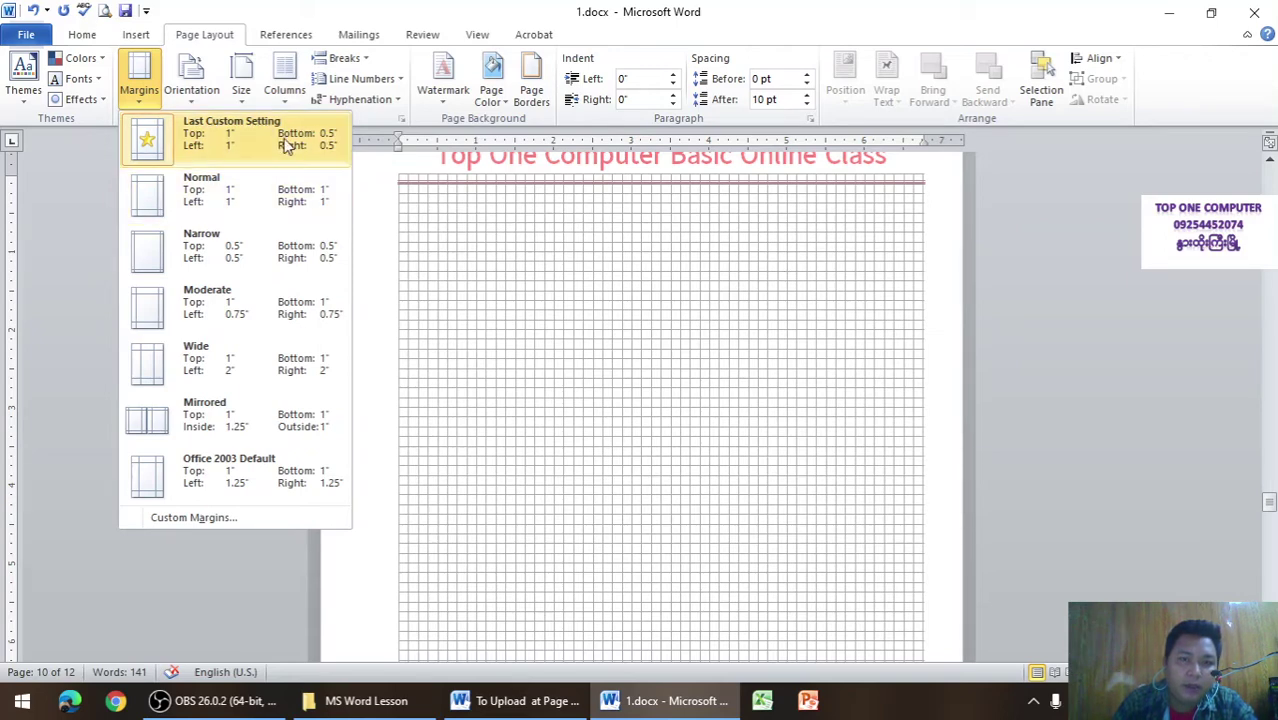
# Step: Apply Normal one-inch margins to the pages of 1.docx
pyautogui.scroll(-2, 508, 462)
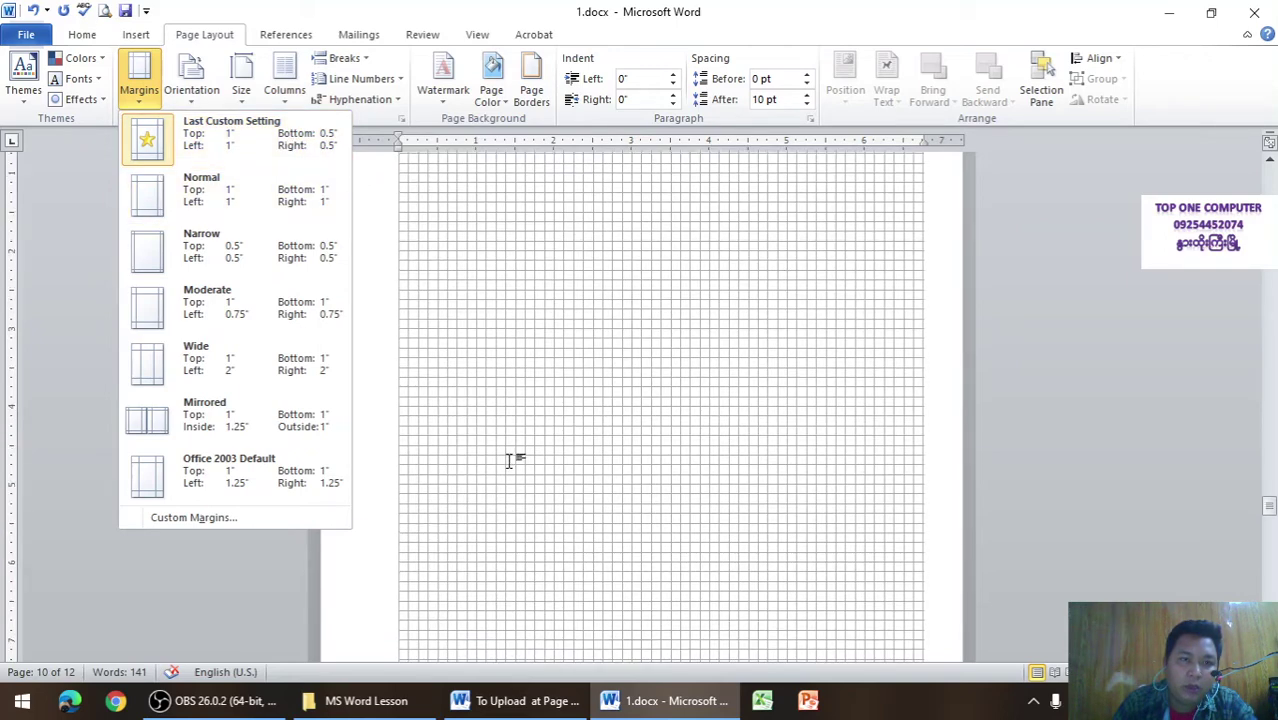
pyautogui.scroll(-2, 508, 462)
pyautogui.scroll(-1, 508, 460)
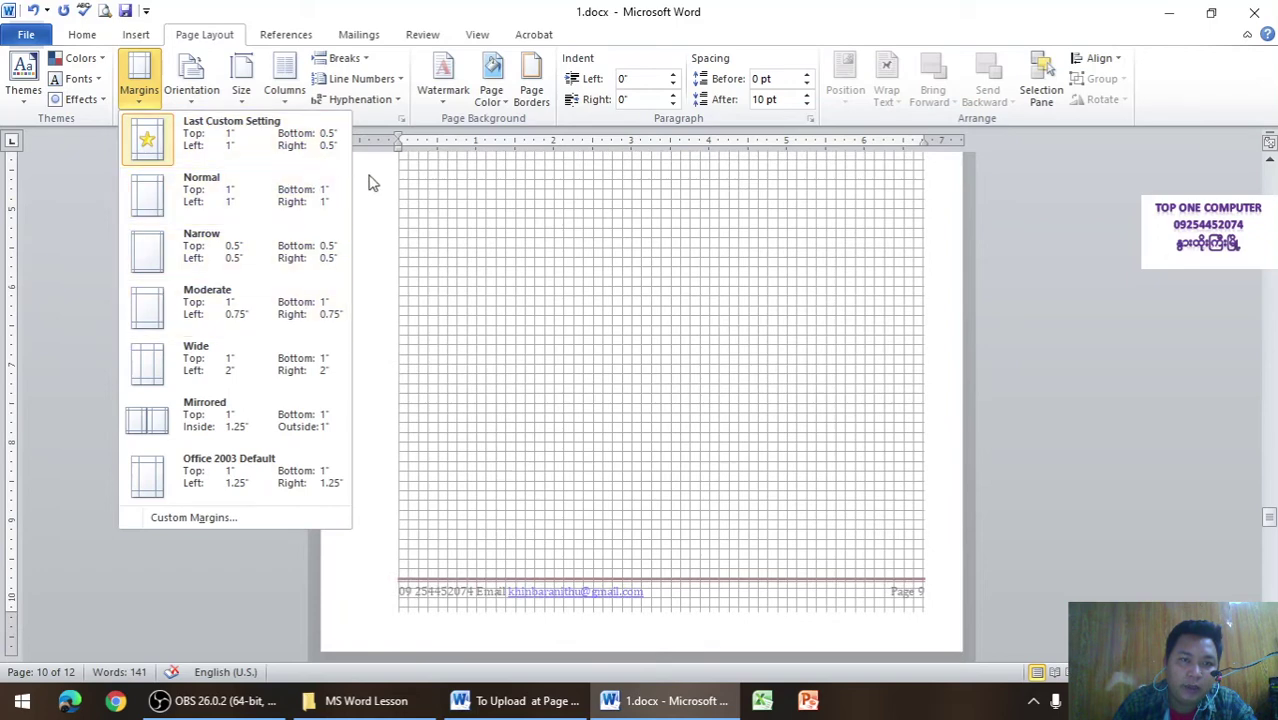
pyautogui.scroll(2, 785, 610)
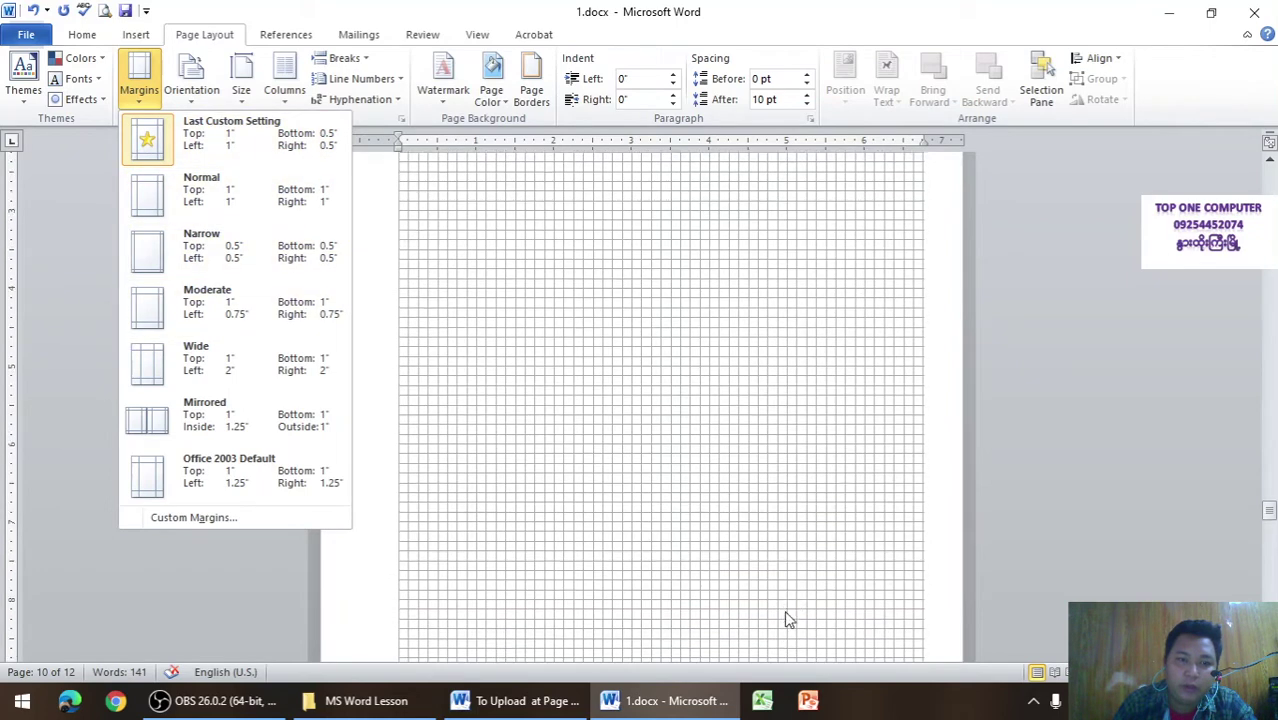
pyautogui.scroll(2, 785, 610)
pyautogui.scroll(3, 608, 431)
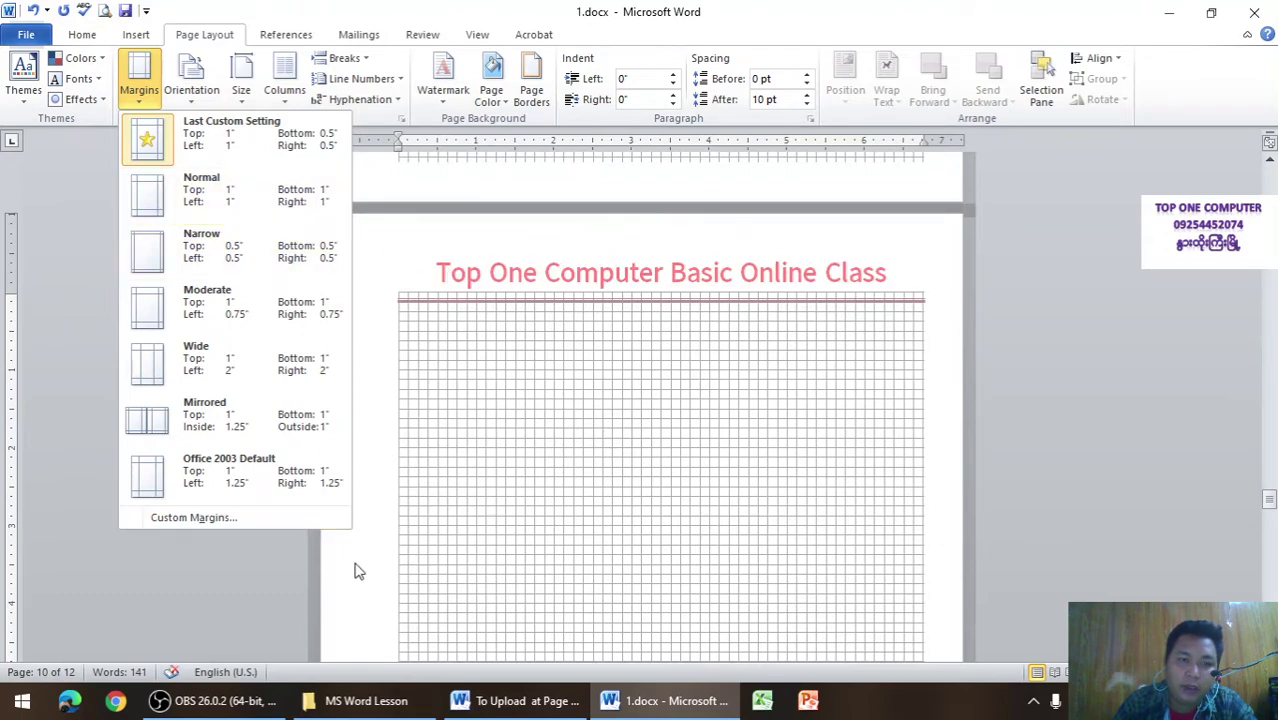
pyautogui.scroll(-2, 588, 404)
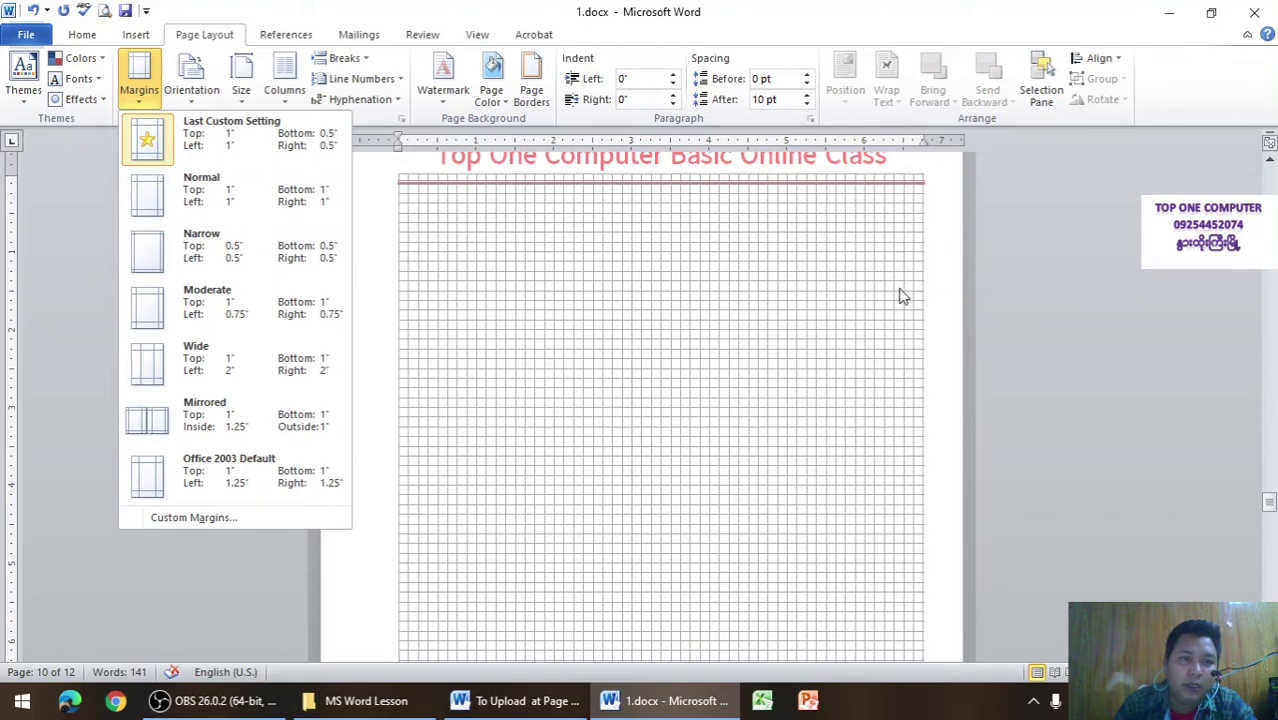
pyautogui.click(234, 205)
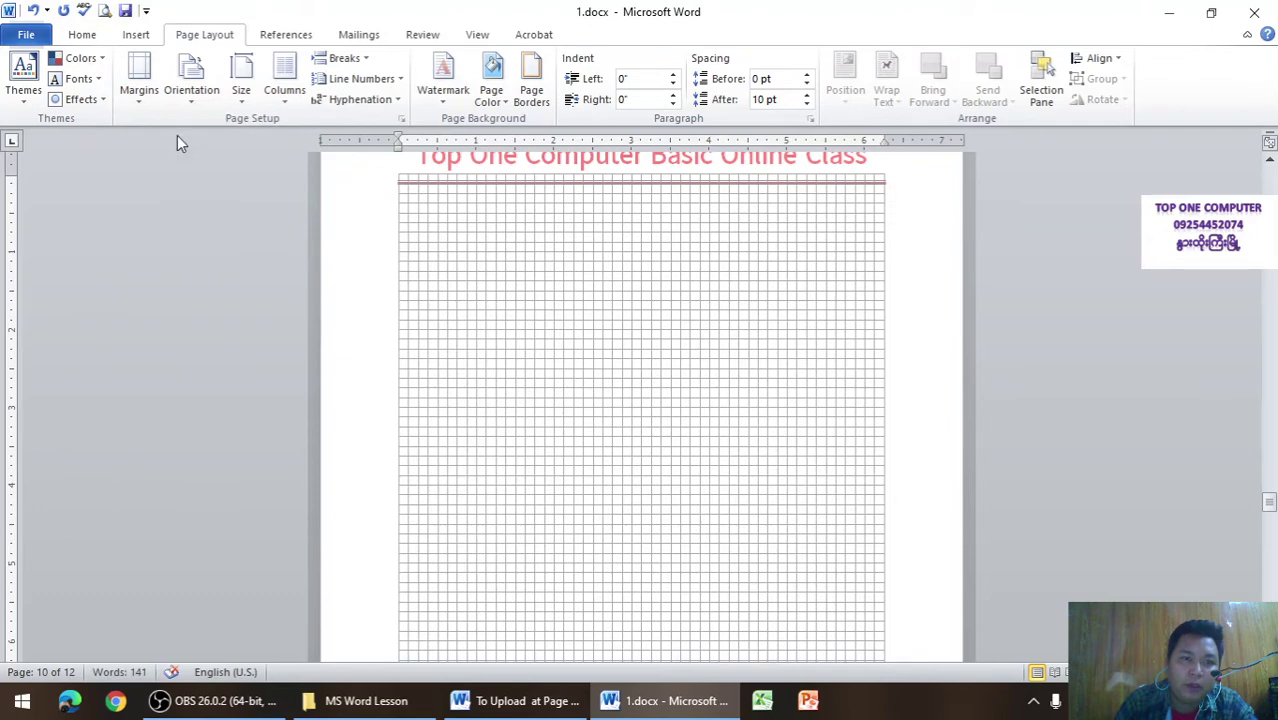
# Step: Switch the page margins to Narrow, 0.5" on every side
pyautogui.click(139, 80)
pyautogui.scroll(2, 672, 250)
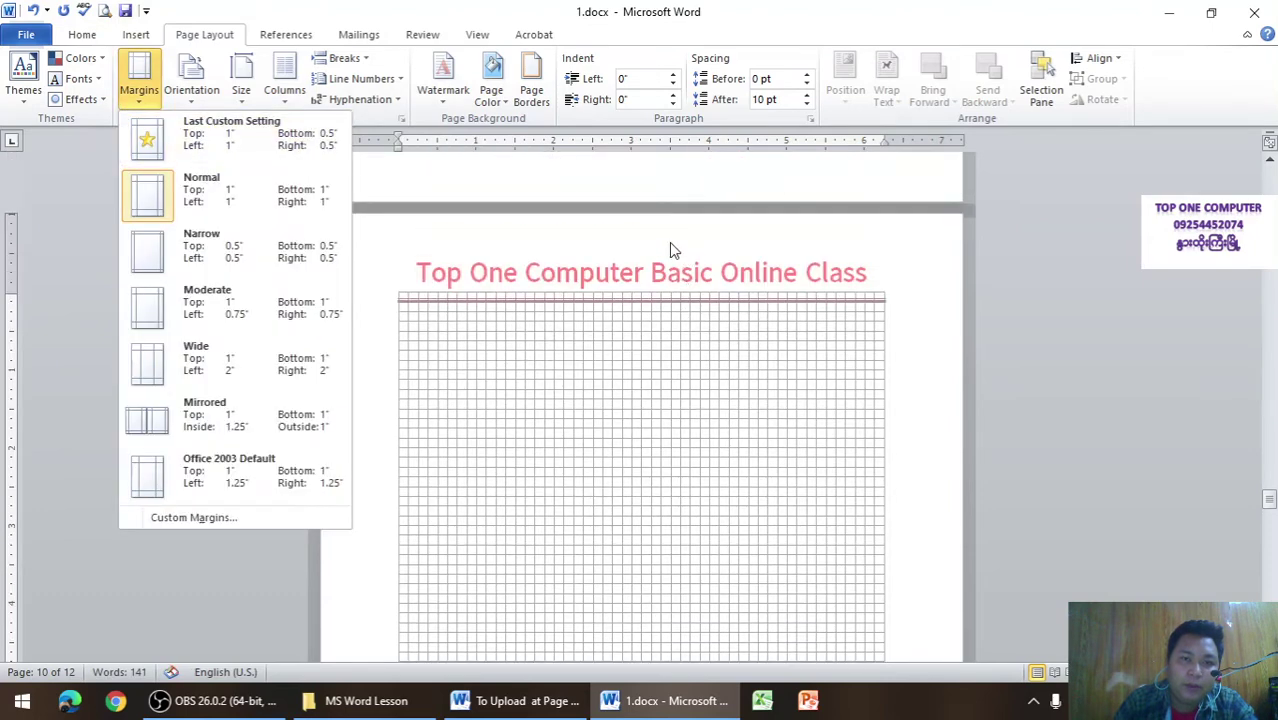
pyautogui.scroll(-2, 917, 352)
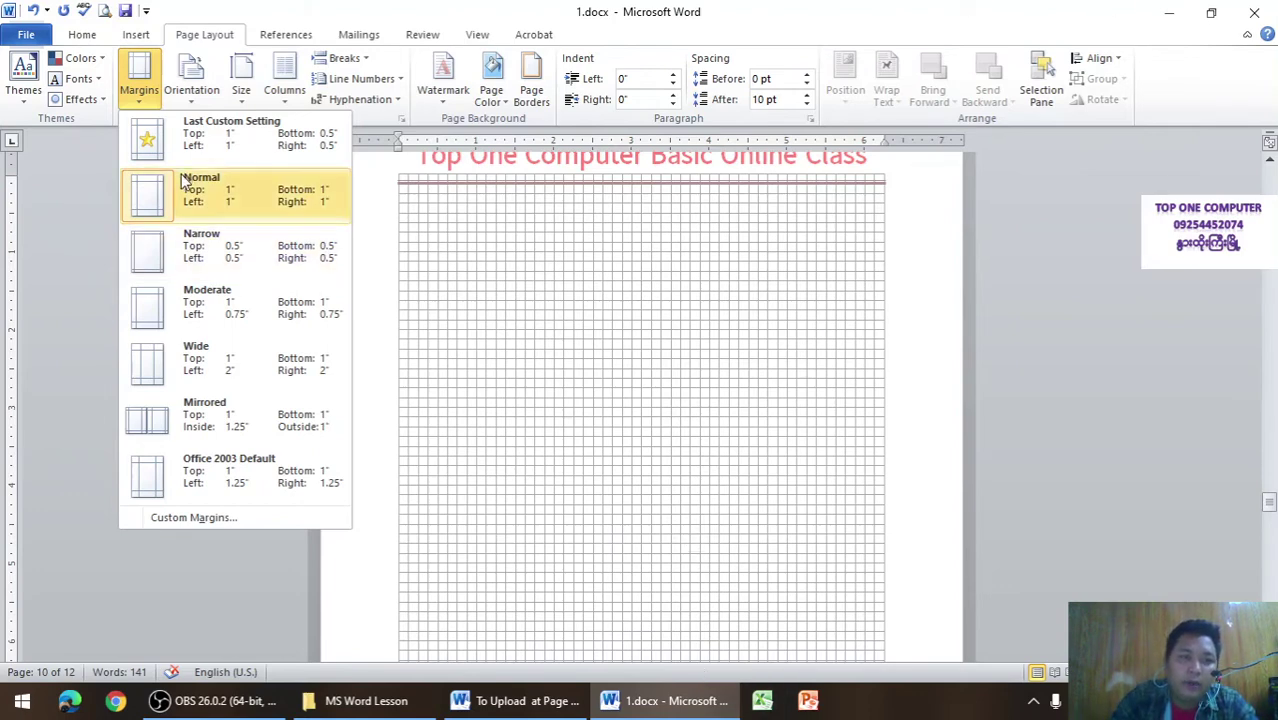
pyautogui.click(218, 268)
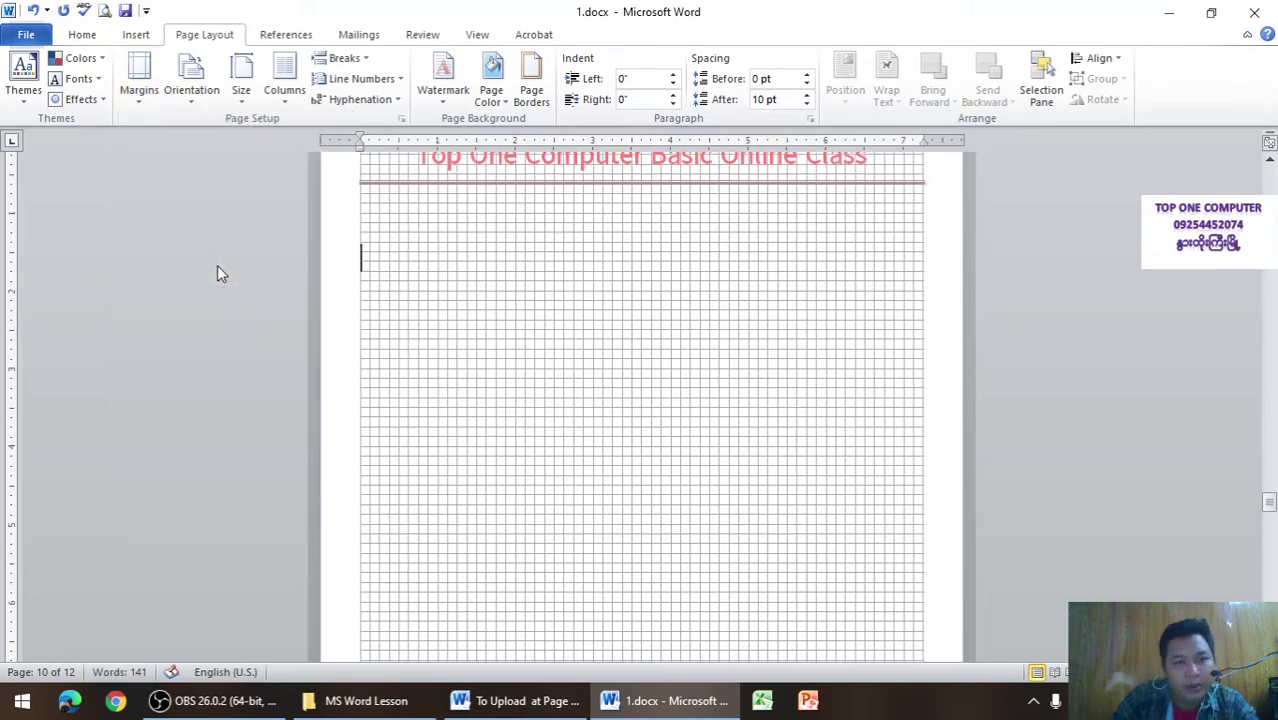
pyautogui.click(139, 88)
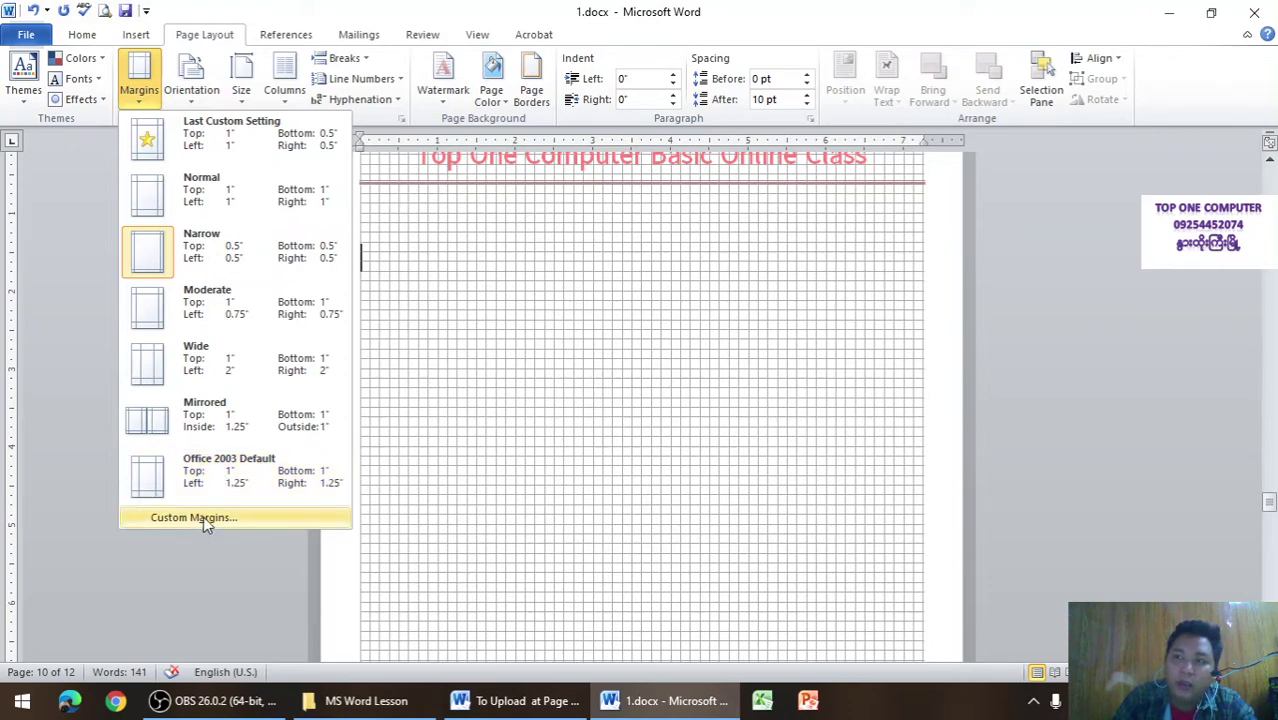
# Step: Set custom margins of 1" left and right, keeping 0.5" top and bottom
pyautogui.click(194, 518)
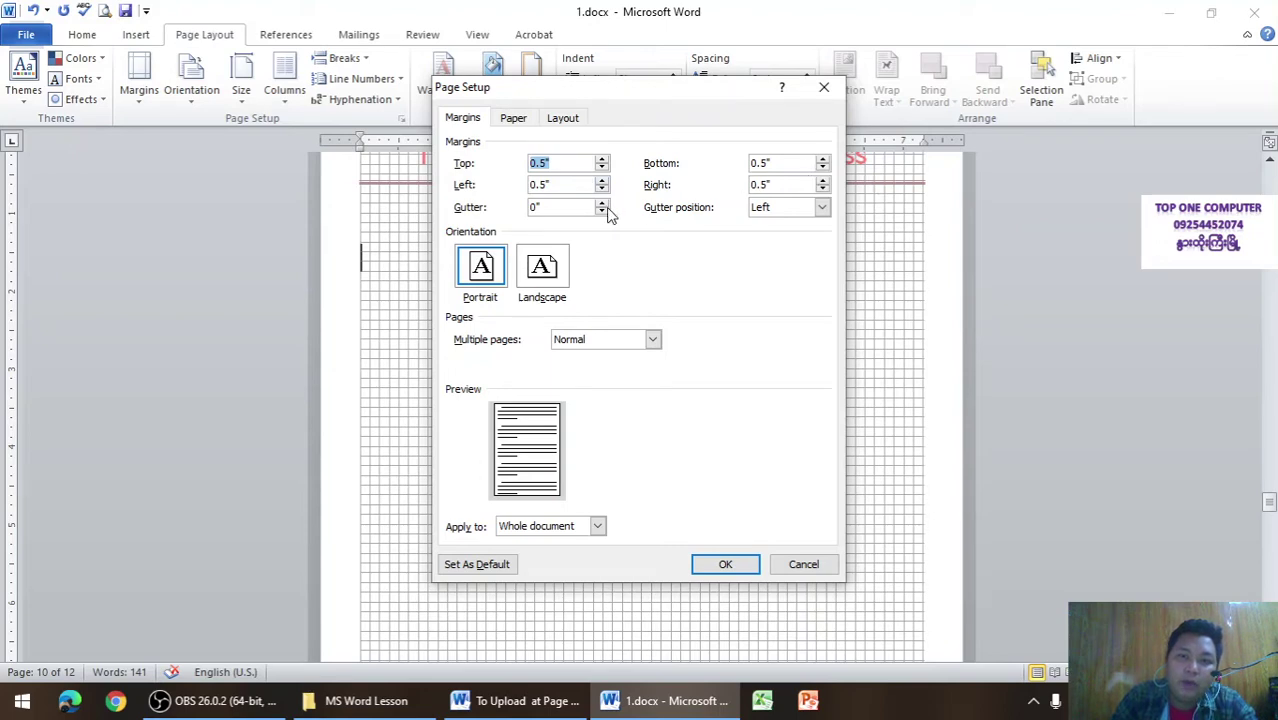
pyautogui.click(602, 181)
pyautogui.click(602, 181)
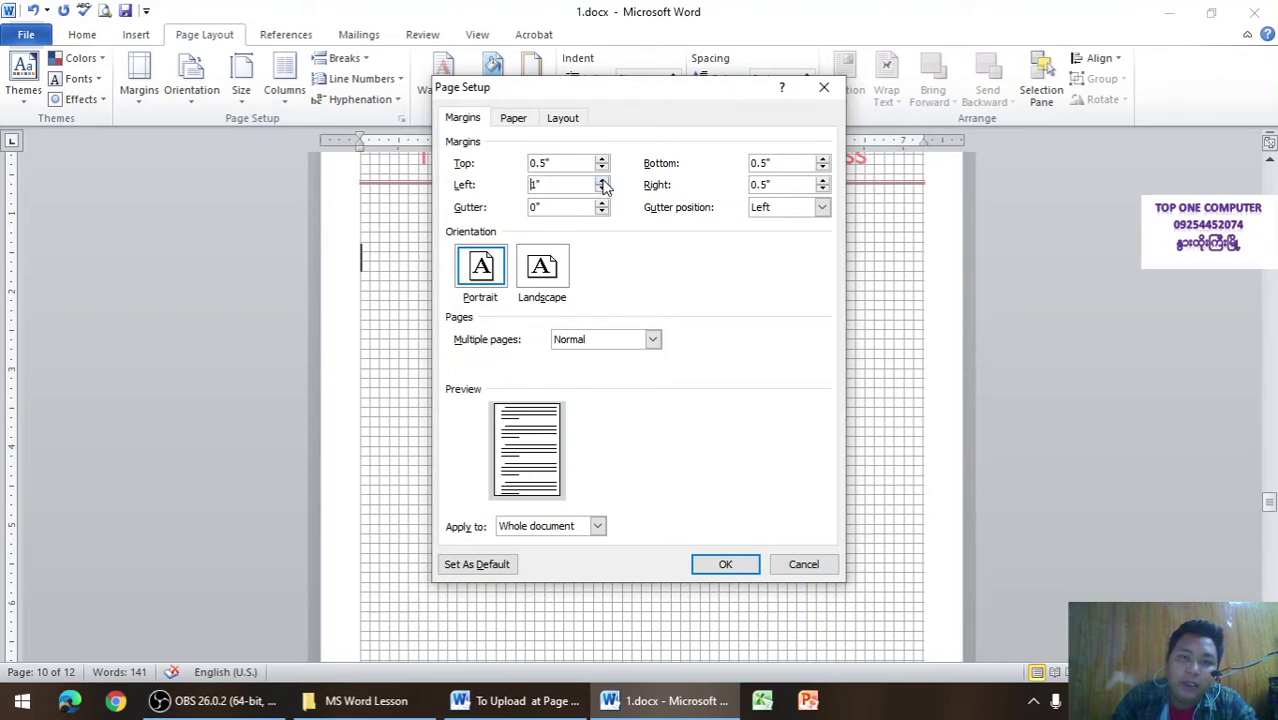
pyautogui.click(602, 190)
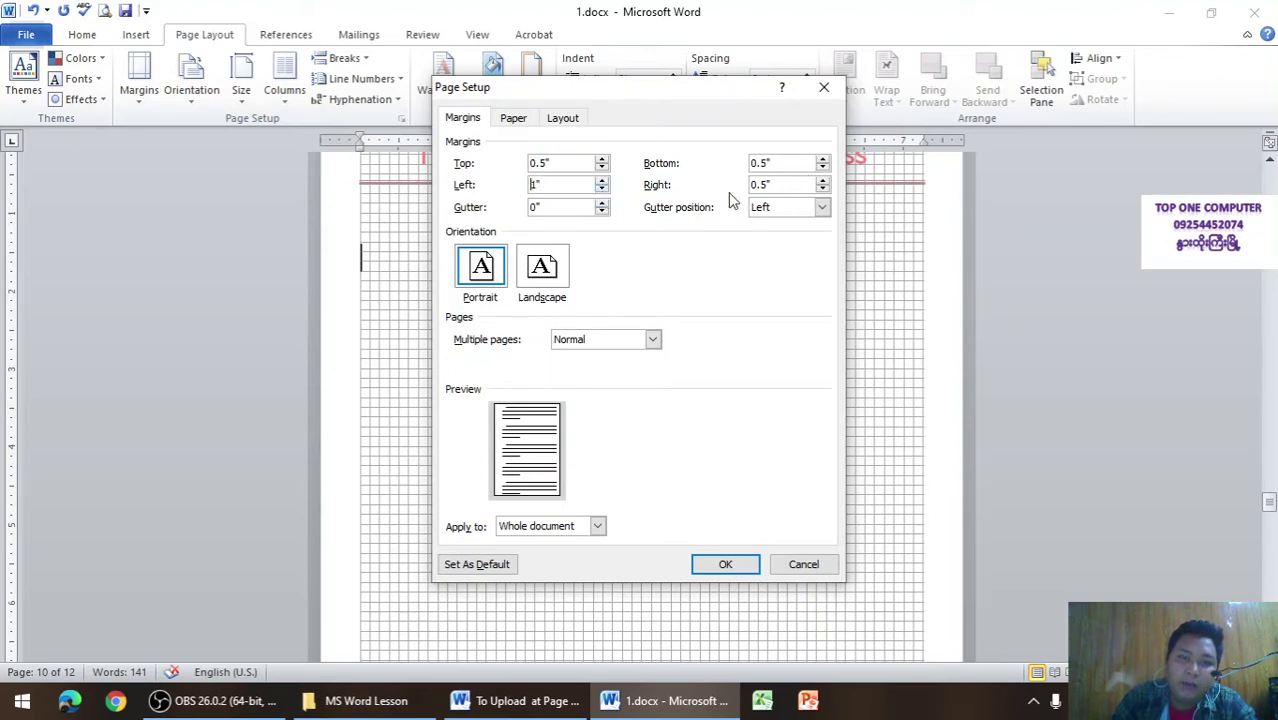
pyautogui.click(822, 181)
pyautogui.click(724, 563)
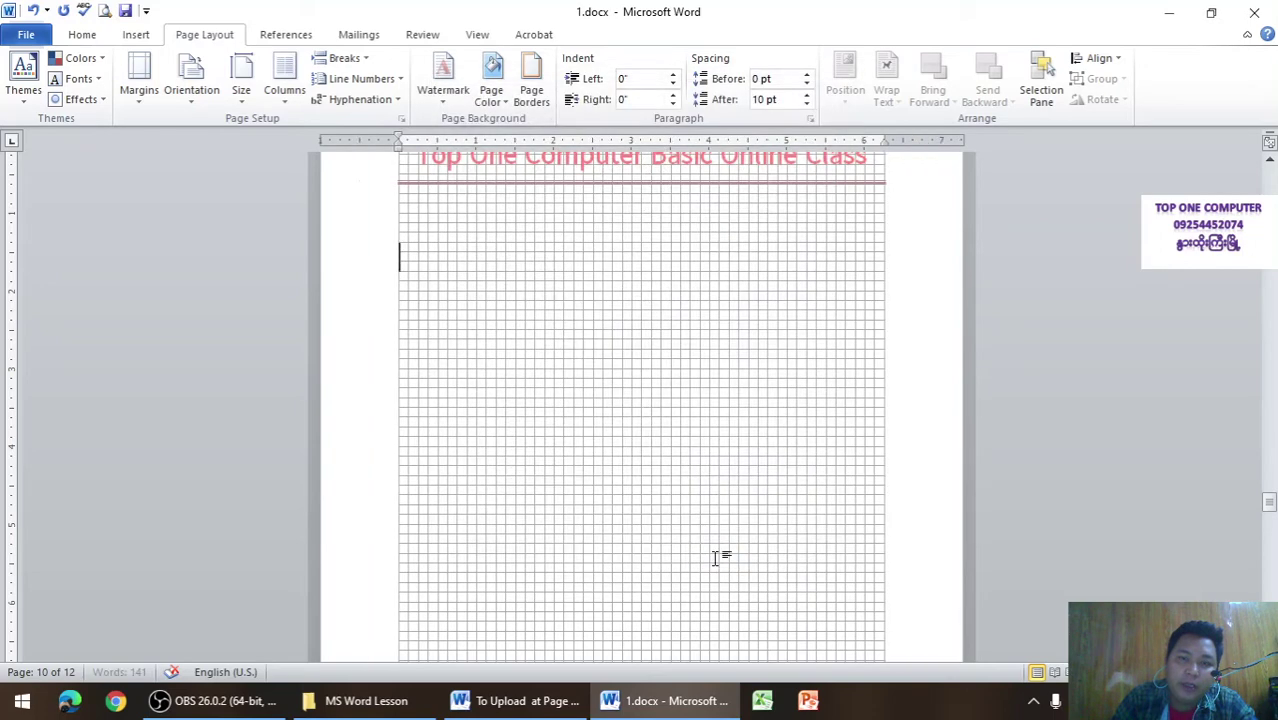
pyautogui.scroll(4, 653, 565)
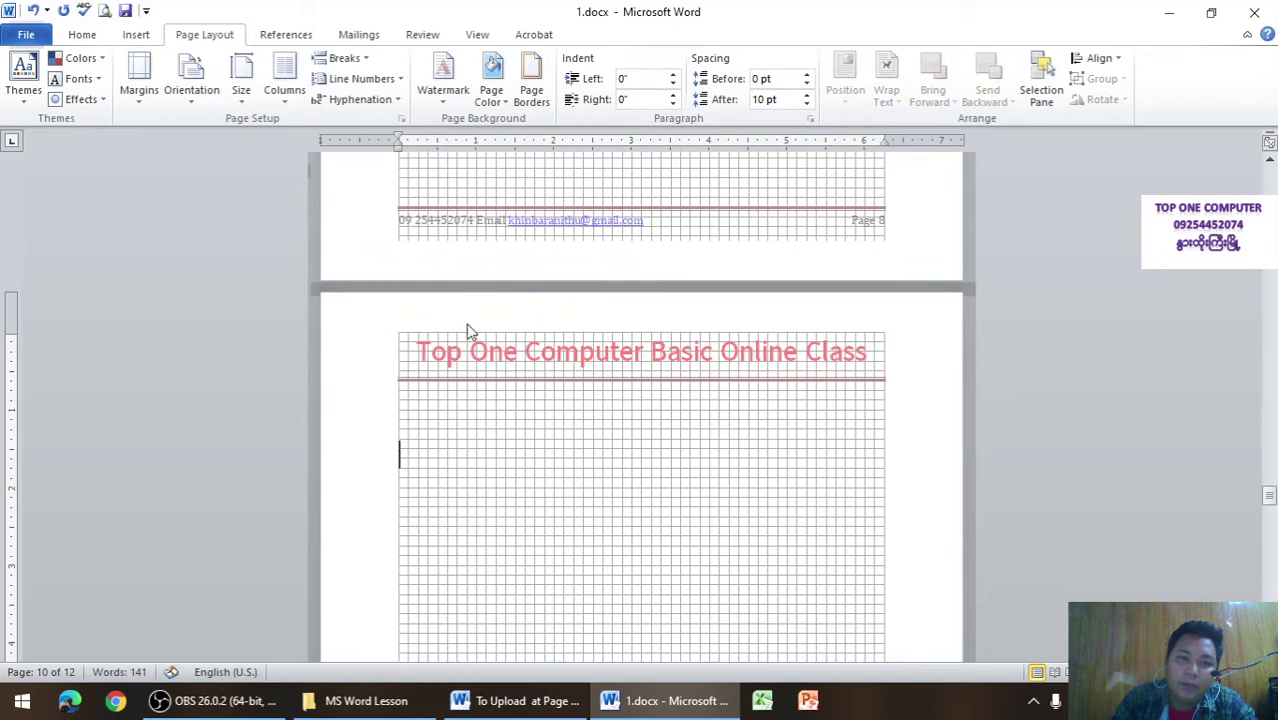
pyautogui.scroll(3, 605, 508)
pyautogui.scroll(3, 608, 506)
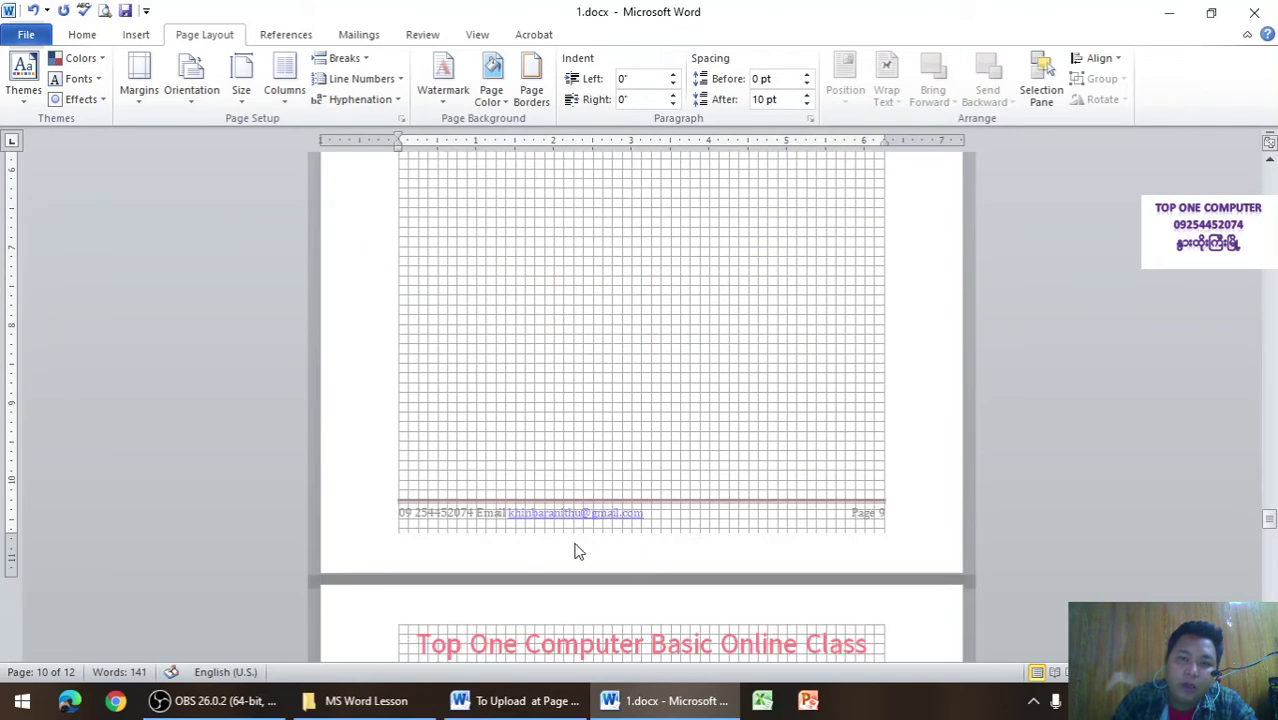
pyautogui.scroll(2, 576, 551)
pyautogui.scroll(2, 513, 530)
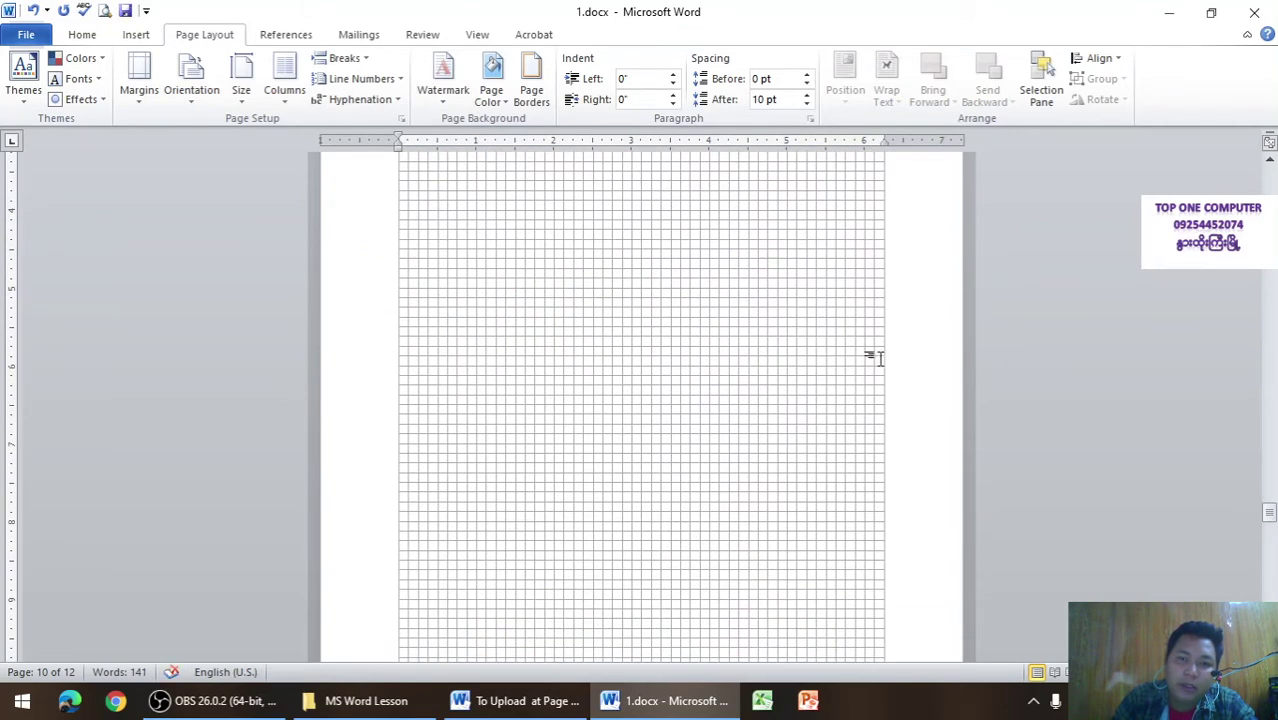
pyautogui.scroll(-12, 633, 449)
pyautogui.scroll(2, 590, 434)
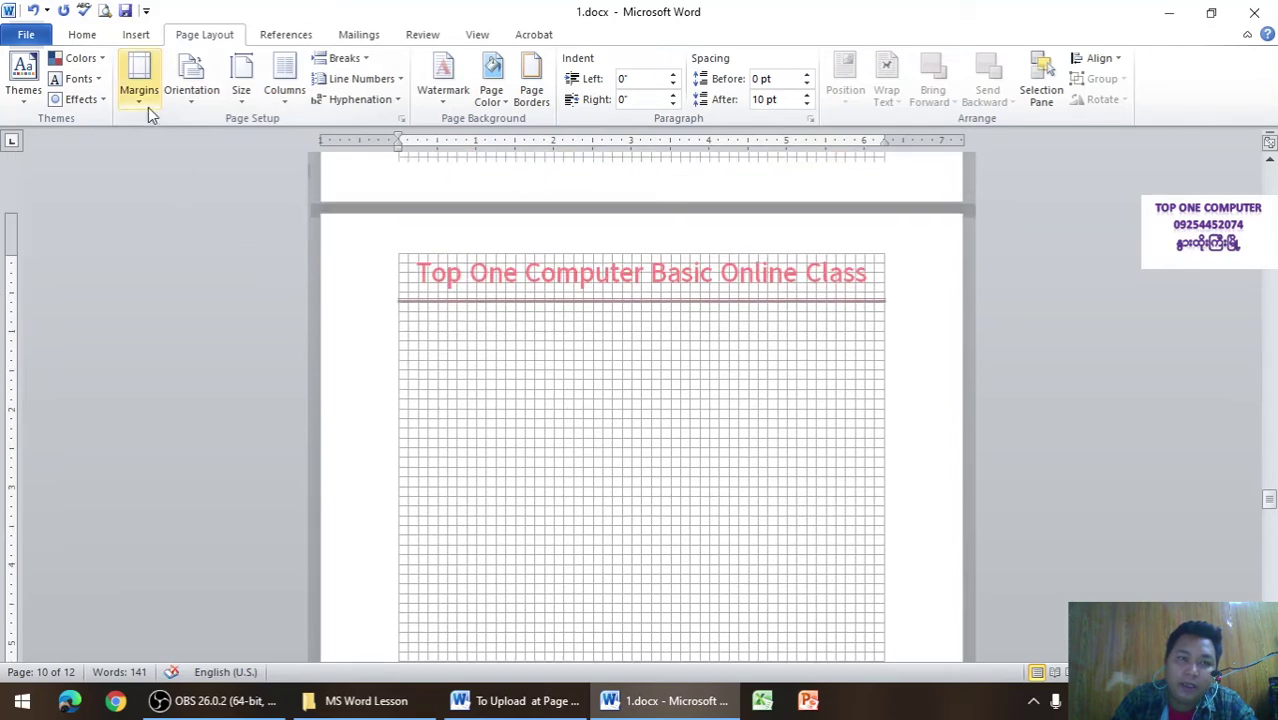
# Step: Switch 1.docx to landscape orientation, then back to portrait
pyautogui.click(148, 107)
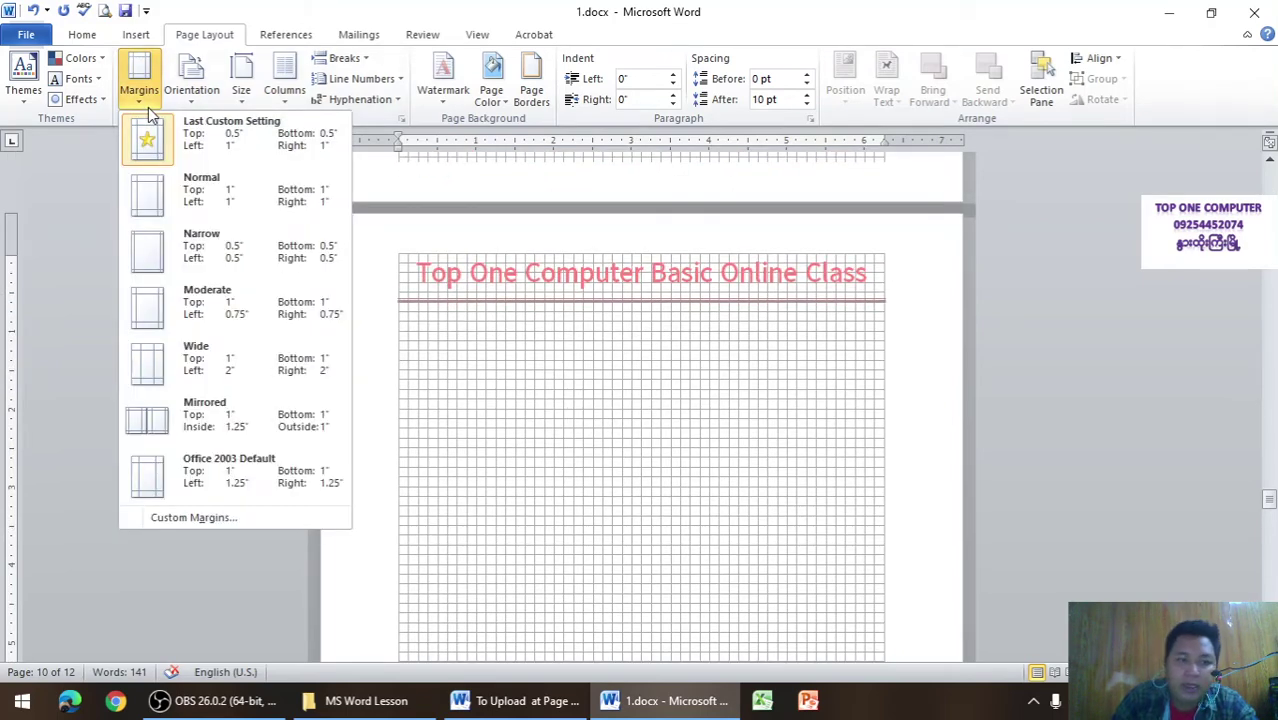
pyautogui.click(208, 91)
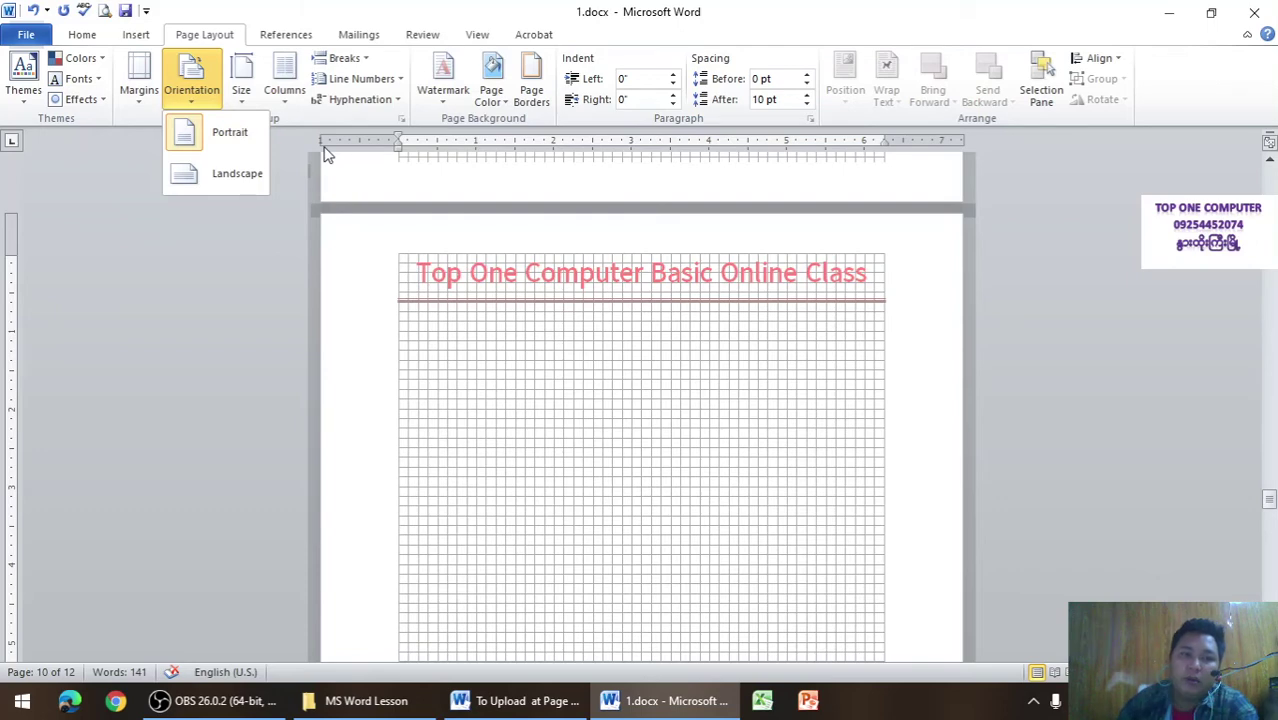
pyautogui.click(237, 178)
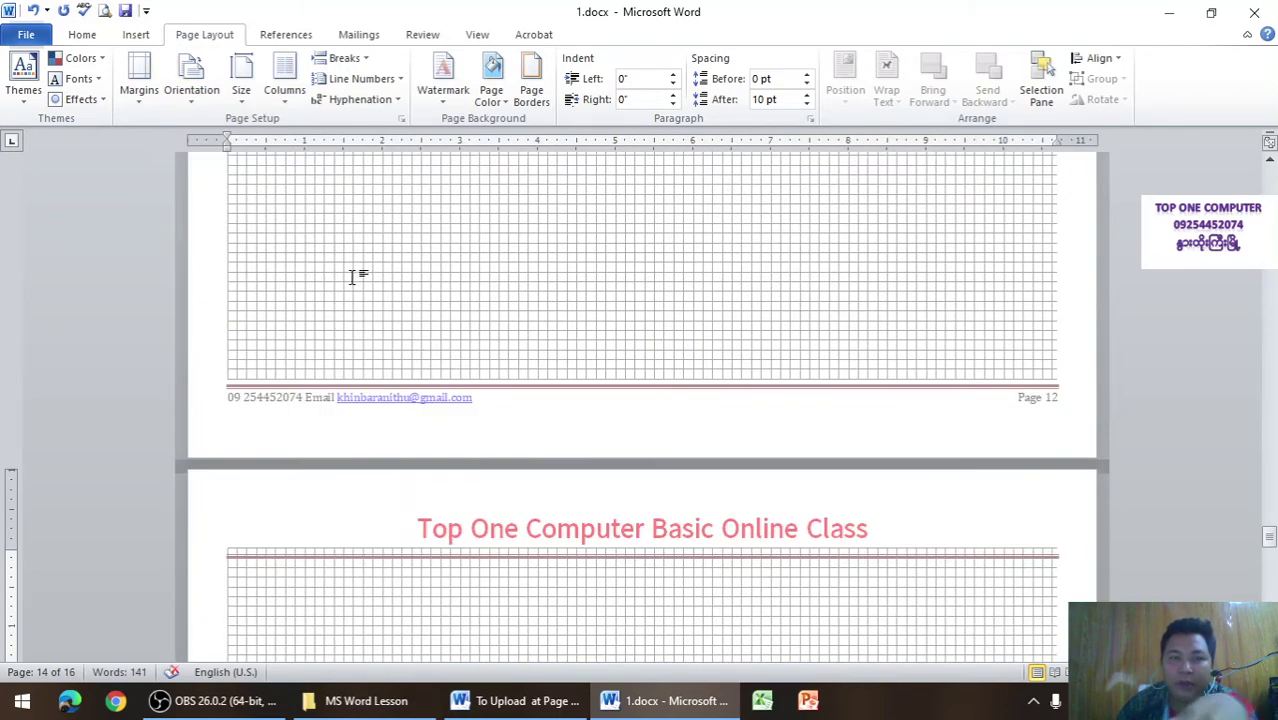
pyautogui.click(205, 100)
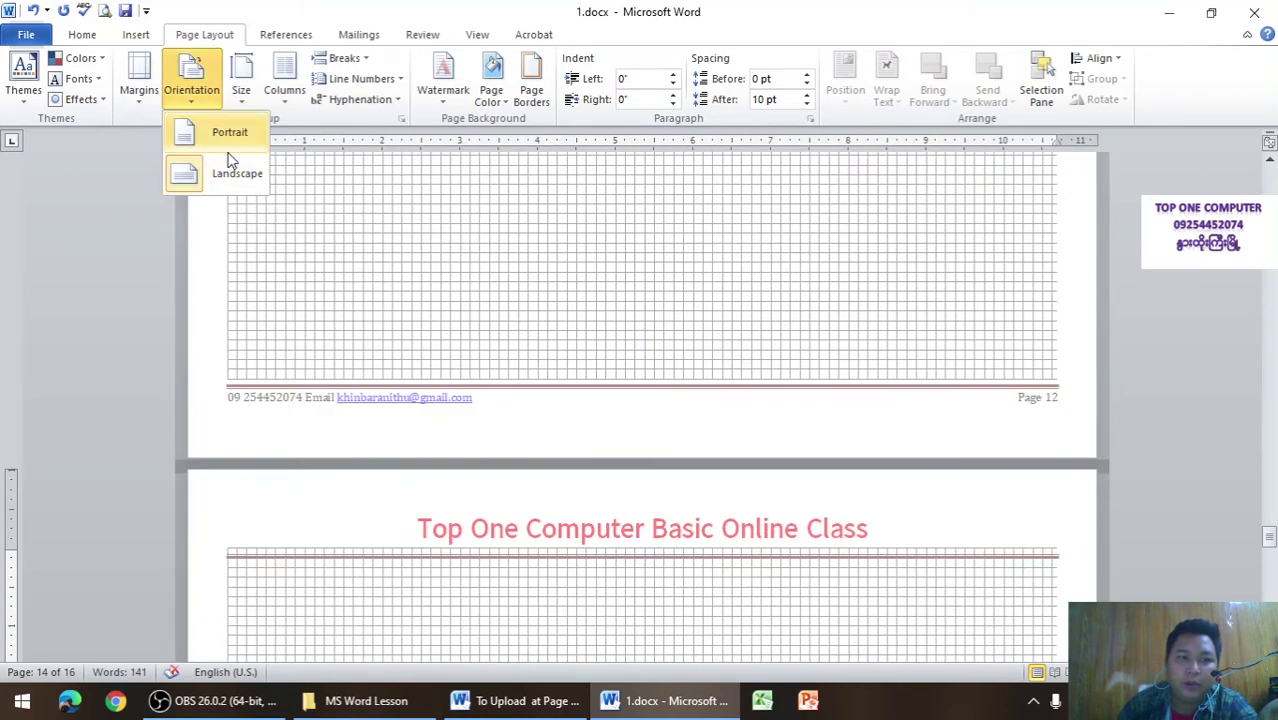
pyautogui.click(227, 150)
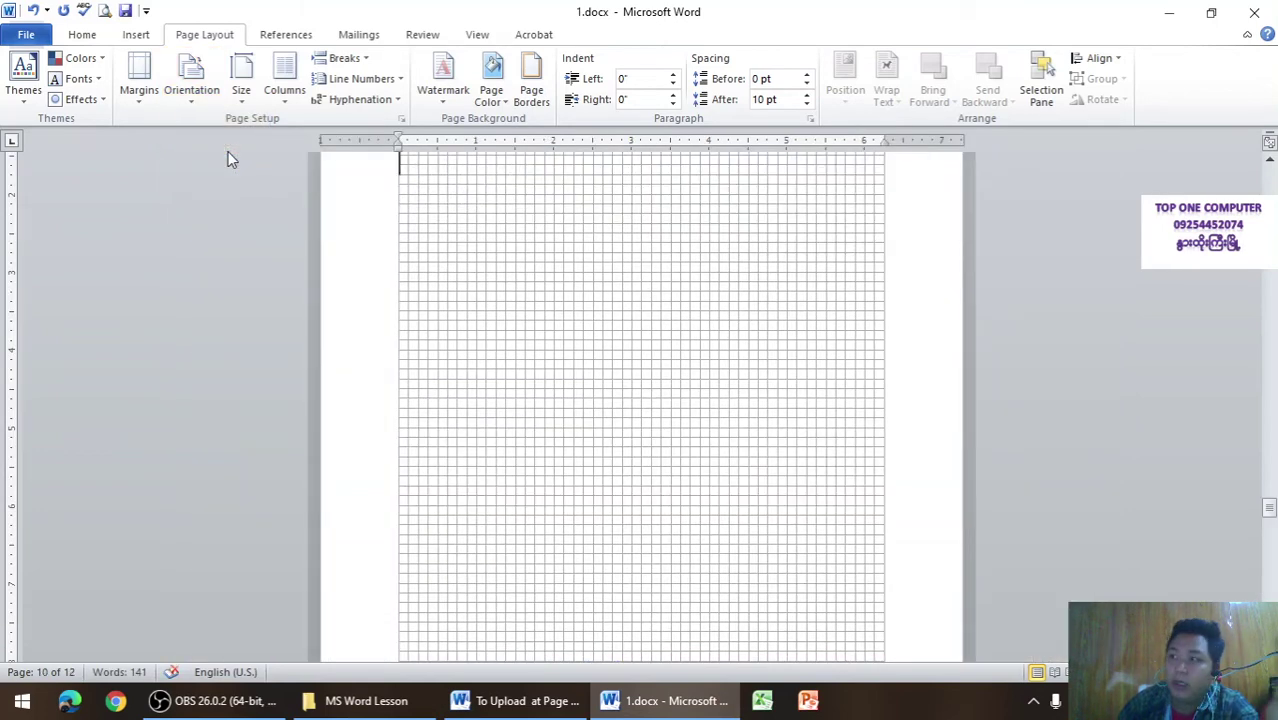
# Step: Show the paper size list, with A4 (8.27" x 11.69") as the current size
pyautogui.click(243, 100)
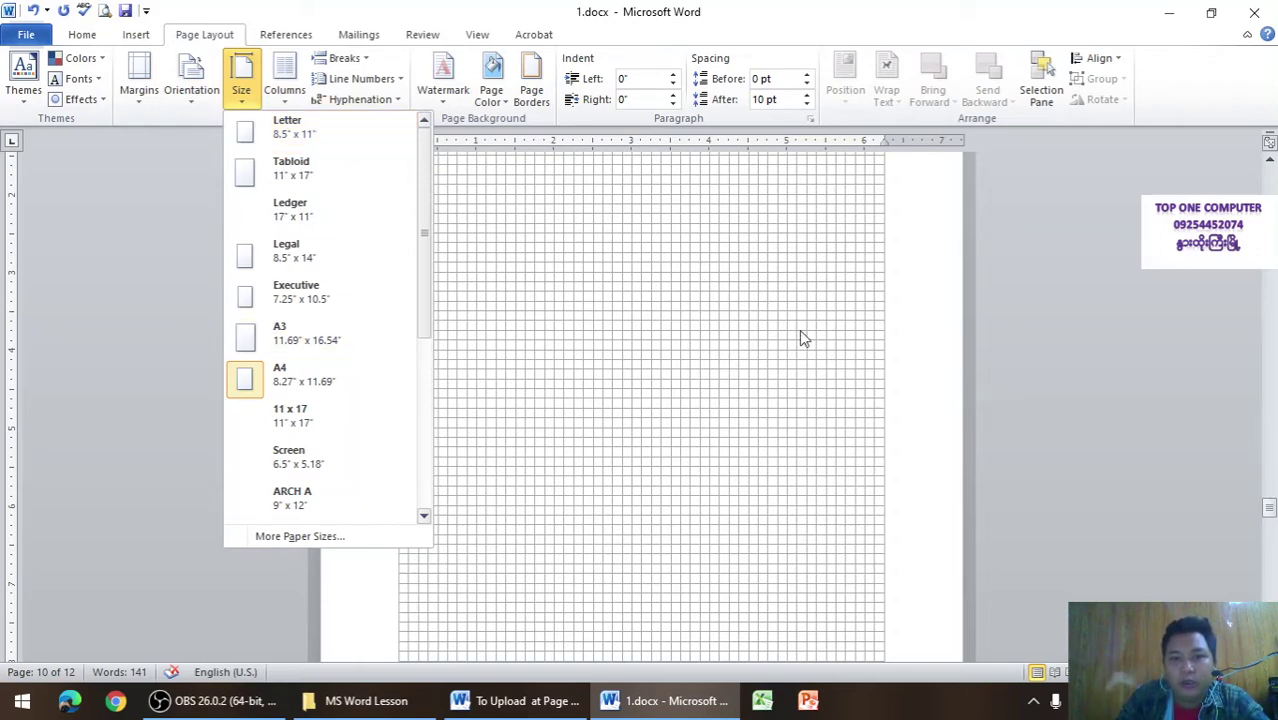
# Step: Keep A4 paper and the existing columns, then bring the MS Word Lesson folder window forward
pyautogui.scroll(2, 1006, 410)
pyautogui.scroll(3, 1006, 410)
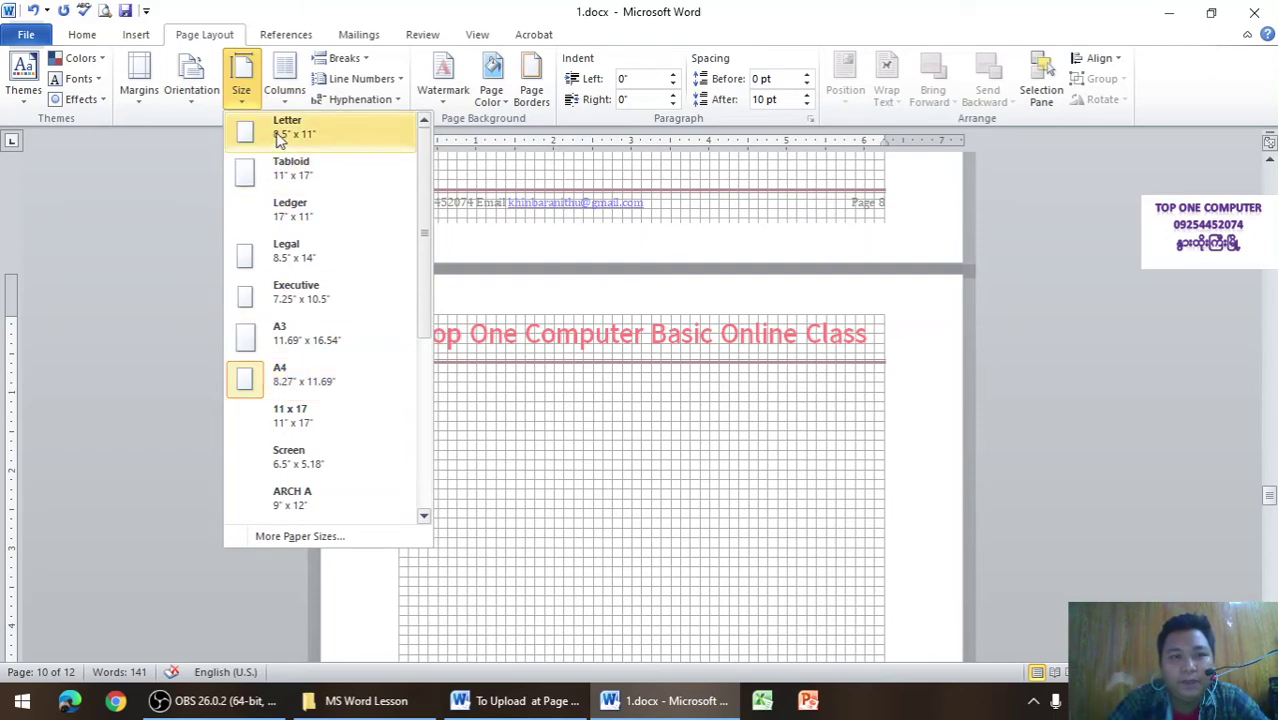
pyautogui.click(310, 106)
pyautogui.click(295, 100)
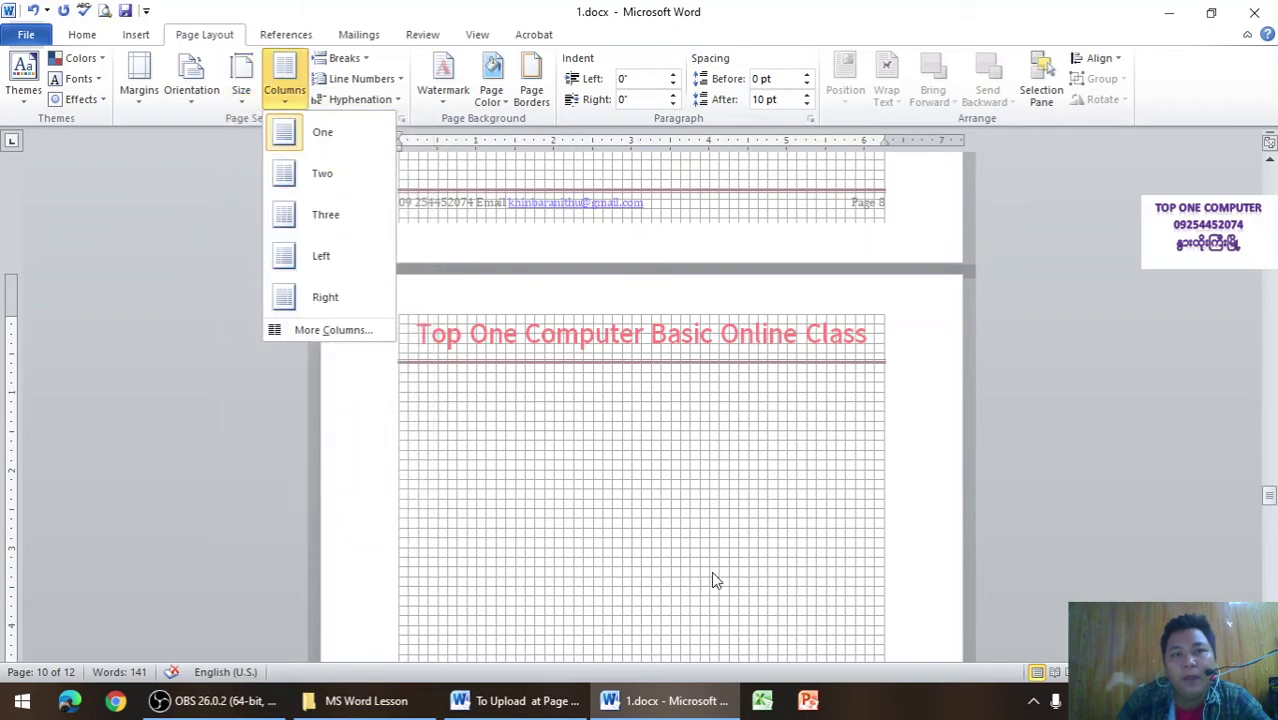
pyautogui.scroll(2, 711, 571)
pyautogui.scroll(-5, 711, 571)
pyautogui.scroll(3, 610, 588)
pyautogui.scroll(4, 610, 588)
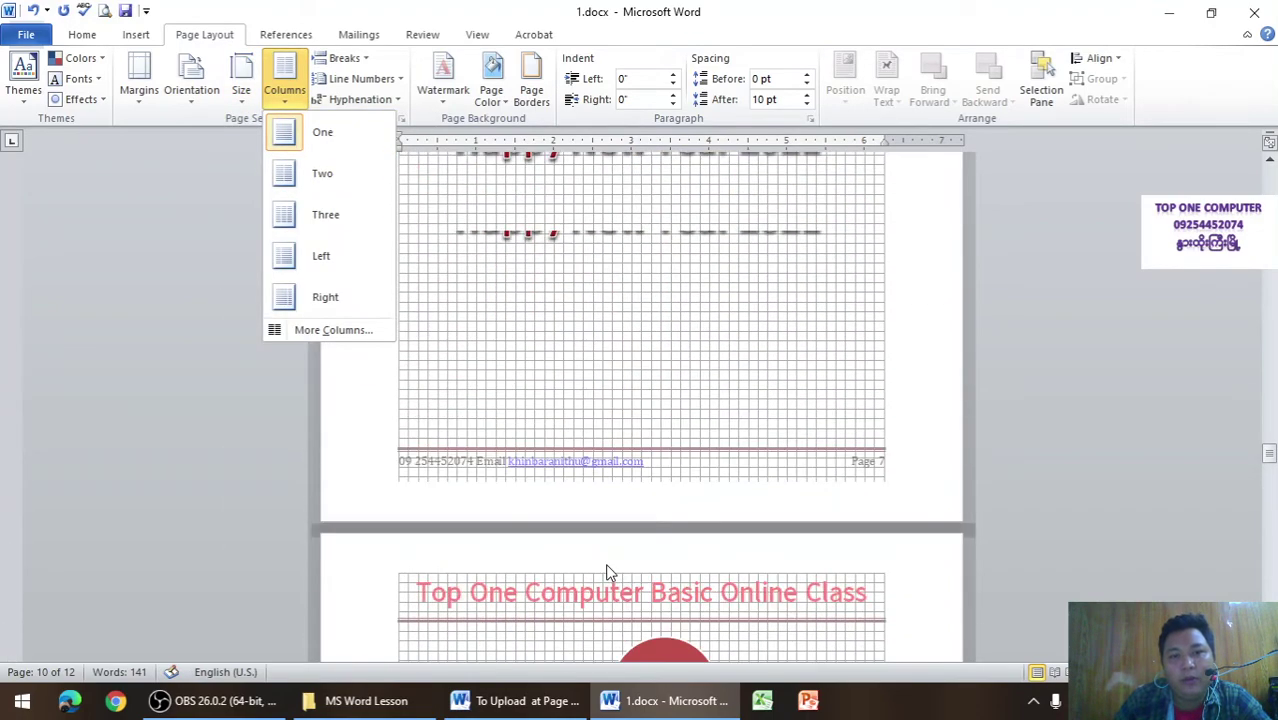
pyautogui.scroll(3, 608, 571)
pyautogui.scroll(3, 608, 571)
pyautogui.scroll(3, 624, 599)
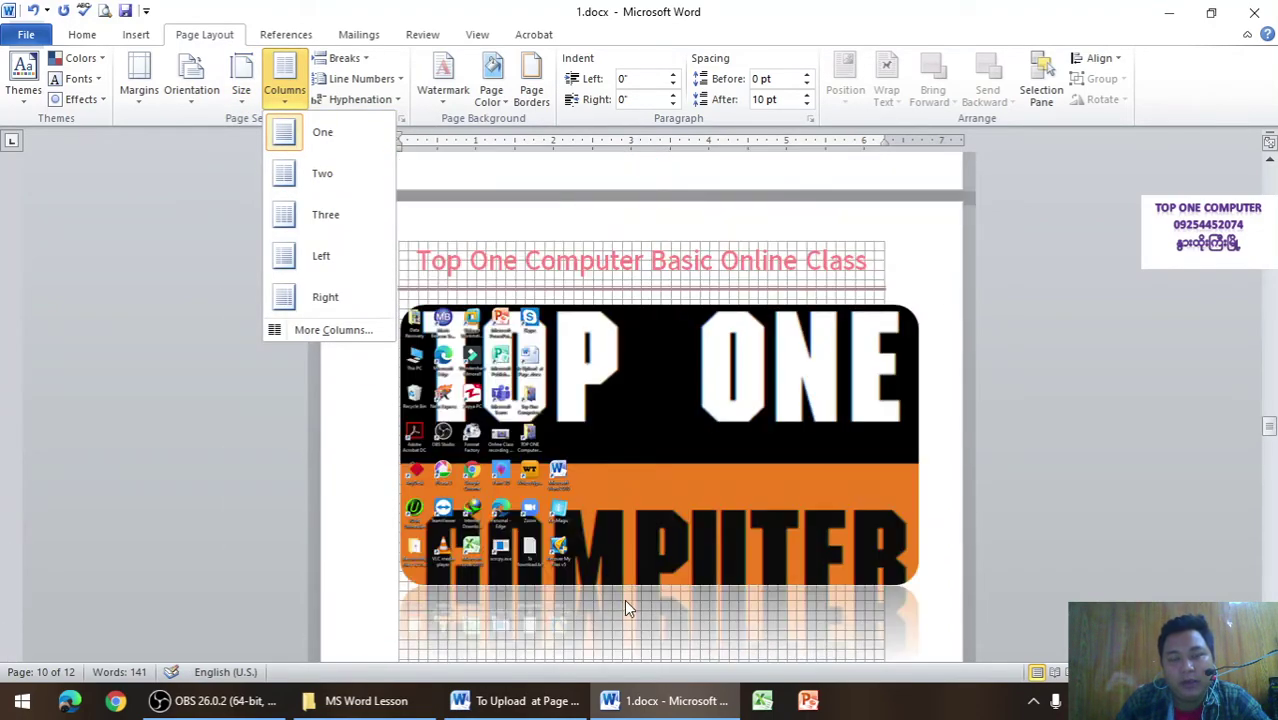
pyautogui.click(405, 705)
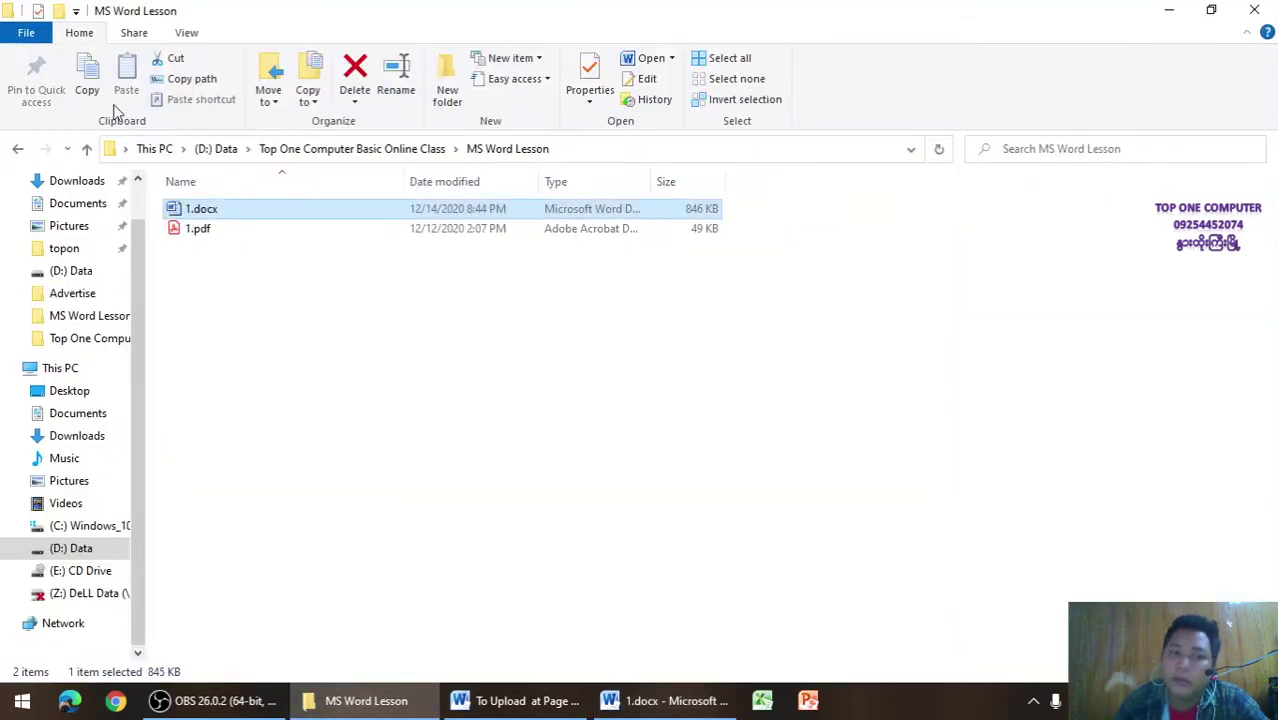
# Step: Go up to the course folder and open Computer basic online class advertise.docx
pyautogui.click(20, 150)
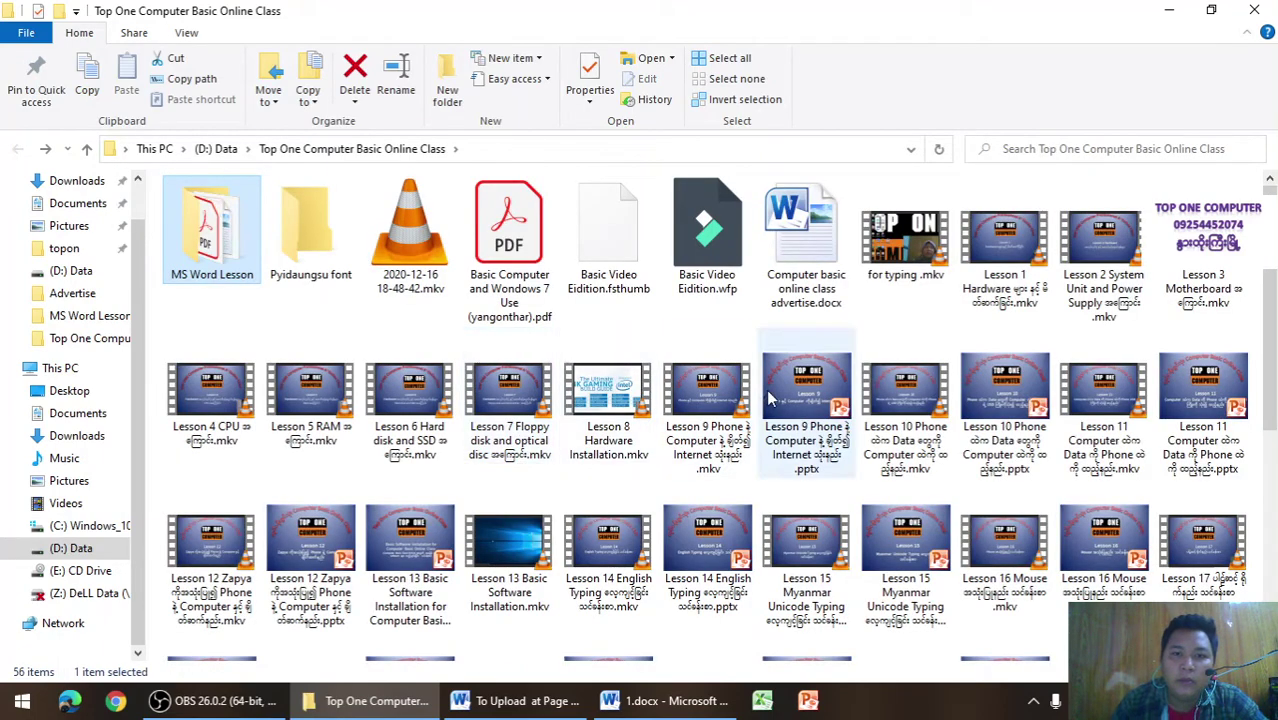
pyautogui.doubleClick(805, 253)
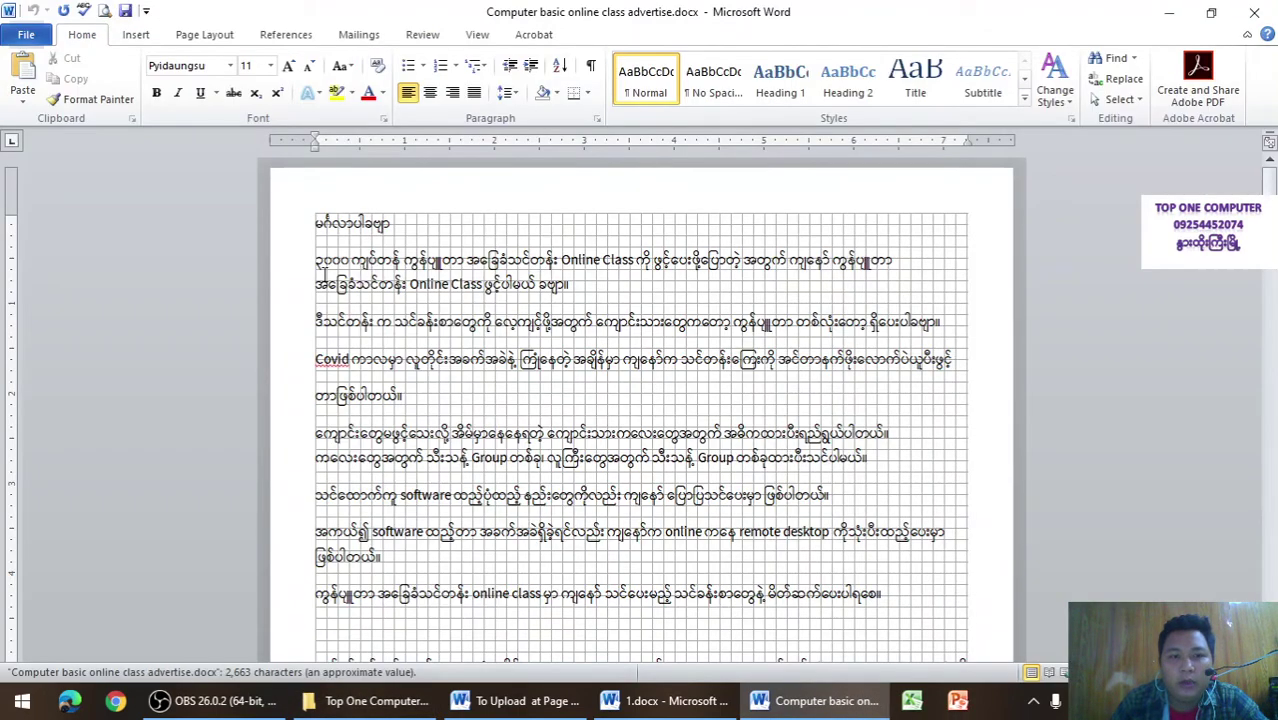
# Step: Hide the page gridlines and lay the advertise text out in two, then three columns
pyautogui.click(484, 38)
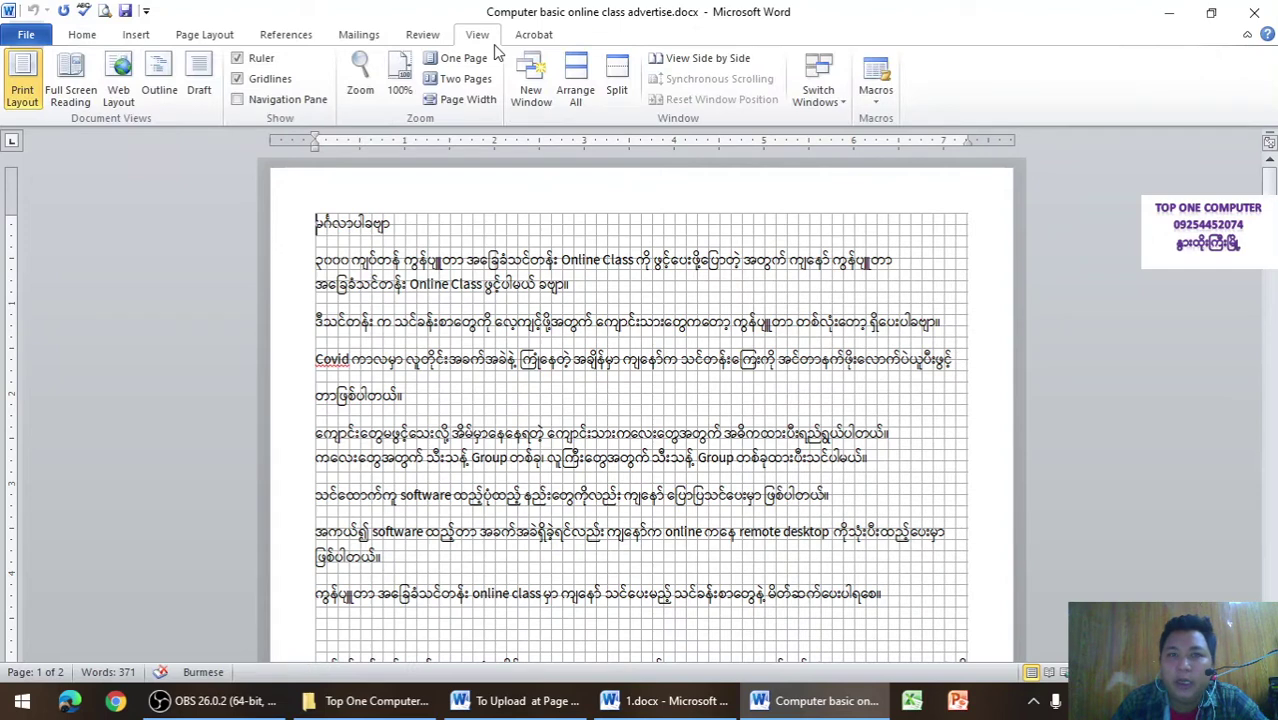
pyautogui.click(293, 81)
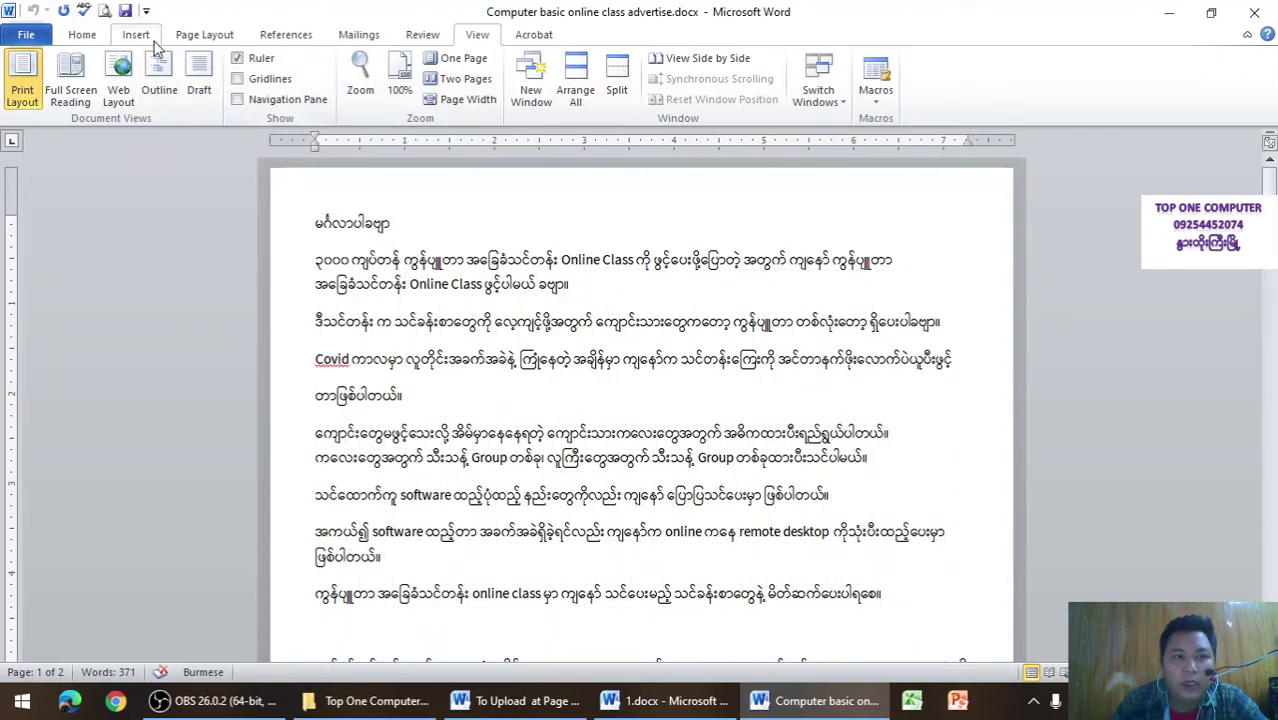
pyautogui.click(190, 38)
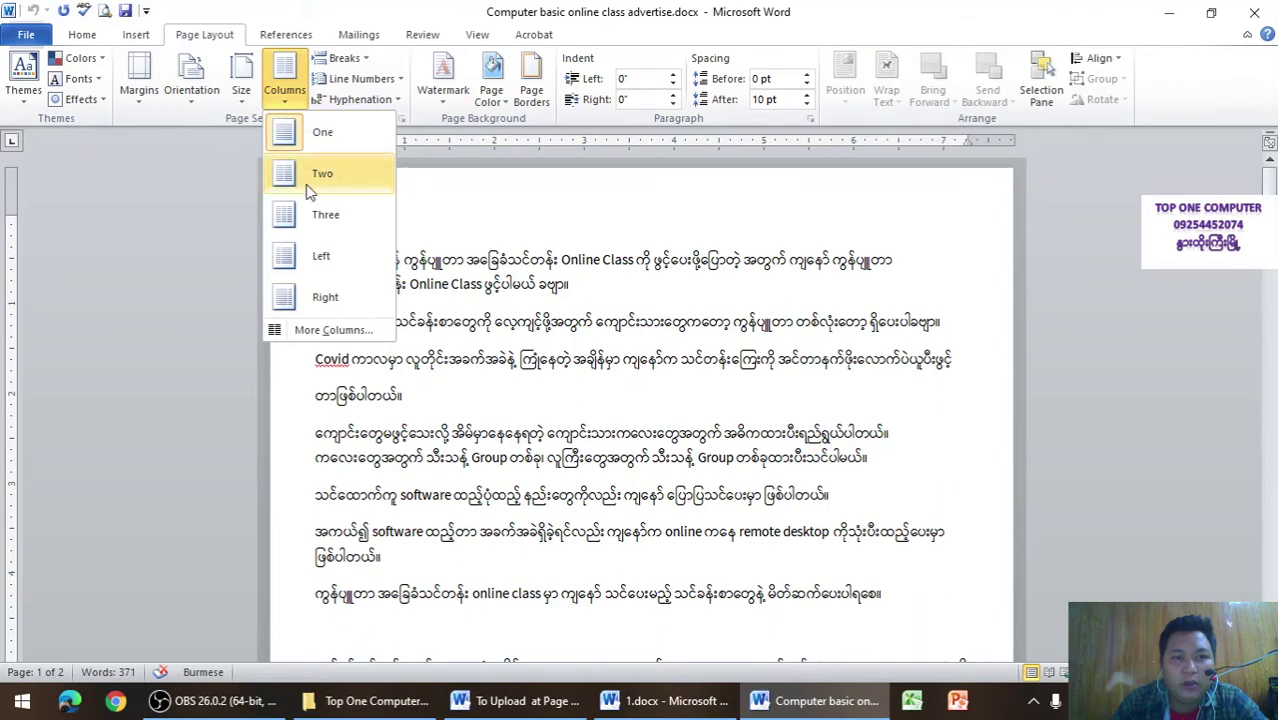
pyautogui.click(295, 178)
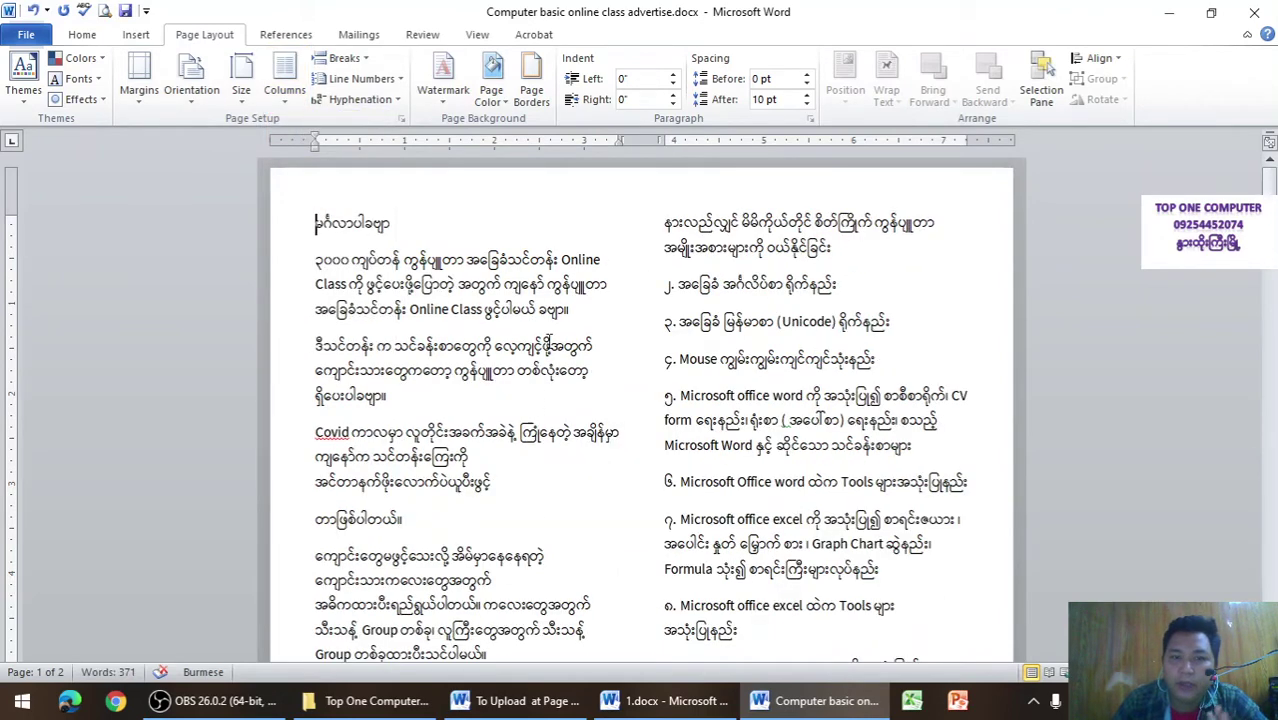
pyautogui.click(284, 90)
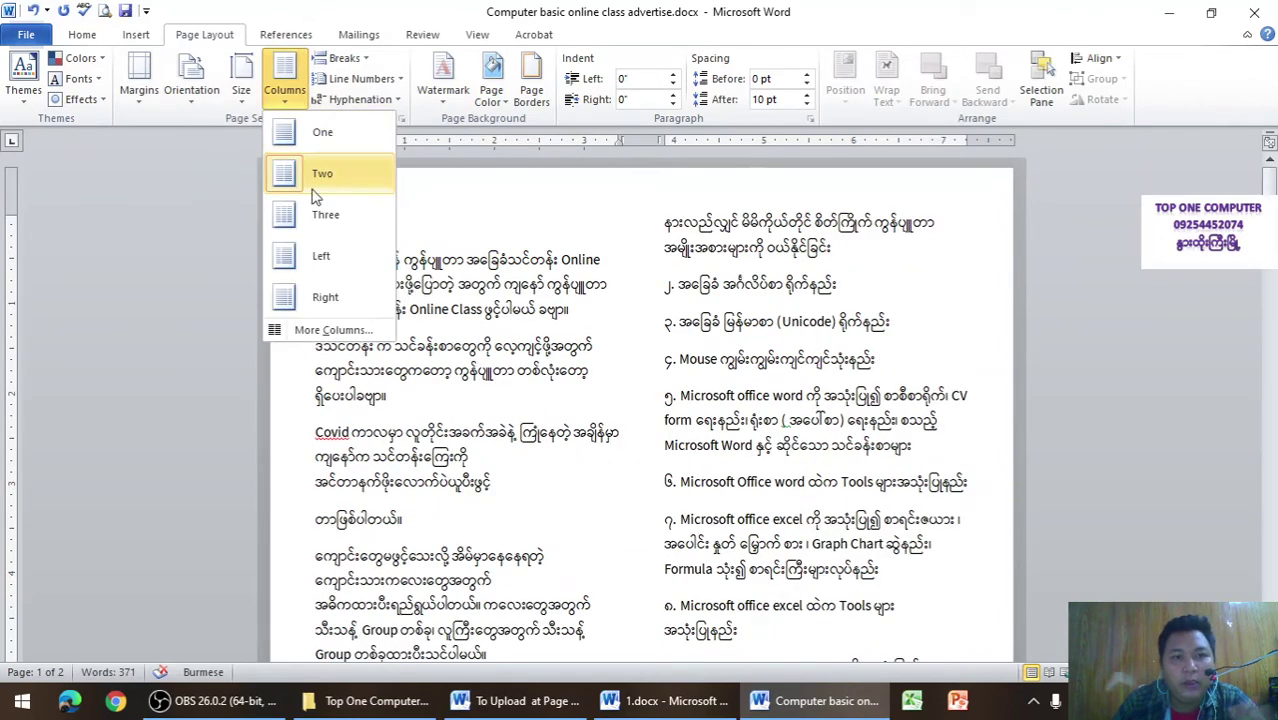
pyautogui.click(287, 208)
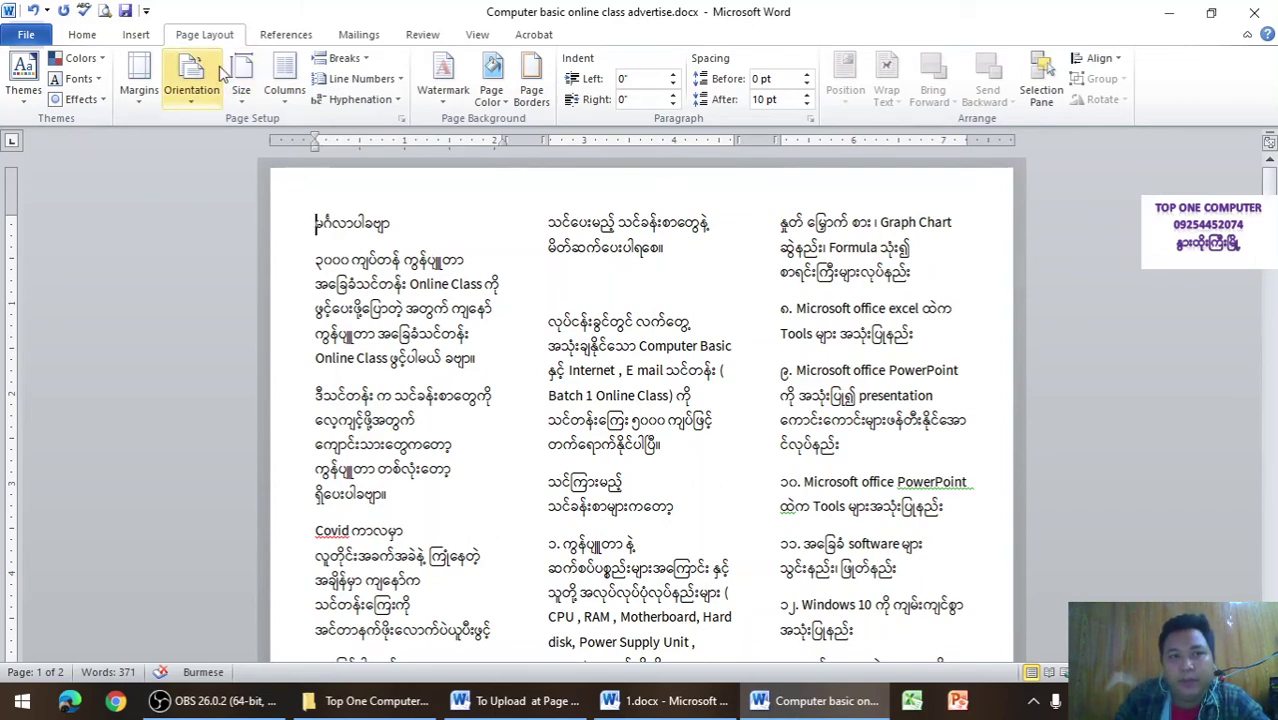
# Step: Try Left, Right and Three column layouts, return to One column, and minimize Word
pyautogui.click(274, 92)
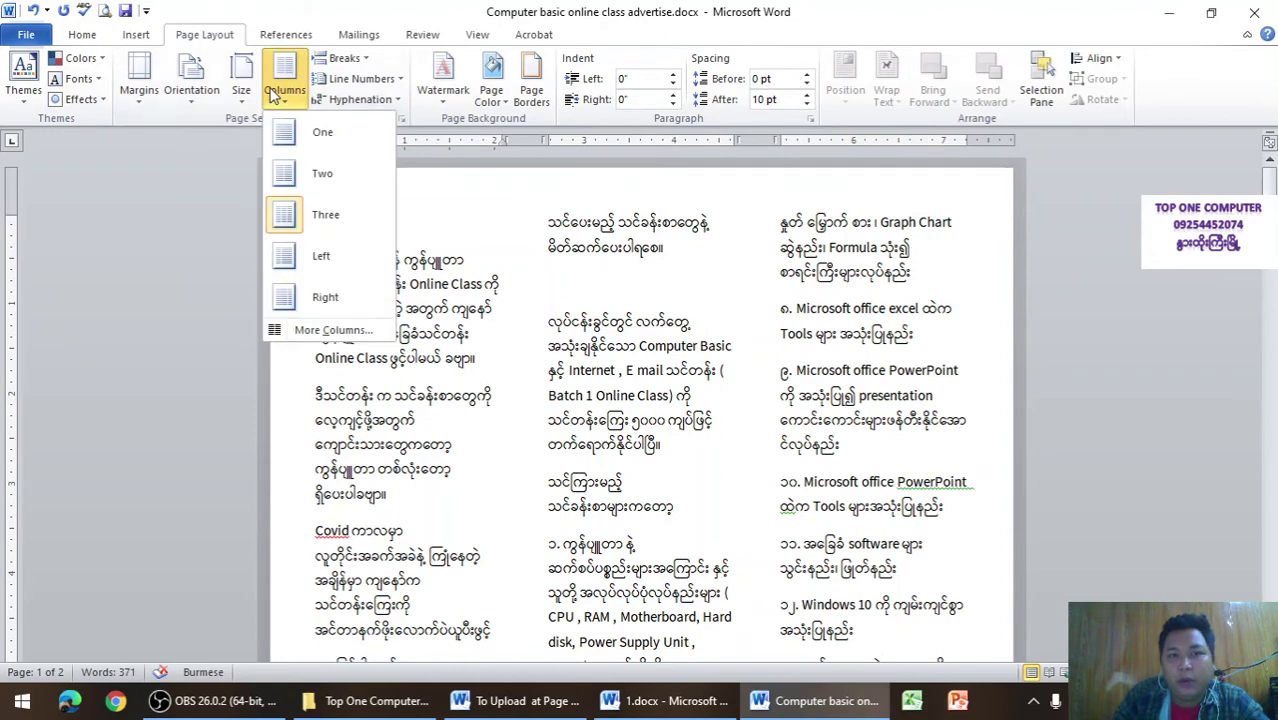
pyautogui.click(347, 256)
pyautogui.click(282, 90)
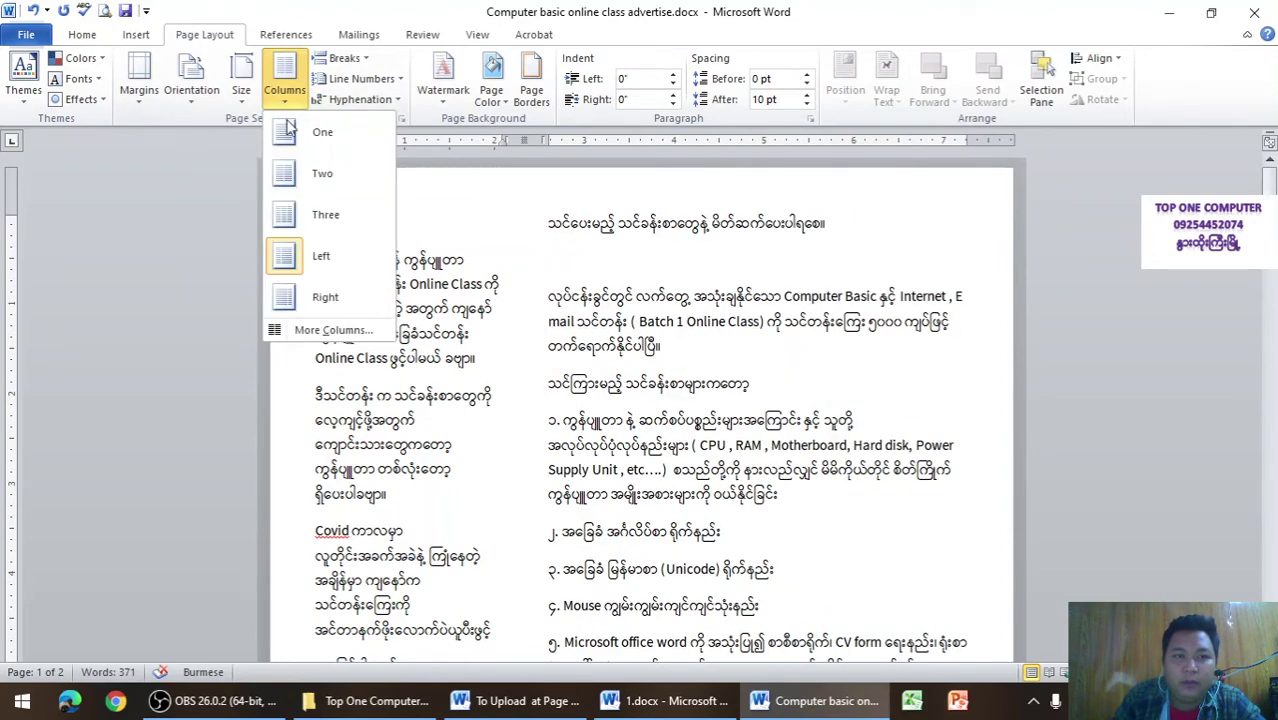
pyautogui.click(347, 294)
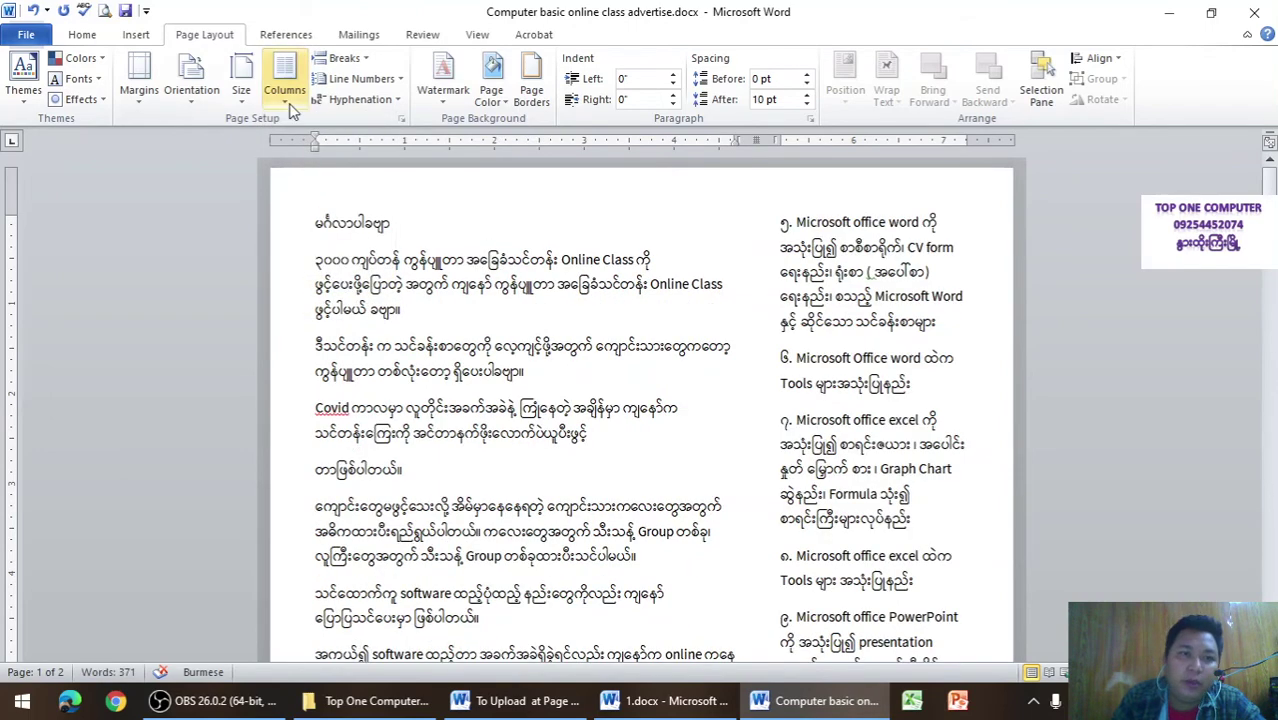
pyautogui.click(285, 70)
pyautogui.click(296, 215)
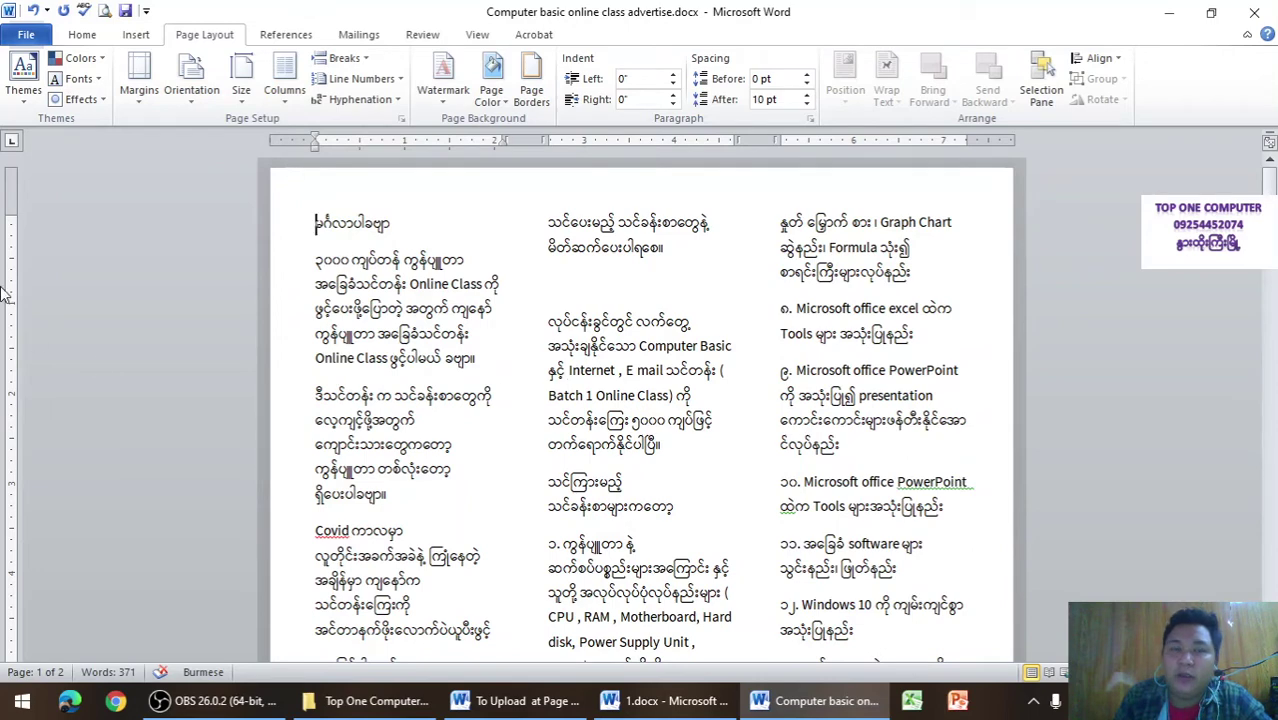
pyautogui.click(285, 80)
pyautogui.click(328, 133)
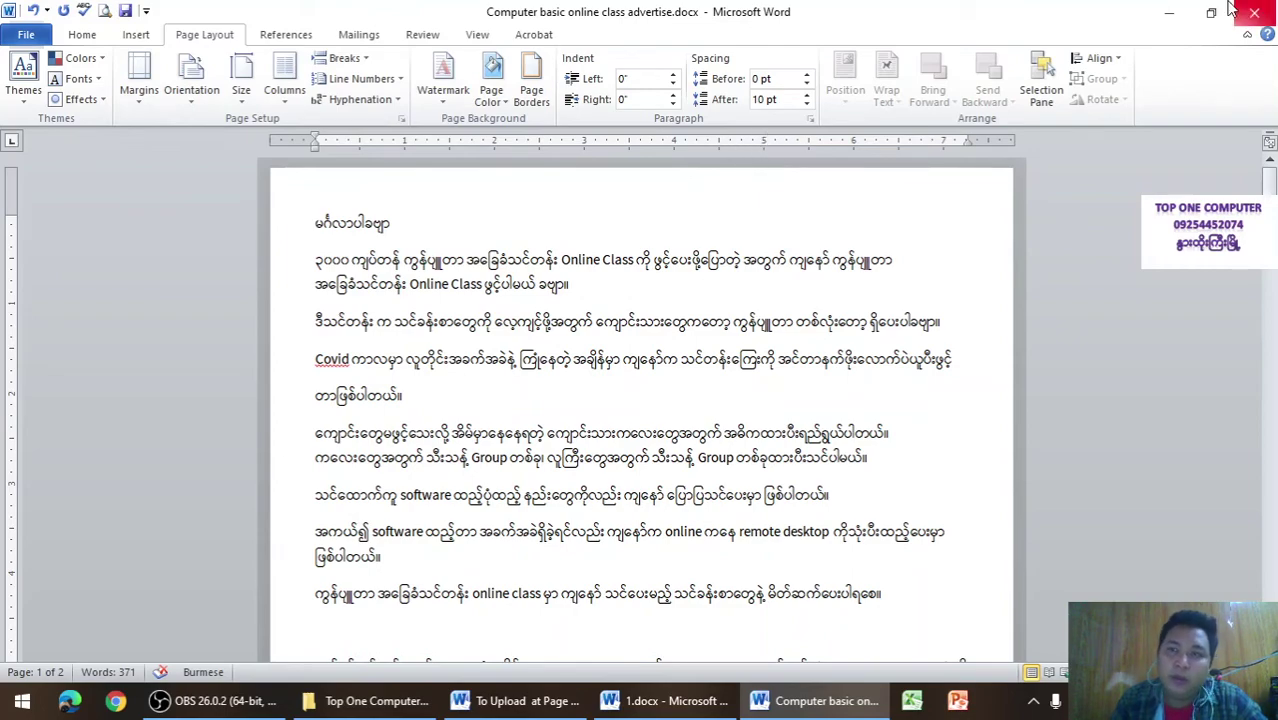
pyautogui.click(1172, 13)
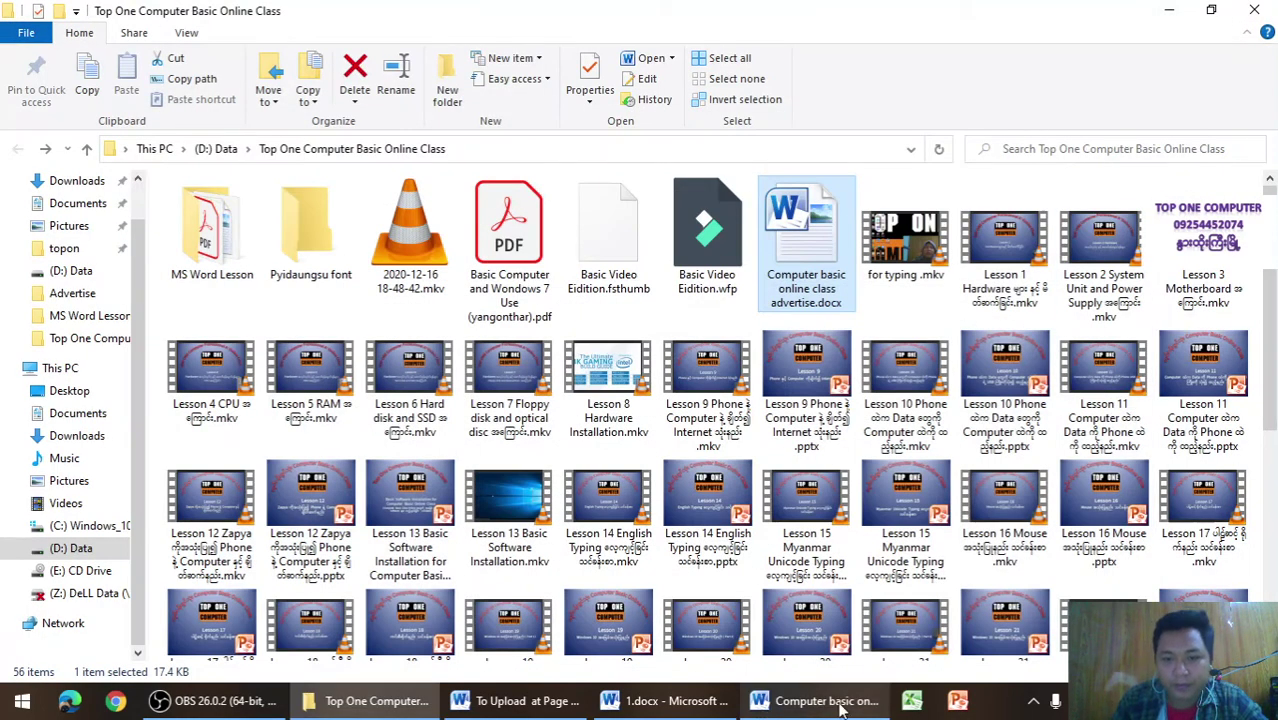
# Step: Bring up 1.docx and the advertise document briefly, then minimize the advertise window
pyautogui.click(718, 706)
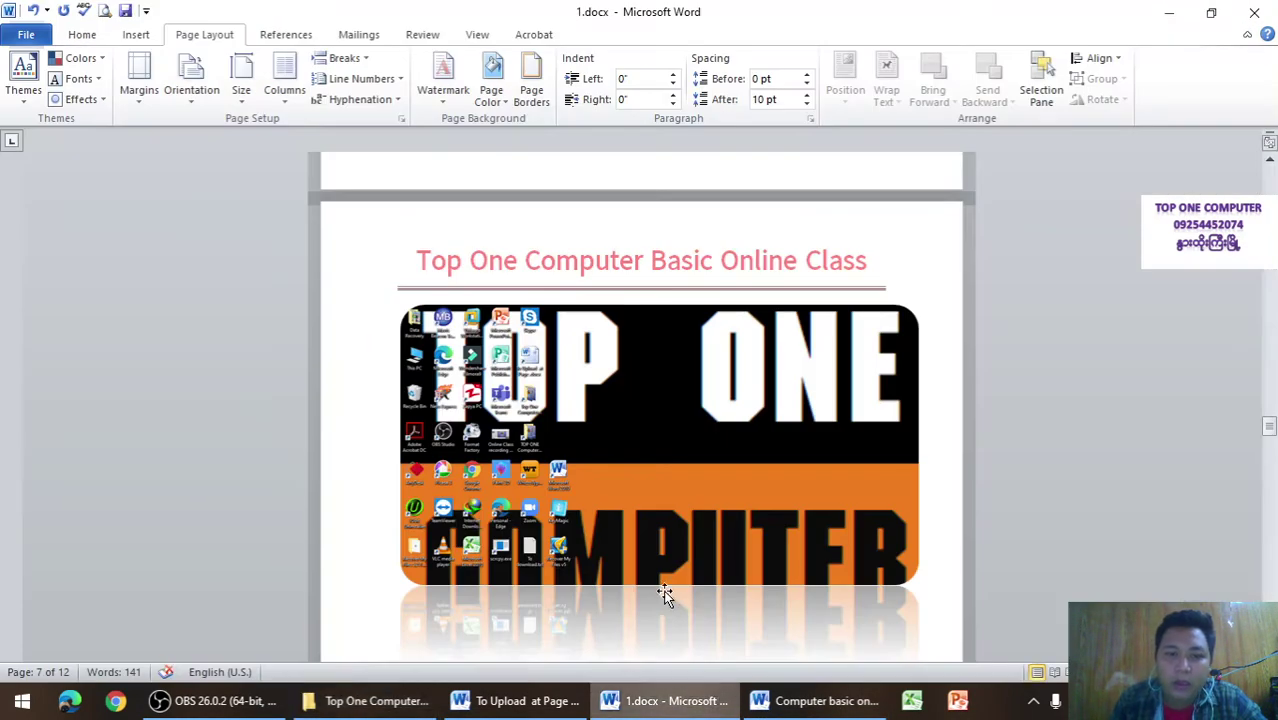
pyautogui.scroll(-5, 664, 594)
pyautogui.scroll(-5, 662, 585)
pyautogui.click(813, 700)
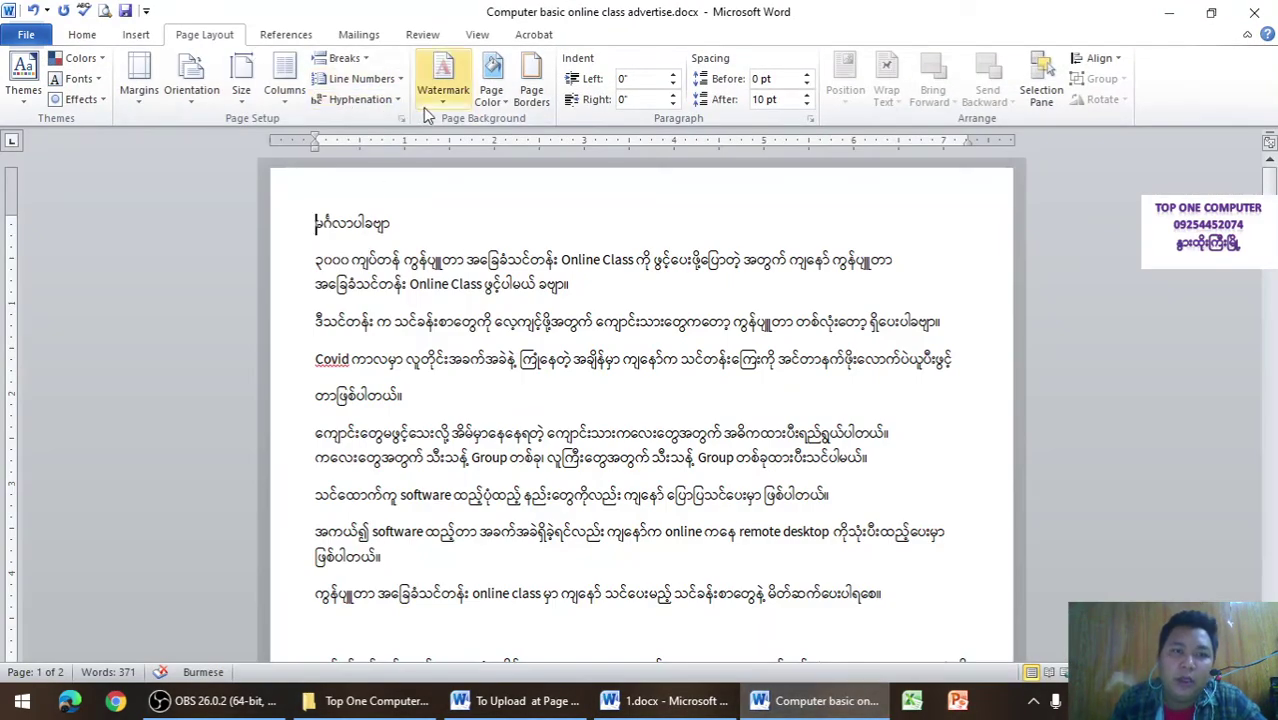
pyautogui.click(1020, 237)
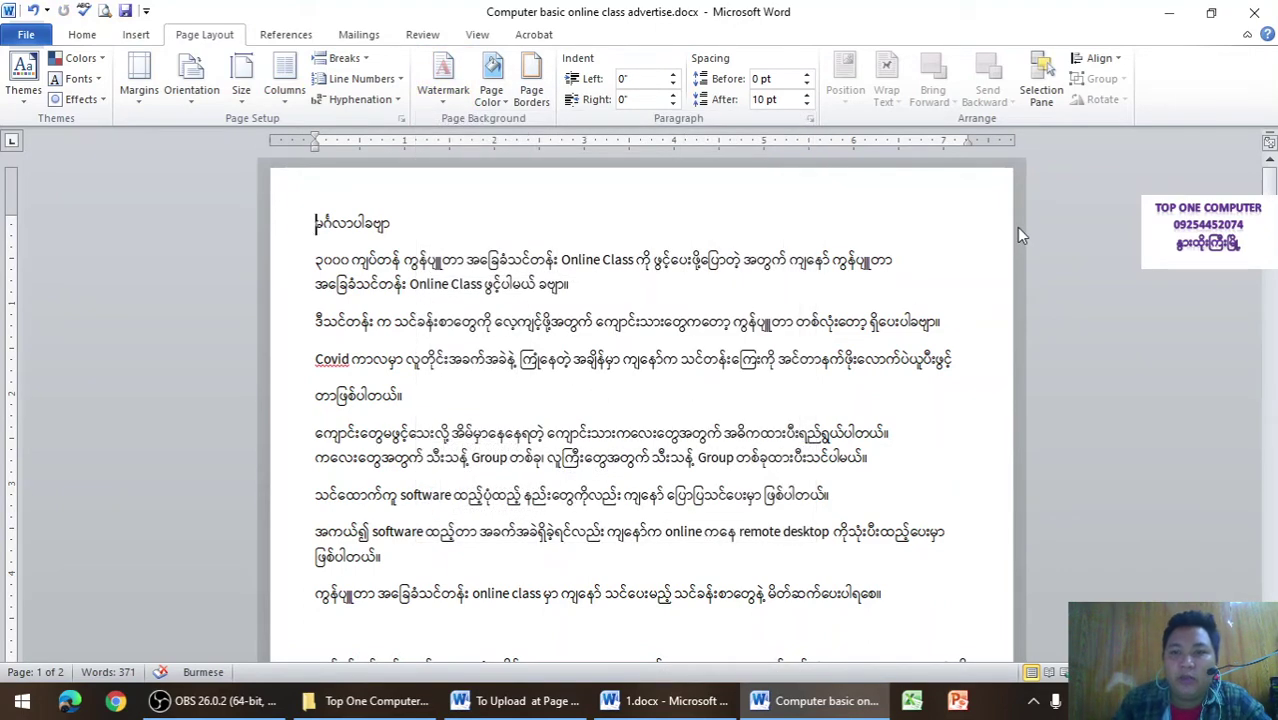
pyautogui.click(1170, 10)
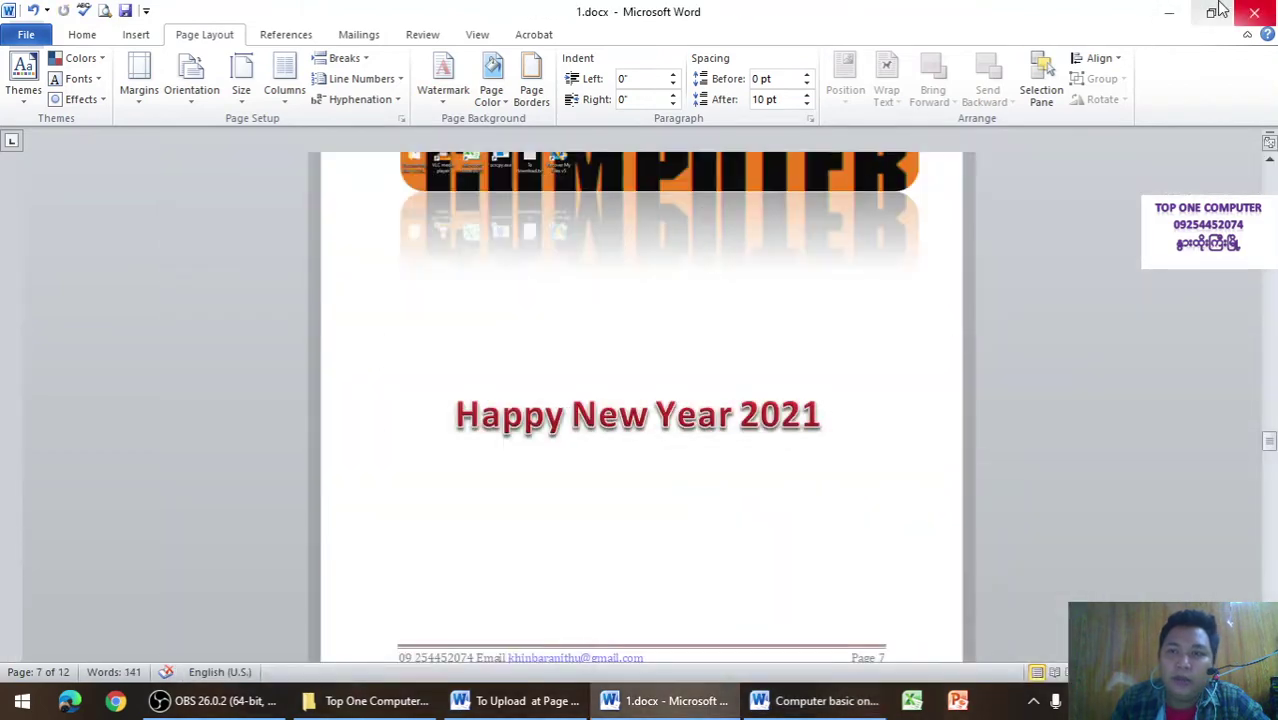
# Step: Minimize 1.docx and open Top One Compter Basic Book.pdf from the course folder
pyautogui.click(1176, 12)
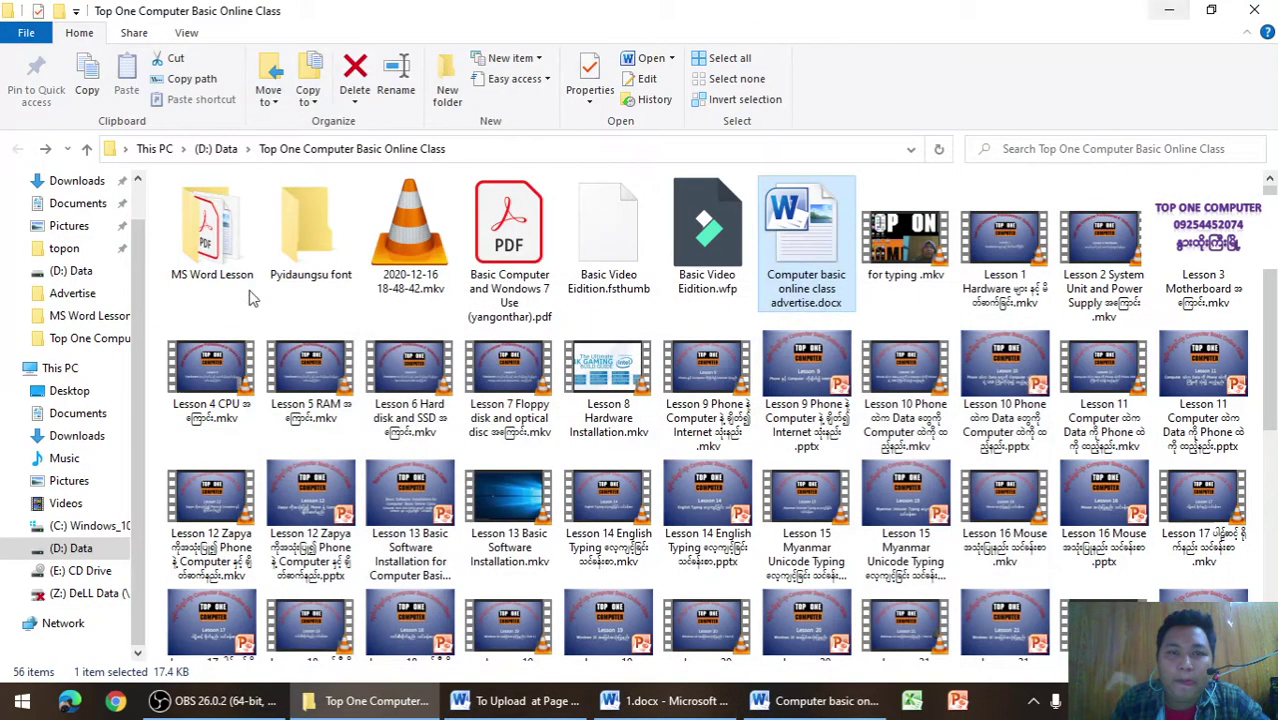
pyautogui.scroll(-4, 515, 347)
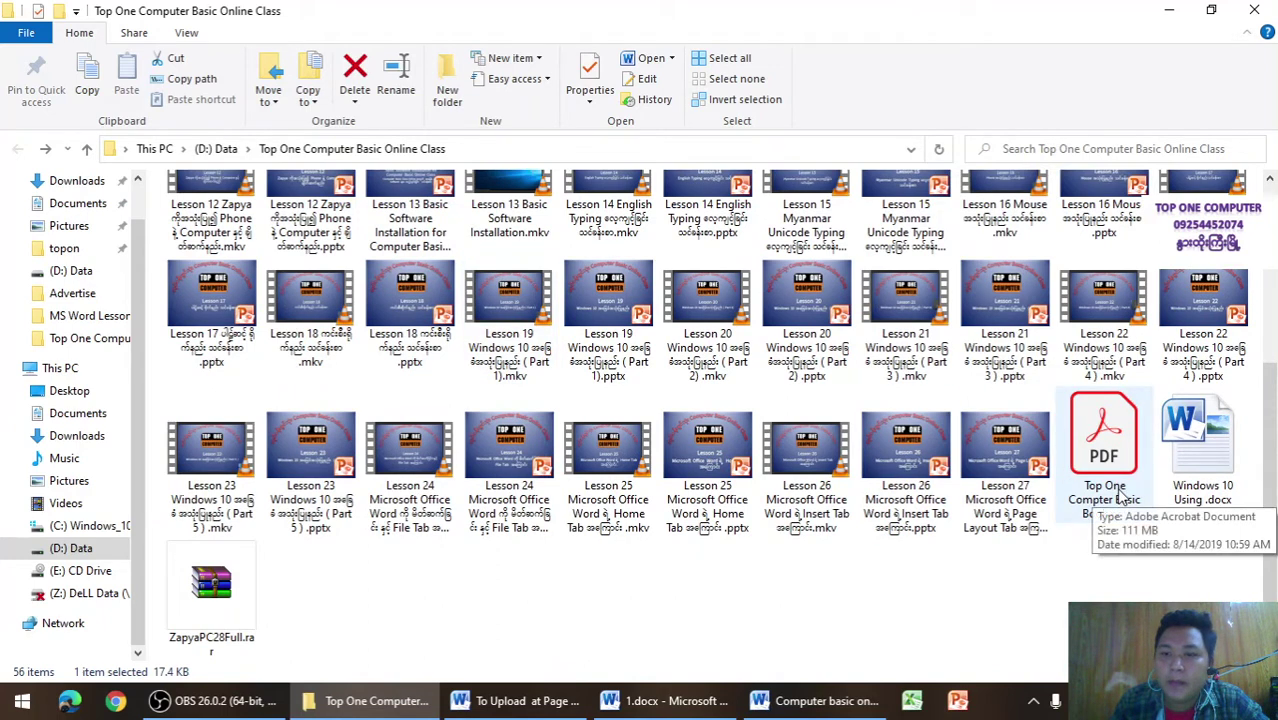
pyautogui.doubleClick(1124, 488)
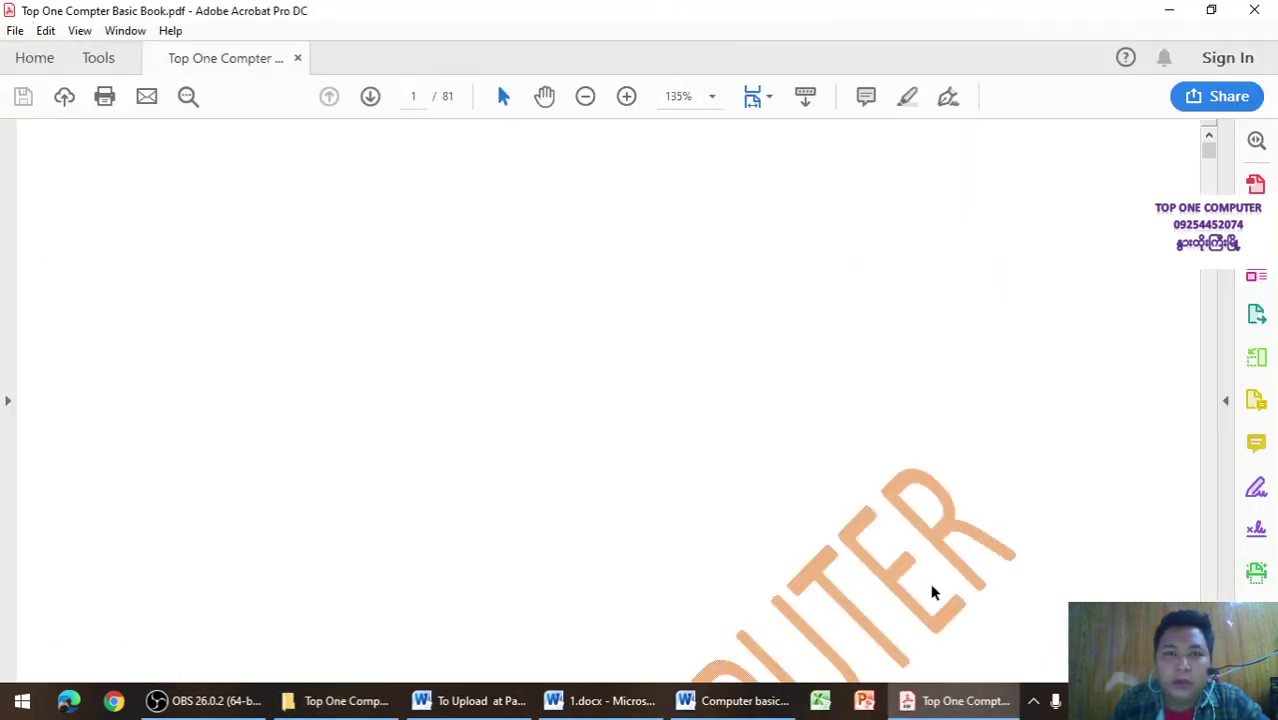
# Step: Zoom the book out to 75%, scroll to page 3, then return to the advertise document
pyautogui.click(586, 101)
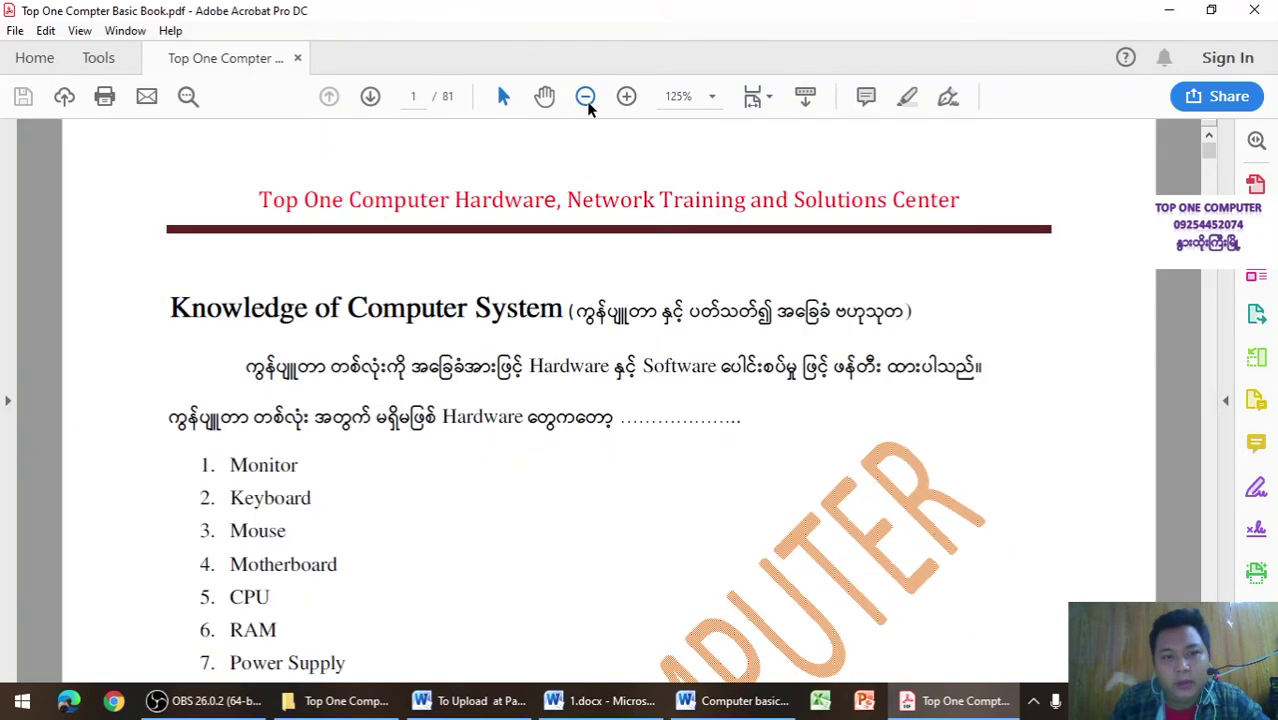
pyautogui.click(586, 101)
pyautogui.click(586, 101)
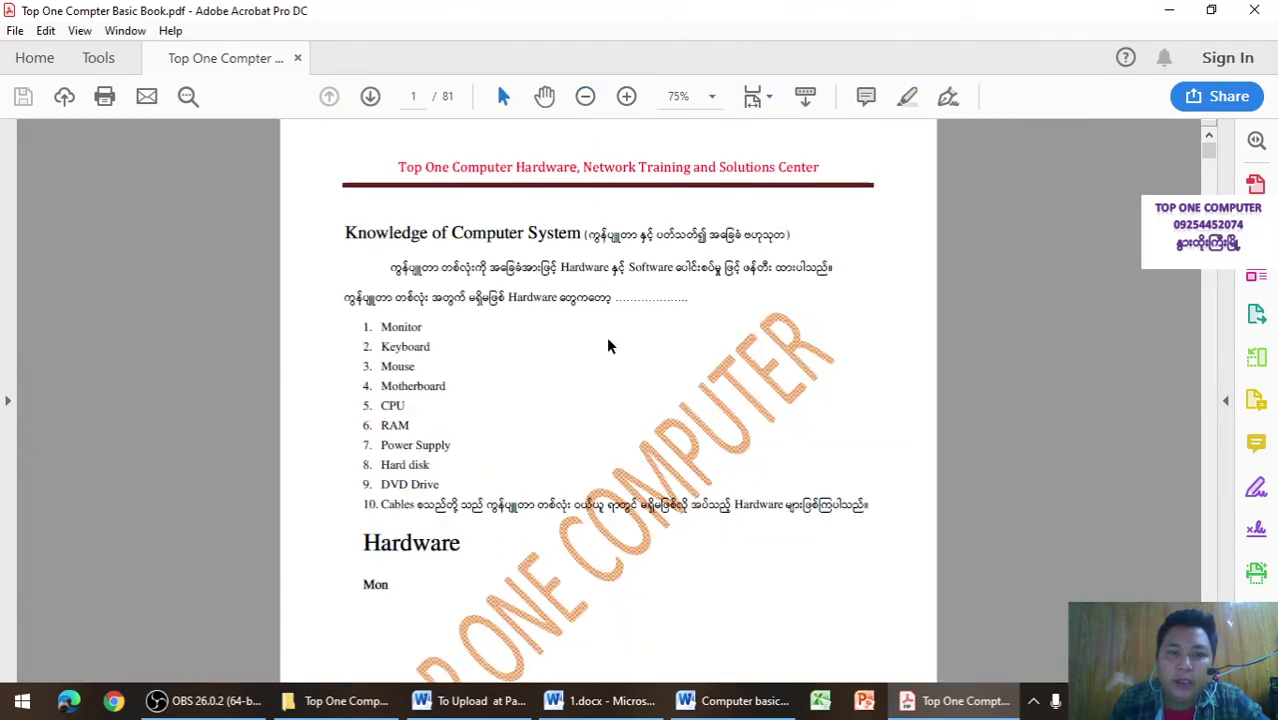
pyautogui.scroll(-1, 616, 422)
pyautogui.scroll(-3, 617, 422)
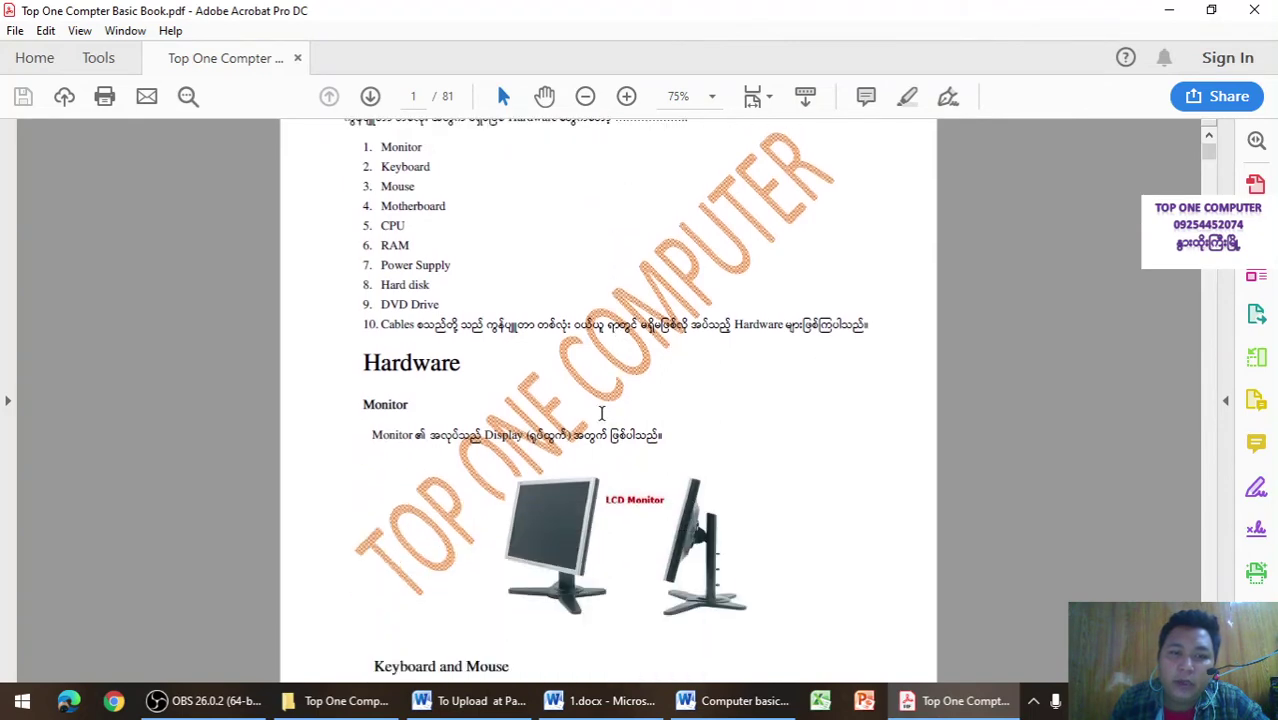
pyautogui.scroll(-3, 588, 479)
pyautogui.scroll(-4, 588, 479)
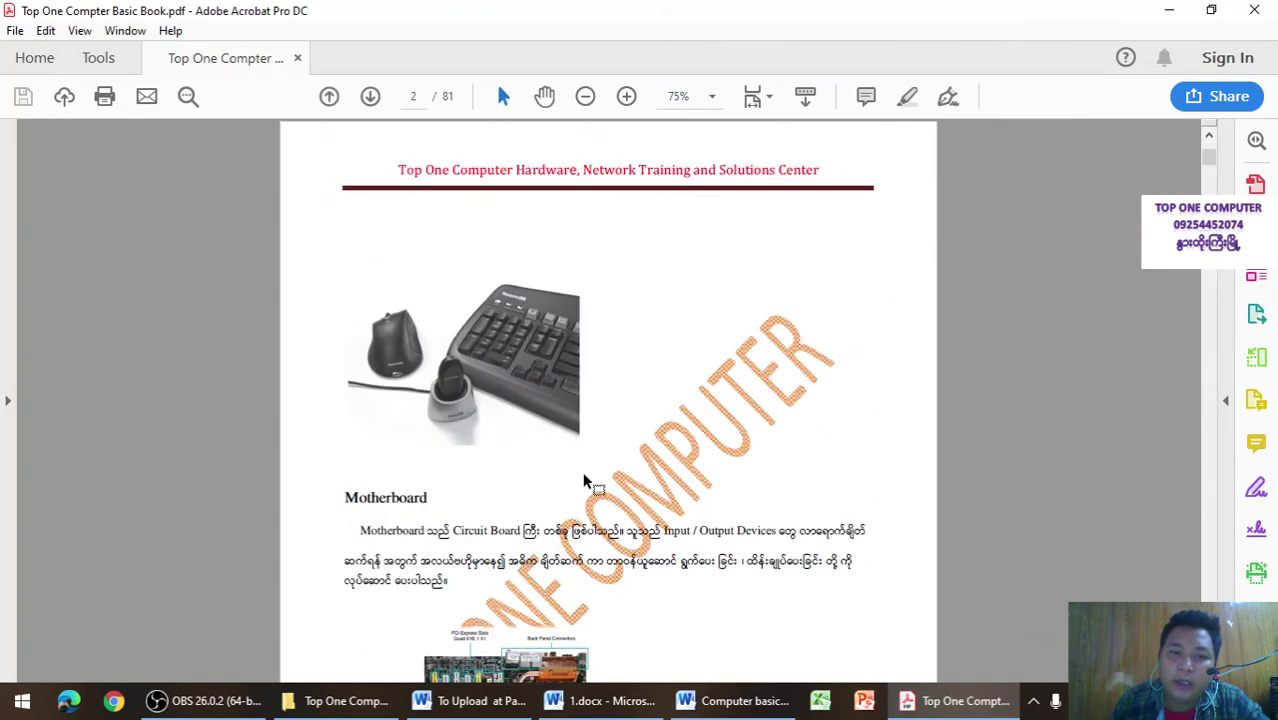
pyautogui.scroll(-3, 585, 478)
pyautogui.scroll(-3, 585, 478)
pyautogui.scroll(-4, 530, 520)
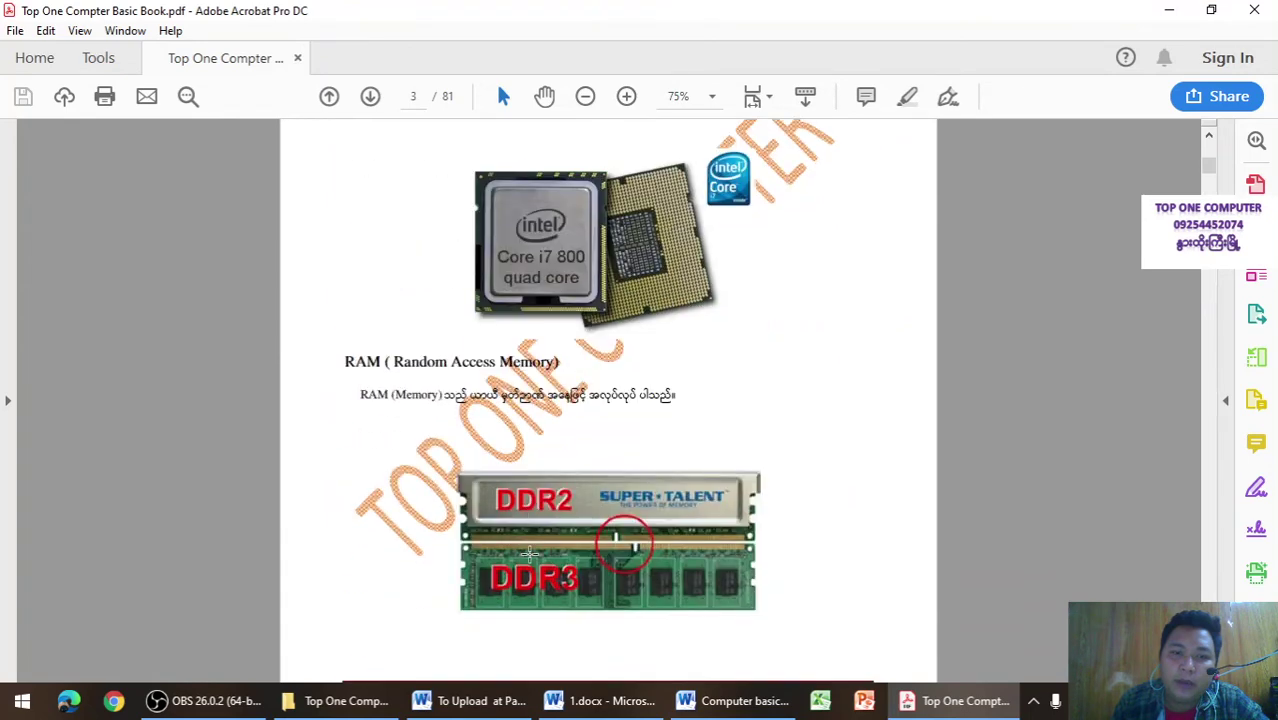
pyautogui.scroll(-1, 479, 553)
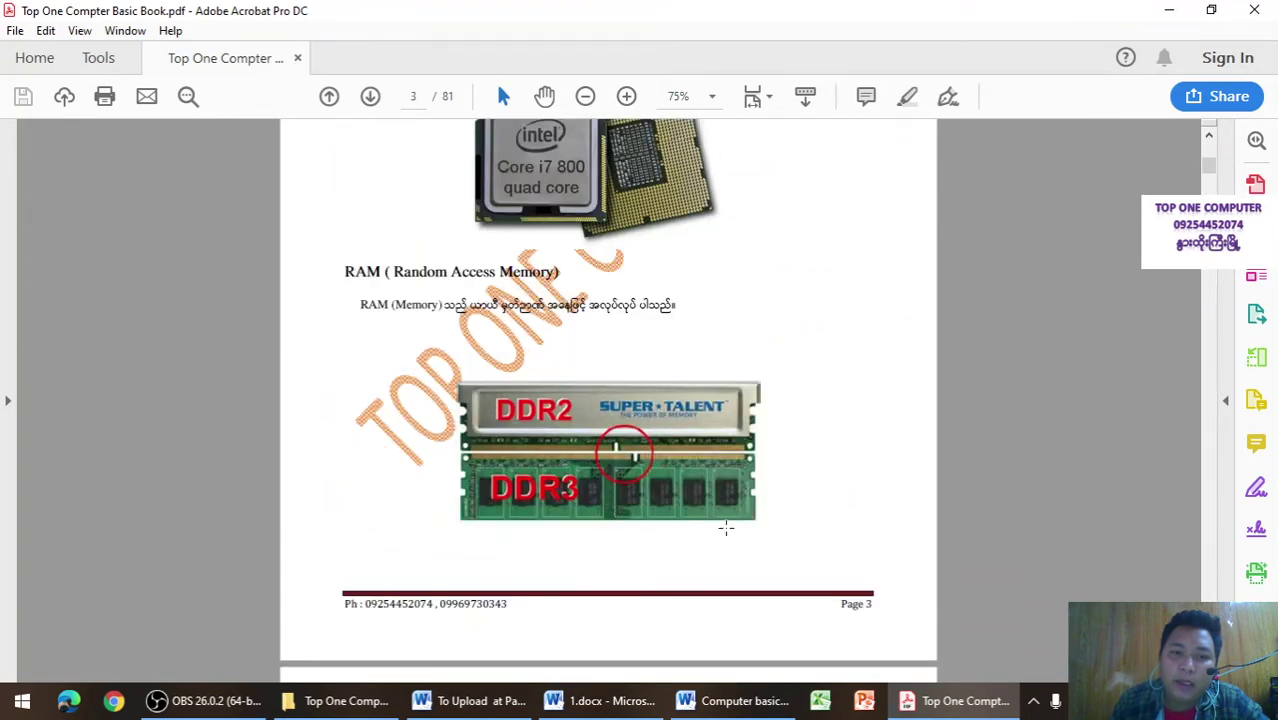
pyautogui.click(790, 712)
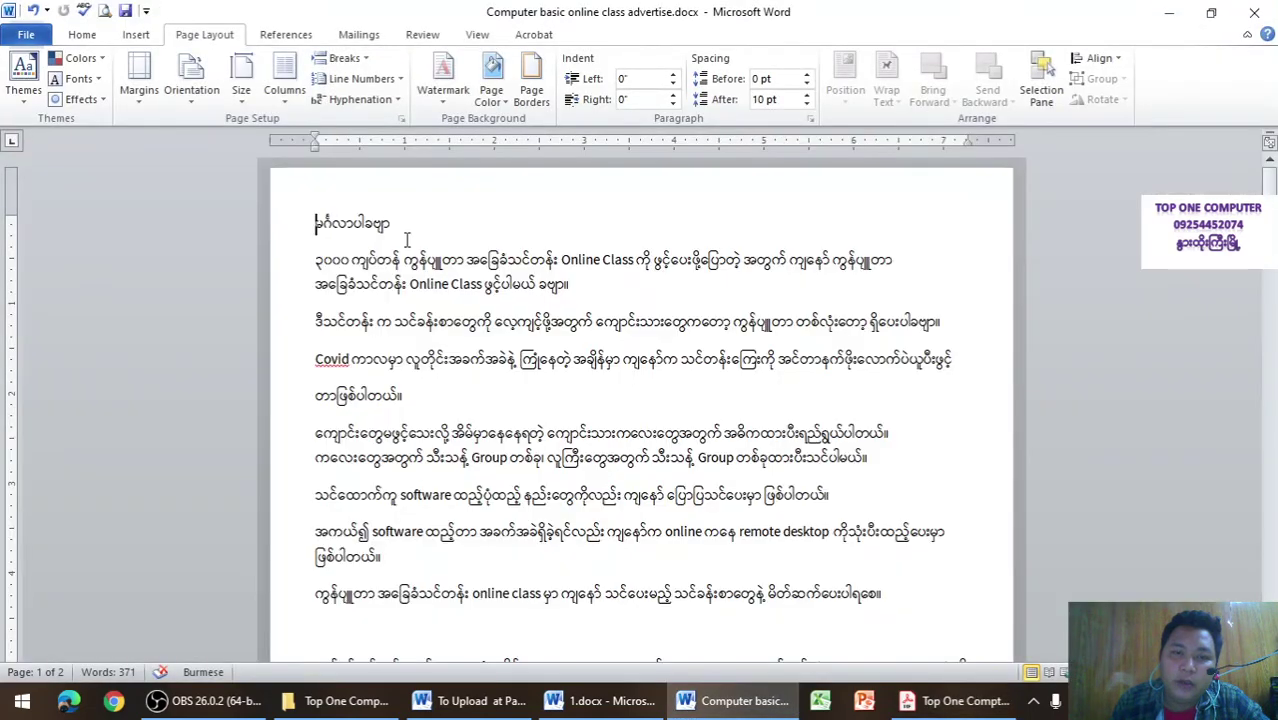
# Step: Glance at the Watermark gallery and the File > Print preview
pyautogui.click(451, 106)
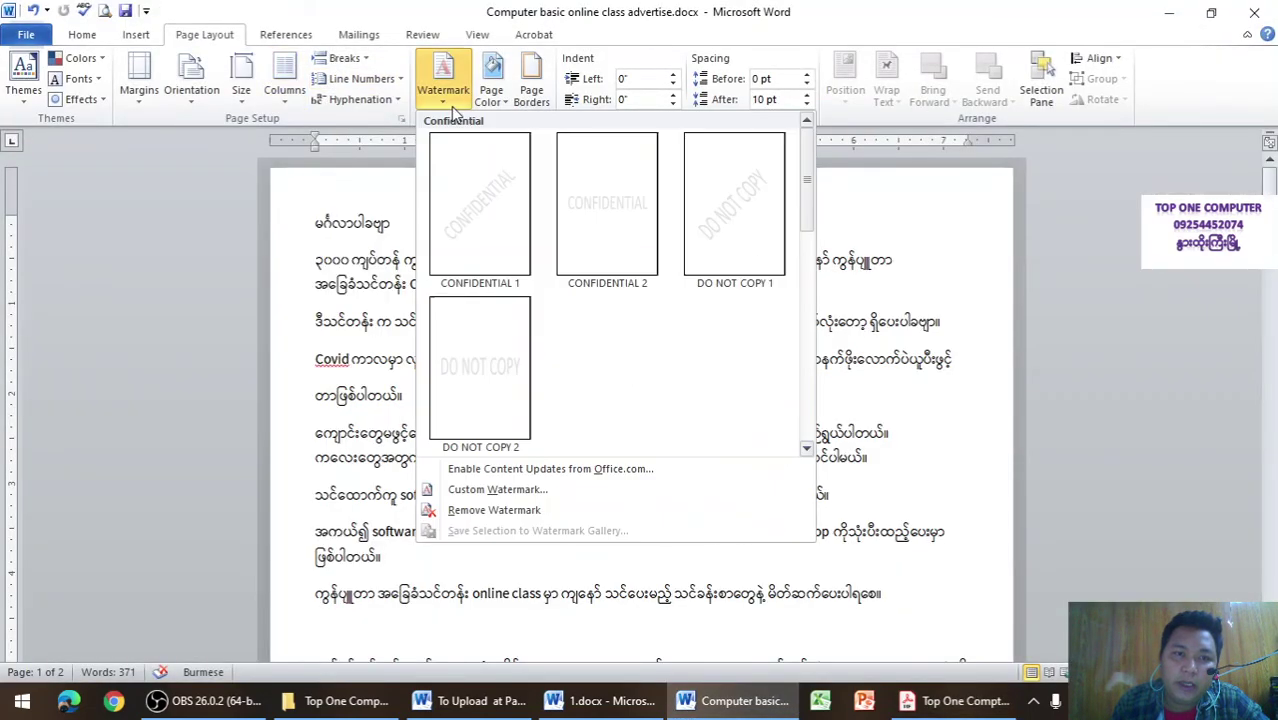
pyautogui.click(349, 192)
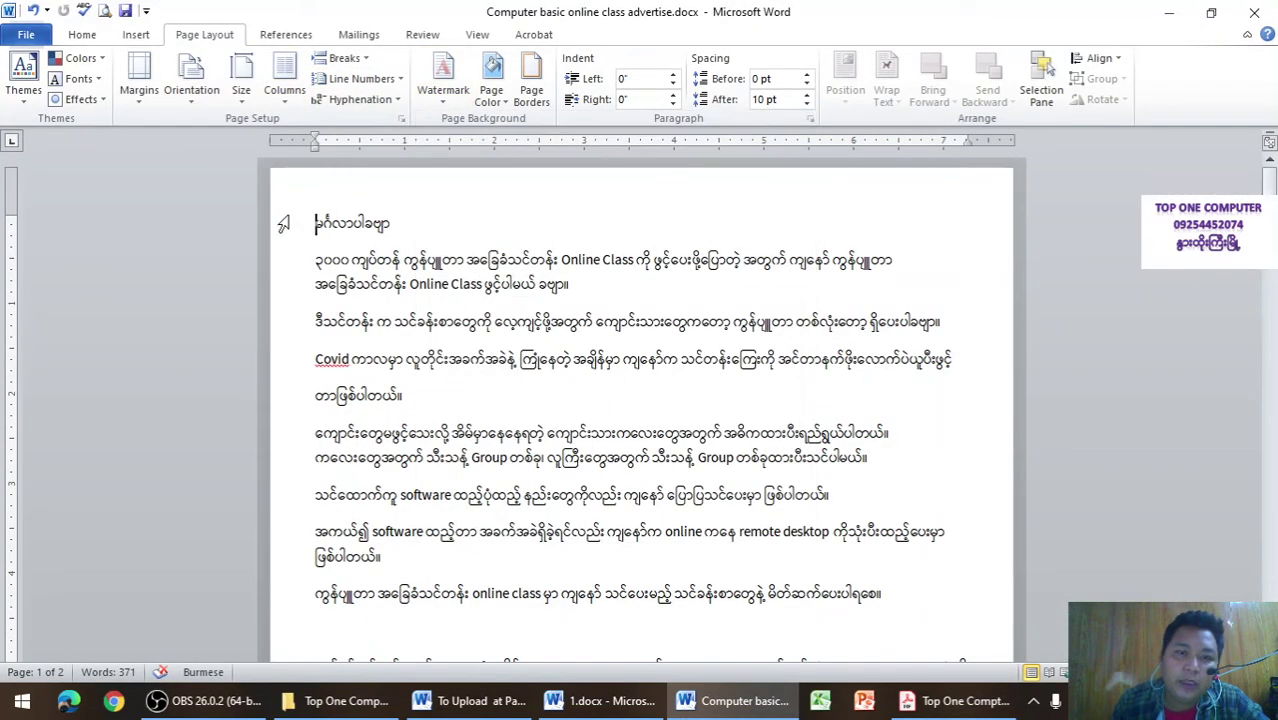
pyautogui.click(105, 13)
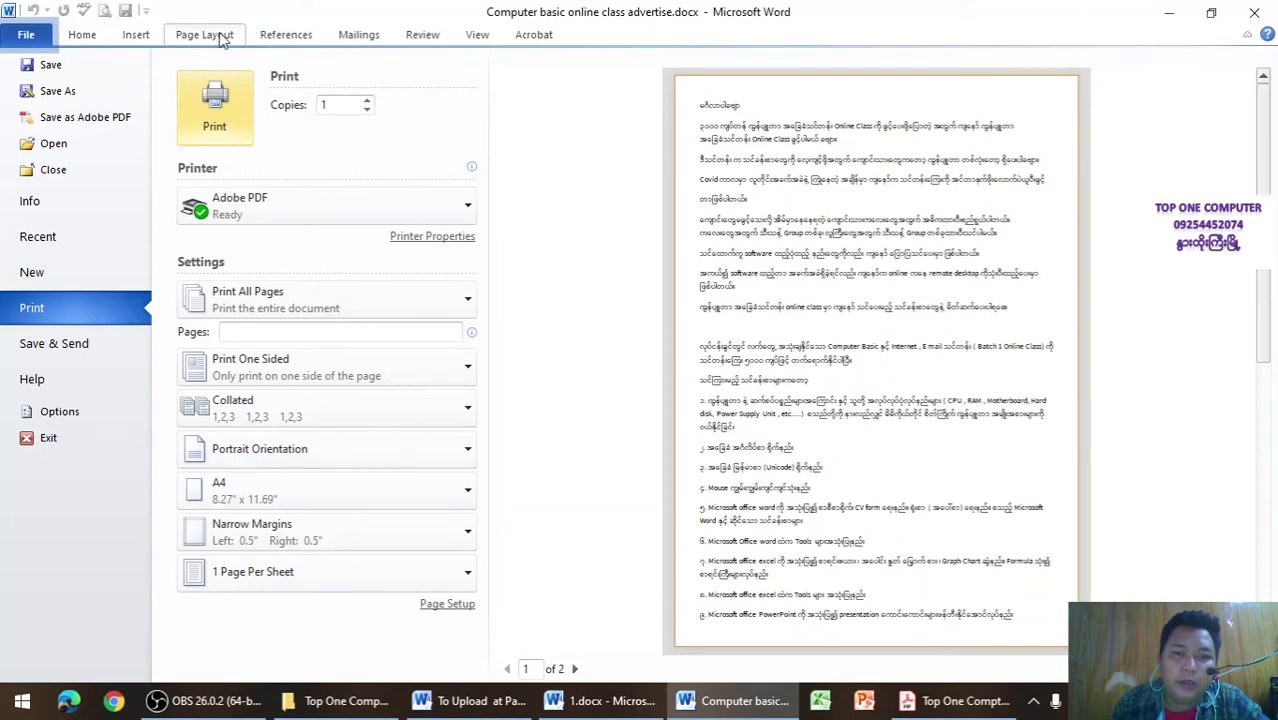
pyautogui.click(222, 37)
# Step: Reopen the Watermark gallery and choose Custom Watermark
pyautogui.click(444, 96)
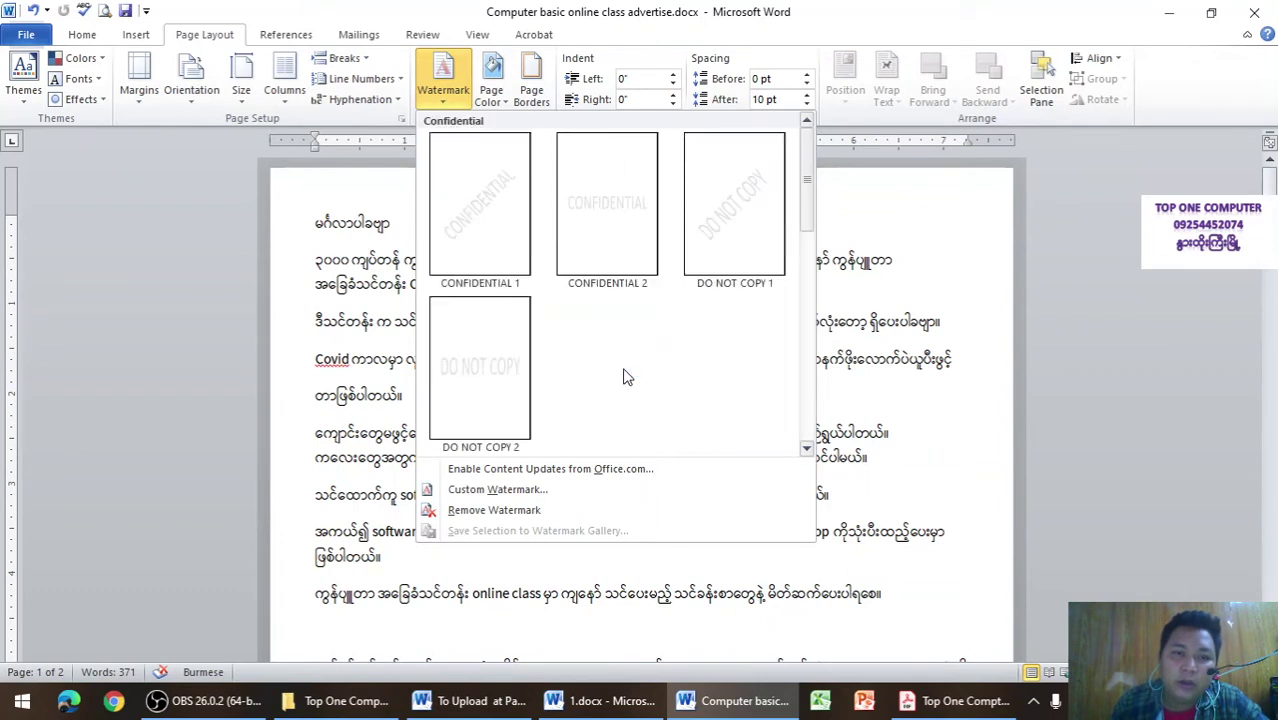
pyautogui.scroll(-5, 623, 376)
pyautogui.scroll(5, 623, 376)
pyautogui.click(510, 491)
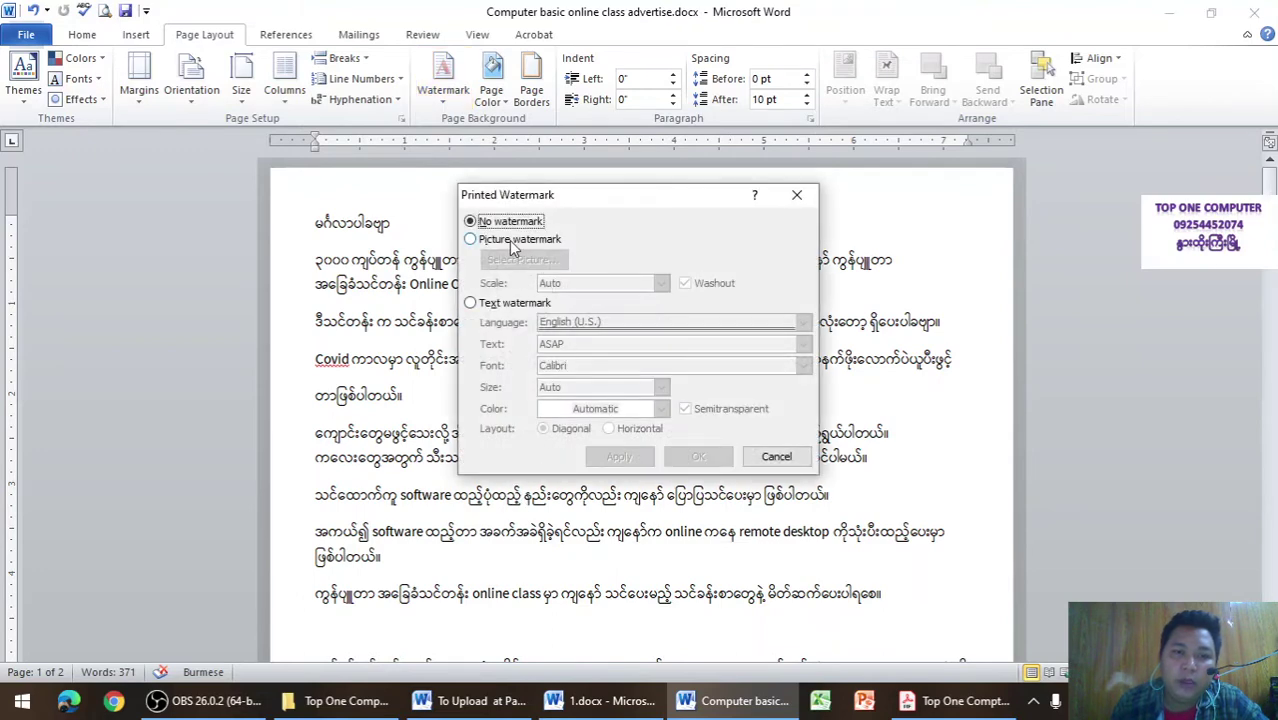
# Step: Choose a text watermark, keeping English (U.S.) as the language
pyautogui.click(511, 242)
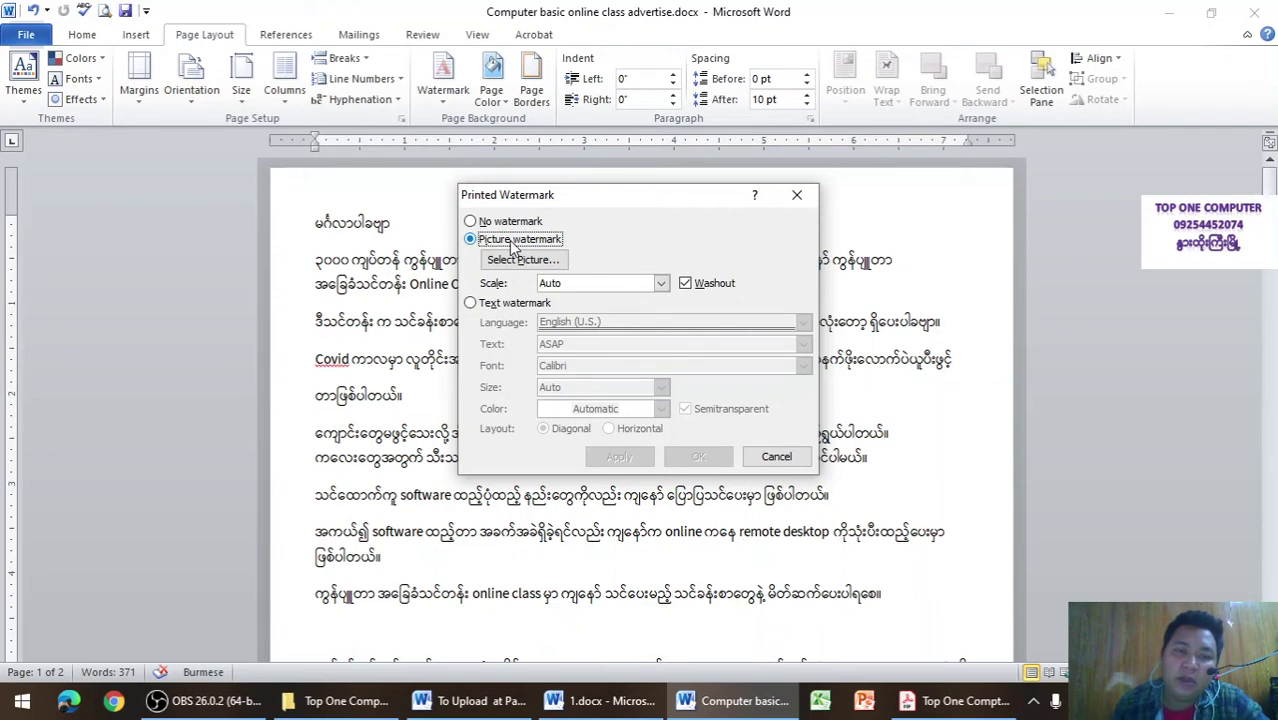
pyautogui.click(514, 304)
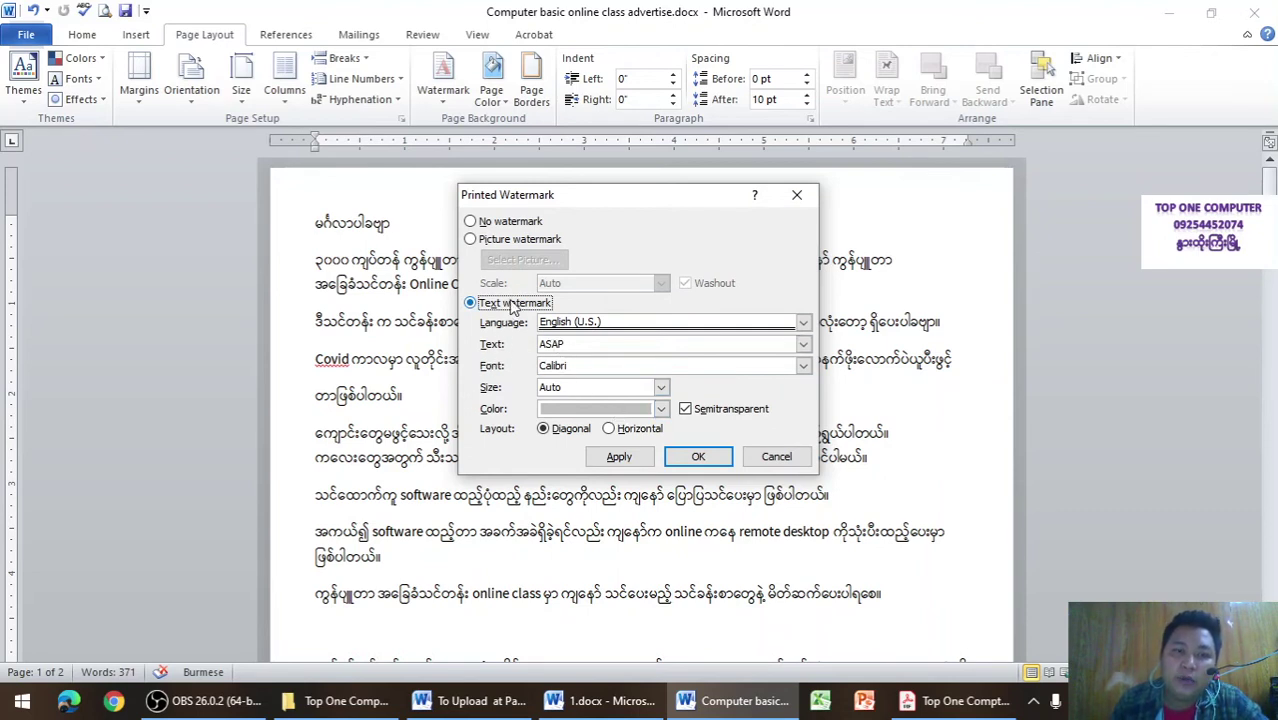
pyautogui.click(804, 322)
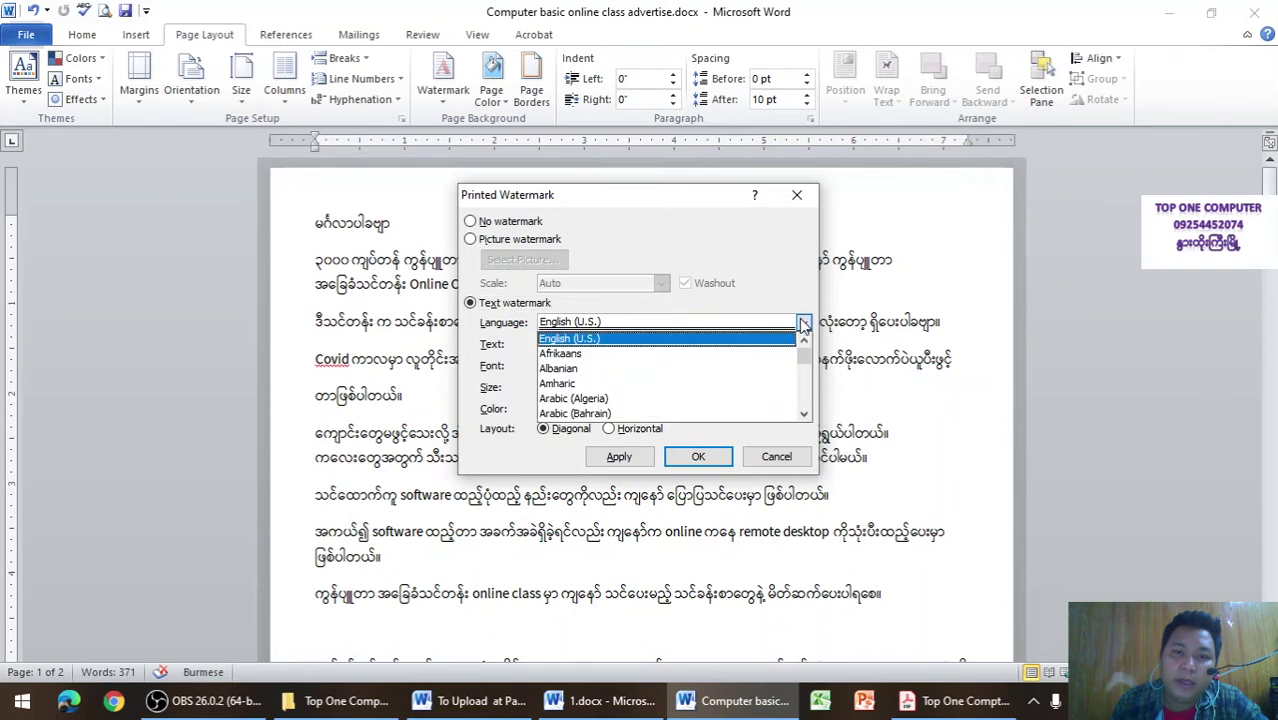
pyautogui.click(804, 324)
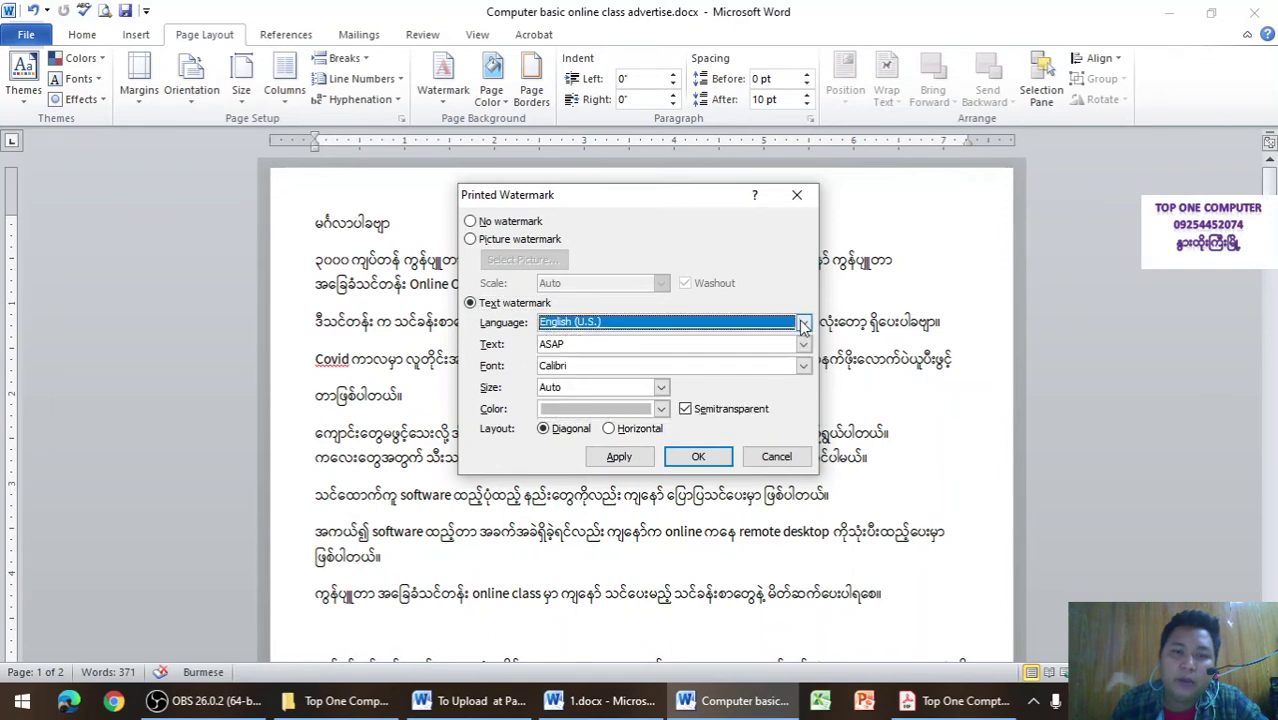
pyautogui.click(804, 324)
pyautogui.scroll(-3, 714, 360)
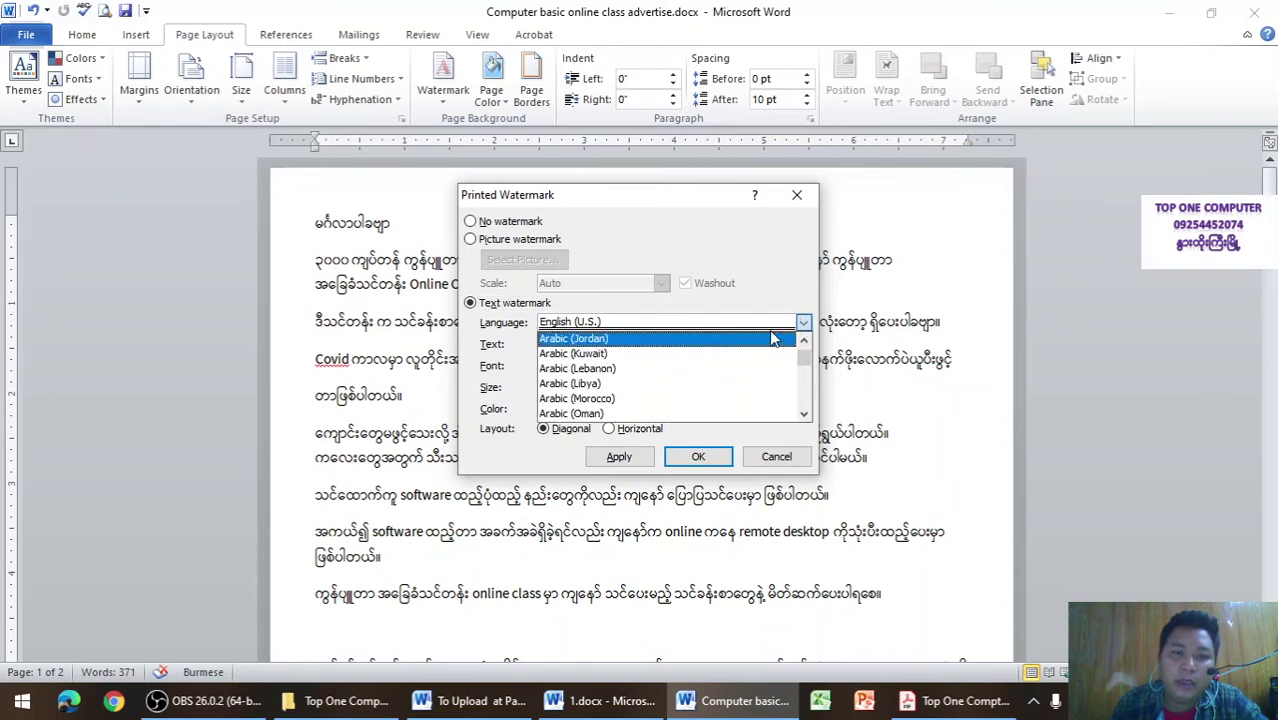
pyautogui.scroll(1, 771, 339)
pyautogui.scroll(1, 777, 336)
pyautogui.click(804, 323)
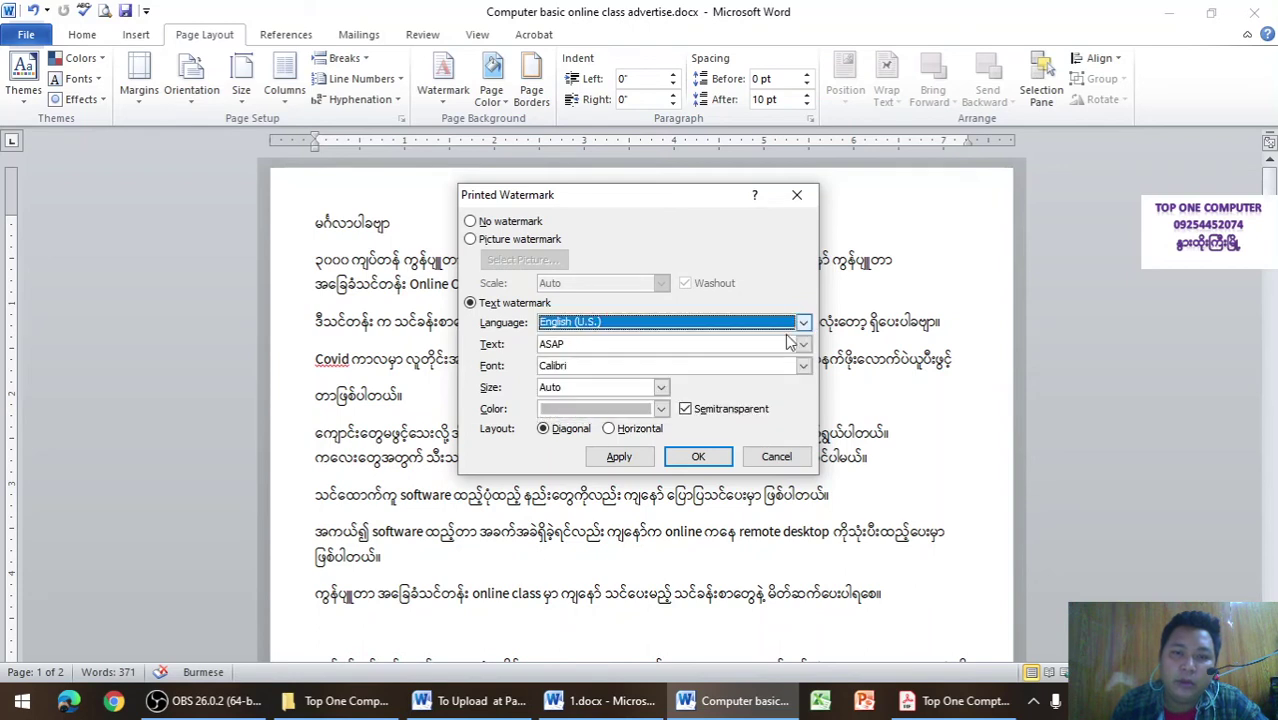
# Step: Replace the ASAP watermark text with 'Basic Online Class' using English input
pyautogui.click(571, 343)
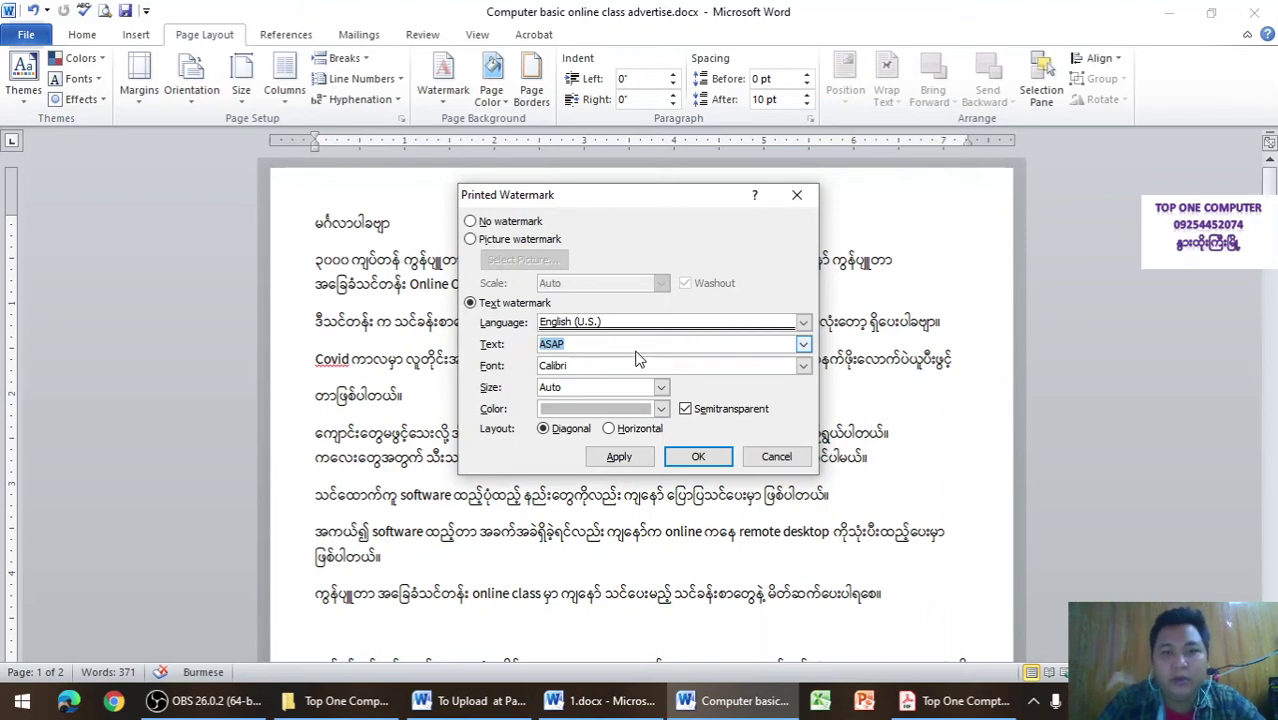
pyautogui.write('က')
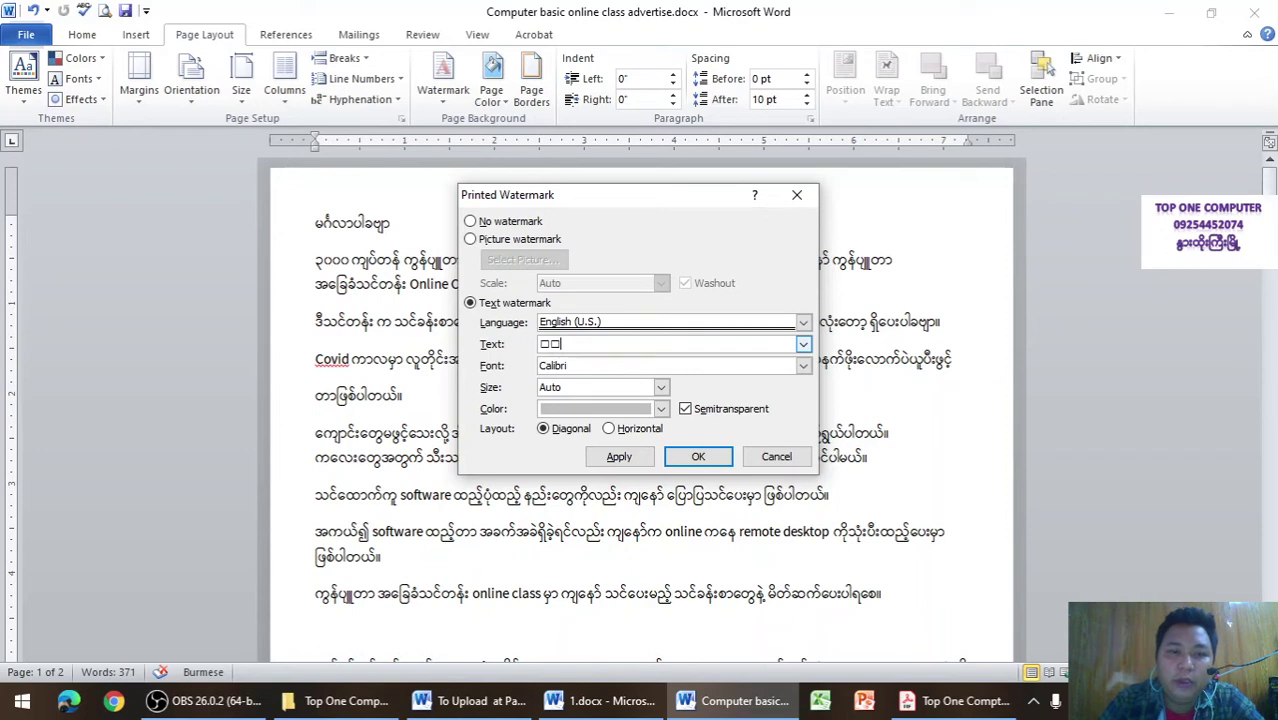
pyautogui.press('BackSpace')
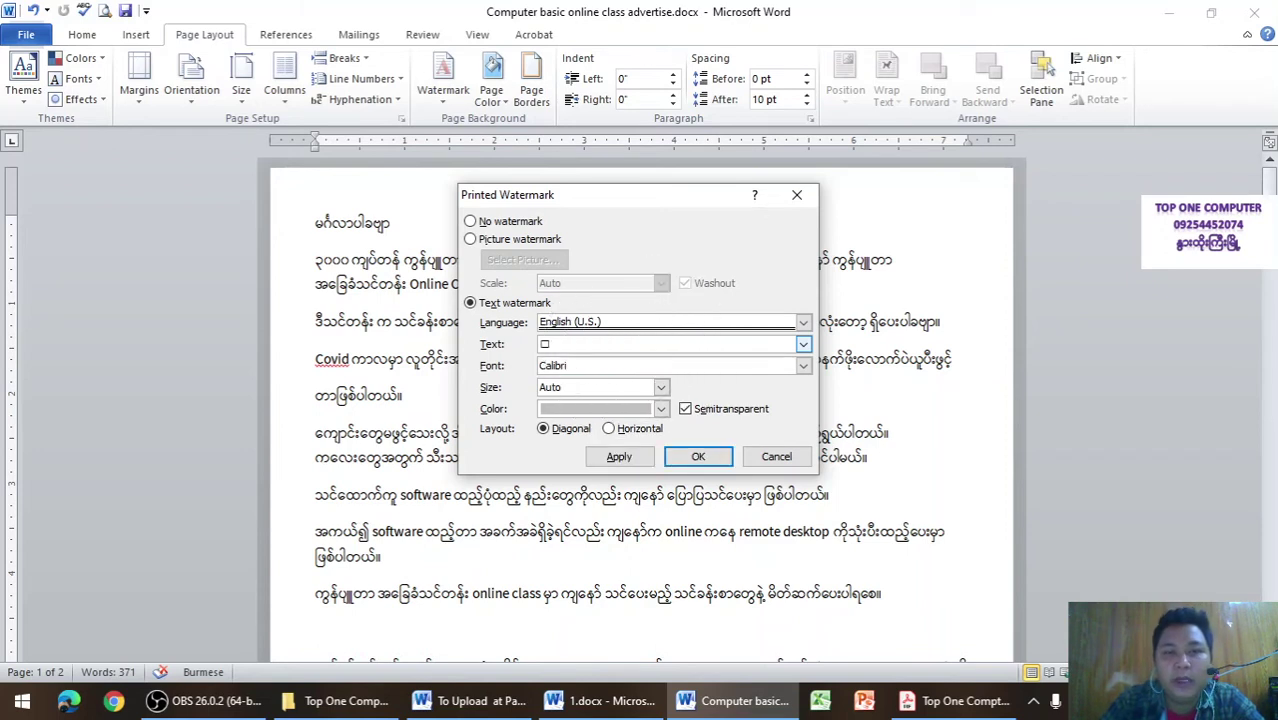
pyautogui.press('BackSpace')
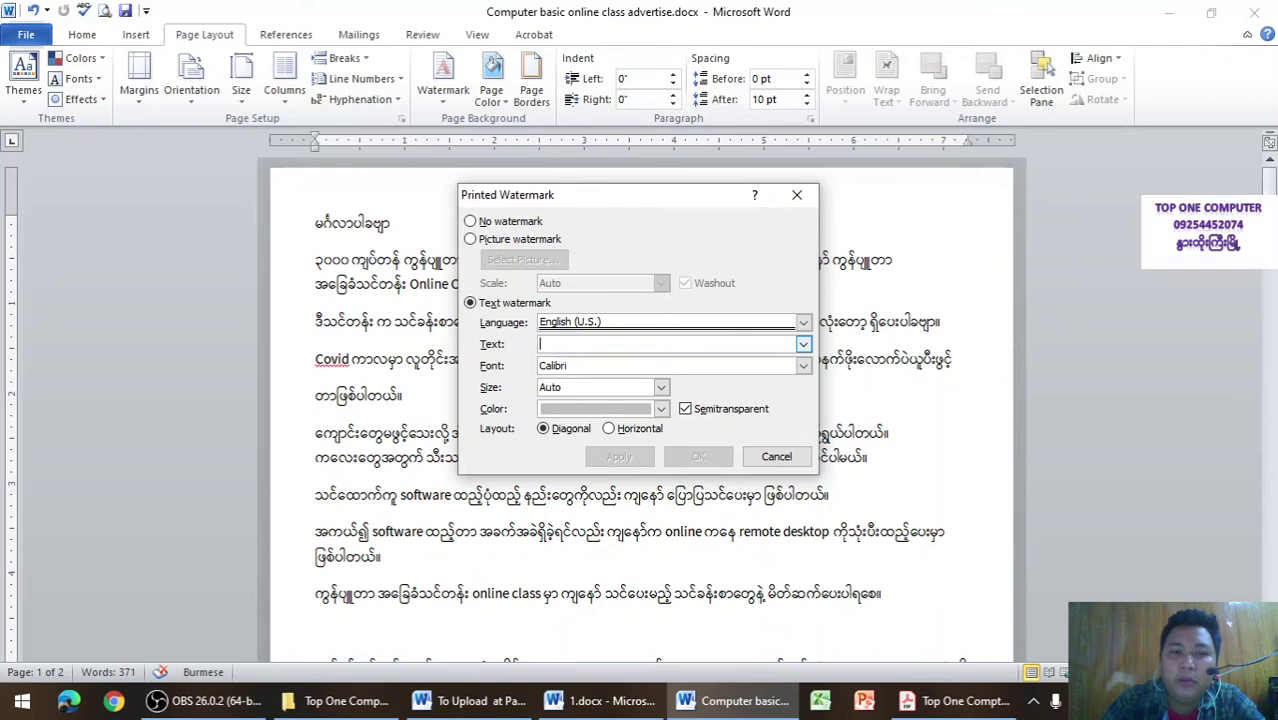
pyautogui.hotkey('ctrl', 'shift')
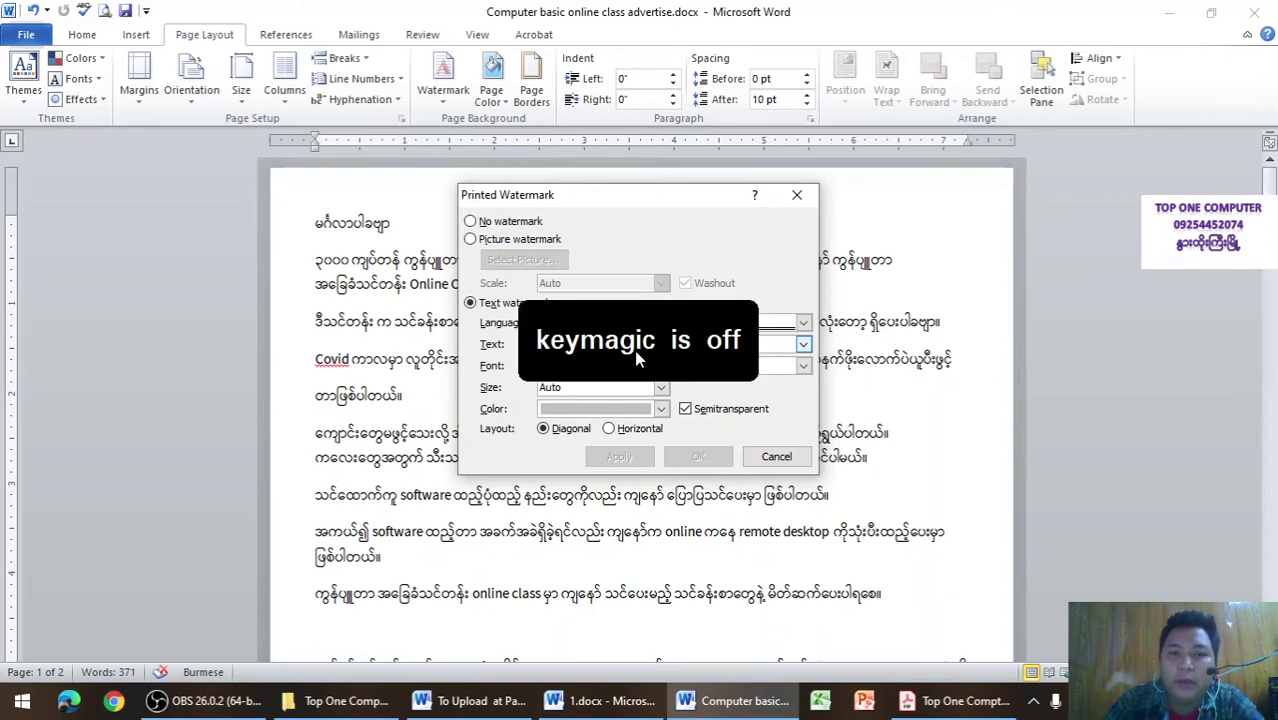
pyautogui.write('Basic Online Class')
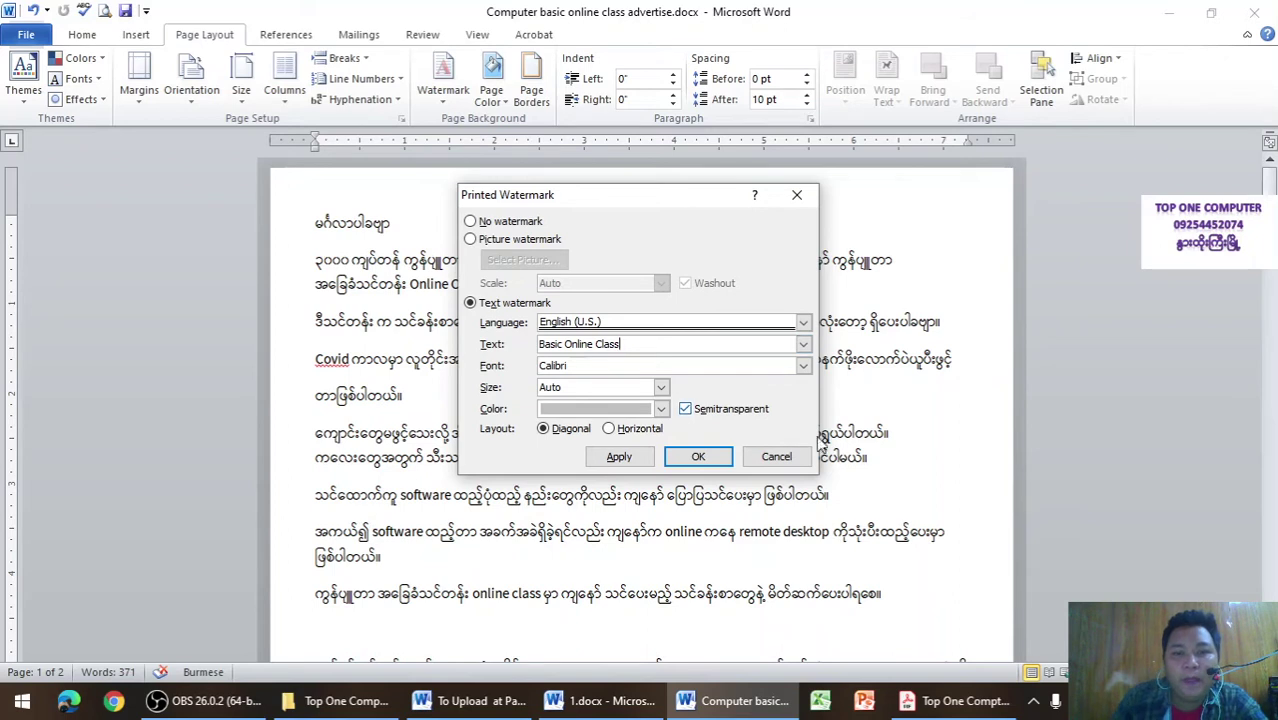
# Step: Make the watermark dark blue, keep the Calibri font, and apply it
pyautogui.click(655, 412)
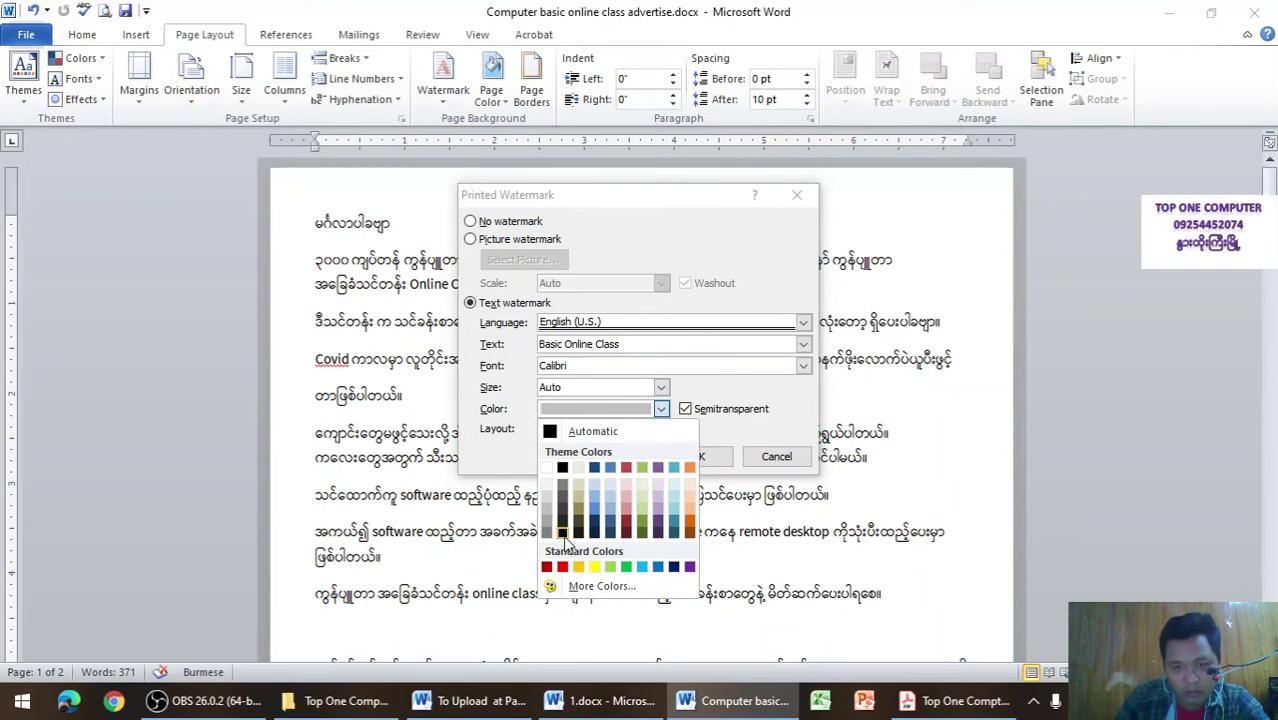
pyautogui.click(673, 567)
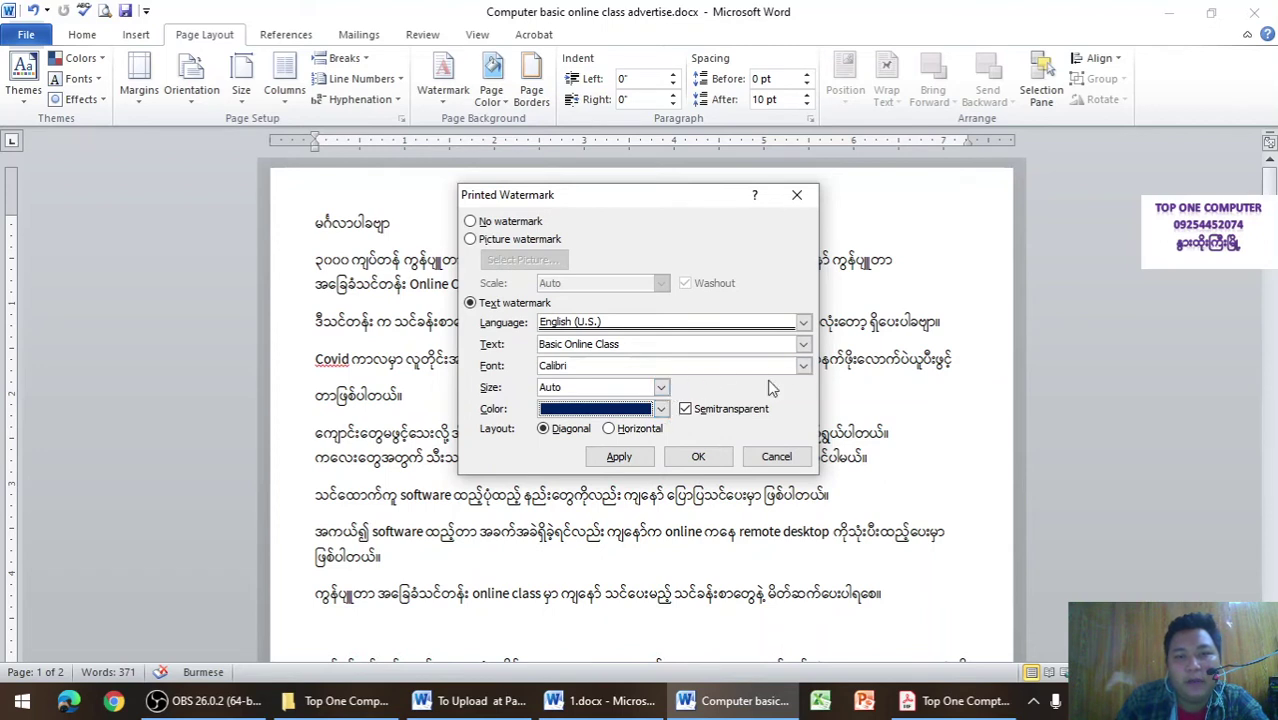
pyautogui.click(803, 366)
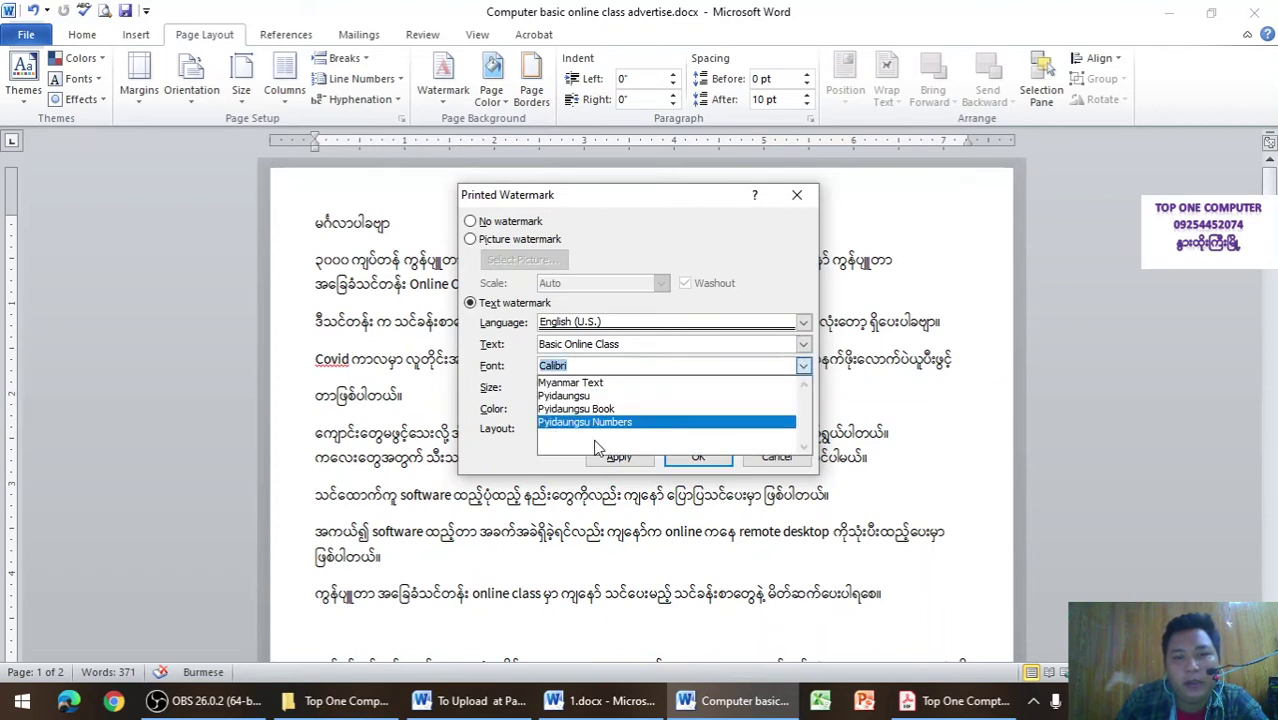
pyautogui.click(803, 367)
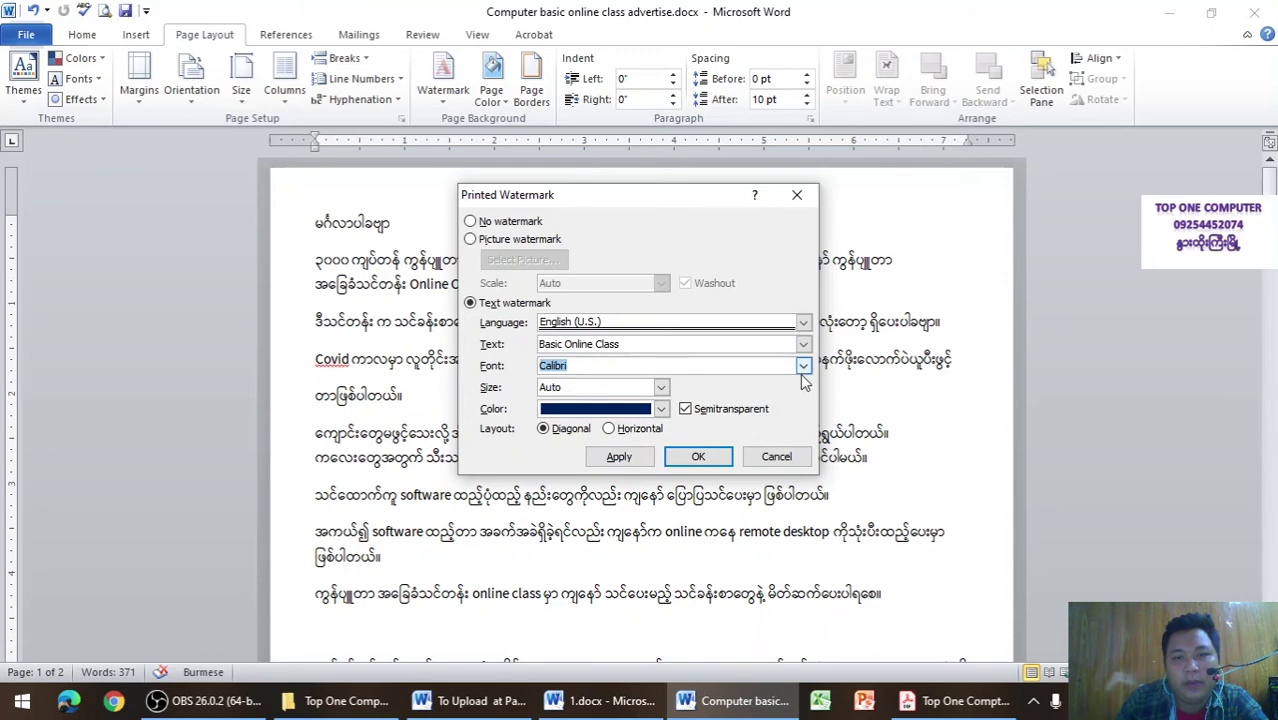
pyautogui.click(698, 457)
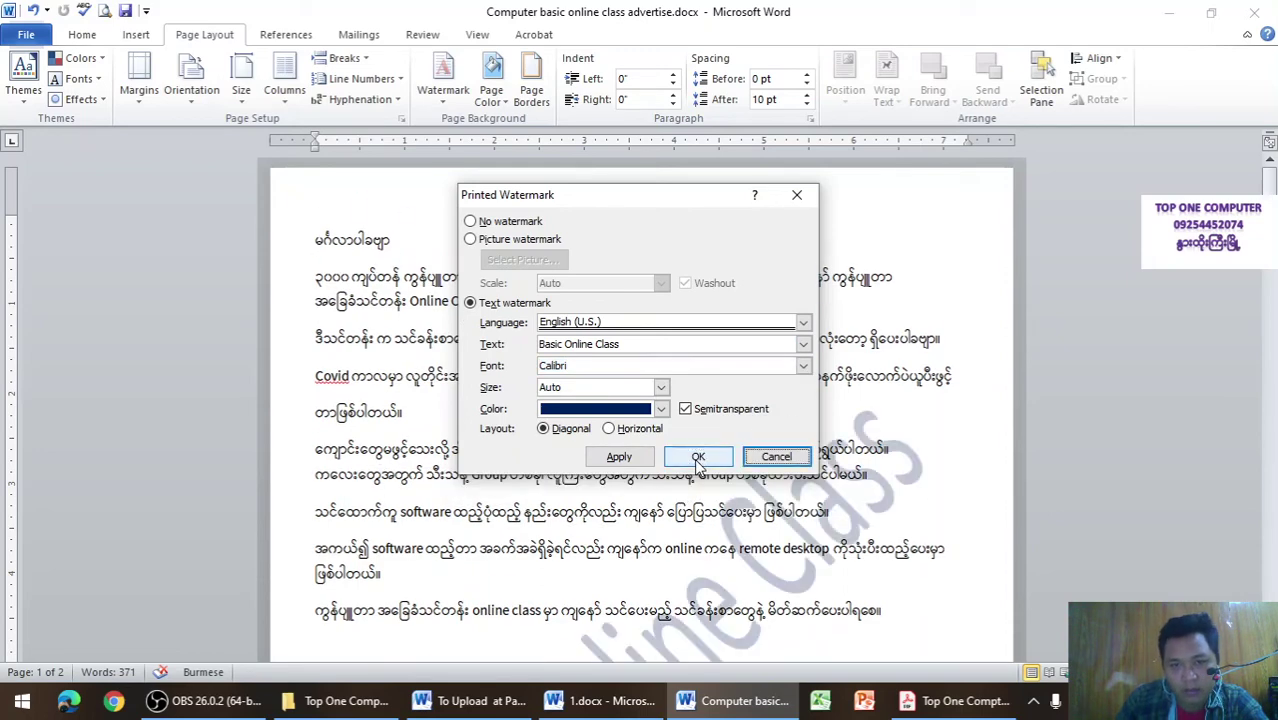
pyautogui.scroll(-4, 694, 483)
pyautogui.scroll(-1, 694, 483)
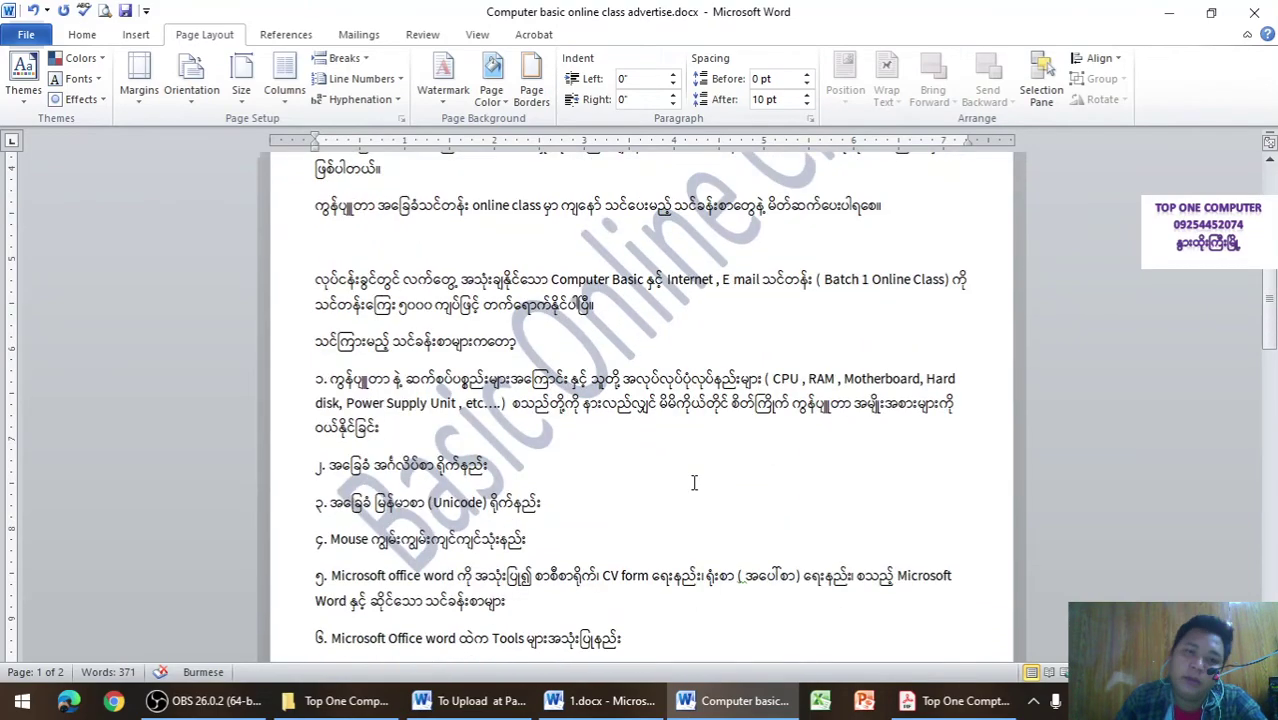
pyautogui.scroll(-6, 612, 390)
pyautogui.scroll(-6, 612, 390)
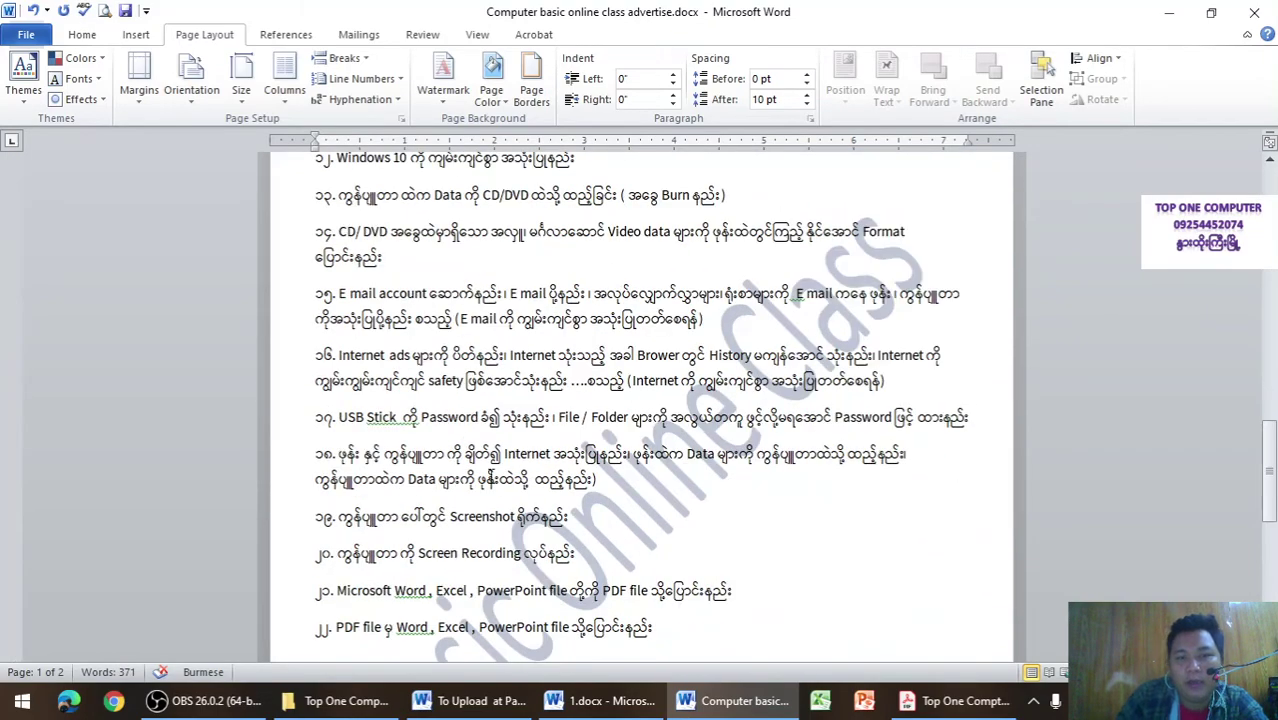
pyautogui.click(106, 10)
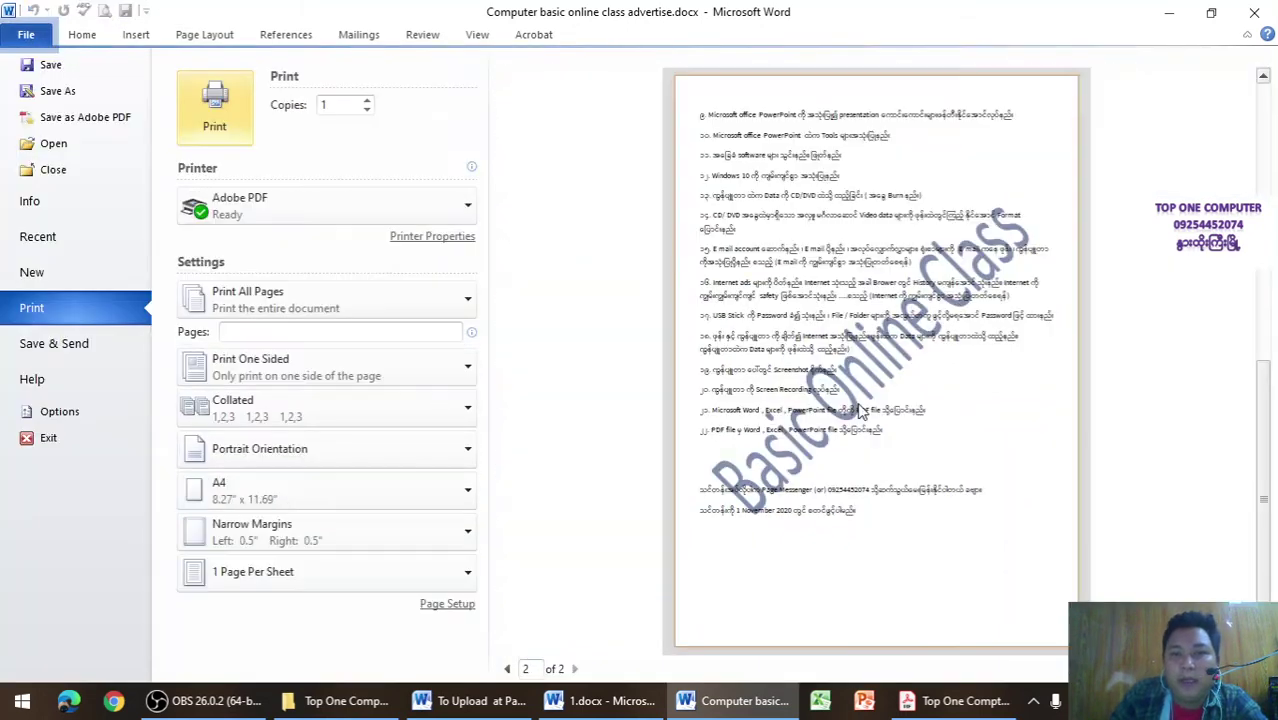
pyautogui.scroll(3, 853, 419)
pyautogui.scroll(-3, 853, 419)
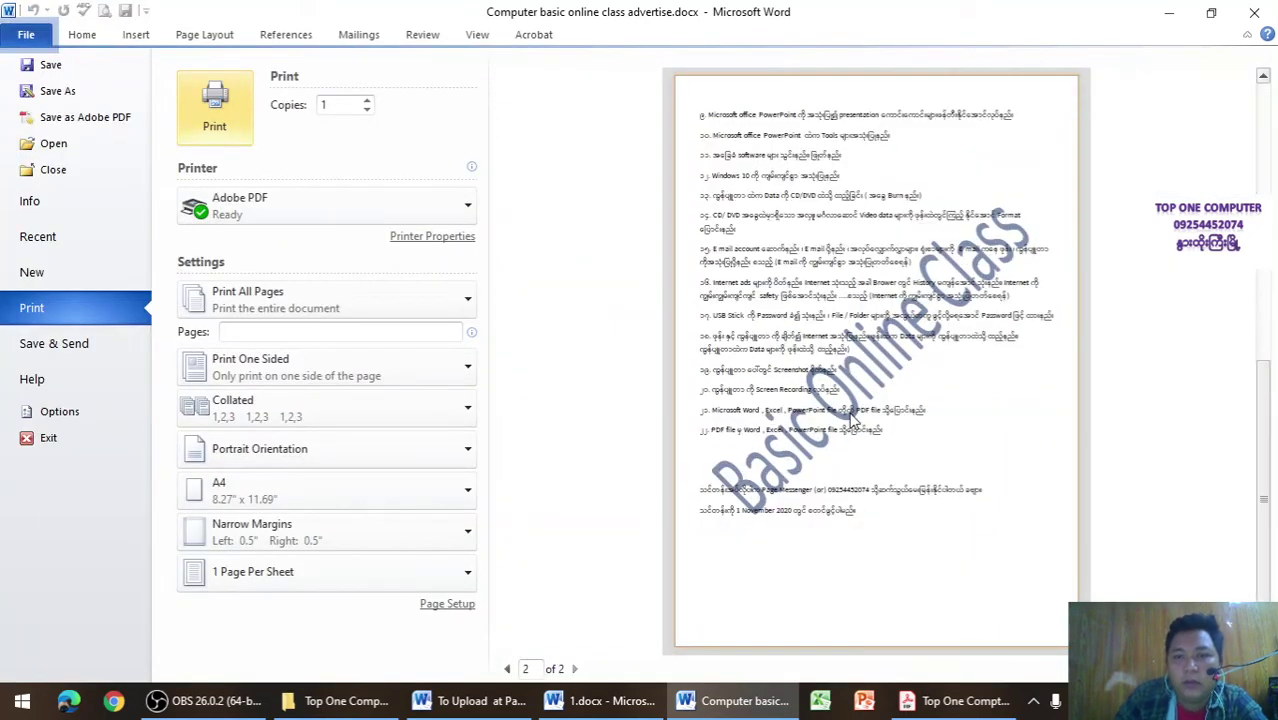
pyautogui.scroll(3, 853, 419)
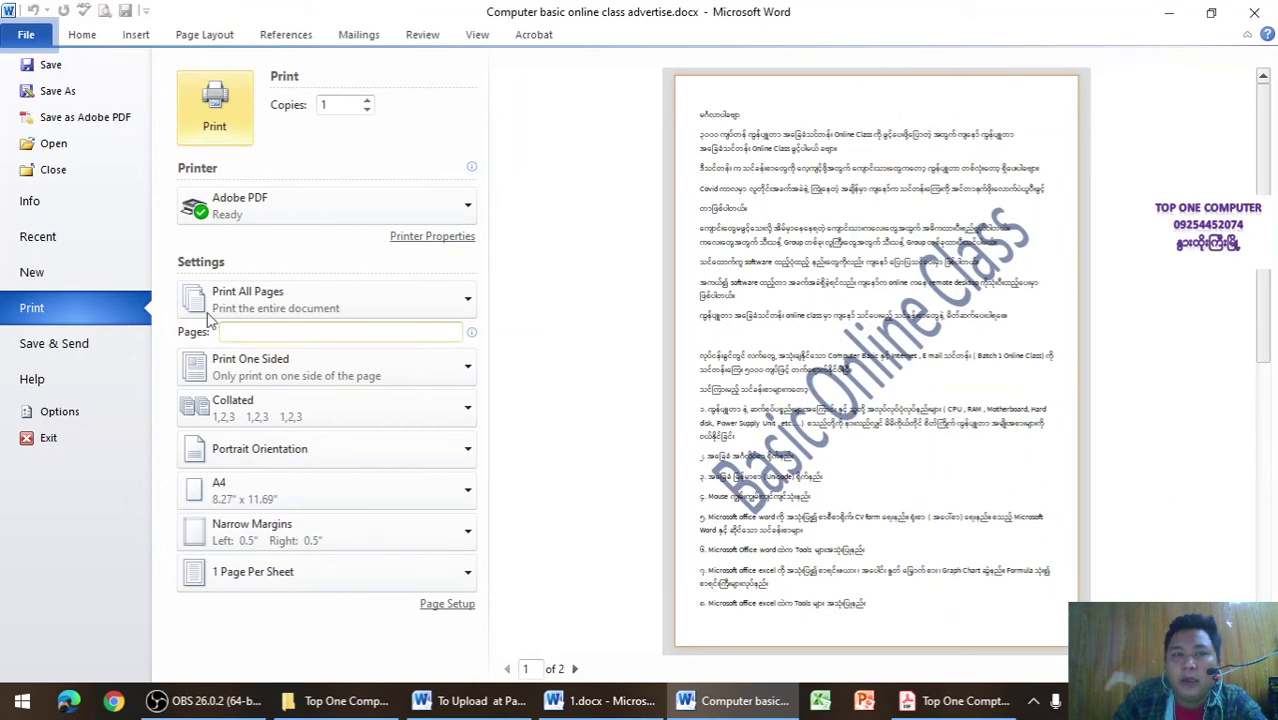
pyautogui.click(205, 35)
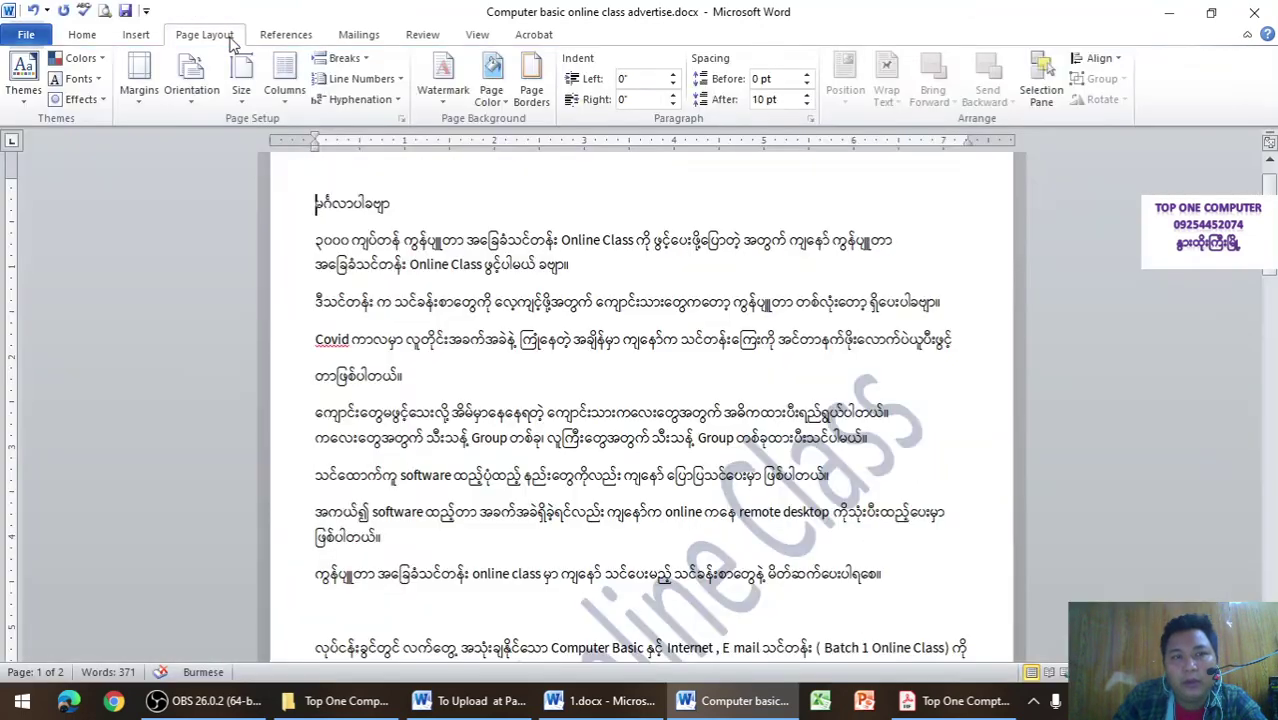
pyautogui.scroll(-1, 795, 362)
pyautogui.scroll(-1, 780, 370)
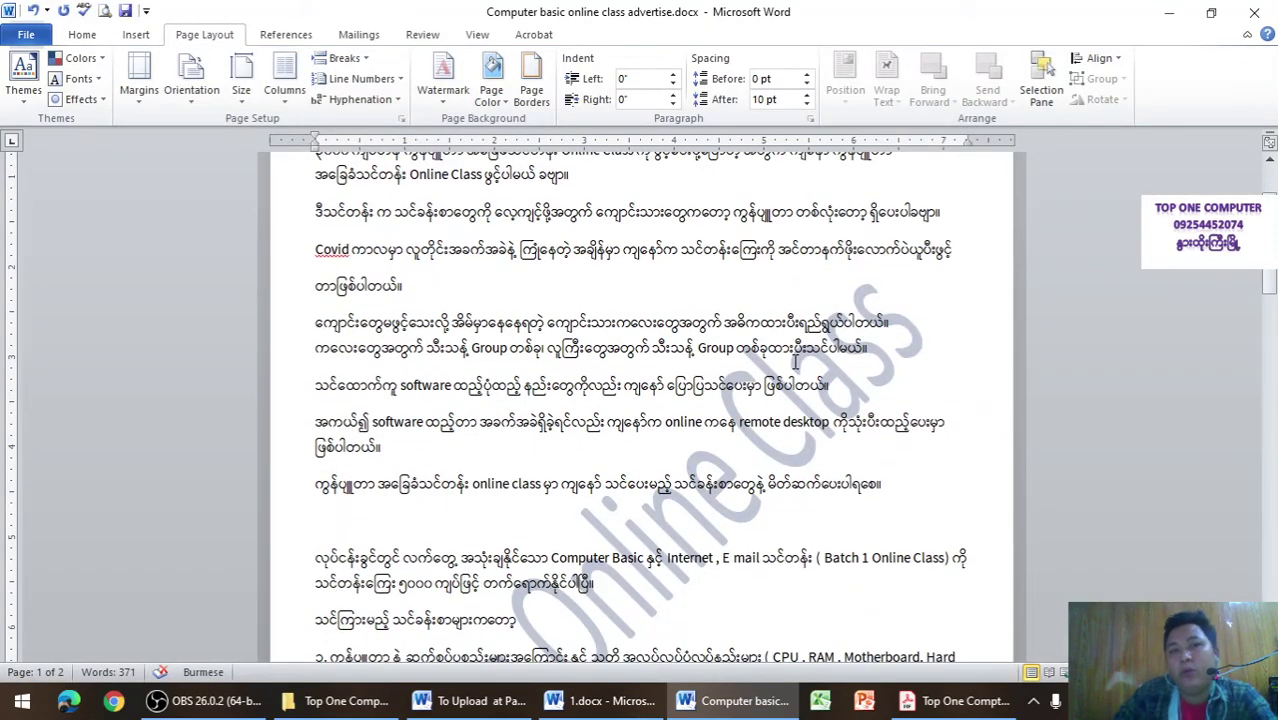
pyautogui.scroll(-3, 757, 380)
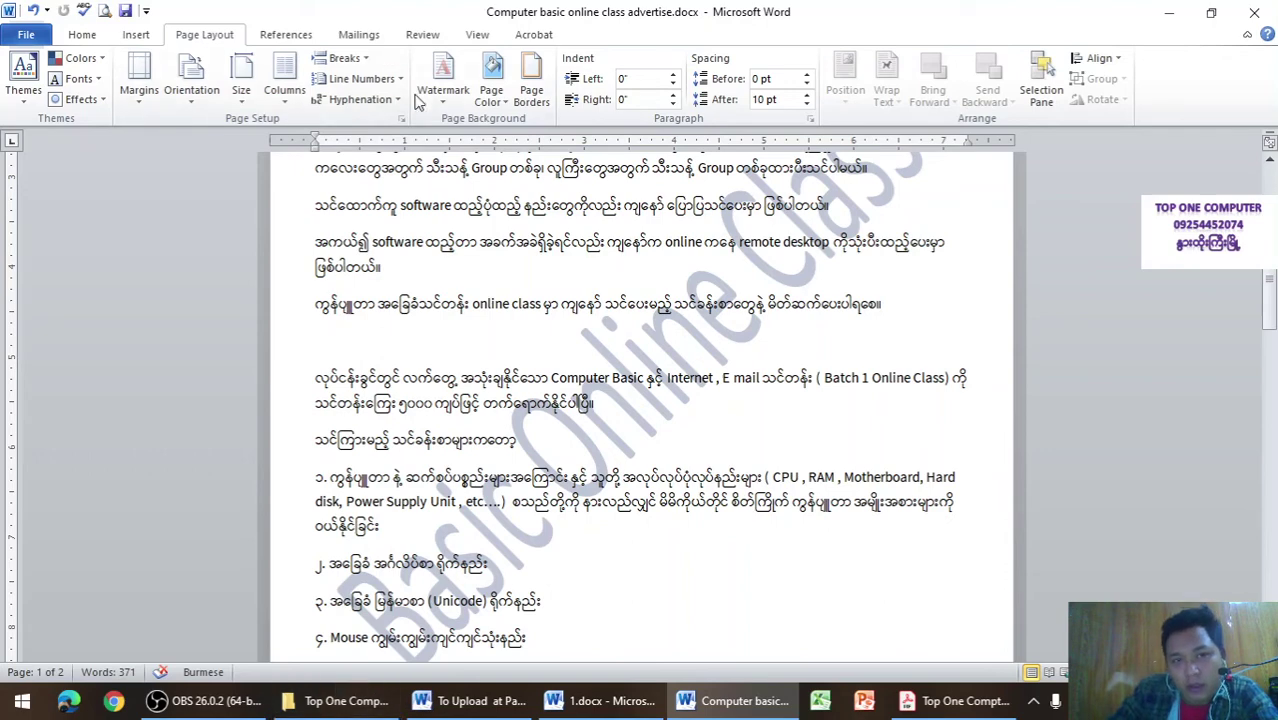
# Step: Recolor the Basic Online Class watermark red
pyautogui.click(443, 78)
pyautogui.click(505, 490)
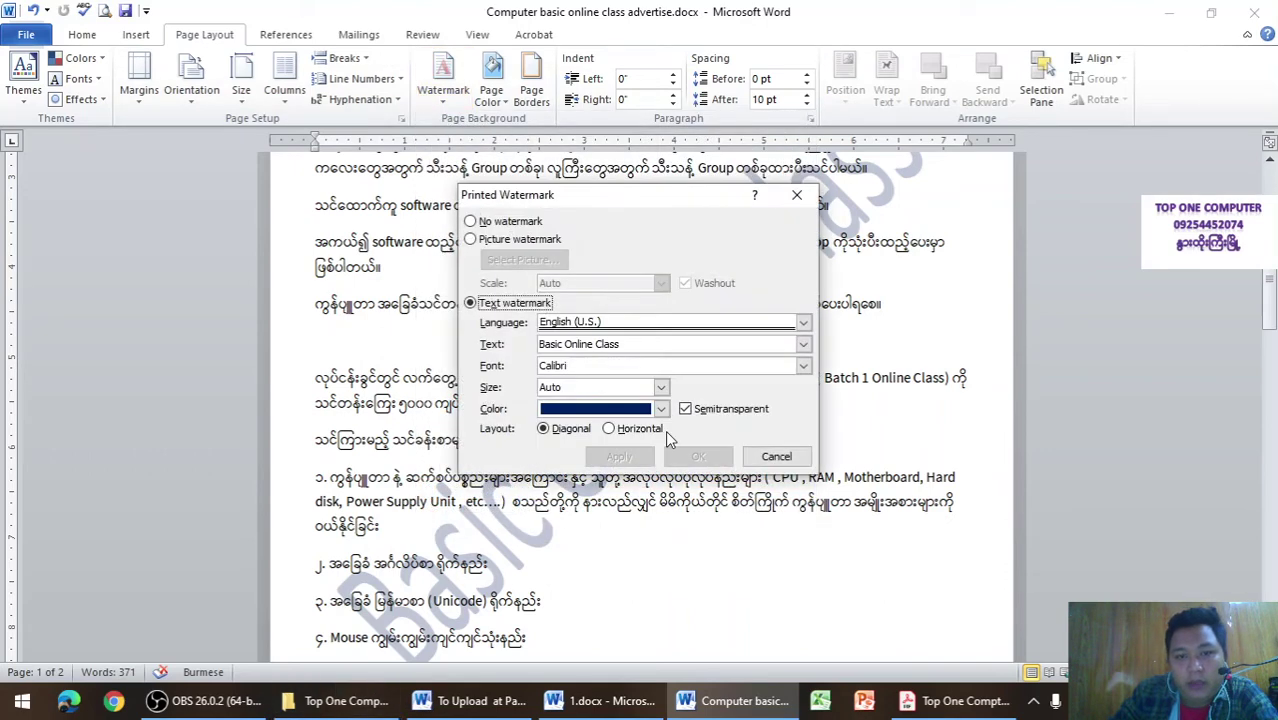
pyautogui.click(661, 409)
pyautogui.click(561, 567)
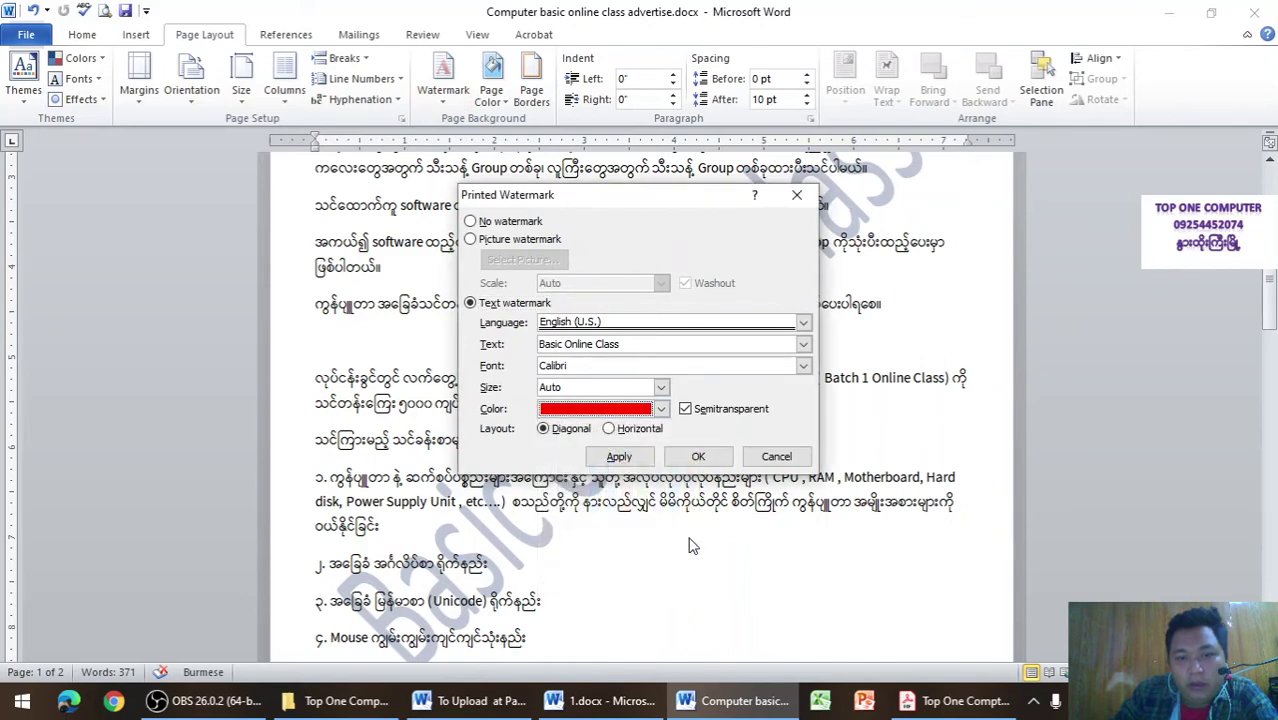
pyautogui.click(698, 456)
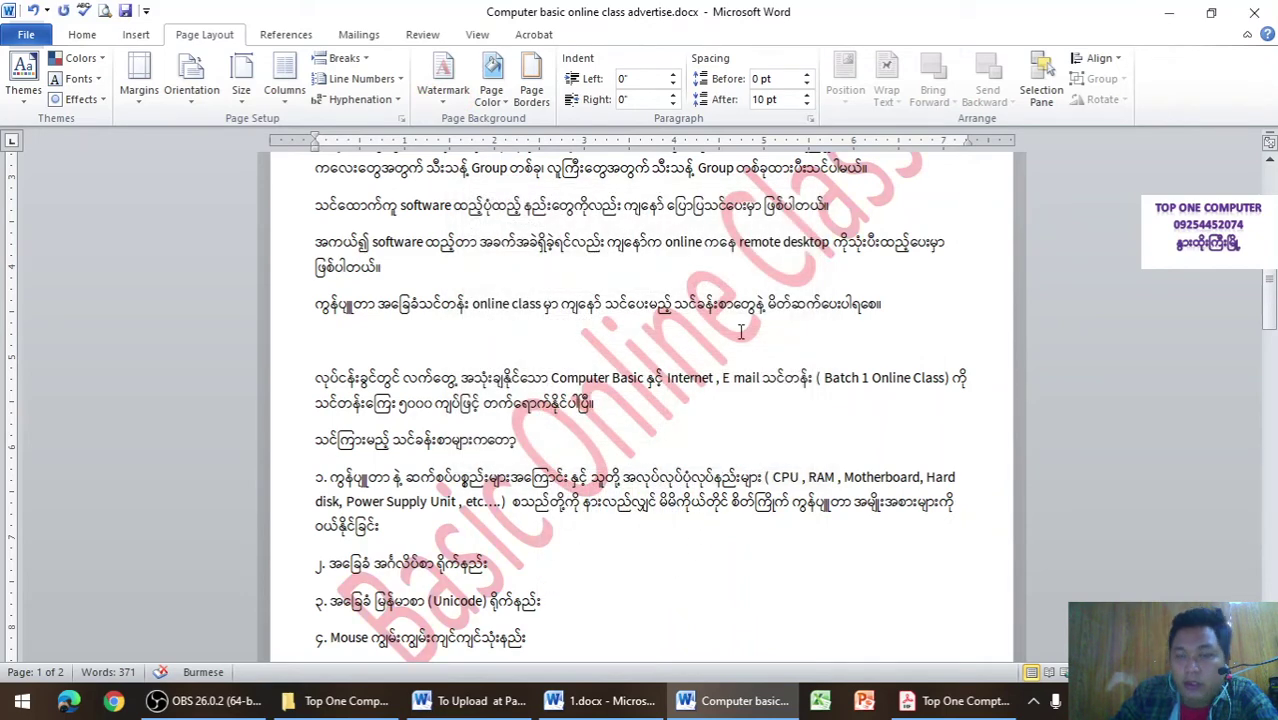
# Step: Switch the red watermark's layout to Horizontal
pyautogui.click(443, 75)
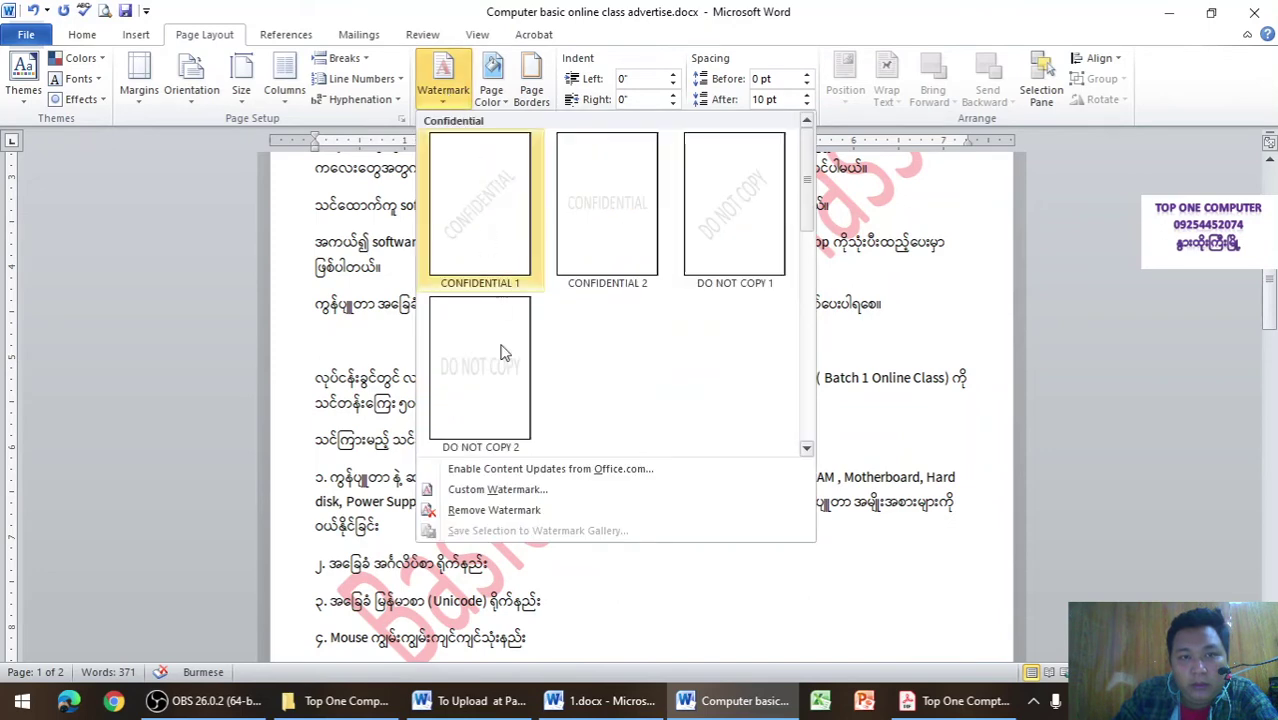
pyautogui.click(526, 490)
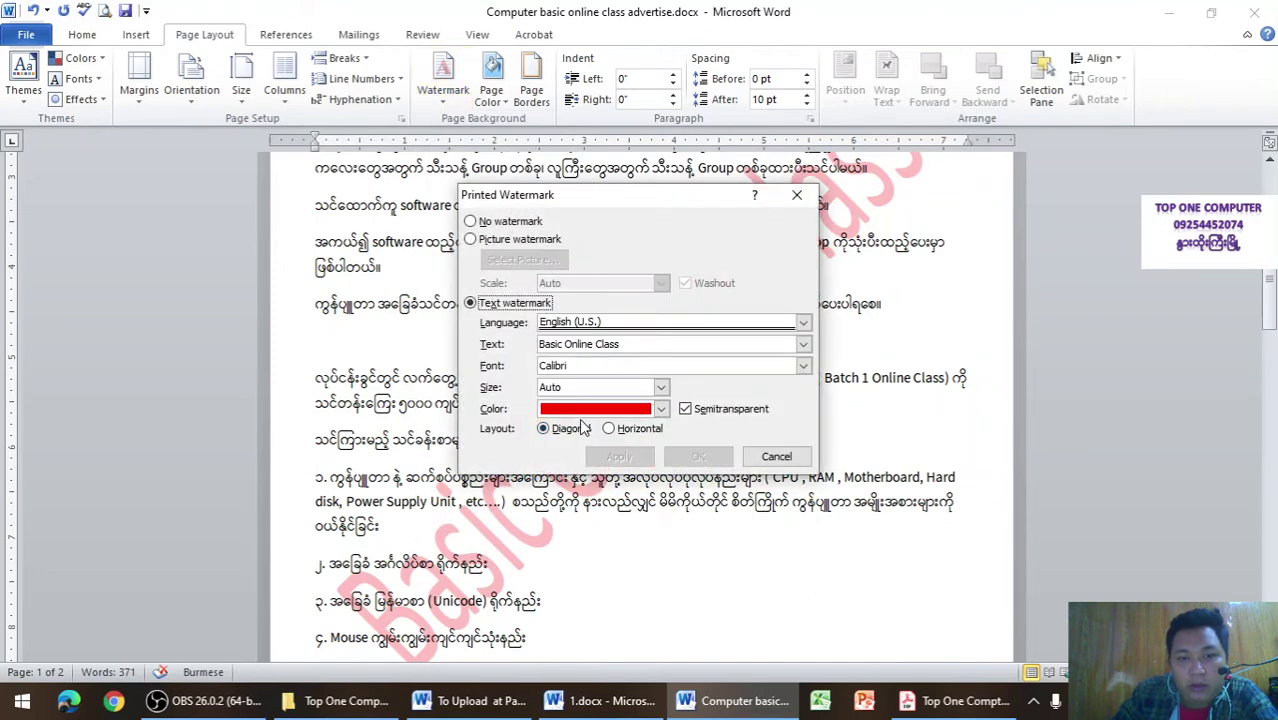
pyautogui.click(632, 430)
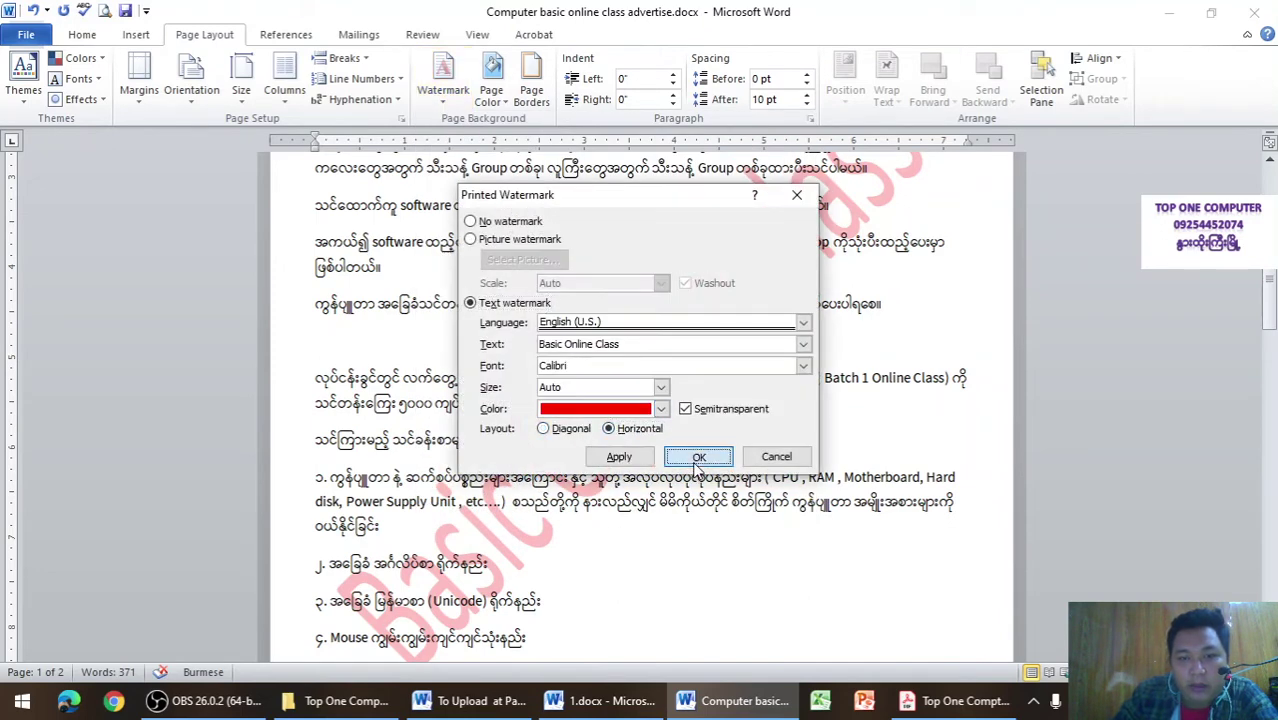
pyautogui.click(697, 458)
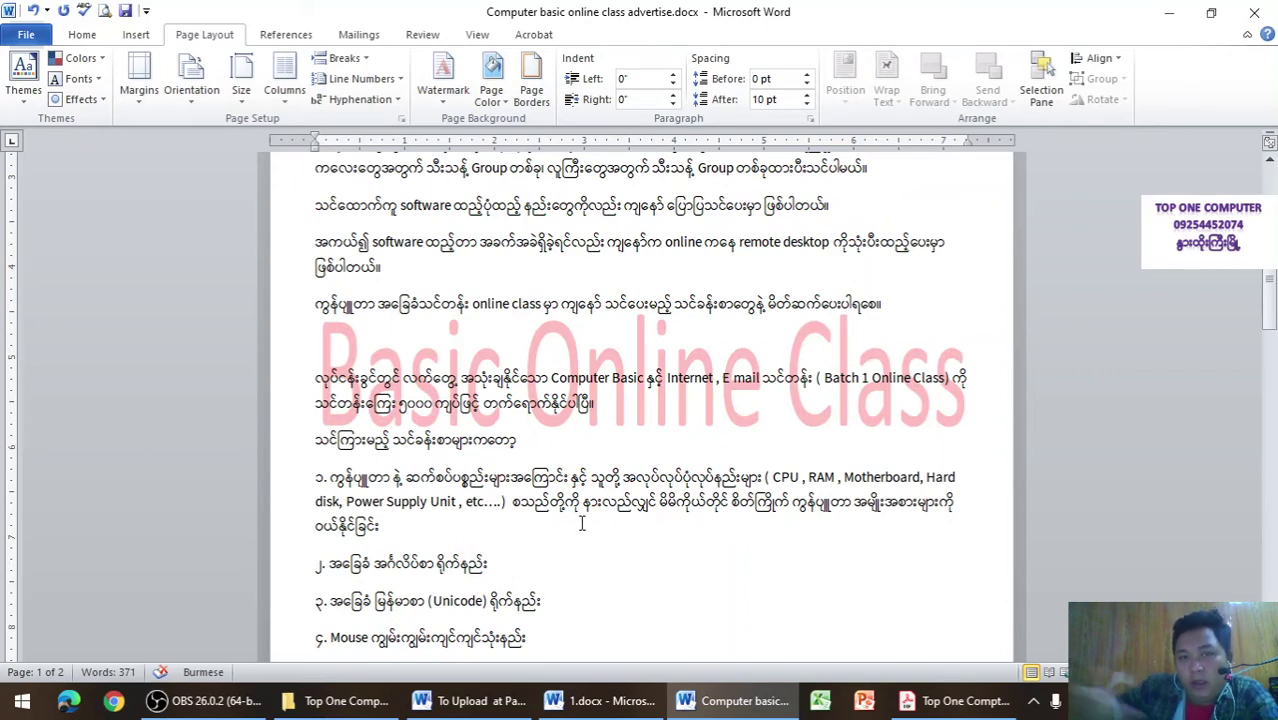
# Step: Set the watermark layout back to Diagonal and scroll through both pages to check it
pyautogui.click(442, 100)
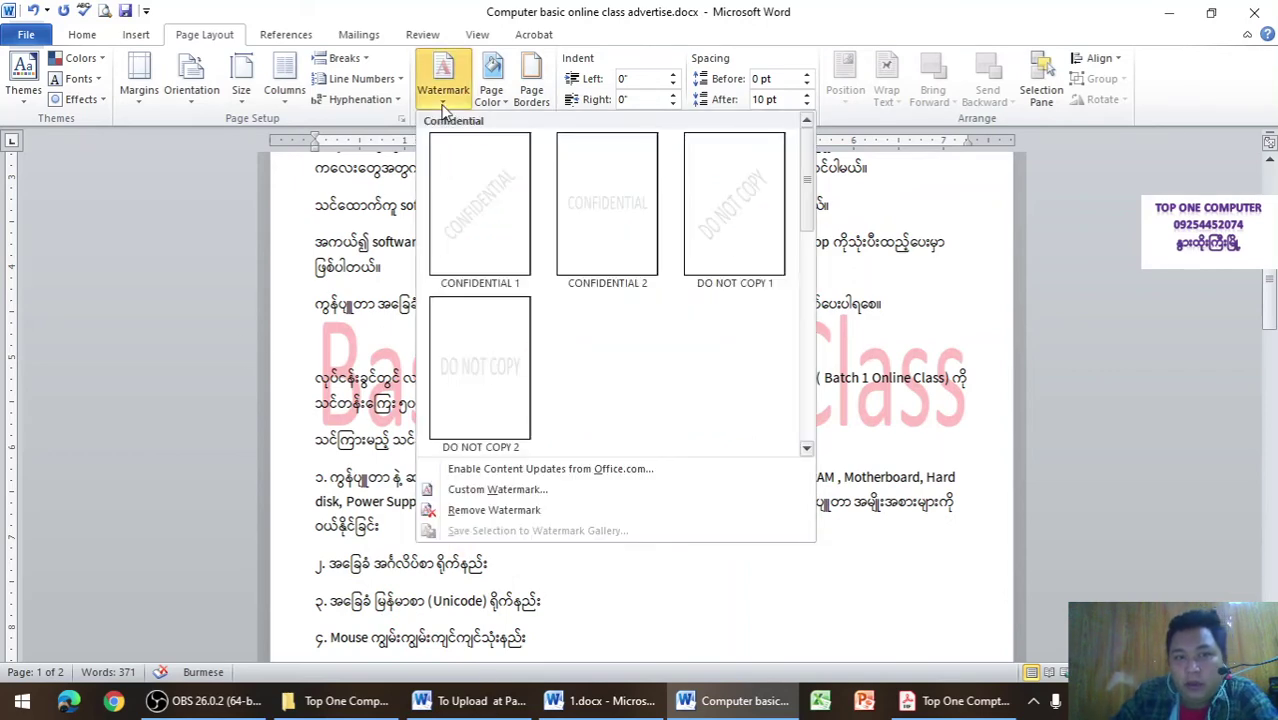
pyautogui.click(478, 490)
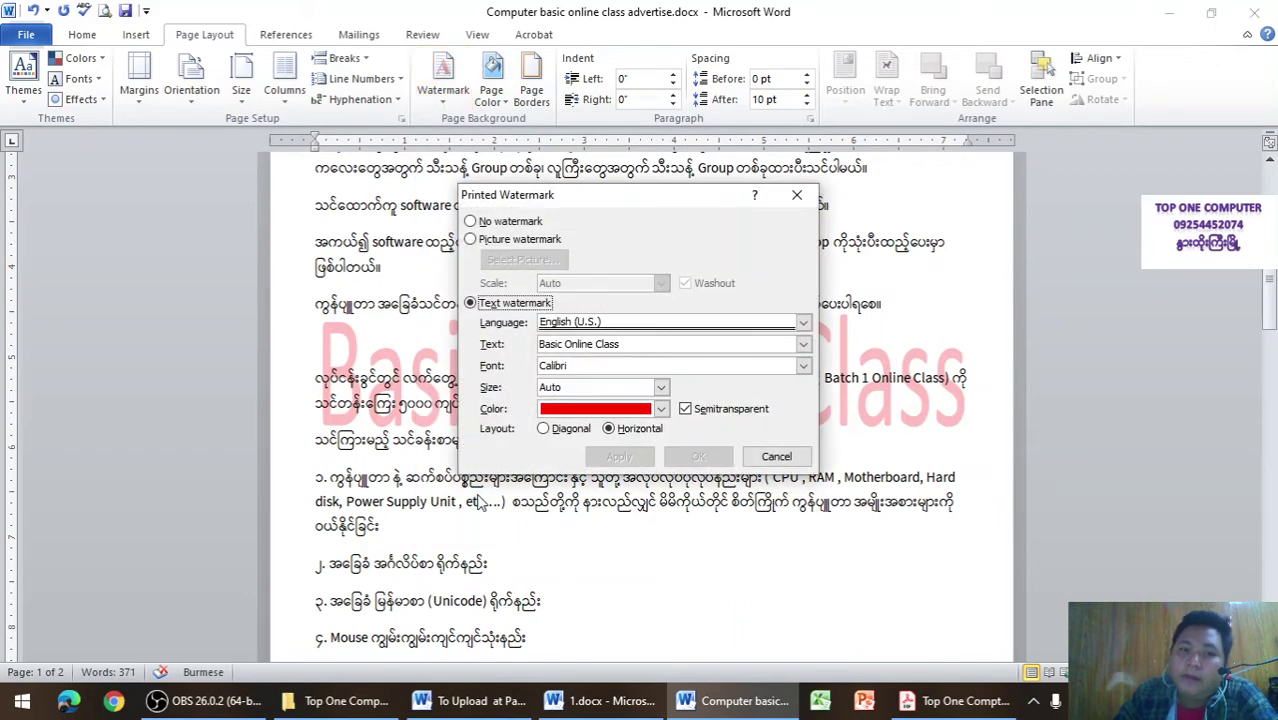
pyautogui.click(570, 428)
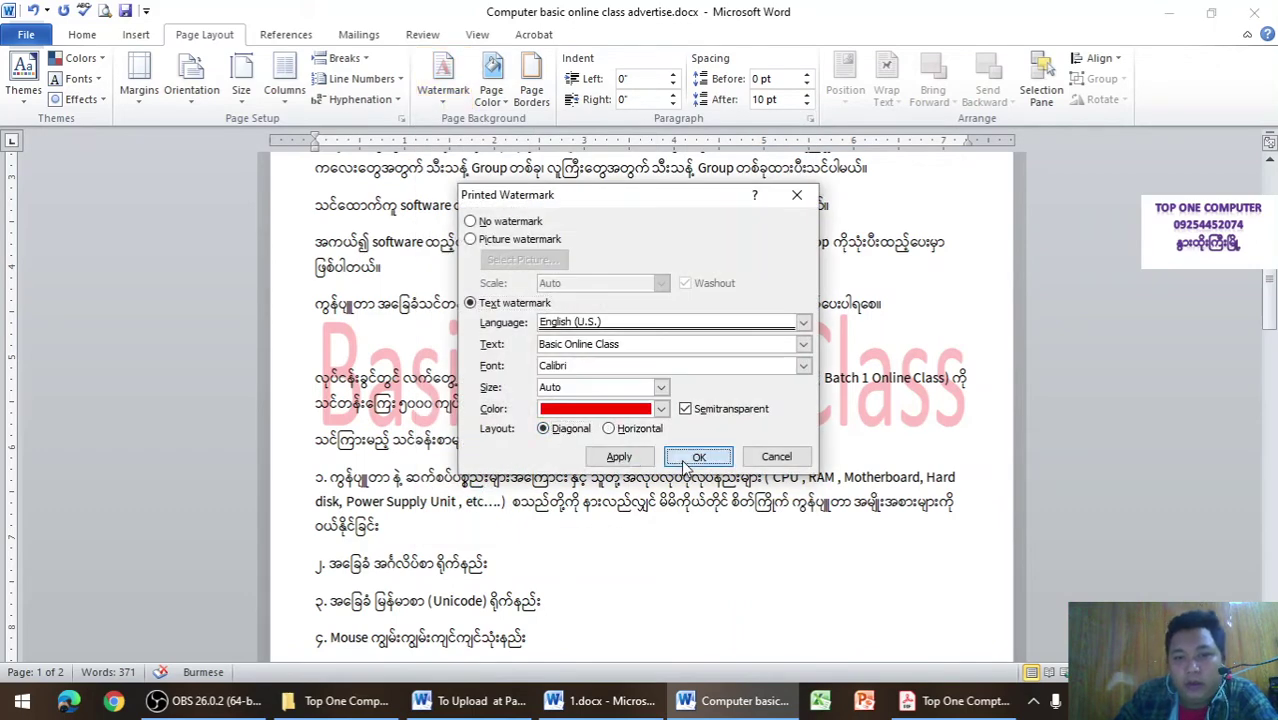
pyautogui.click(688, 460)
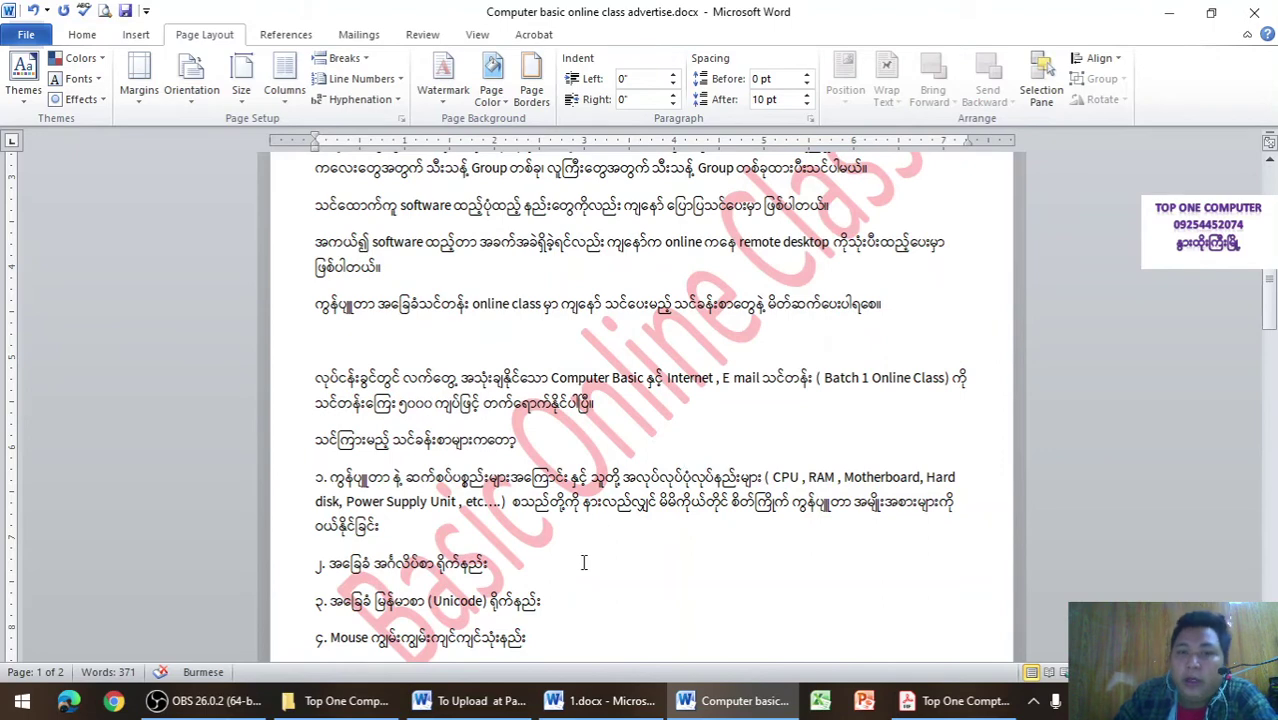
pyautogui.scroll(-3, 591, 553)
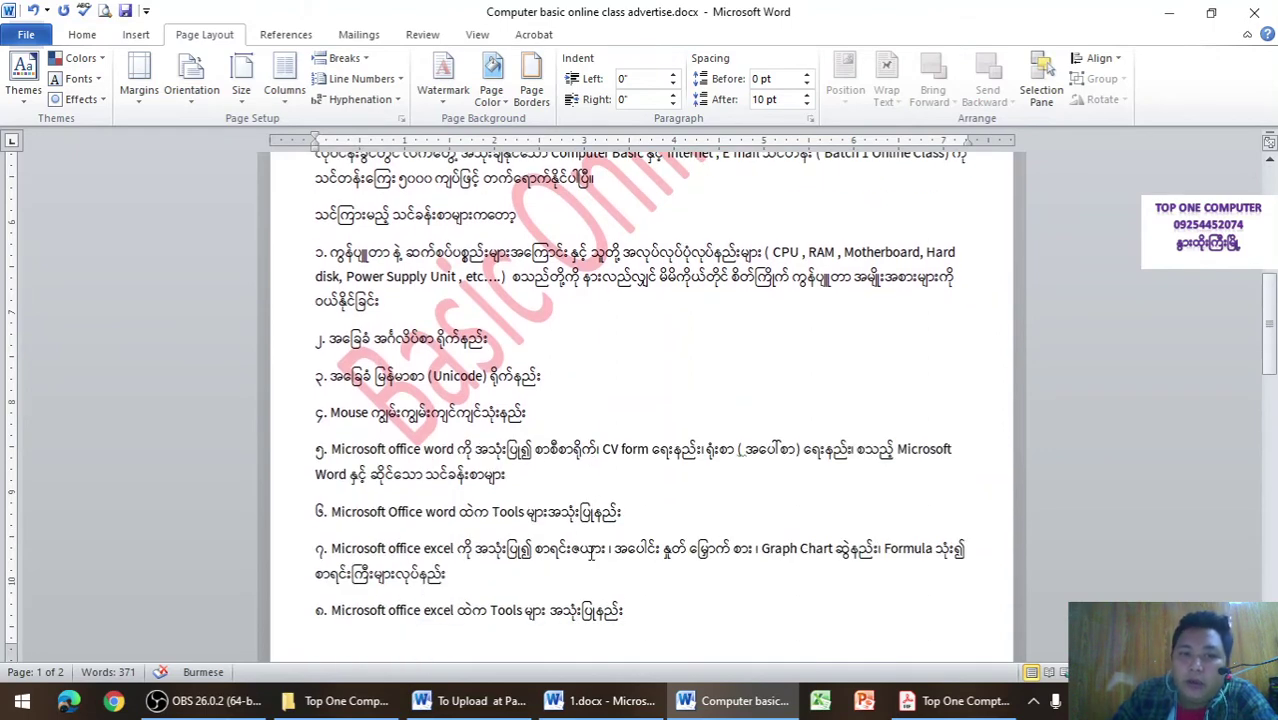
pyautogui.scroll(3, 591, 553)
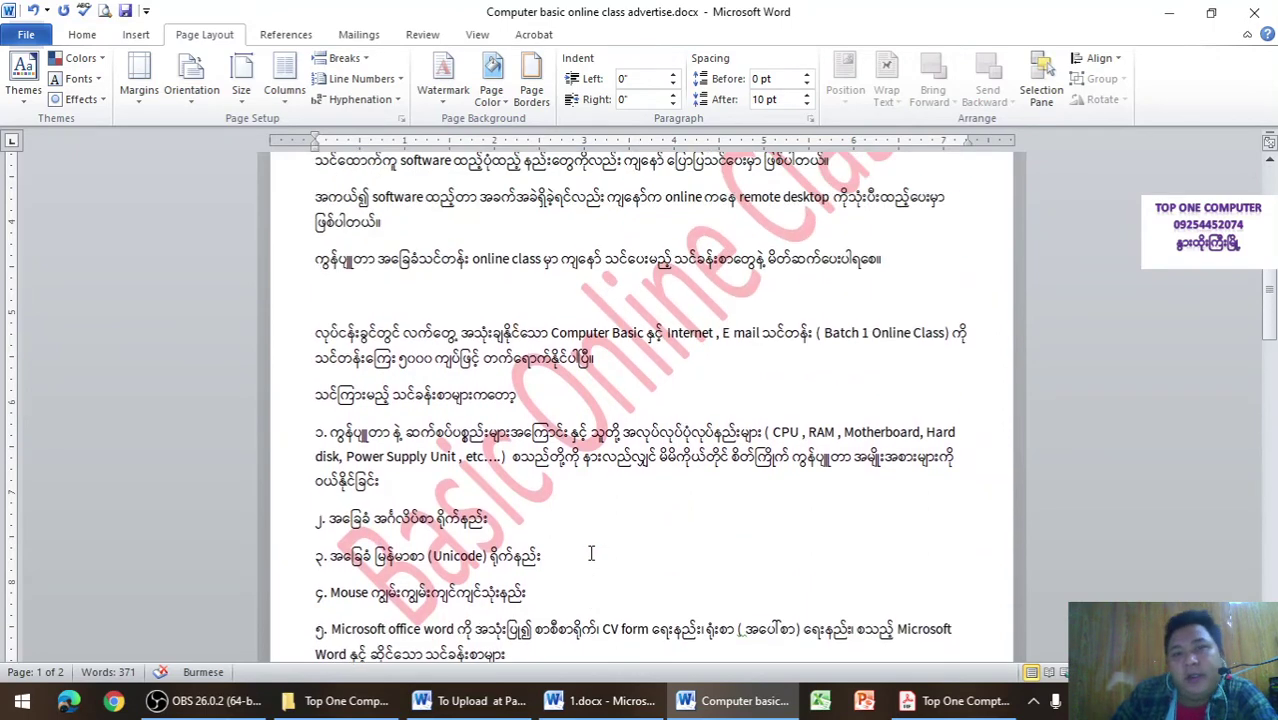
pyautogui.scroll(2, 591, 553)
pyautogui.scroll(3, 591, 553)
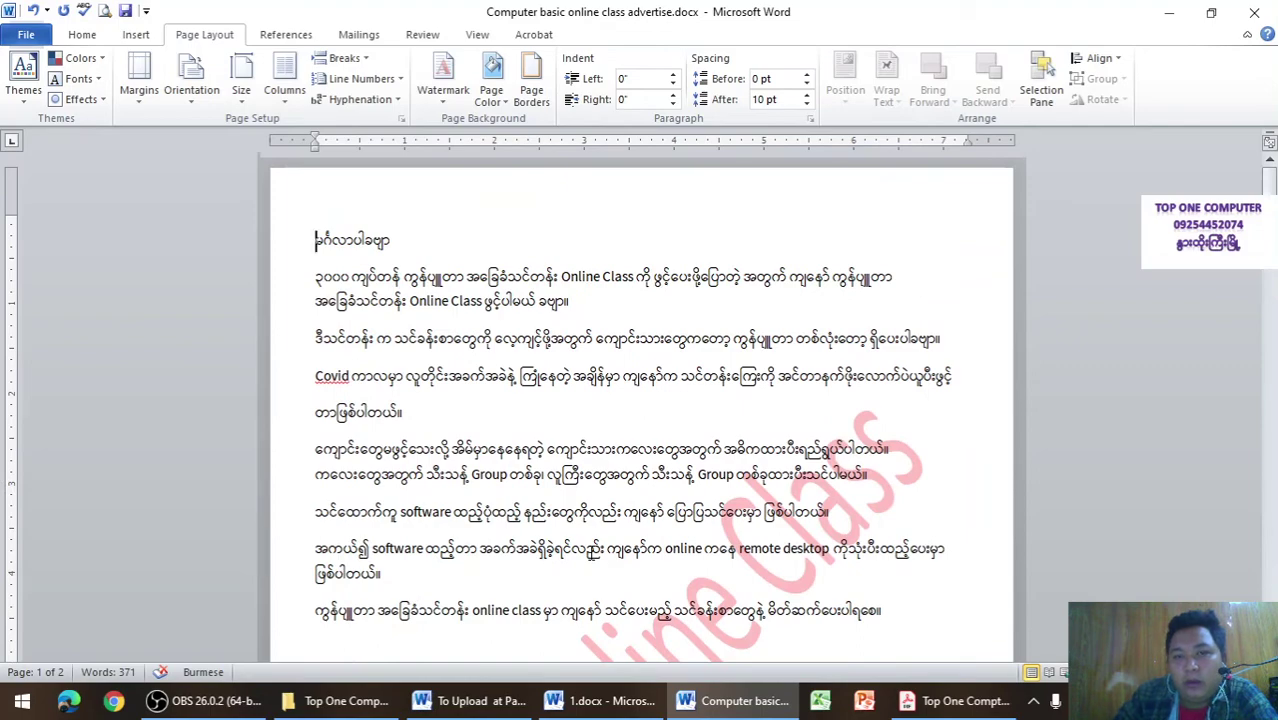
pyautogui.scroll(-5, 591, 555)
pyautogui.scroll(-8, 591, 555)
pyautogui.scroll(-7, 591, 555)
pyautogui.scroll(-6, 615, 548)
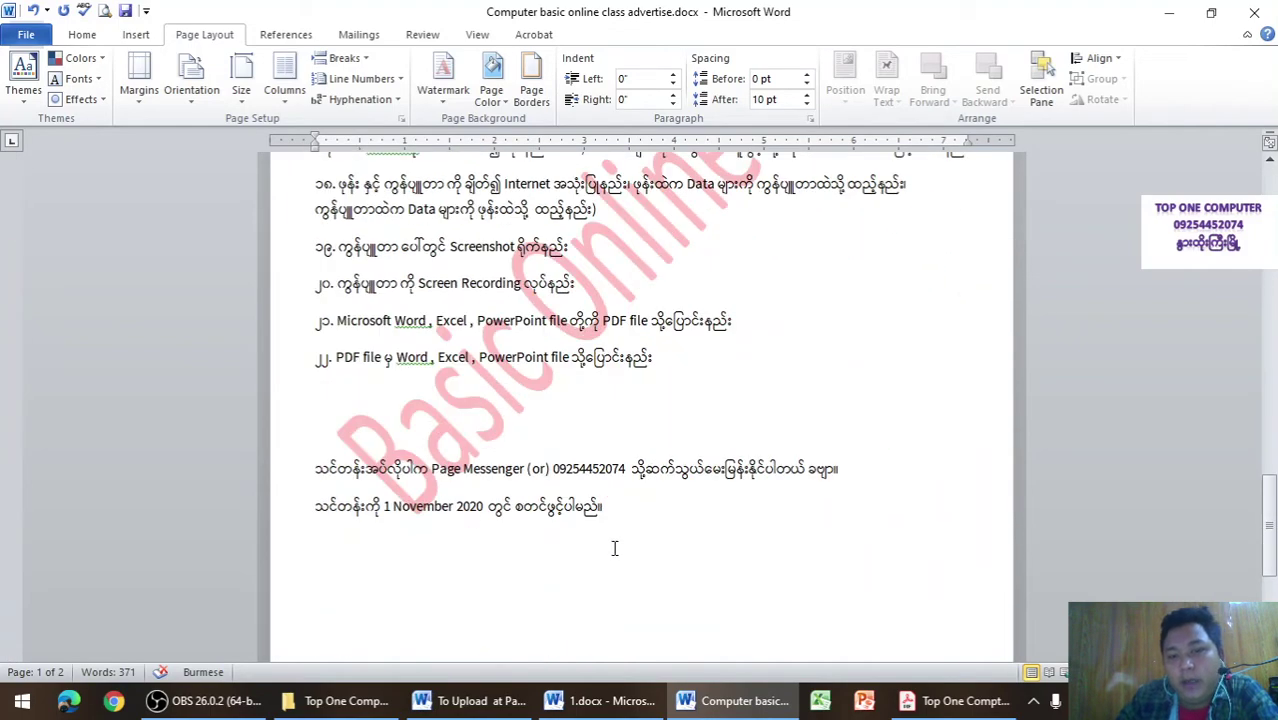
# Step: Switch to 1.docx and scroll through its pages
pyautogui.click(598, 701)
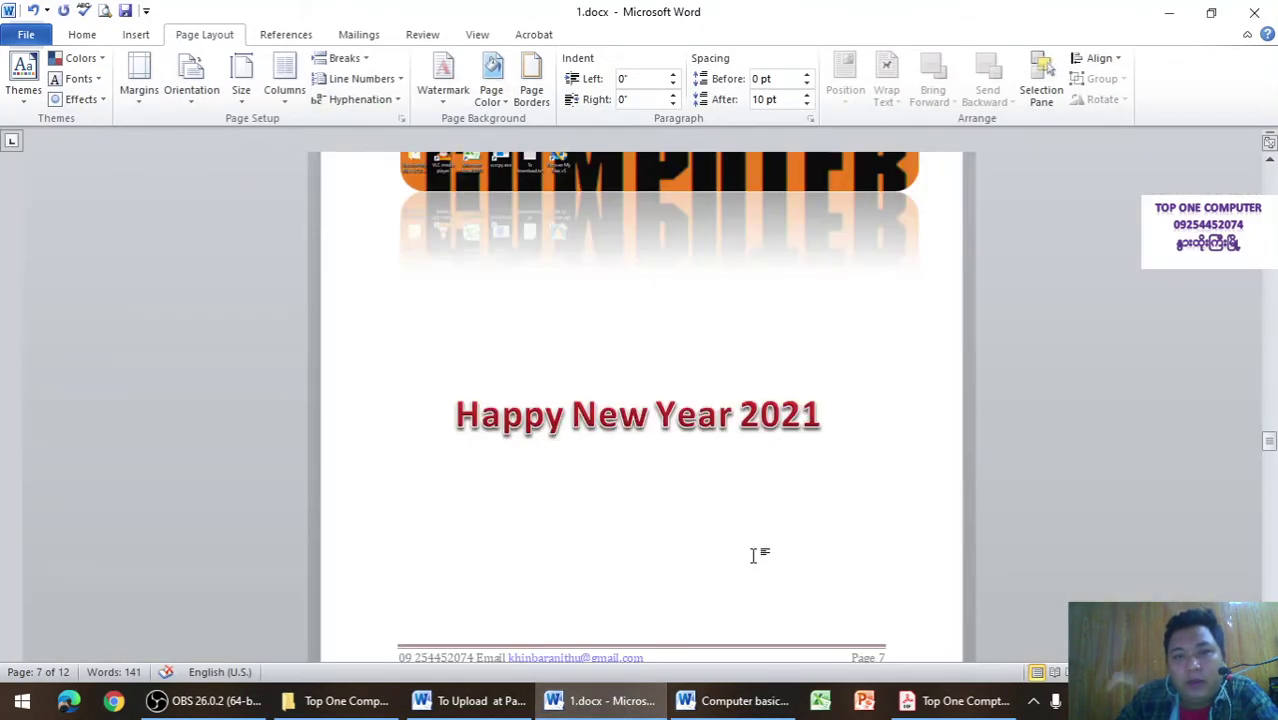
pyautogui.scroll(-2, 754, 556)
pyautogui.scroll(-5, 719, 574)
pyautogui.scroll(-1, 719, 574)
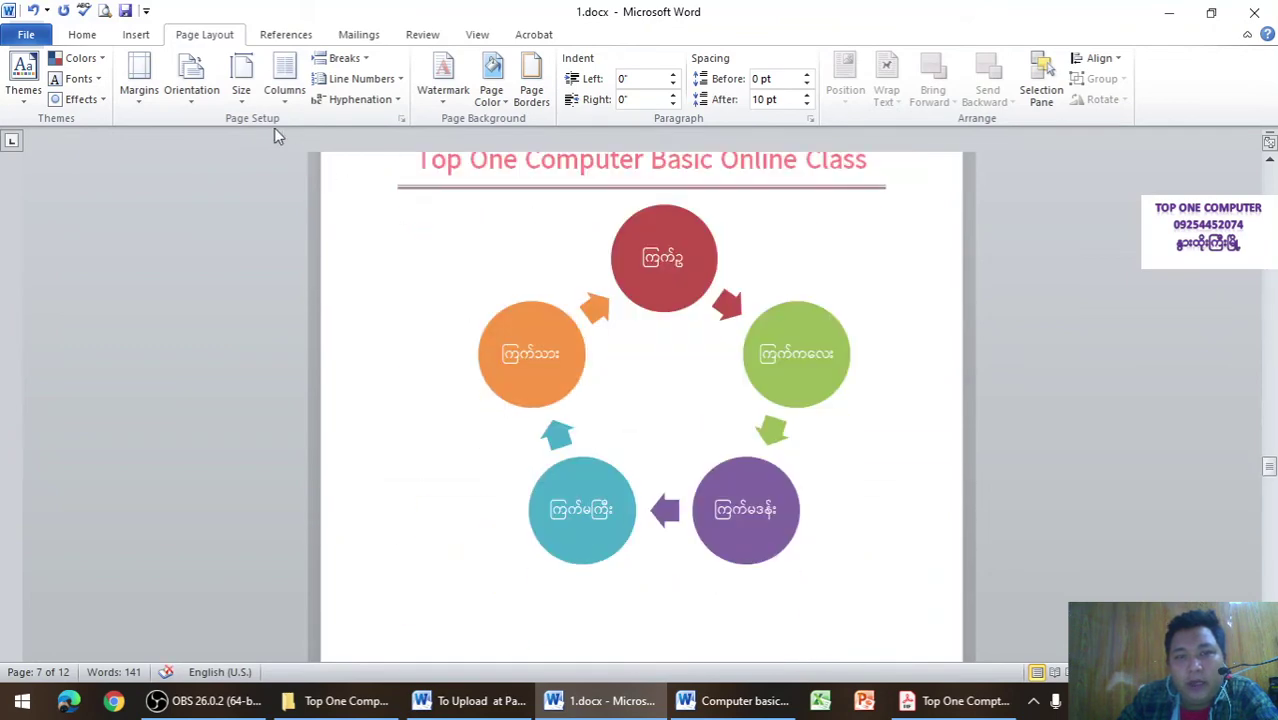
pyautogui.scroll(4, 522, 400)
pyautogui.scroll(4, 518, 406)
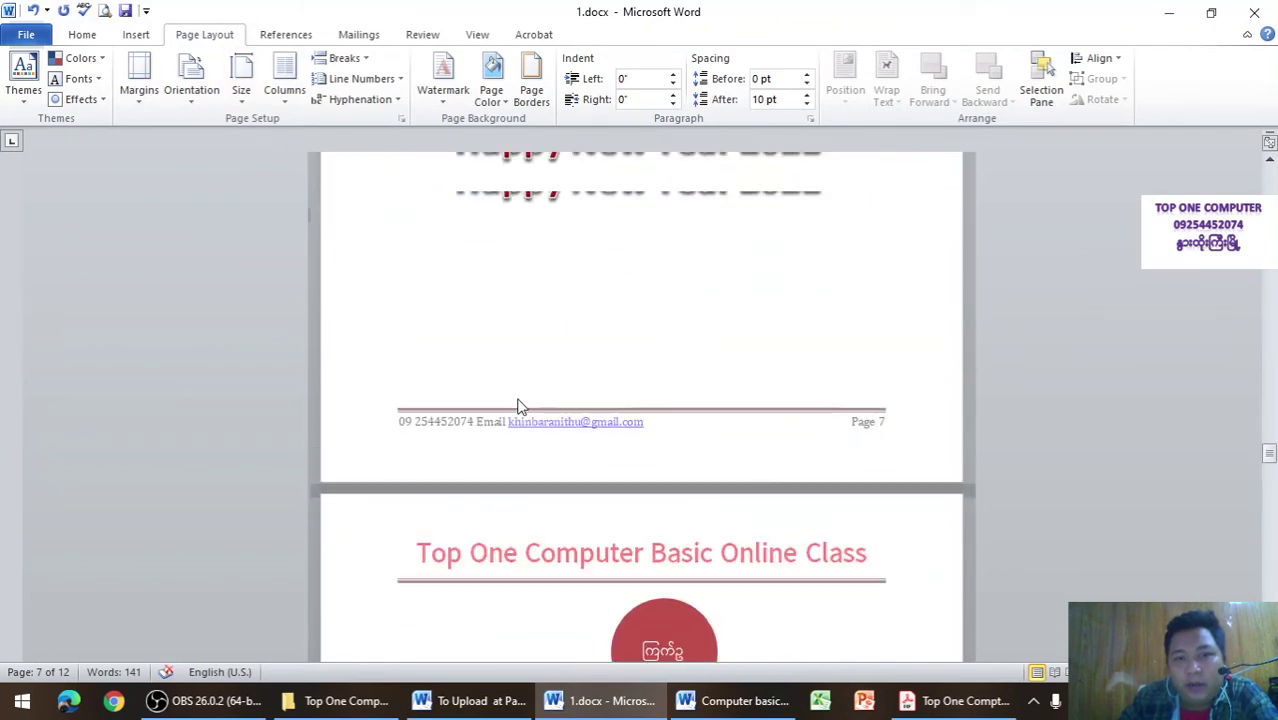
pyautogui.scroll(4, 518, 404)
pyautogui.scroll(2, 518, 400)
pyautogui.scroll(2, 518, 398)
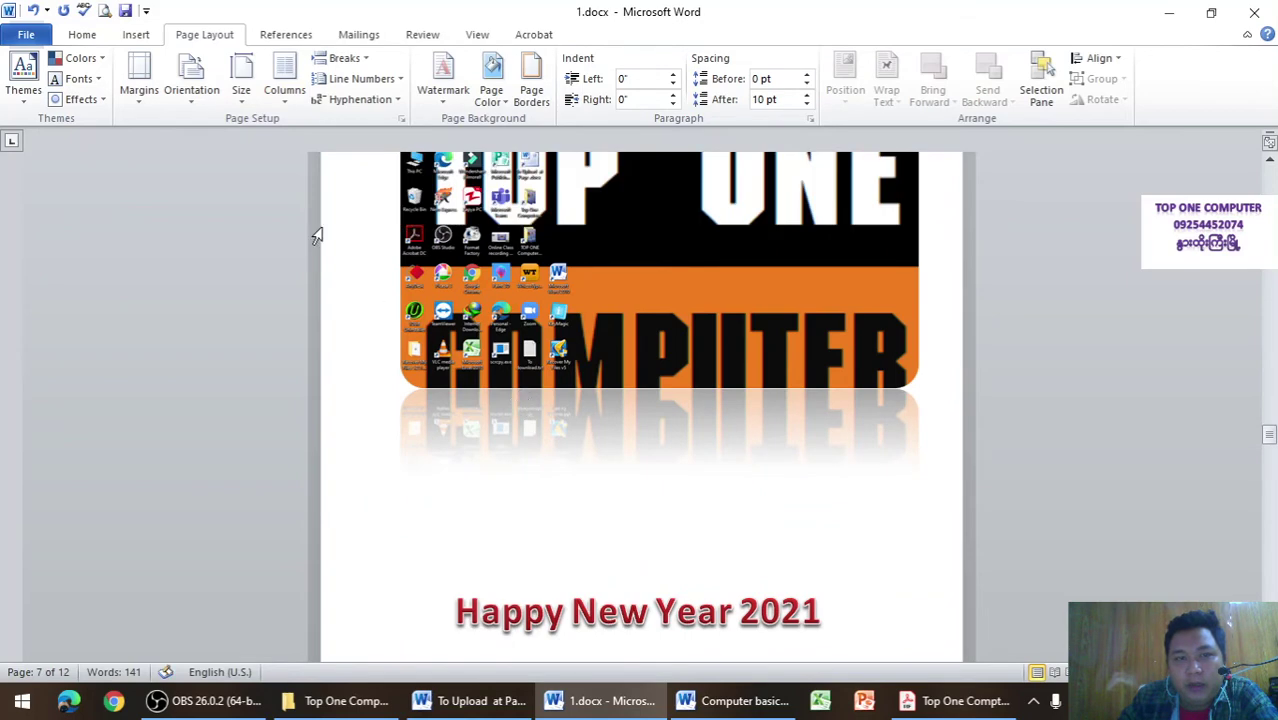
# Step: Open Custom Watermark for 1.docx and choose Picture watermark
pyautogui.click(443, 85)
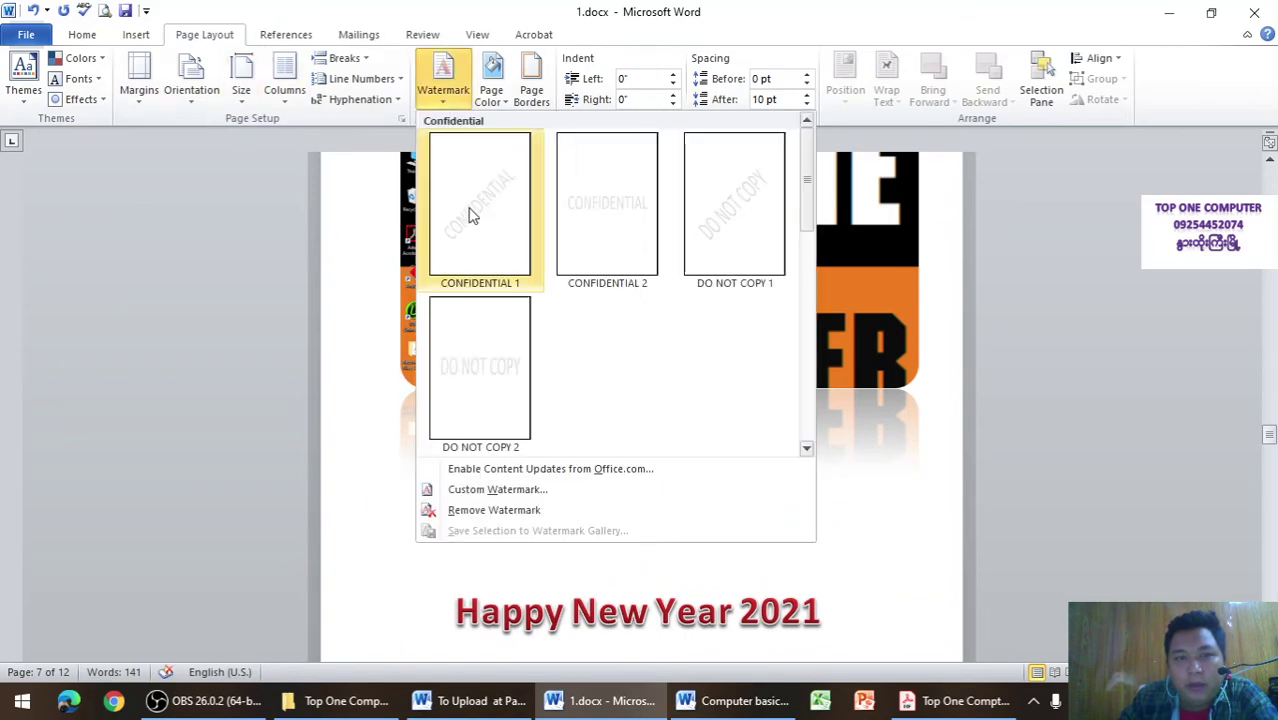
pyautogui.click(507, 490)
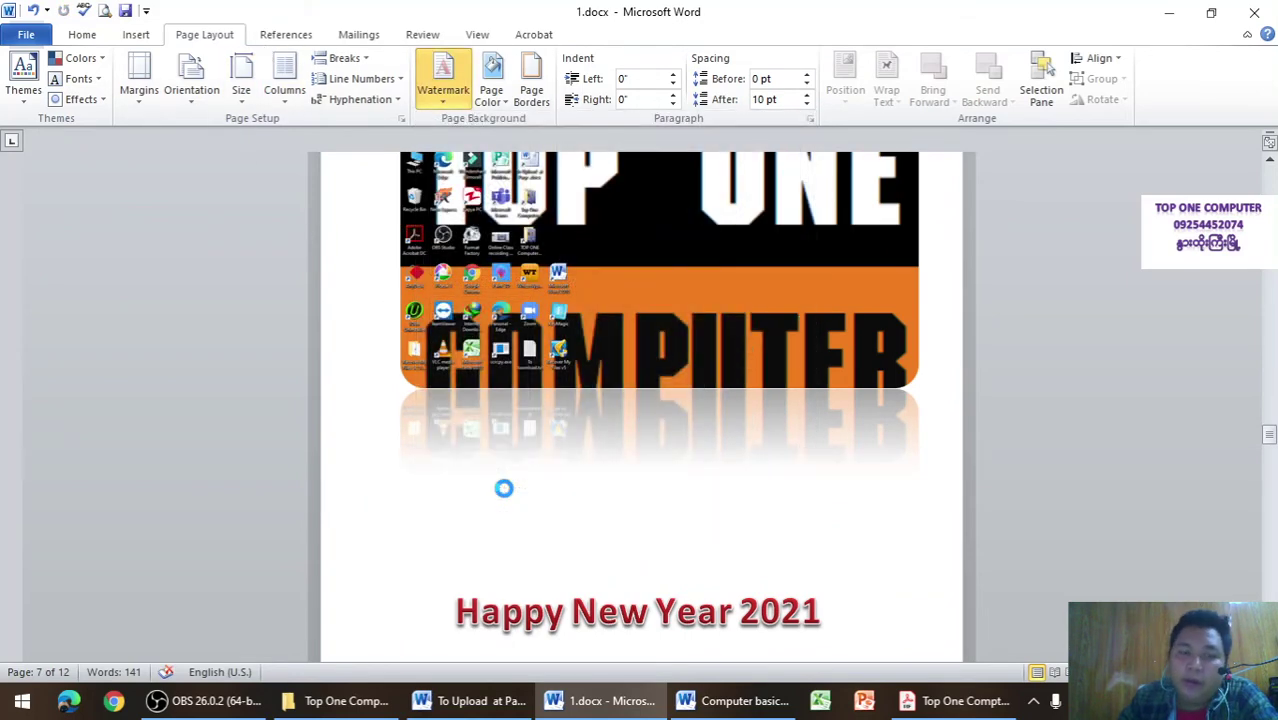
pyautogui.click(516, 241)
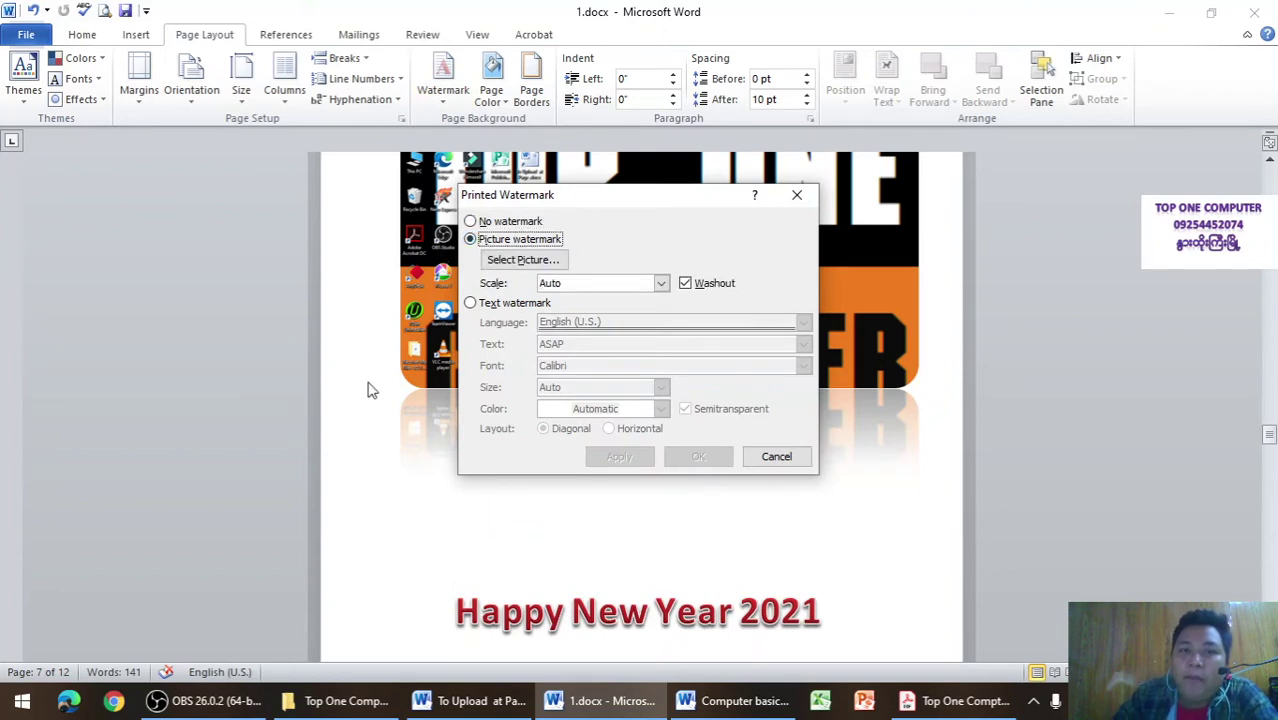
# Step: Browse into the course folder on D: Data for a picture, then open the Windows Security alert
pyautogui.click(533, 260)
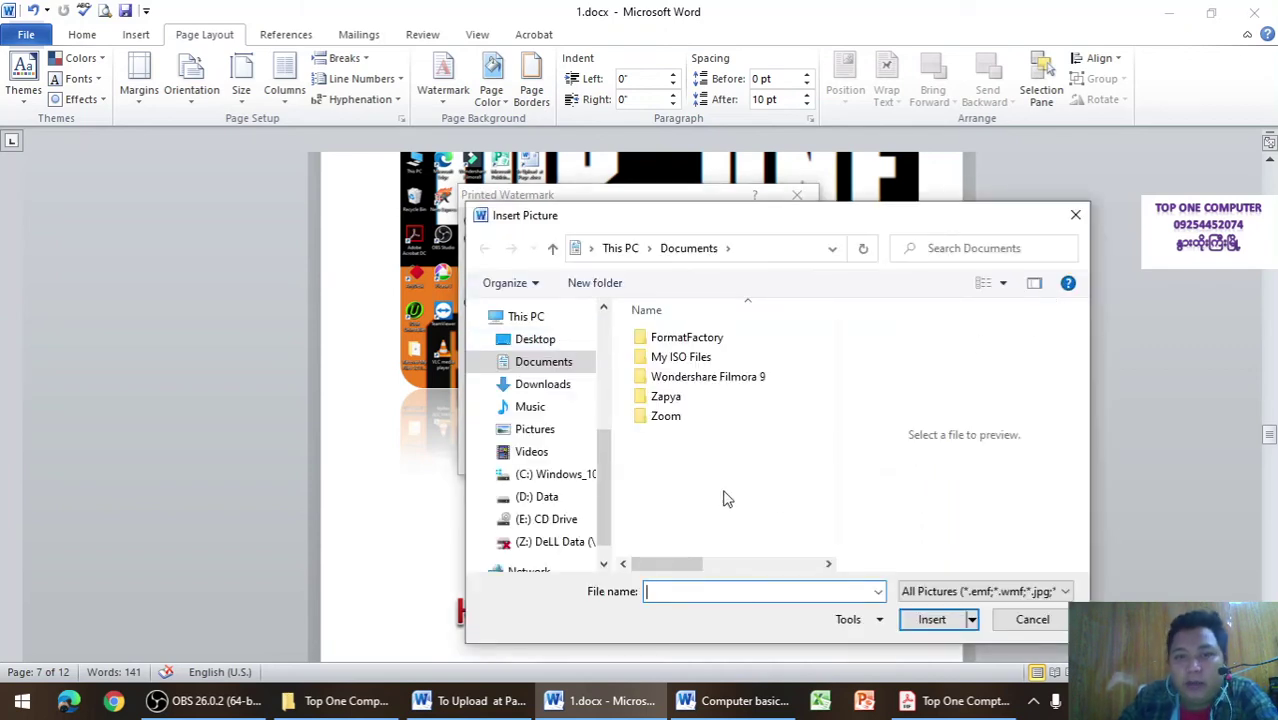
pyautogui.click(545, 500)
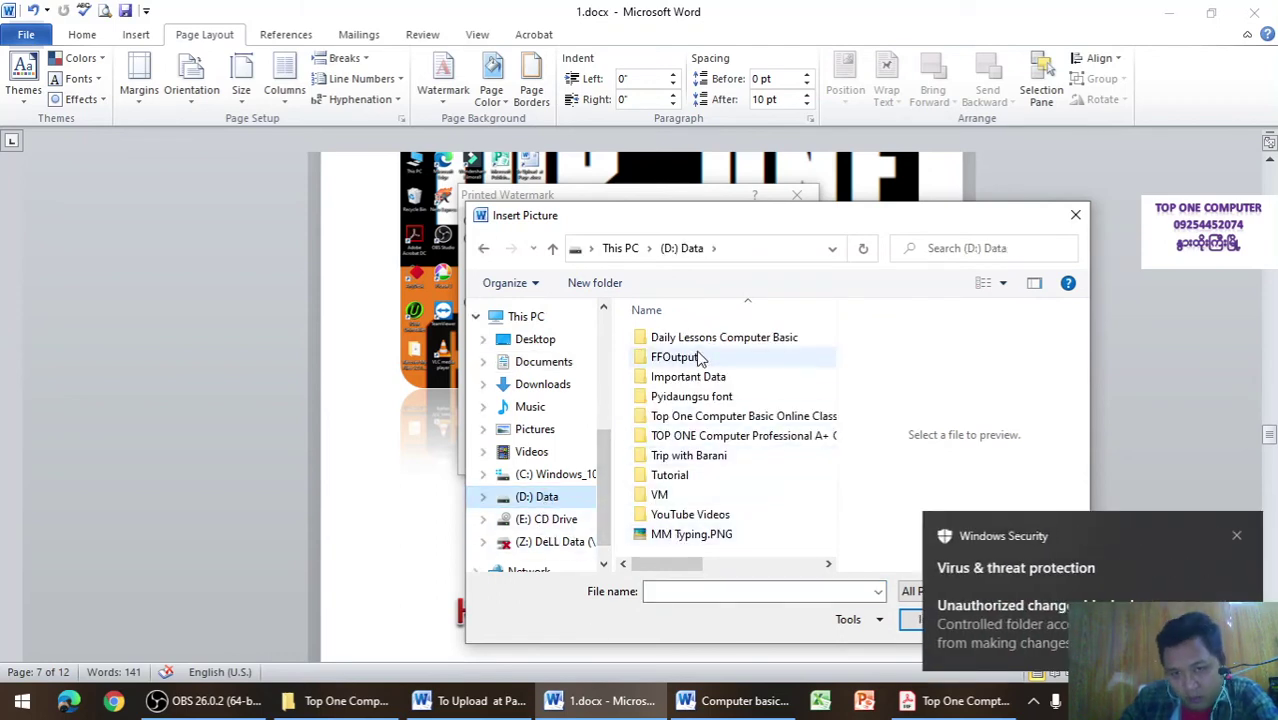
pyautogui.doubleClick(708, 438)
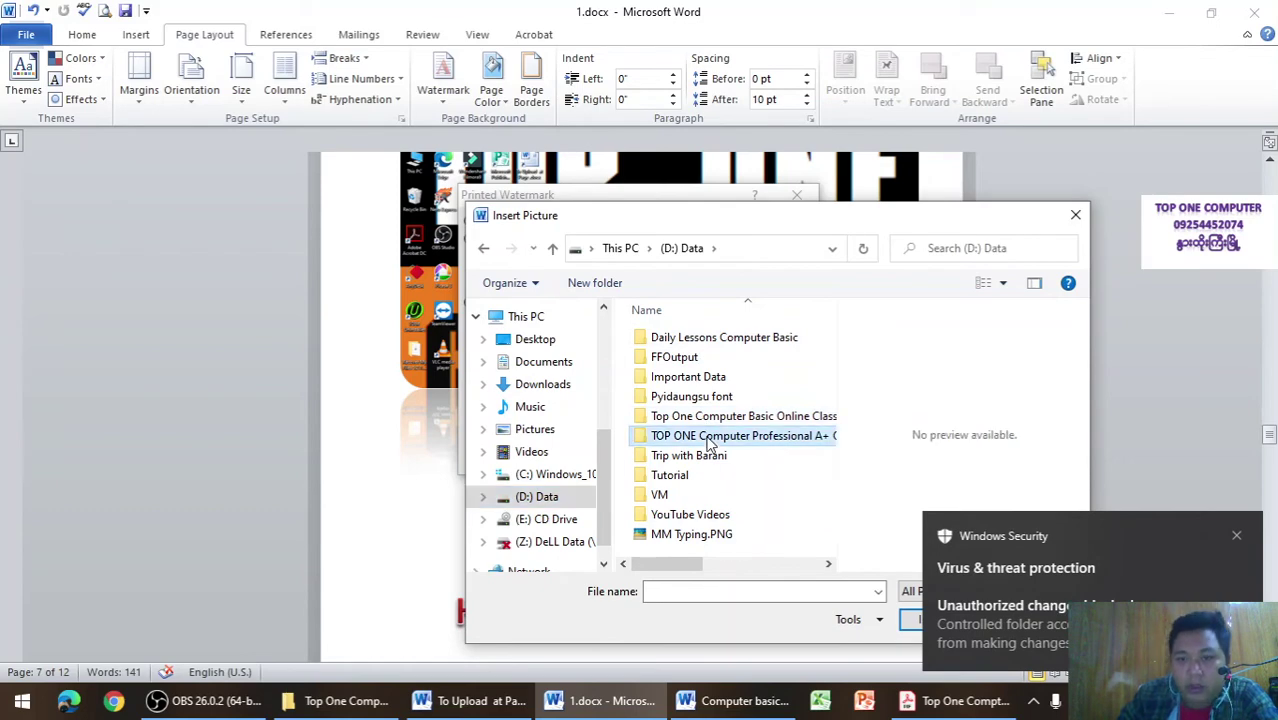
pyautogui.click(1171, 545)
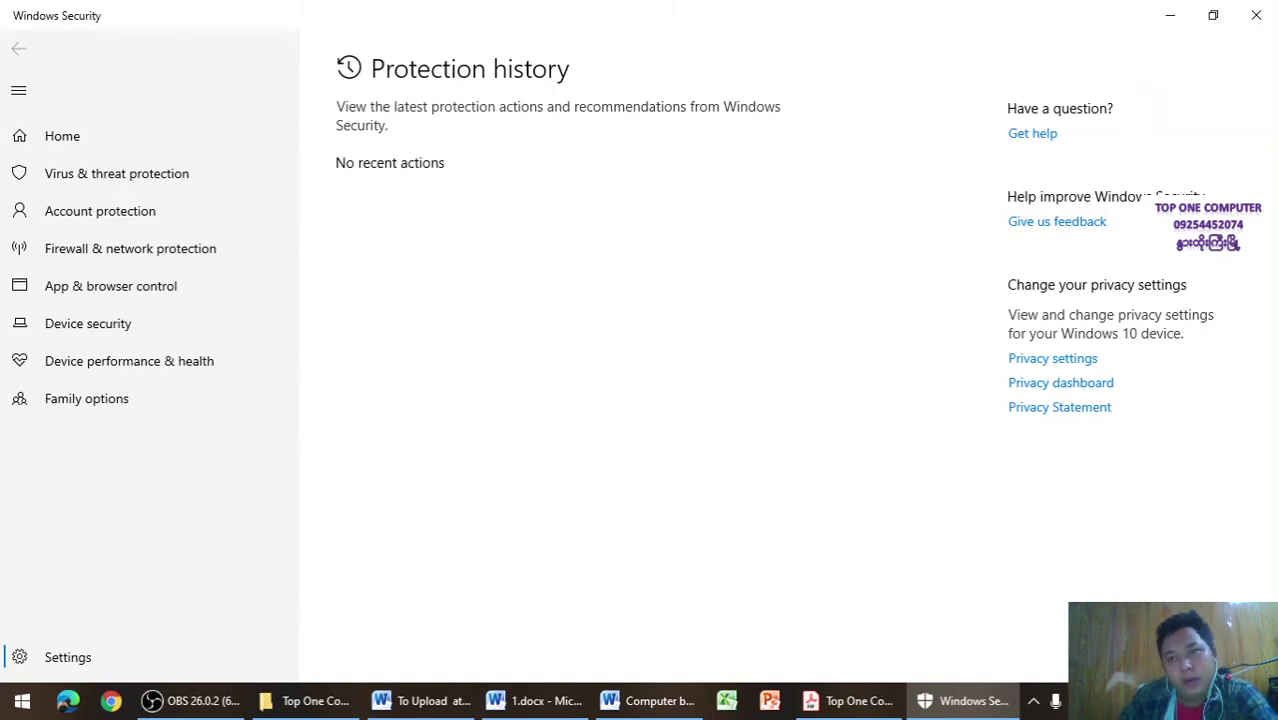
# Step: Scroll the Protection history, add the Cleaned items filter, and close Windows Security
pyautogui.scroll(-3, 735, 165)
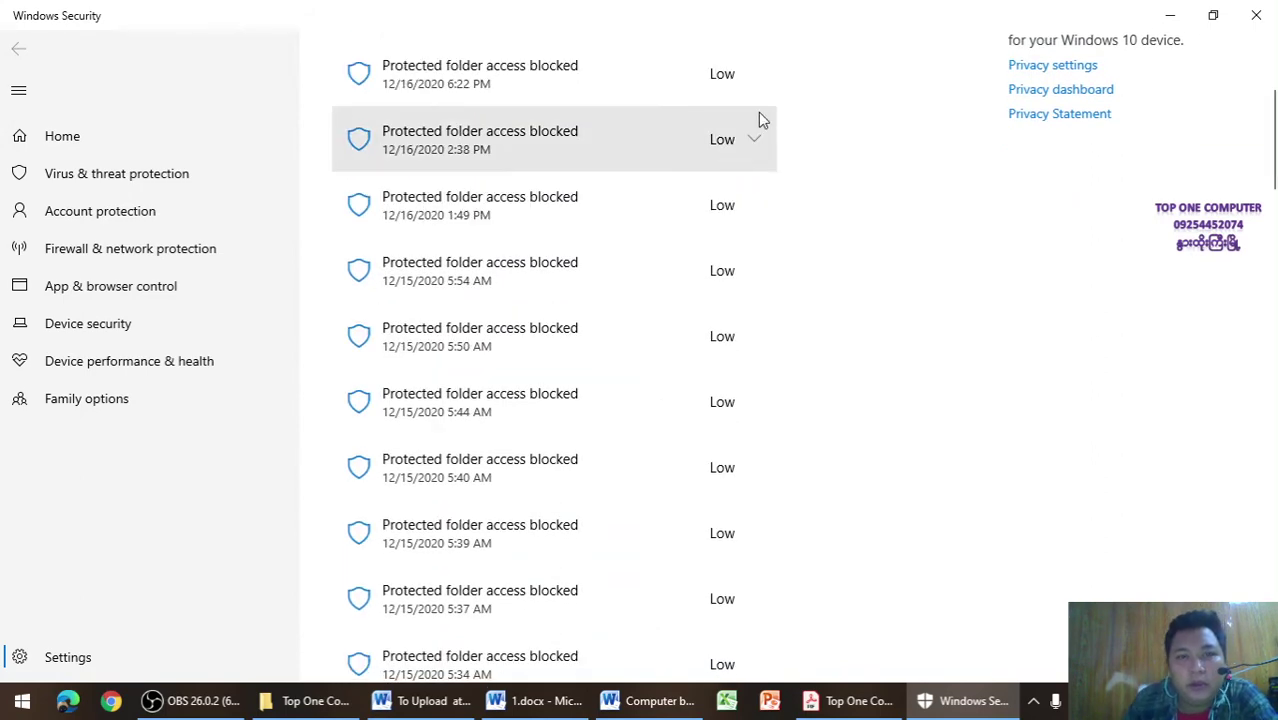
pyautogui.scroll(-5, 615, 192)
pyautogui.scroll(-5, 615, 192)
pyautogui.scroll(-5, 615, 192)
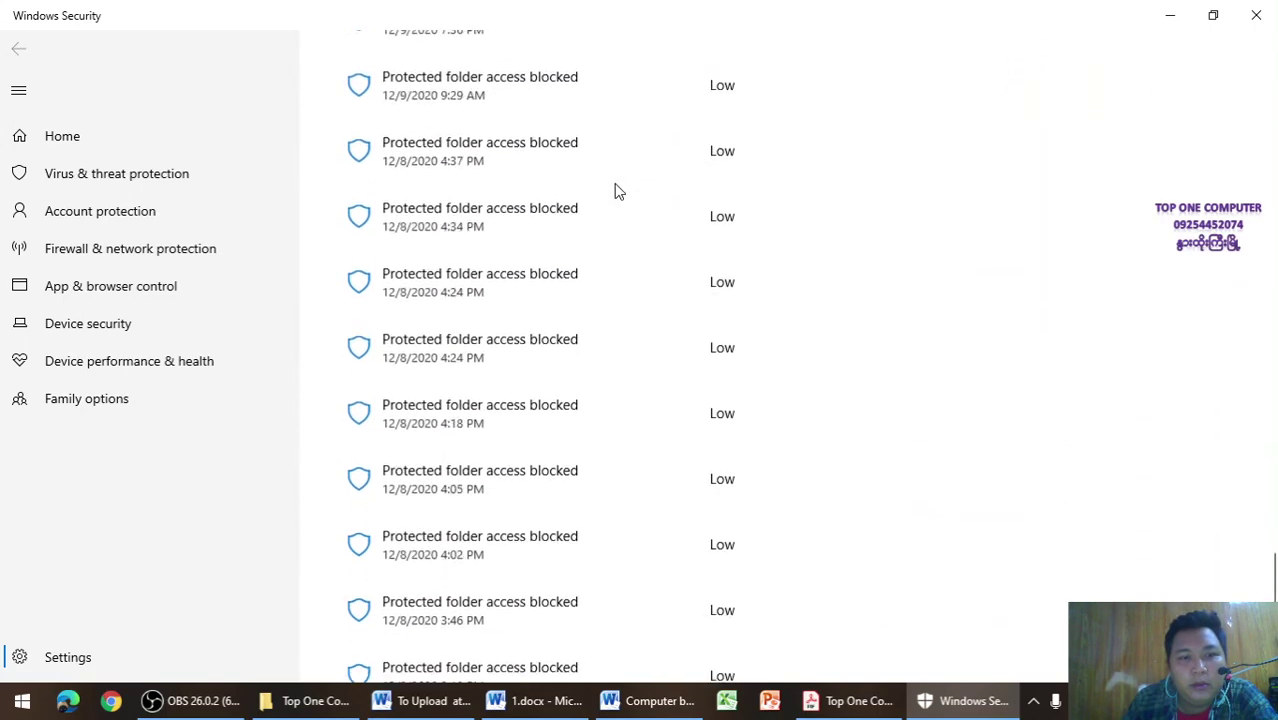
pyautogui.scroll(5, 615, 188)
pyautogui.scroll(3, 615, 188)
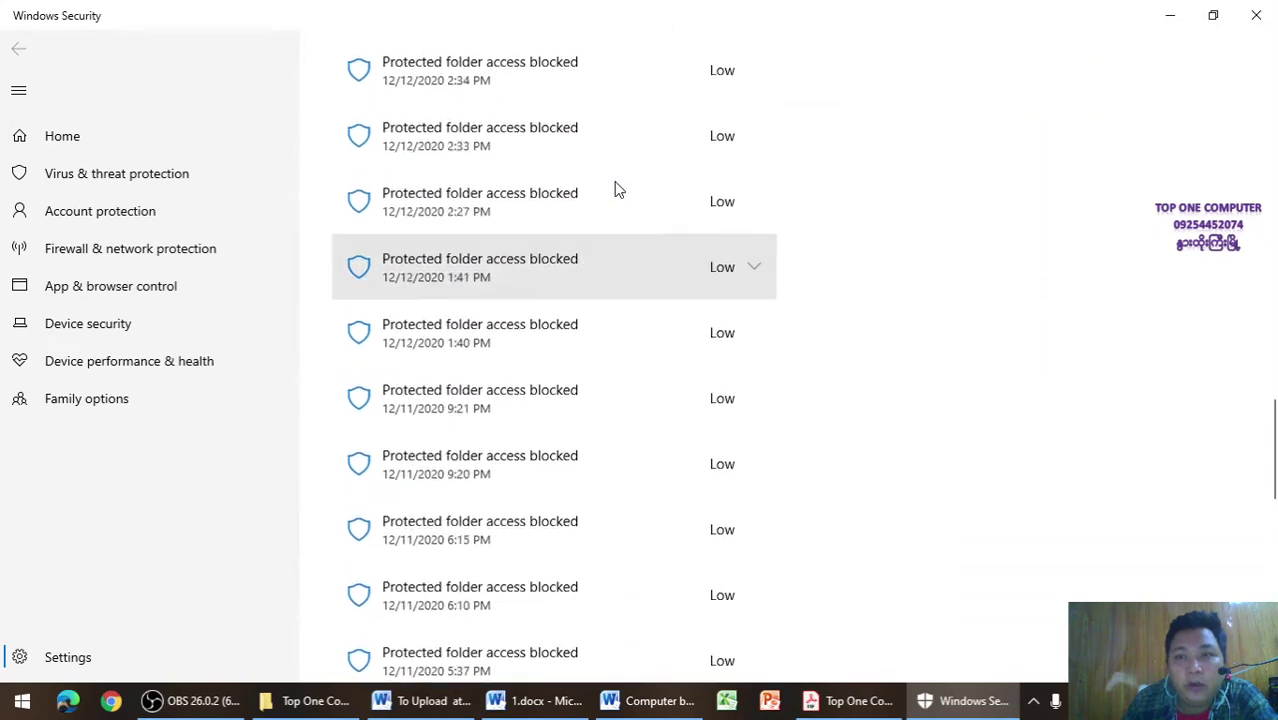
pyautogui.scroll(3, 613, 184)
pyautogui.scroll(5, 613, 183)
pyautogui.scroll(3, 613, 183)
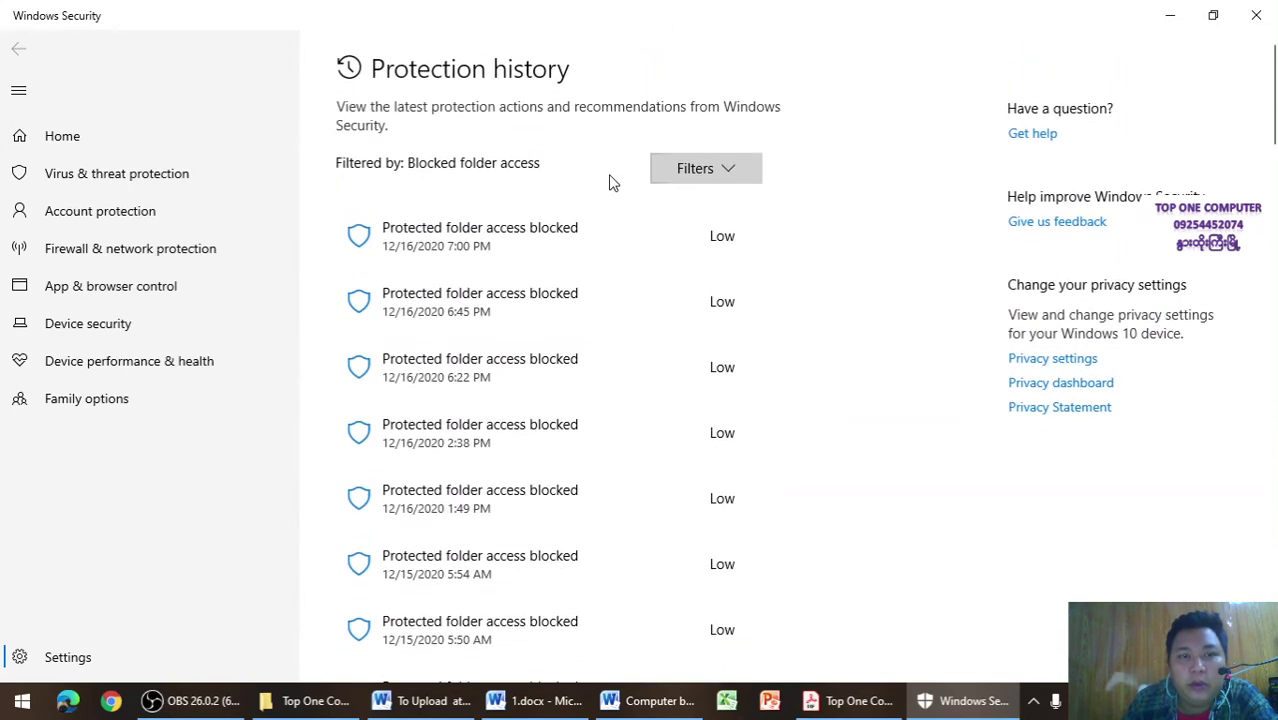
pyautogui.click(683, 180)
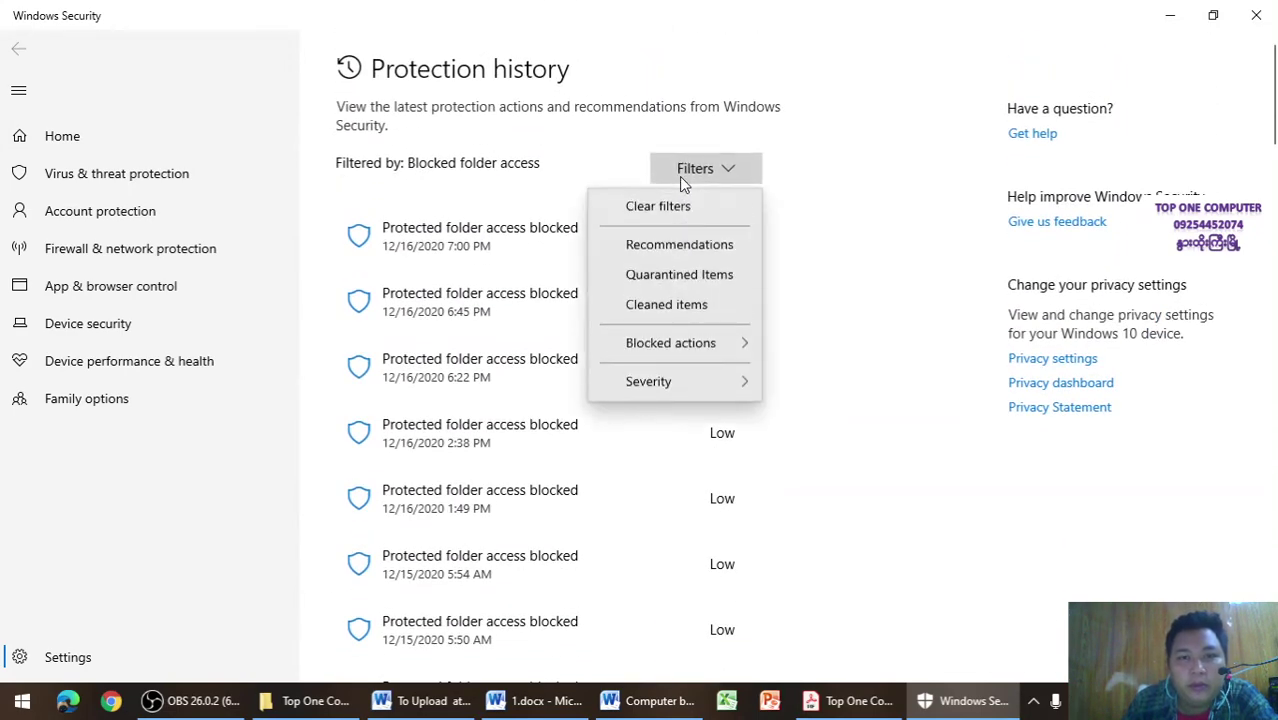
pyautogui.click(690, 312)
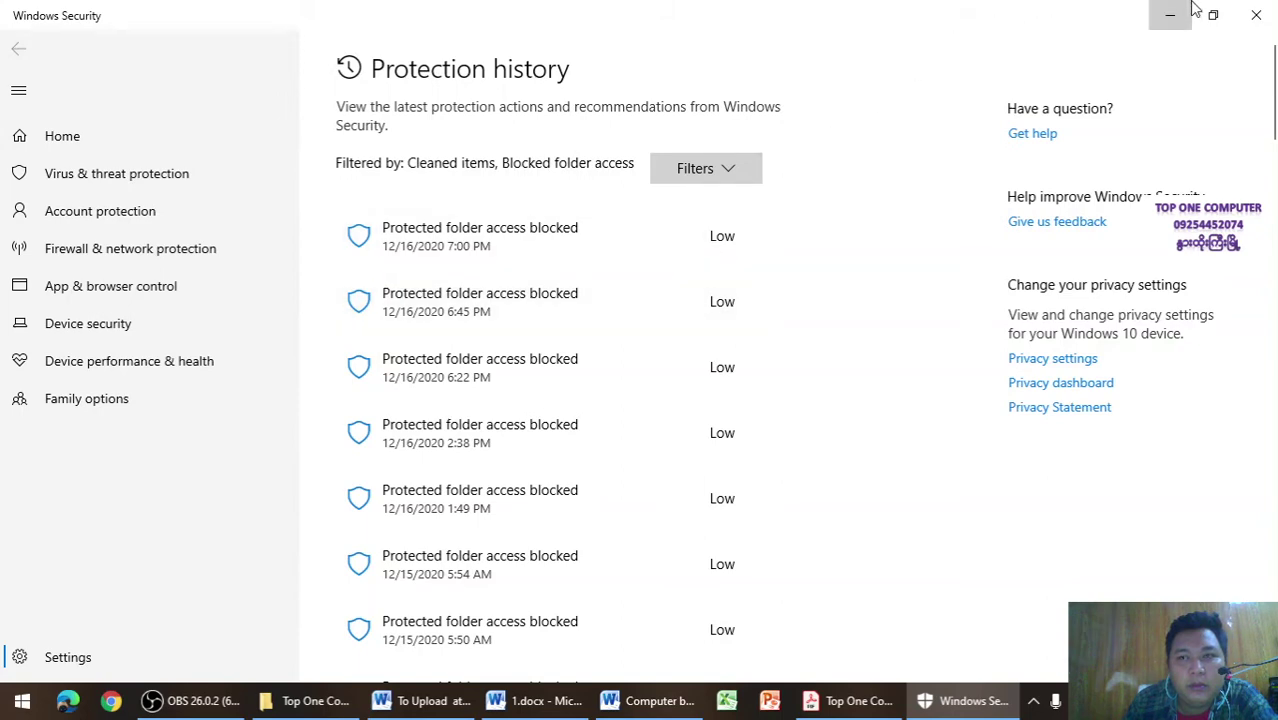
pyautogui.click(1256, 14)
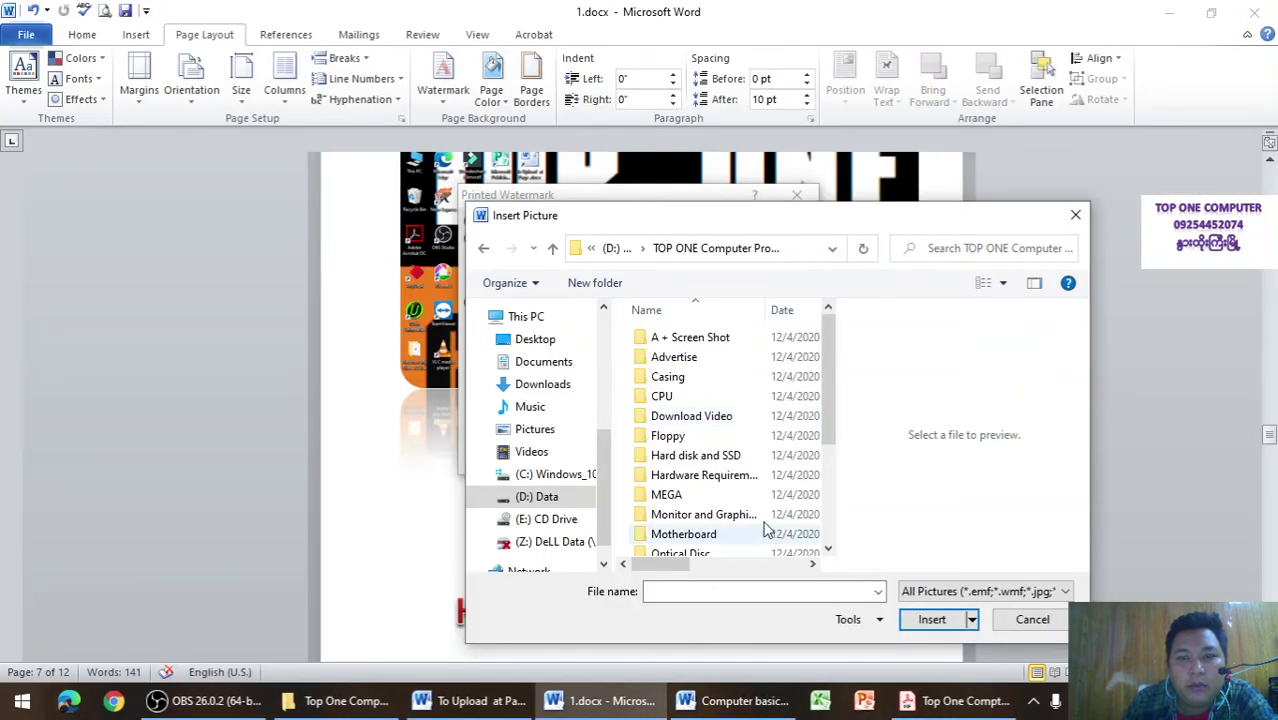
# Step: Insert TOP ONE LOGO.PNG from Daily Lessons Computer Basic > Logo as a washed-out watermark
pyautogui.click(698, 416)
pyautogui.scroll(-3, 697, 420)
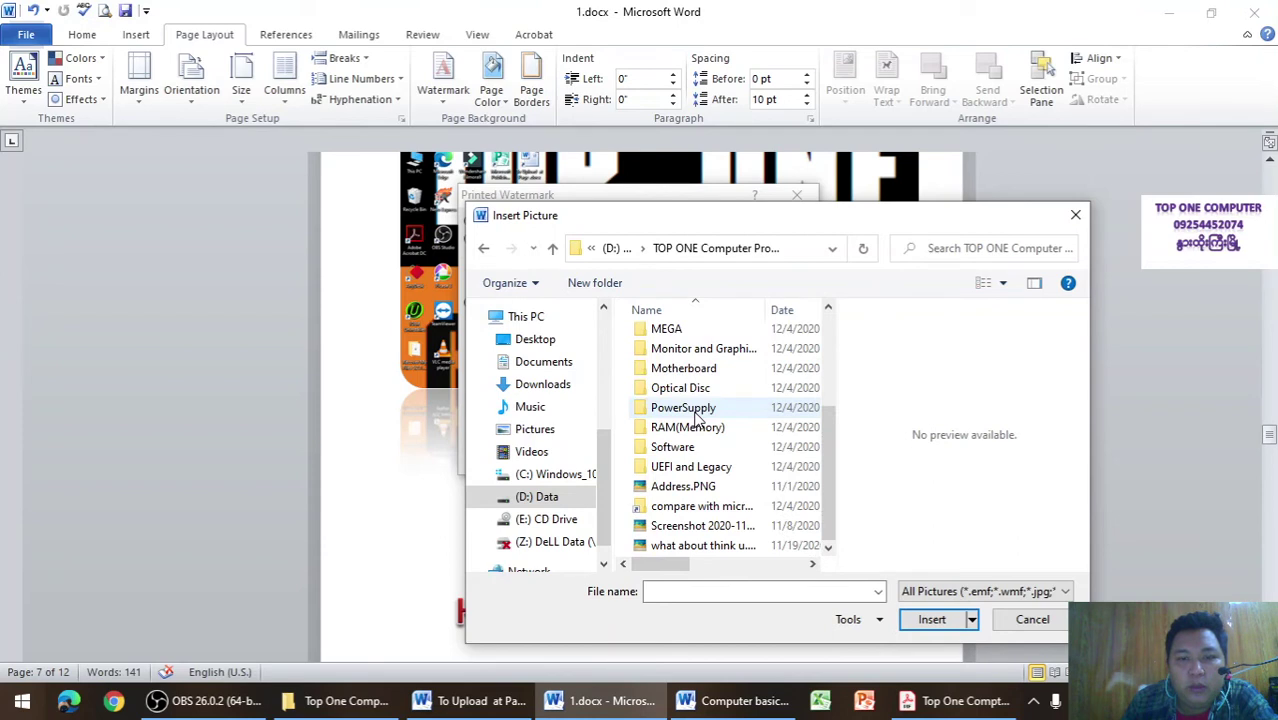
pyautogui.scroll(3, 697, 420)
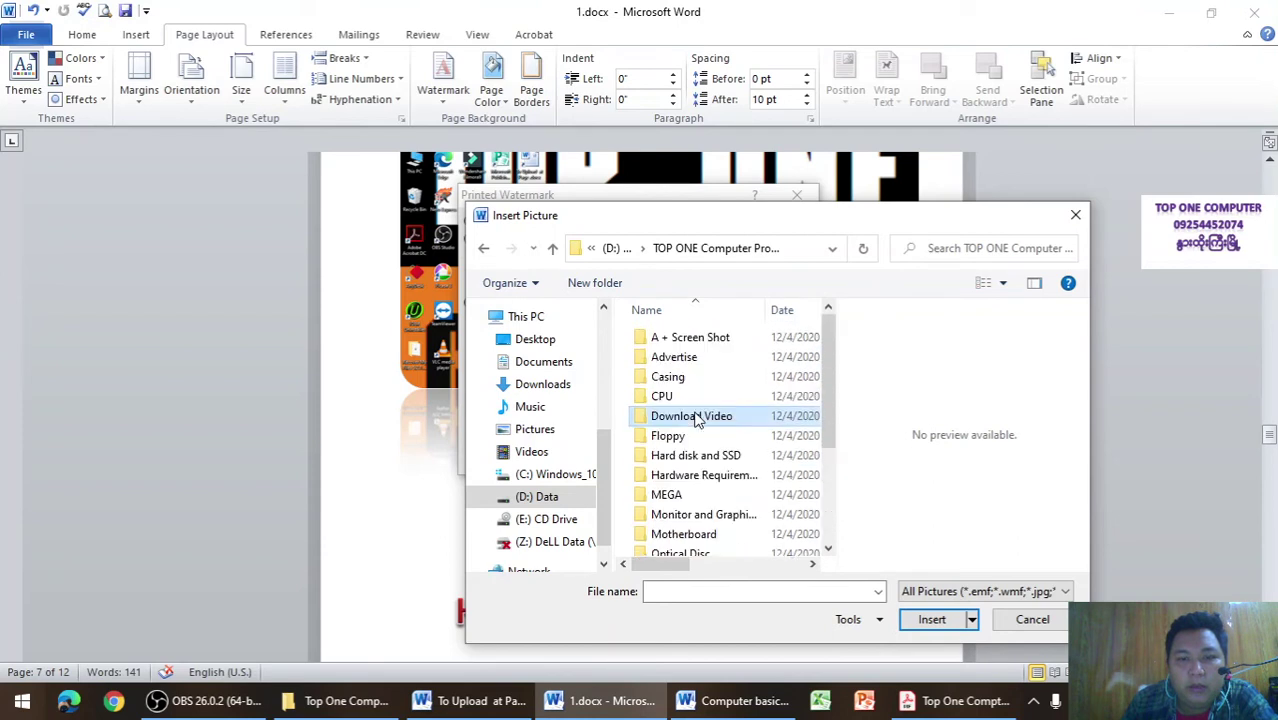
pyautogui.click(552, 252)
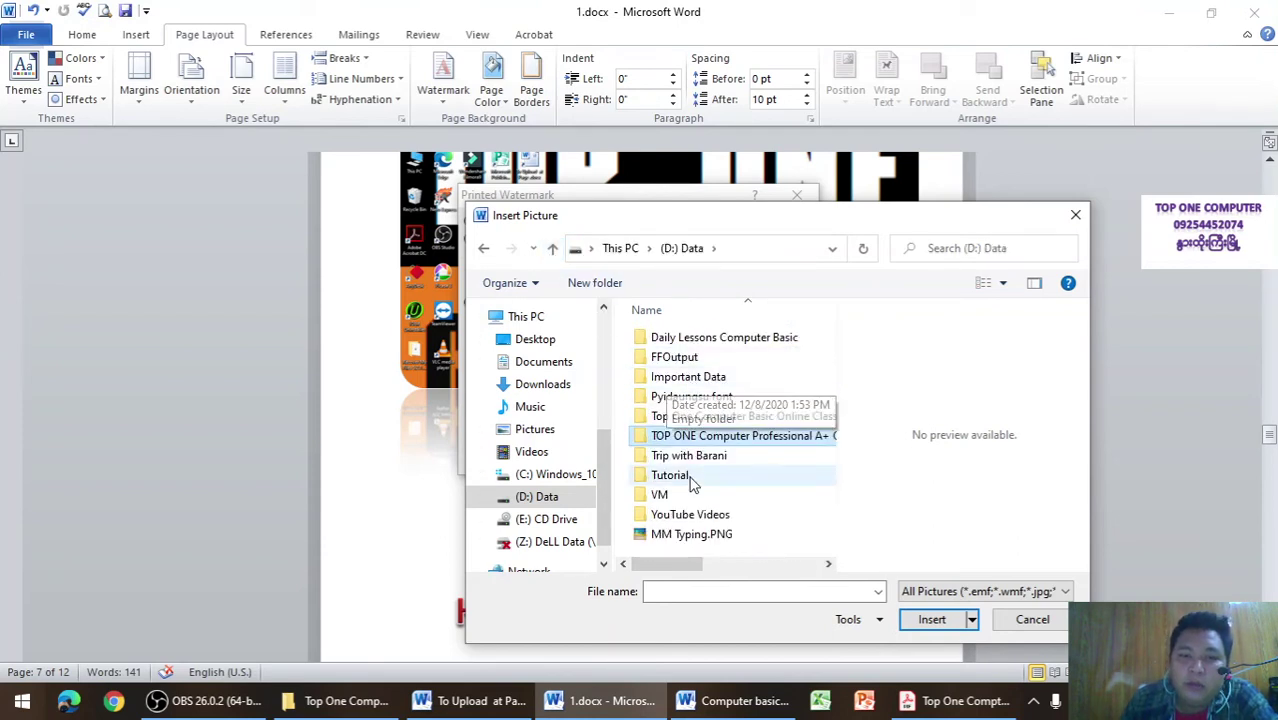
pyautogui.doubleClick(705, 340)
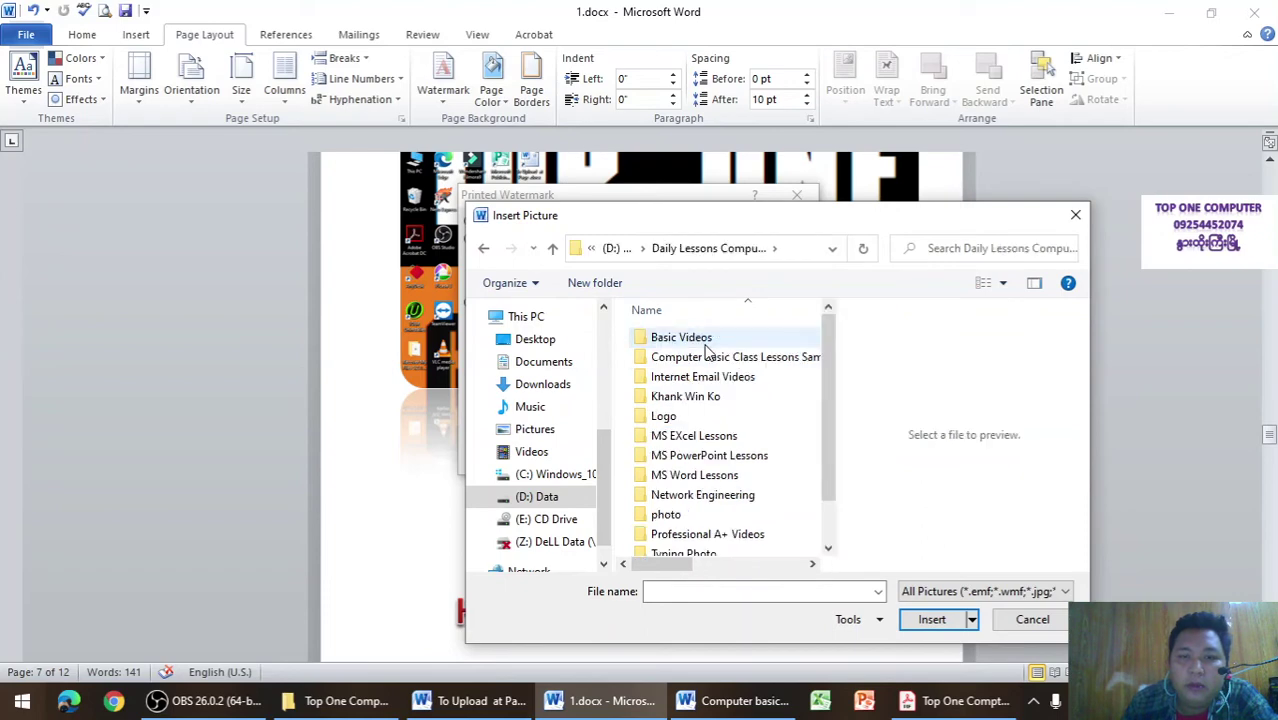
pyautogui.doubleClick(695, 417)
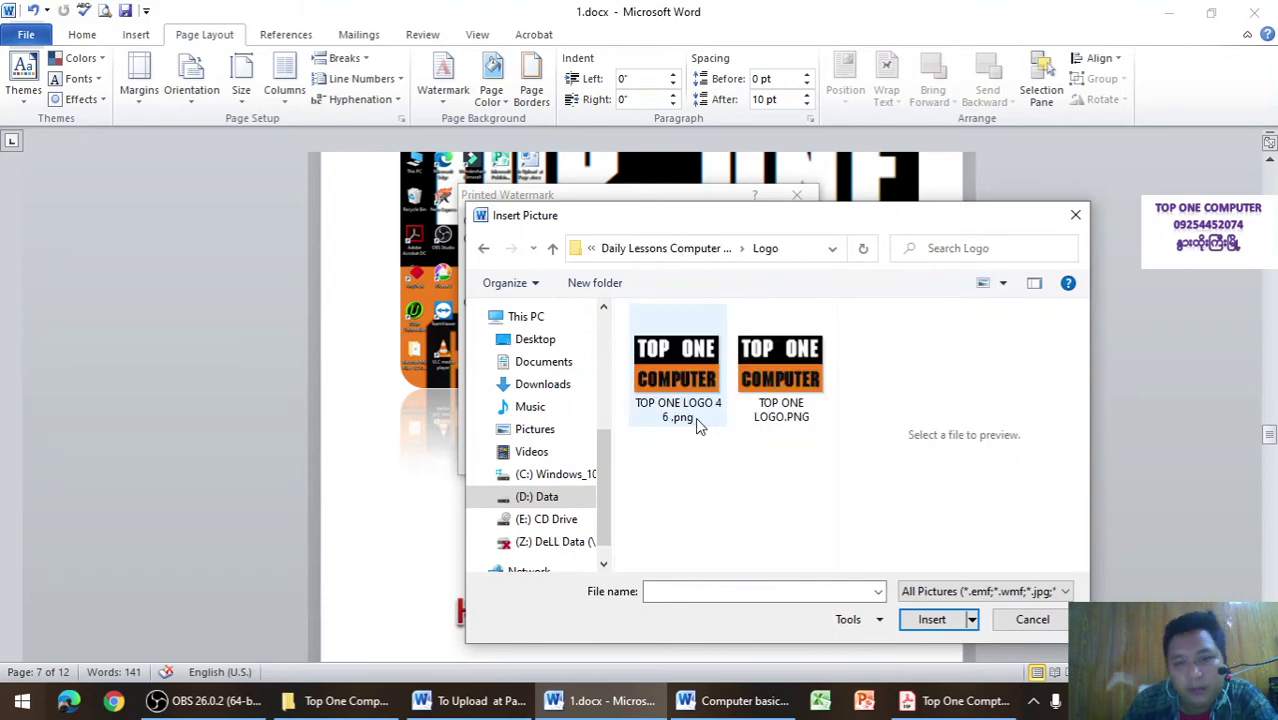
pyautogui.click(780, 375)
pyautogui.click(931, 619)
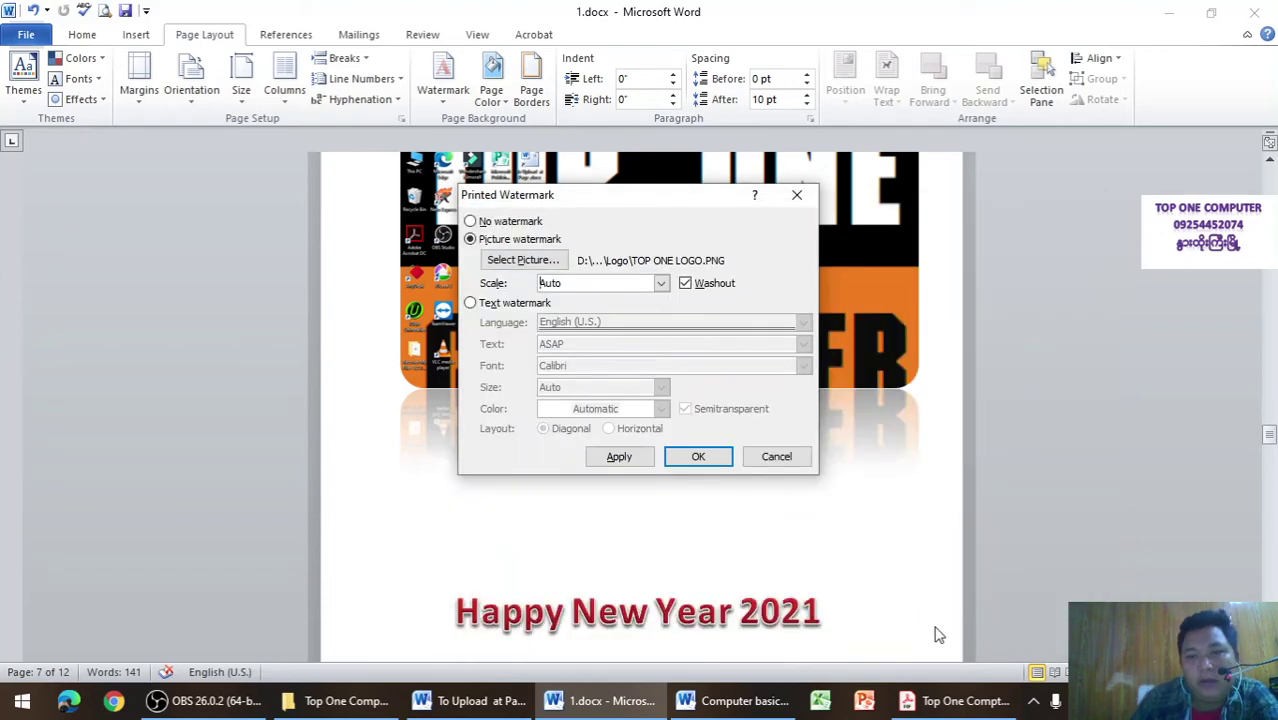
pyautogui.click(700, 462)
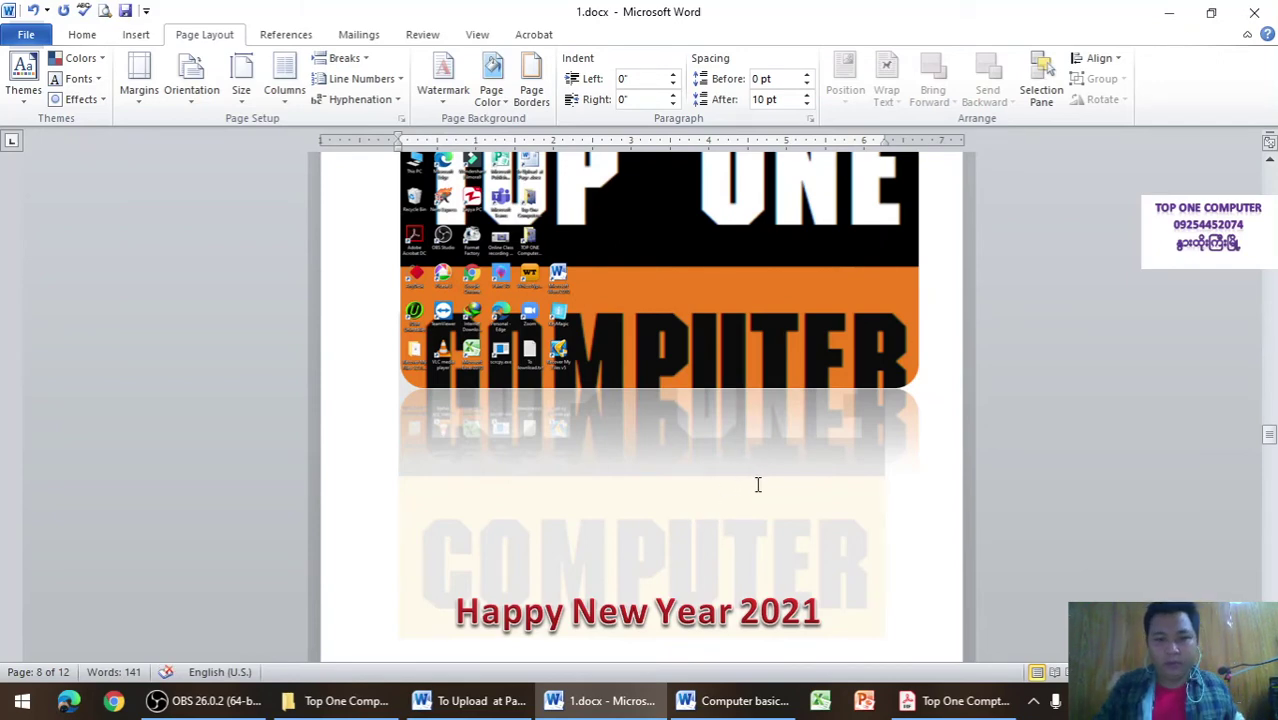
pyautogui.scroll(-3, 757, 484)
pyautogui.scroll(-5, 745, 463)
pyautogui.scroll(-5, 742, 462)
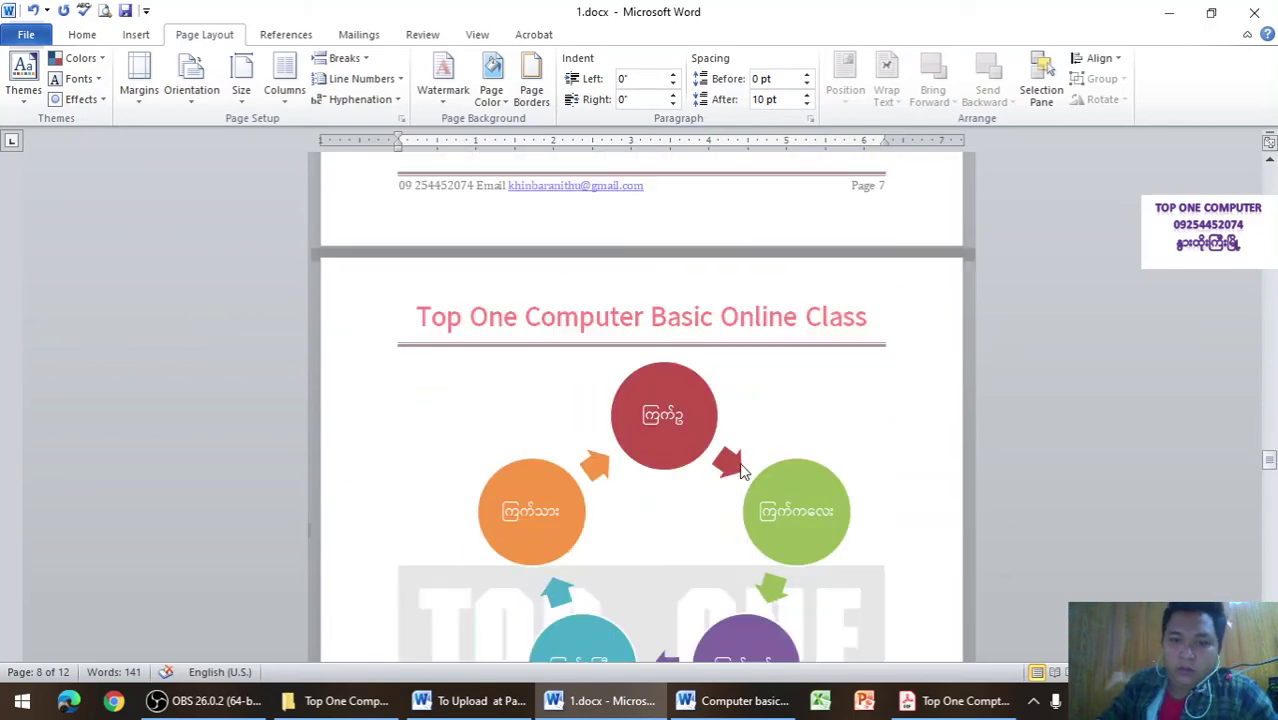
pyautogui.scroll(-2, 741, 463)
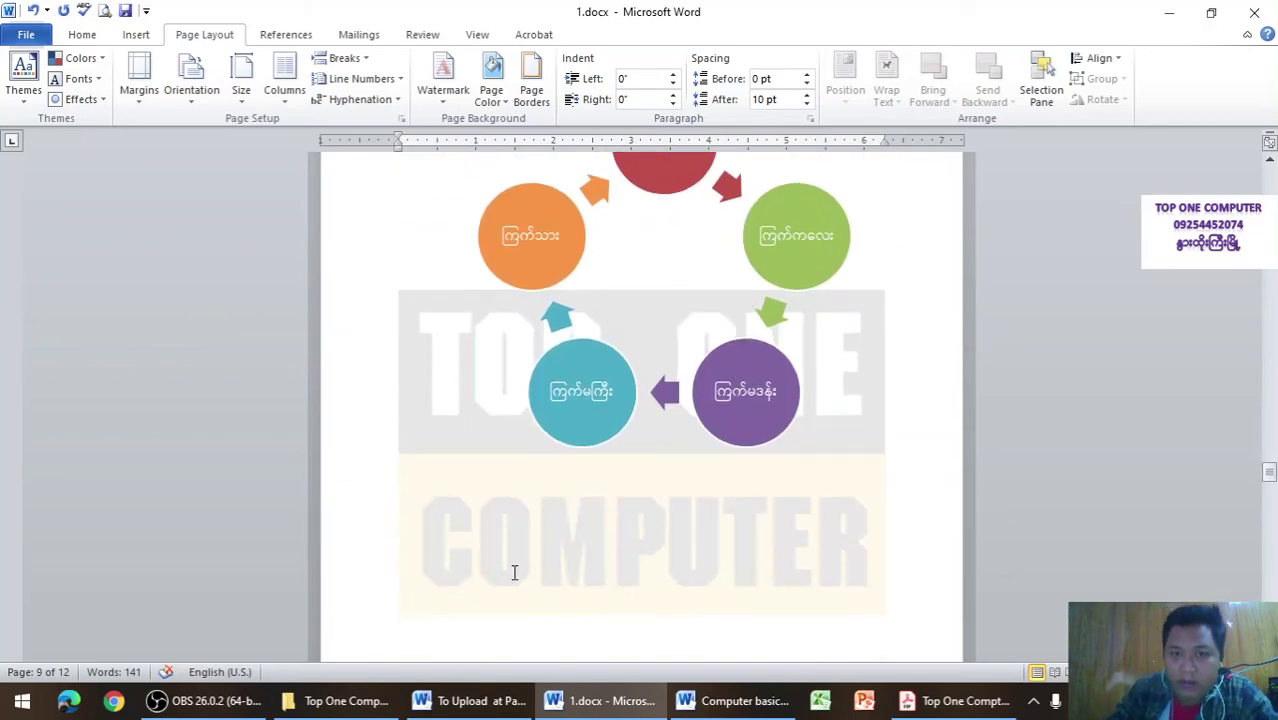
pyautogui.scroll(-3, 705, 601)
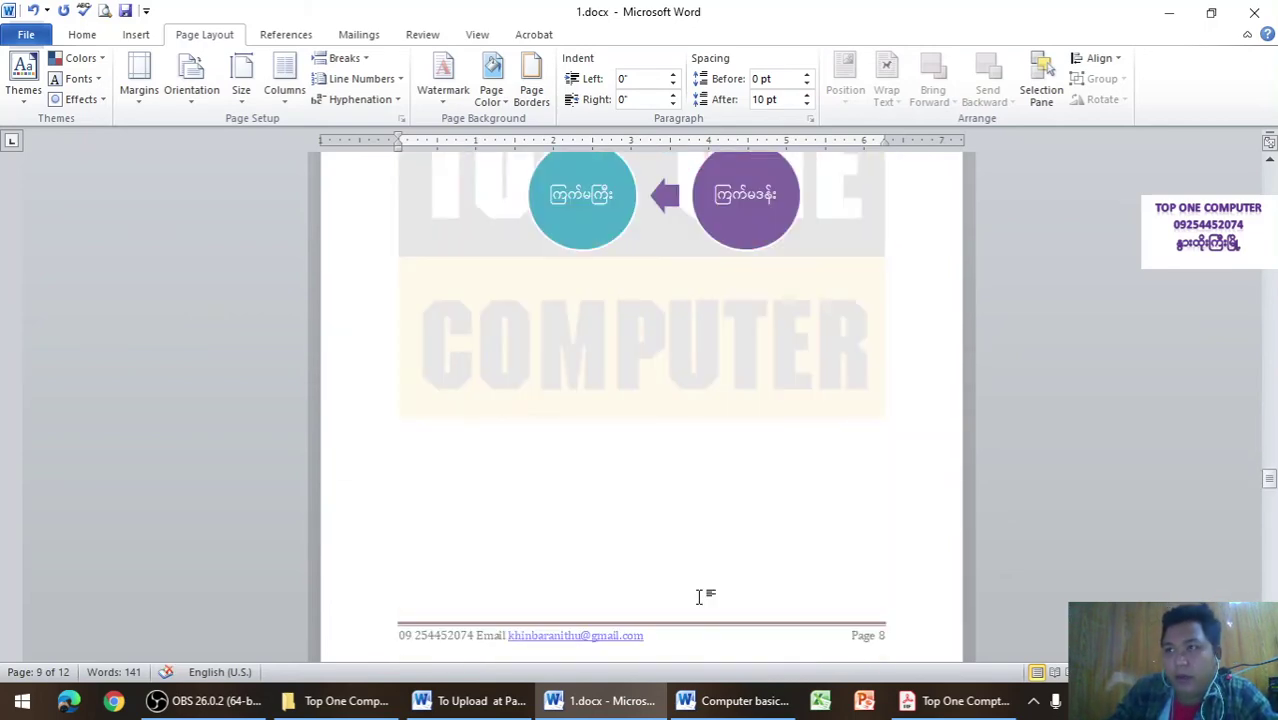
pyautogui.scroll(-4, 699, 597)
pyautogui.scroll(-3, 701, 595)
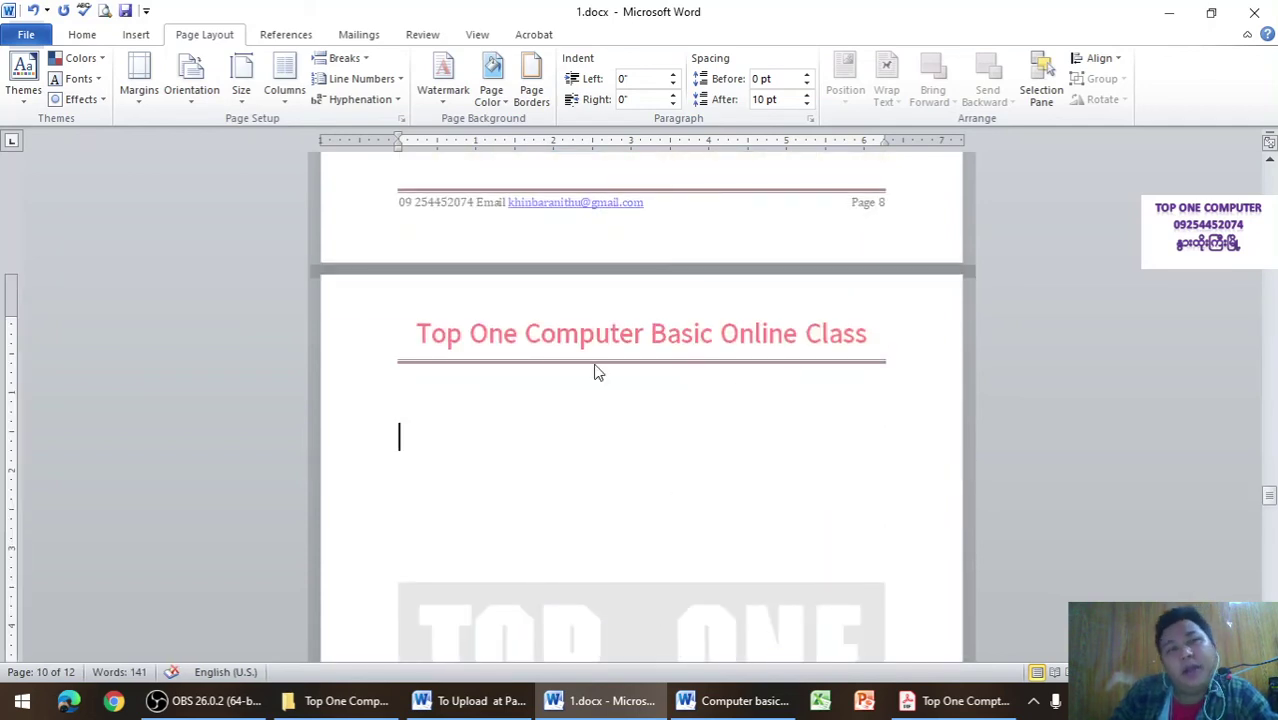
pyautogui.click(108, 13)
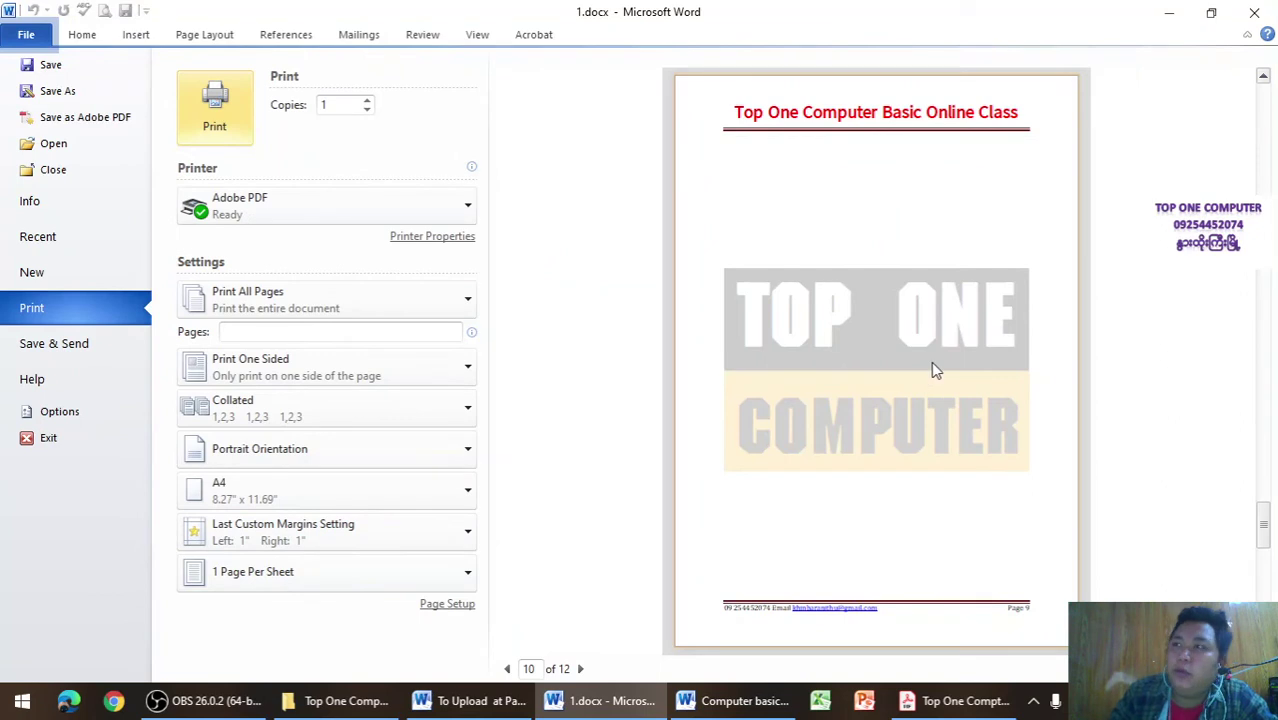
pyautogui.scroll(1, 931, 361)
pyautogui.scroll(1, 931, 361)
pyautogui.scroll(1, 931, 361)
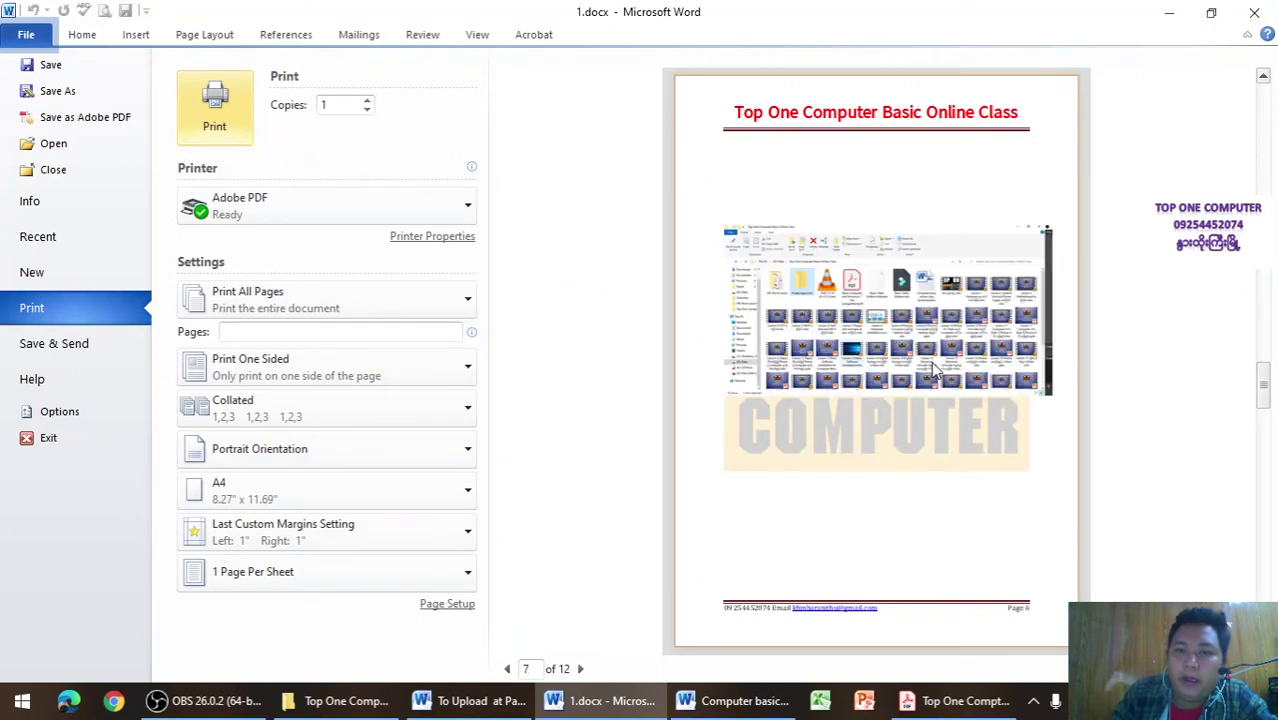
pyautogui.scroll(1, 931, 361)
pyautogui.scroll(1, 933, 370)
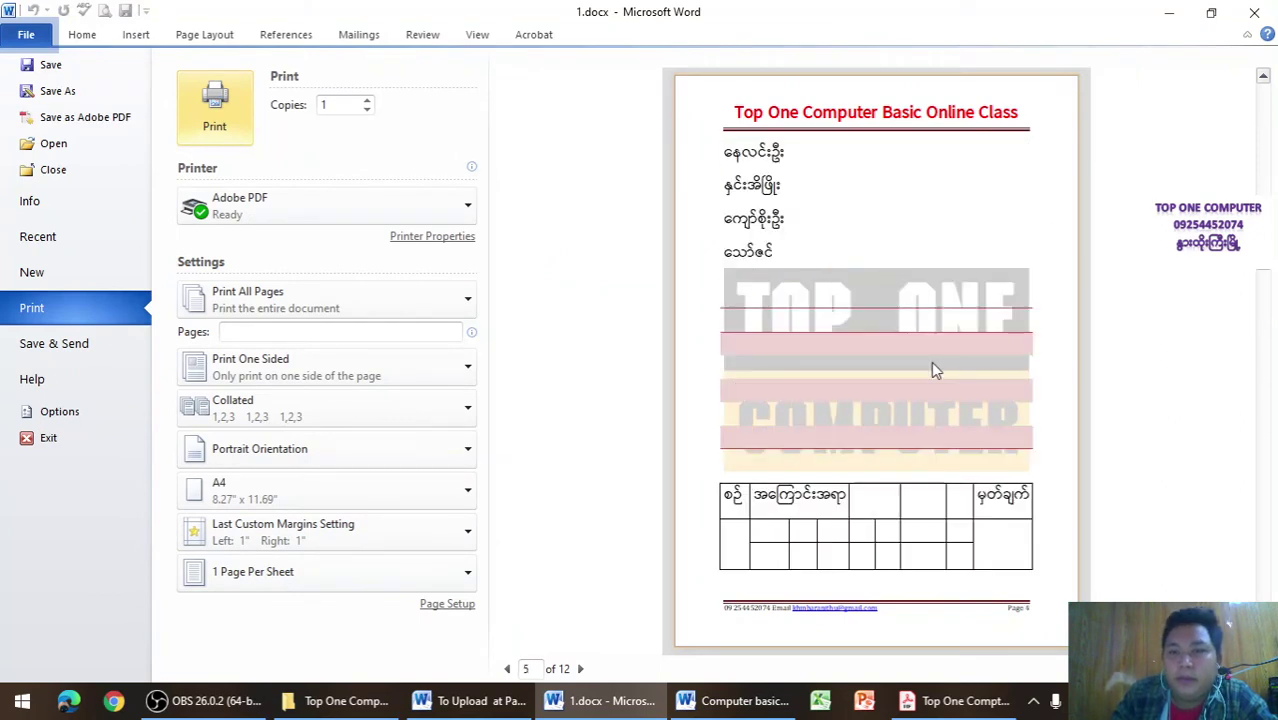
pyautogui.scroll(1, 933, 370)
pyautogui.scroll(1, 933, 370)
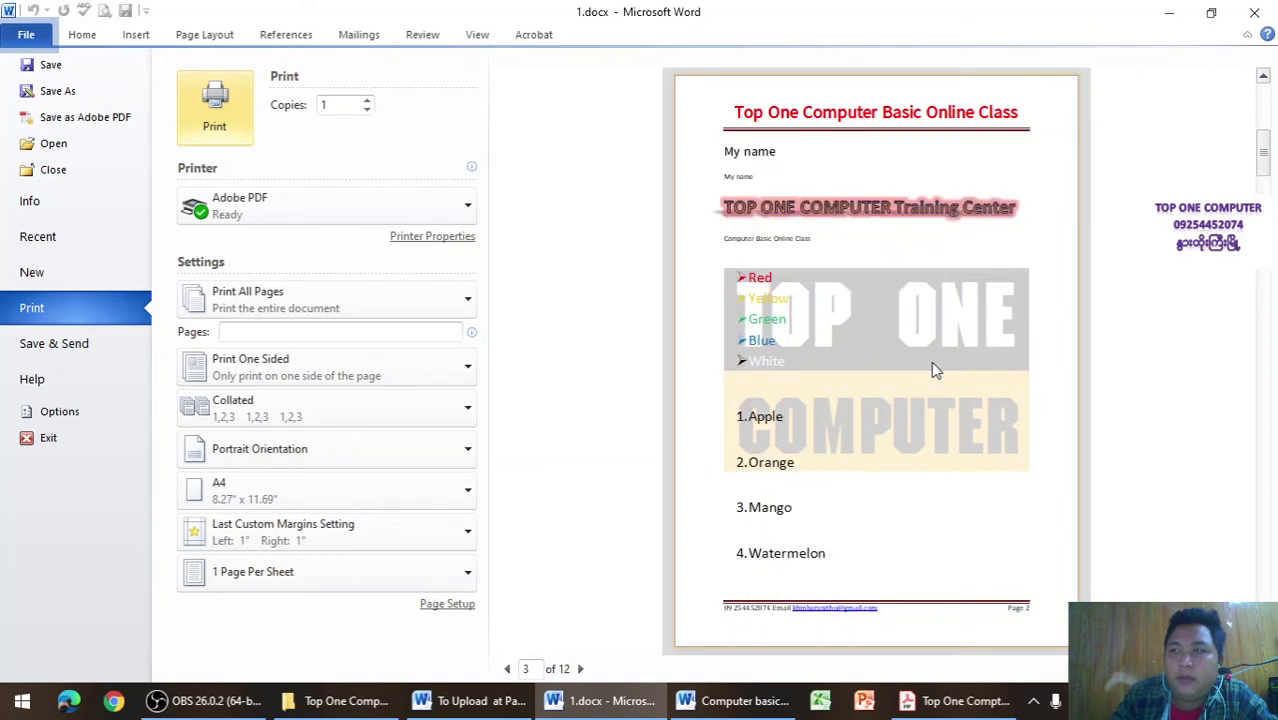
pyautogui.scroll(1, 933, 370)
pyautogui.scroll(1, 933, 370)
pyautogui.scroll(-2, 933, 370)
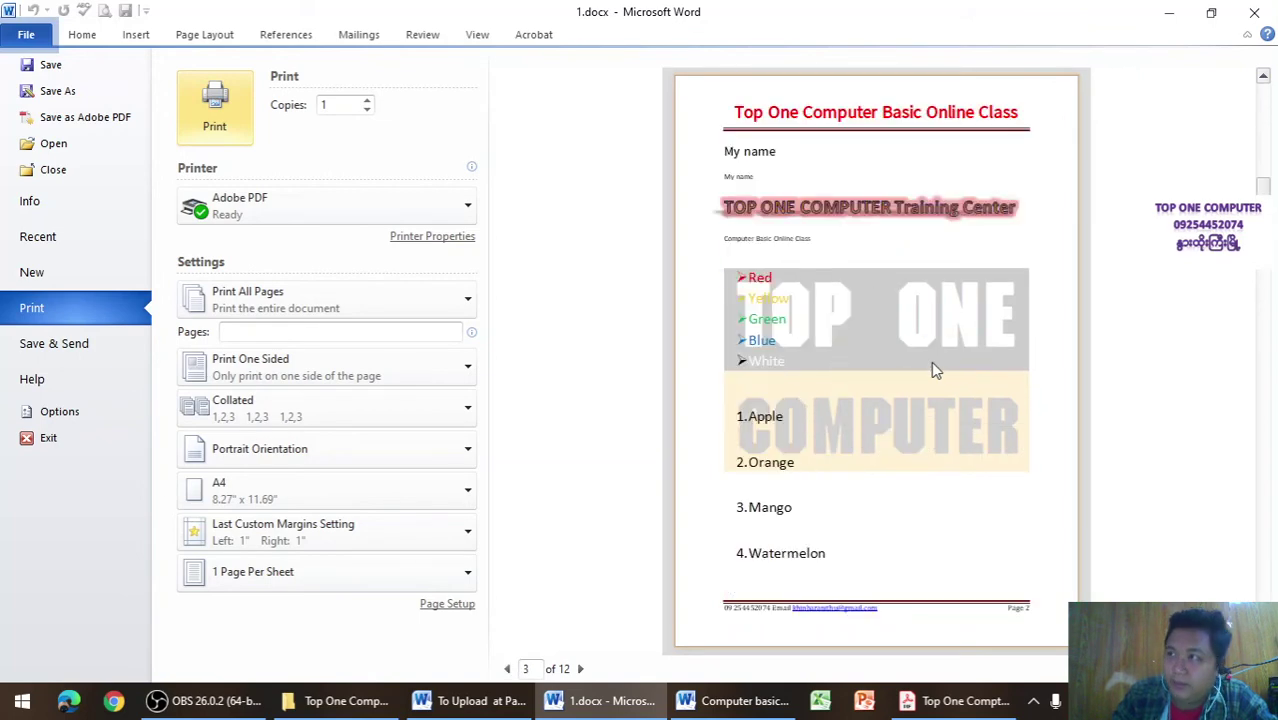
pyautogui.click(190, 34)
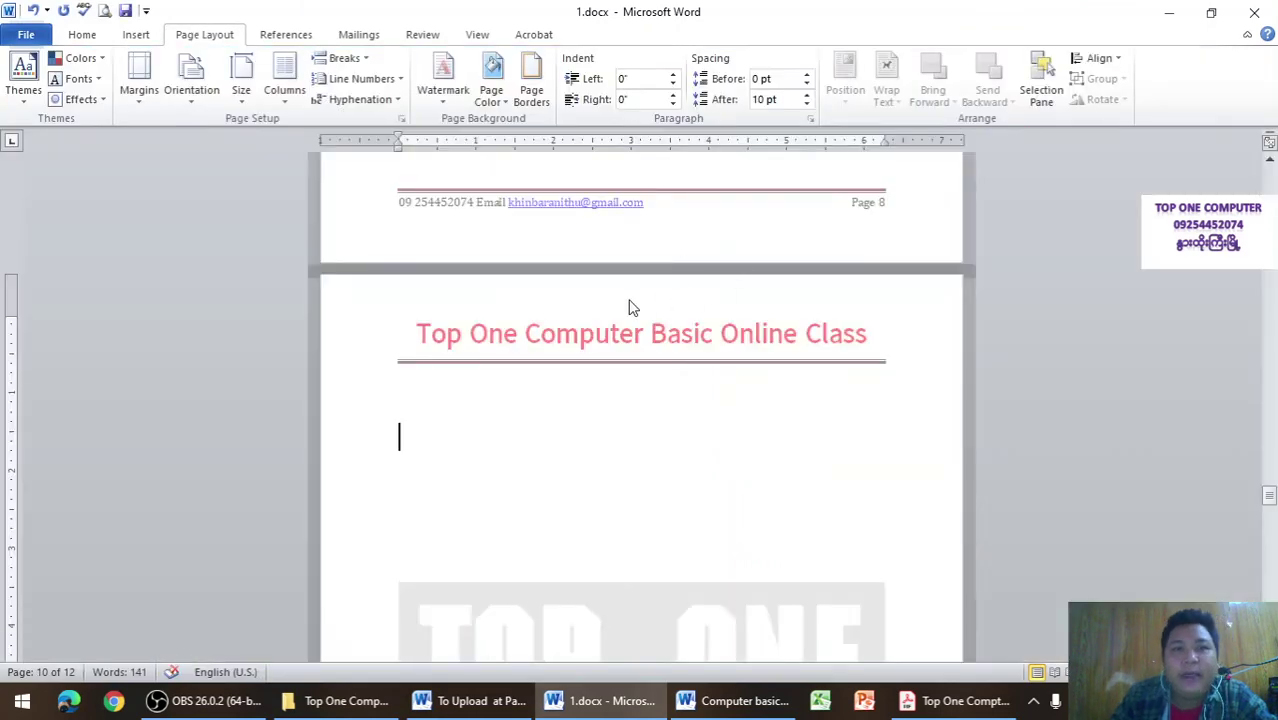
pyautogui.click(487, 100)
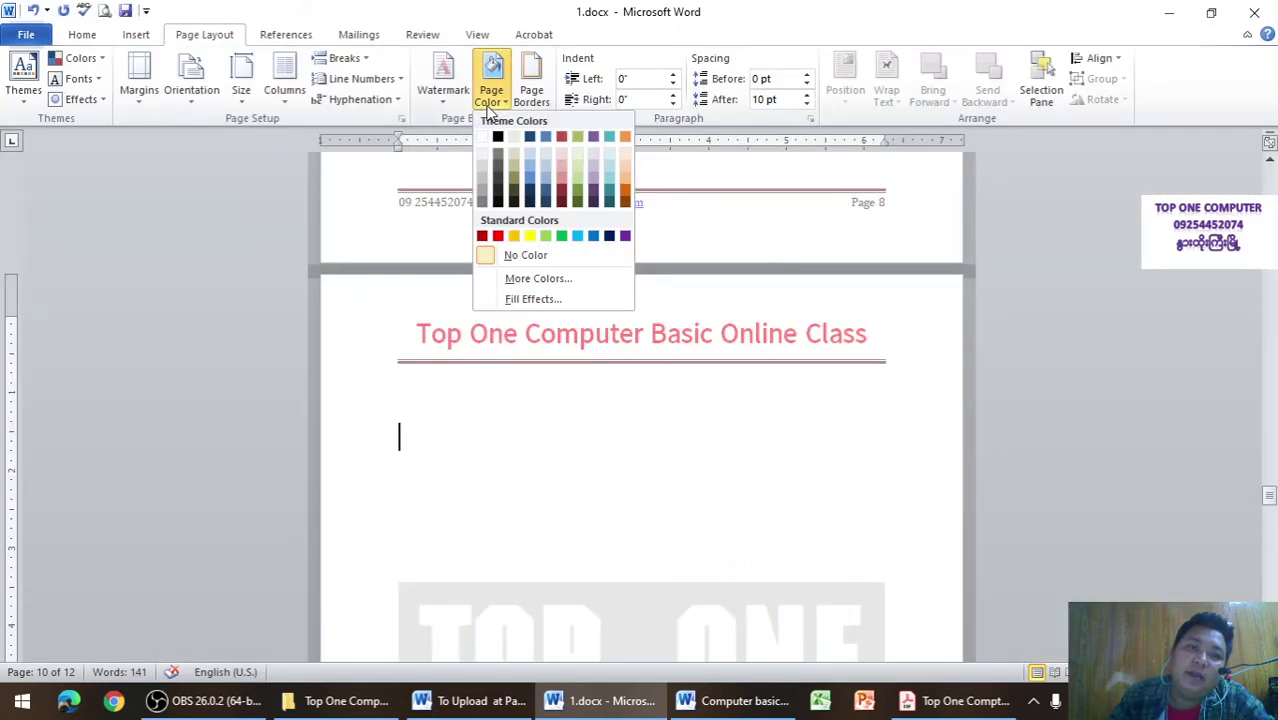
pyautogui.click(545, 177)
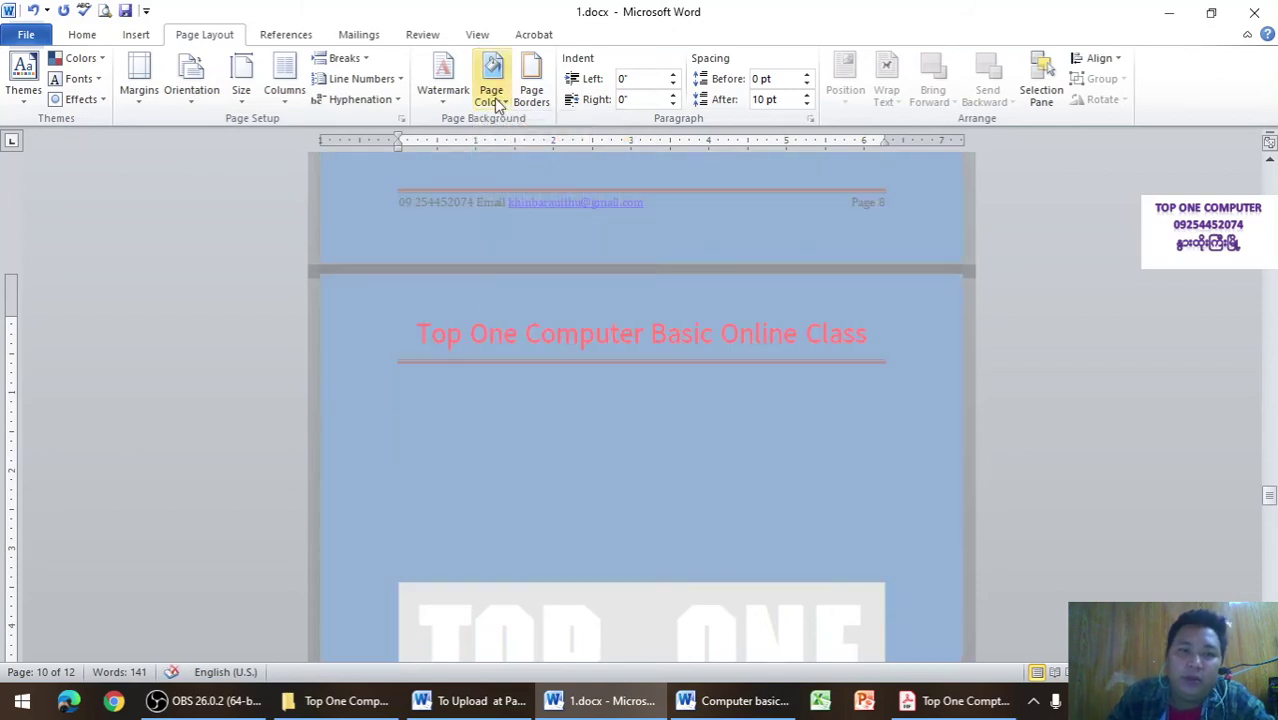
pyautogui.click(491, 97)
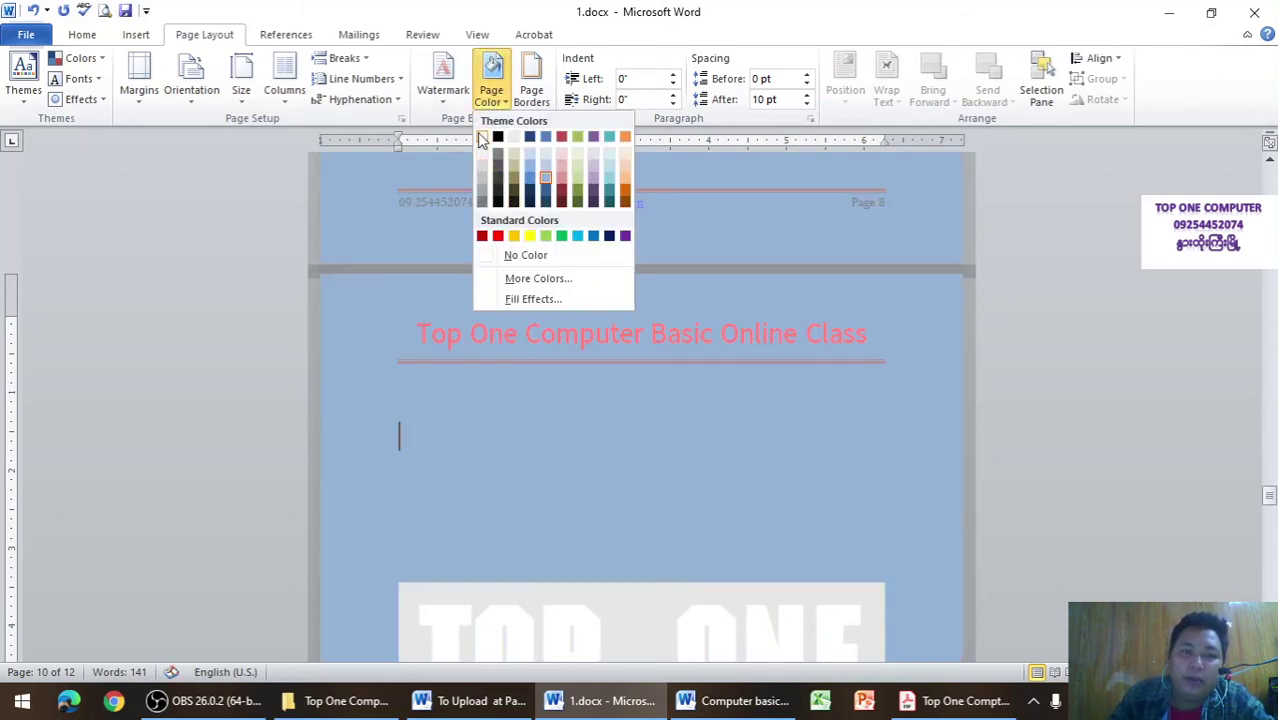
pyautogui.click(482, 137)
pyautogui.click(524, 100)
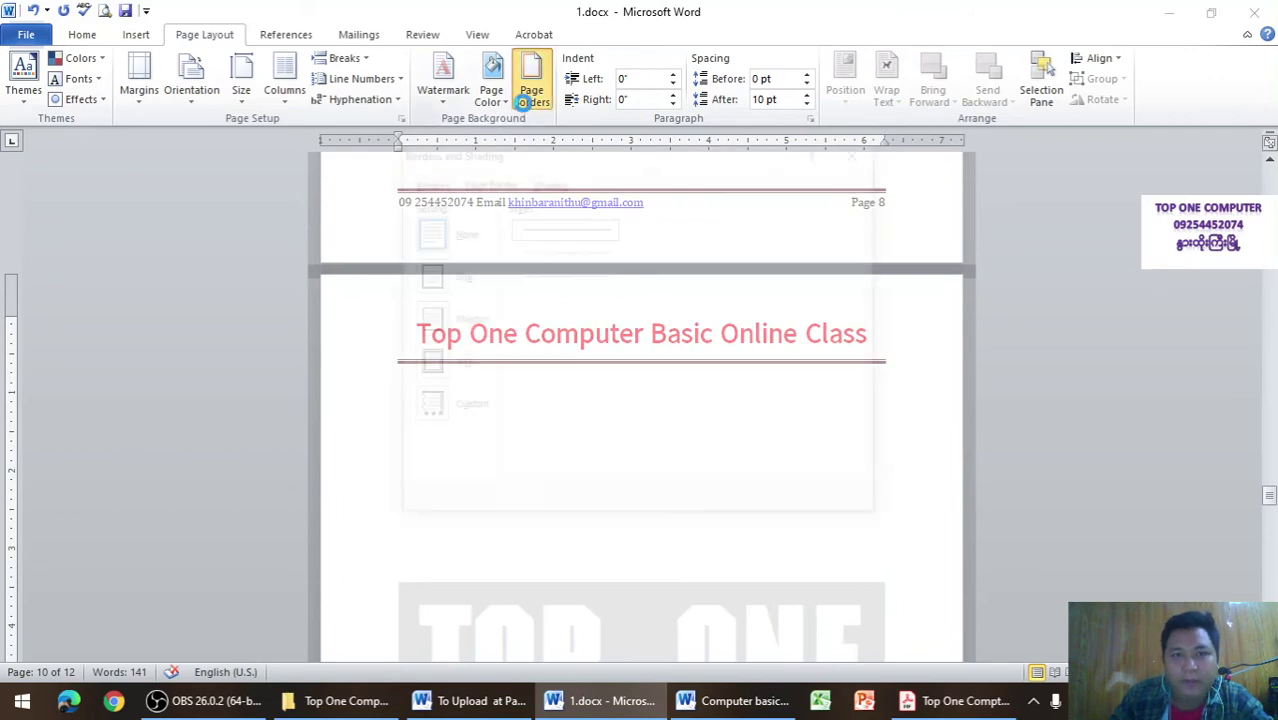
pyautogui.click(849, 152)
pyautogui.scroll(-2, 776, 379)
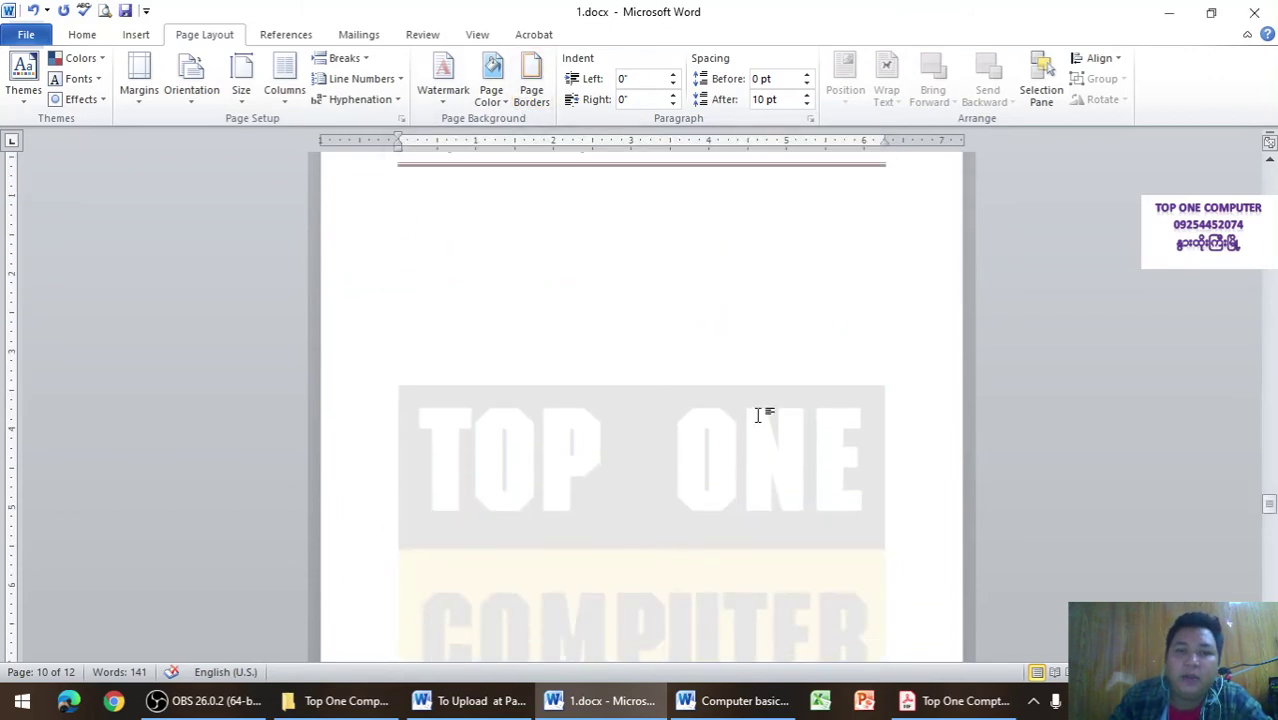
pyautogui.scroll(-3, 759, 413)
pyautogui.scroll(-3, 757, 415)
pyautogui.scroll(3, 758, 414)
pyautogui.scroll(3, 758, 414)
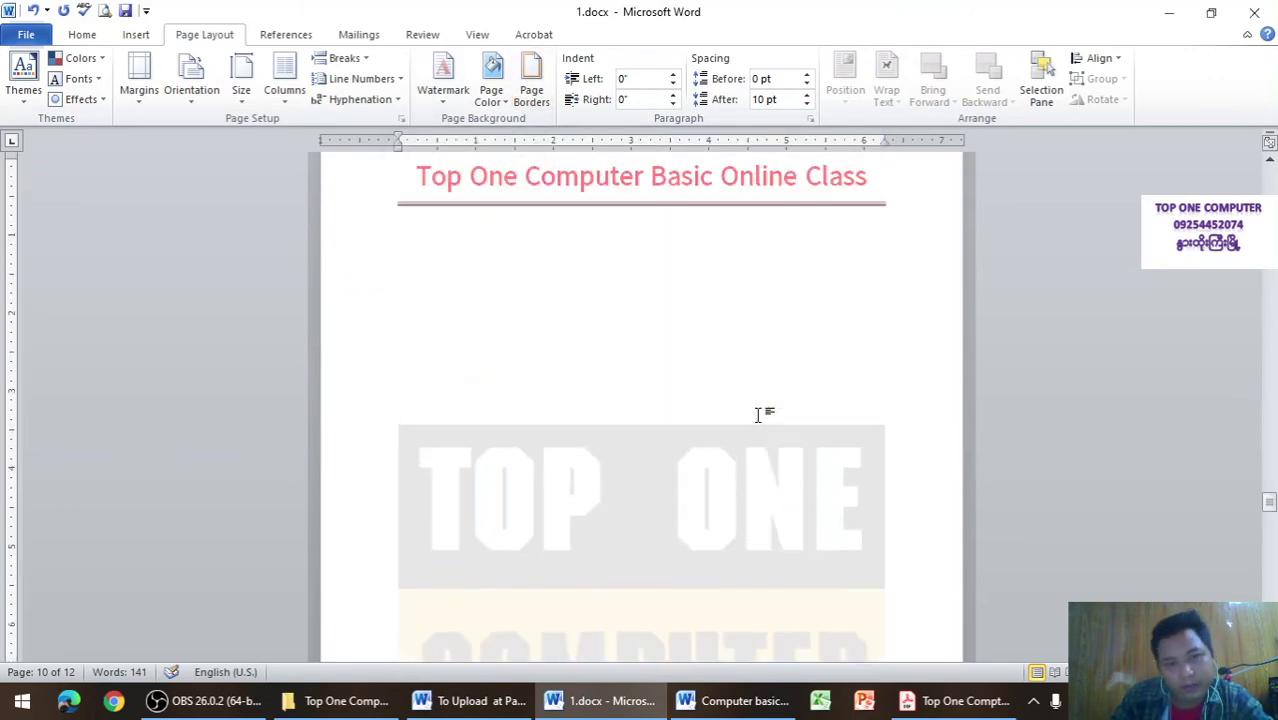
pyautogui.scroll(3, 758, 414)
pyautogui.scroll(-3, 758, 414)
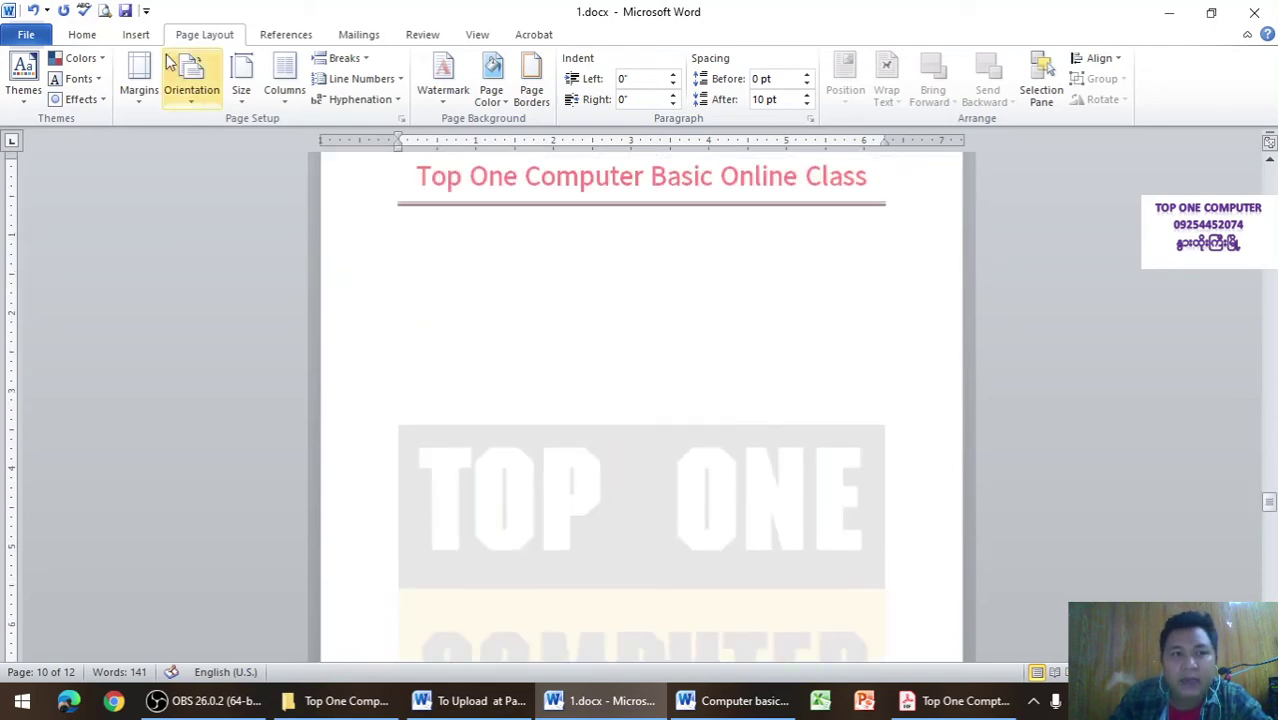
pyautogui.click(105, 11)
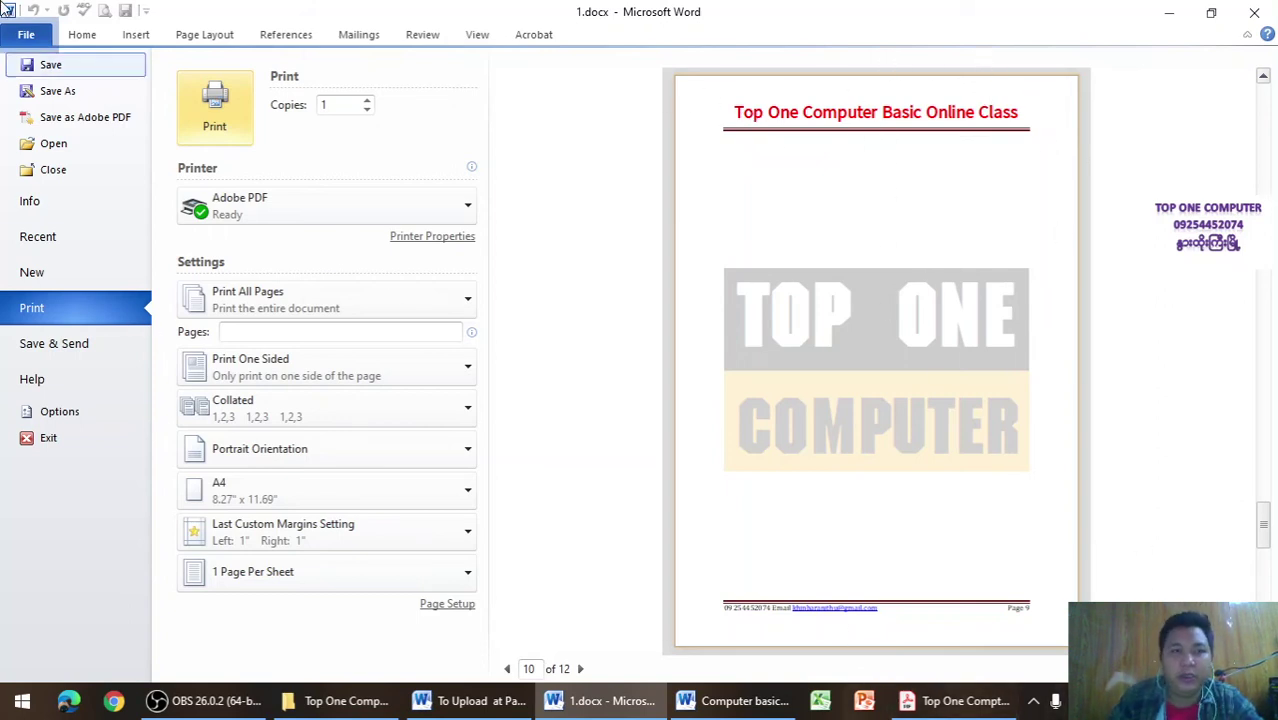
pyautogui.click(80, 38)
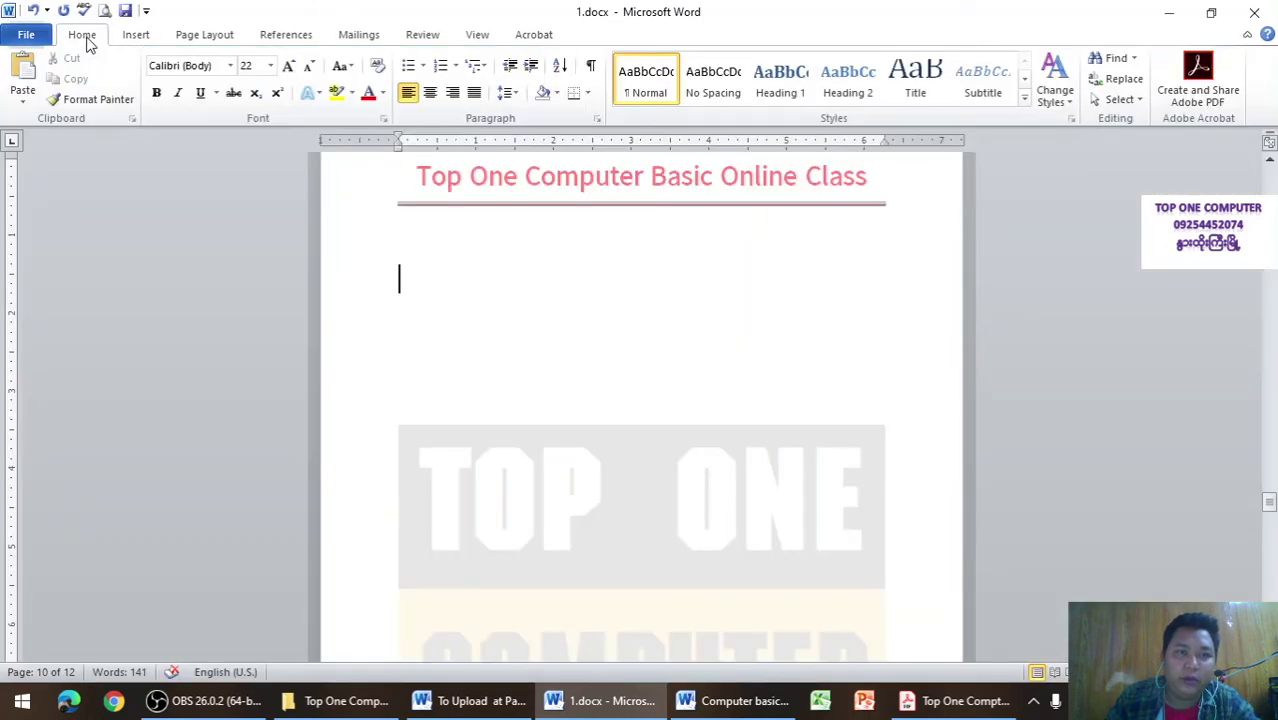
pyautogui.click(178, 40)
# Step: Frame the pages of 1.docx with a thick 3 pt box border and check it in Print Preview
pyautogui.click(531, 98)
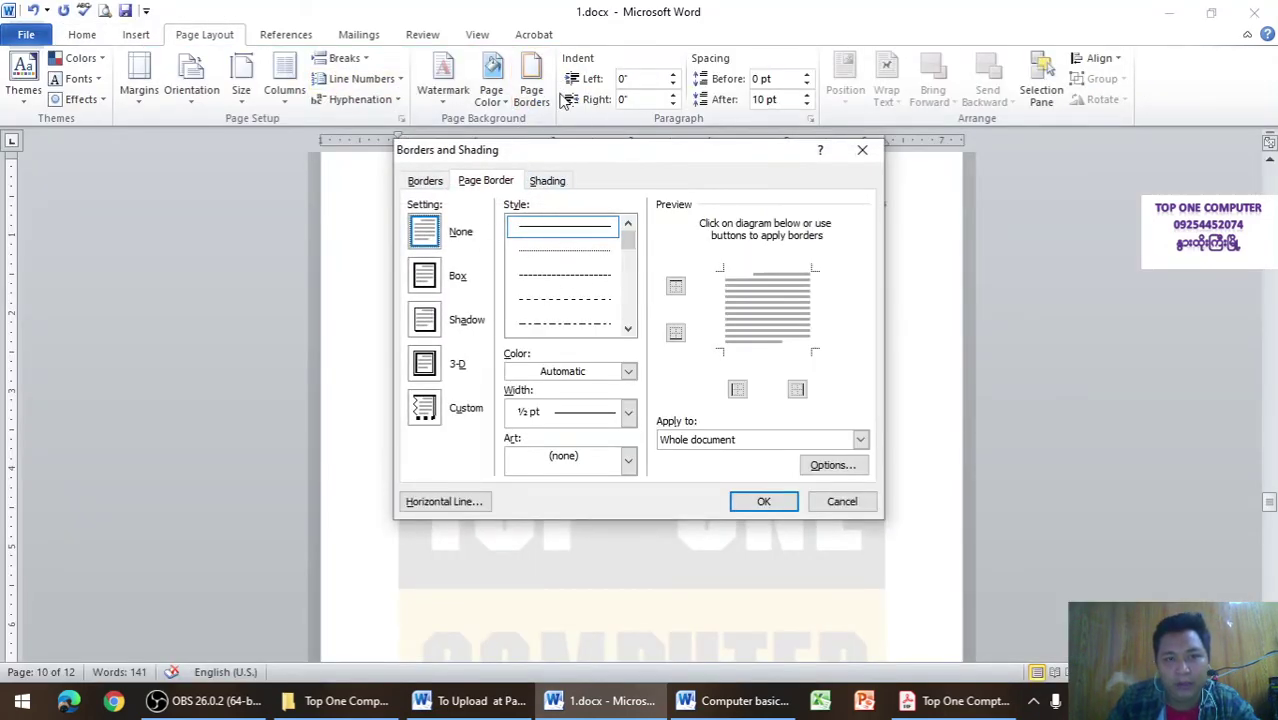
pyautogui.click(628, 331)
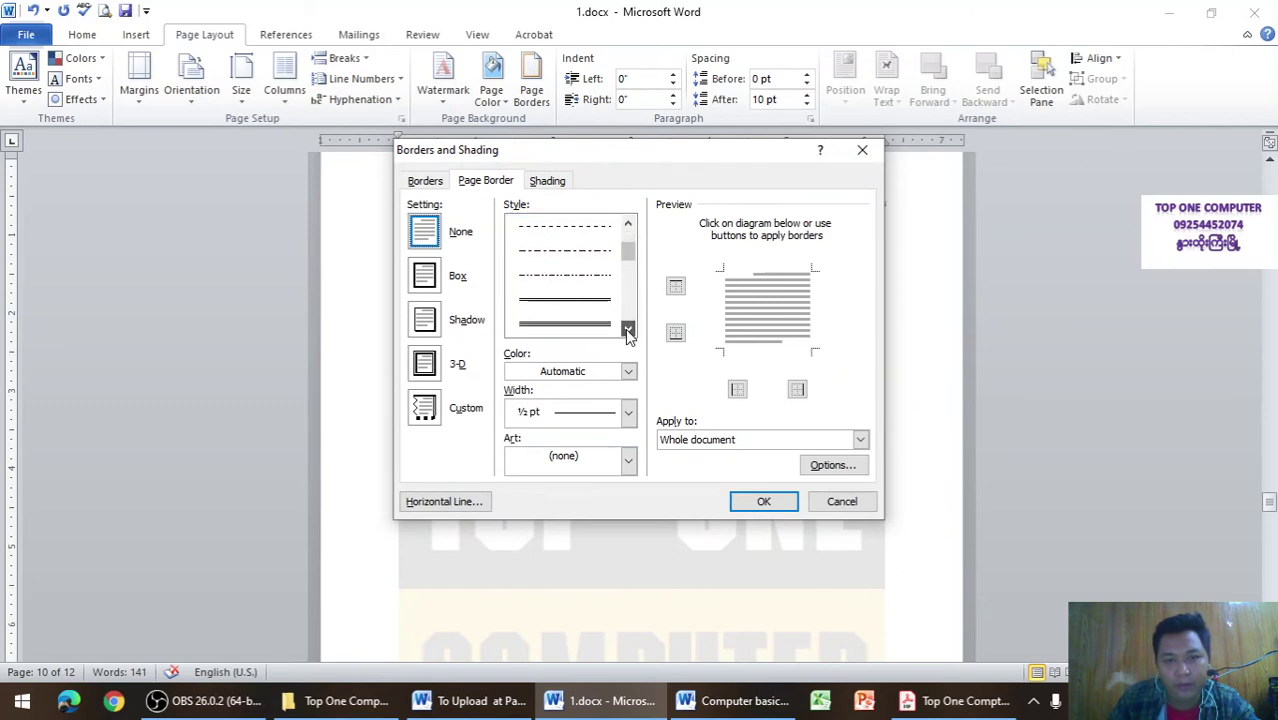
pyautogui.click(628, 331)
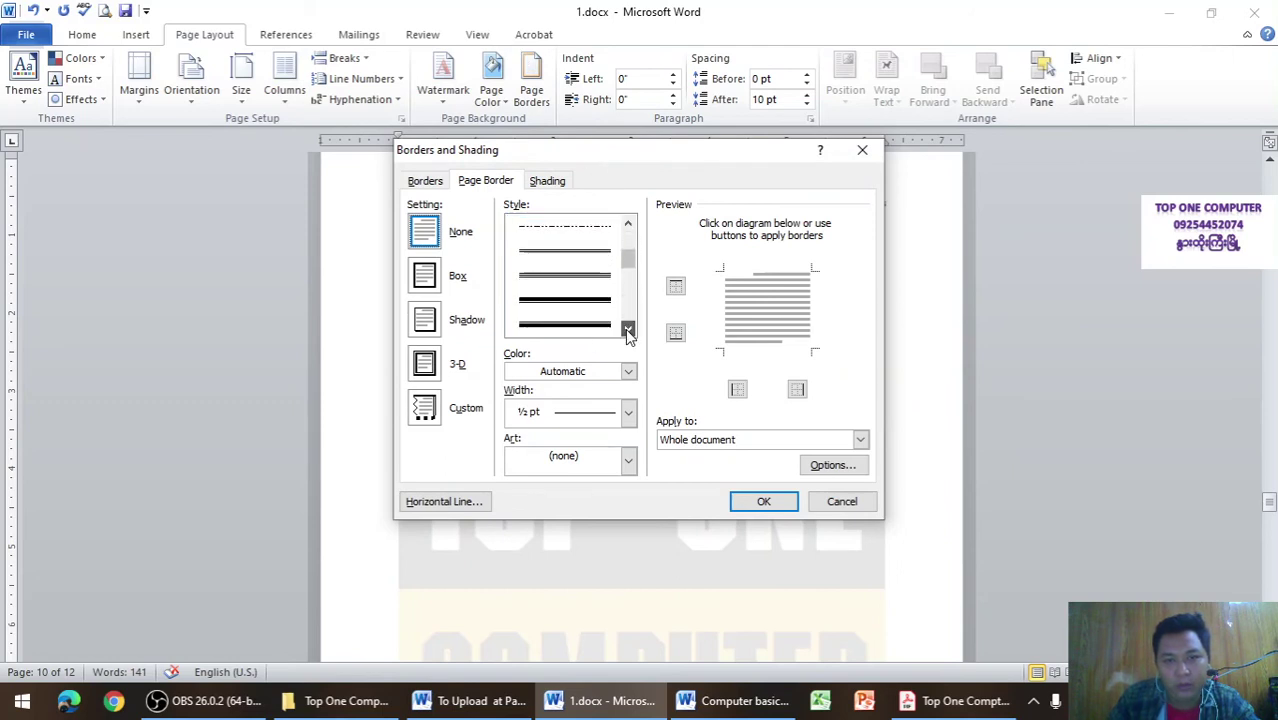
pyautogui.click(581, 306)
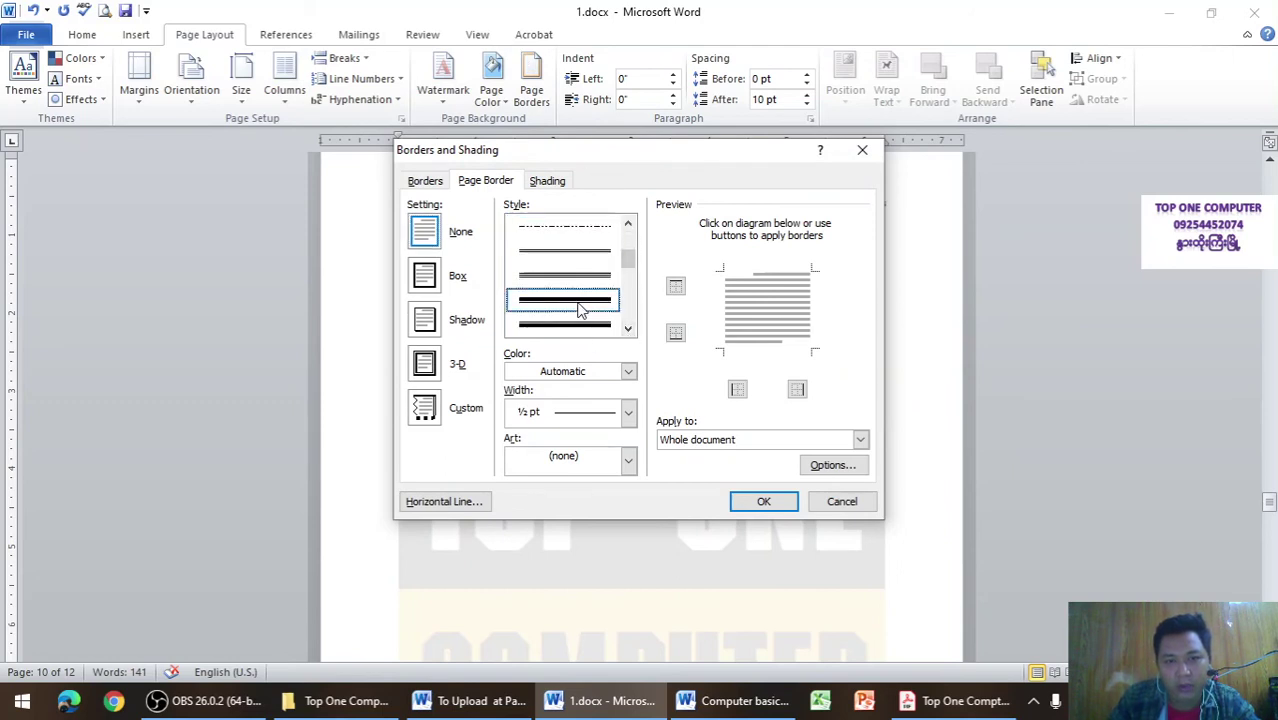
pyautogui.click(778, 506)
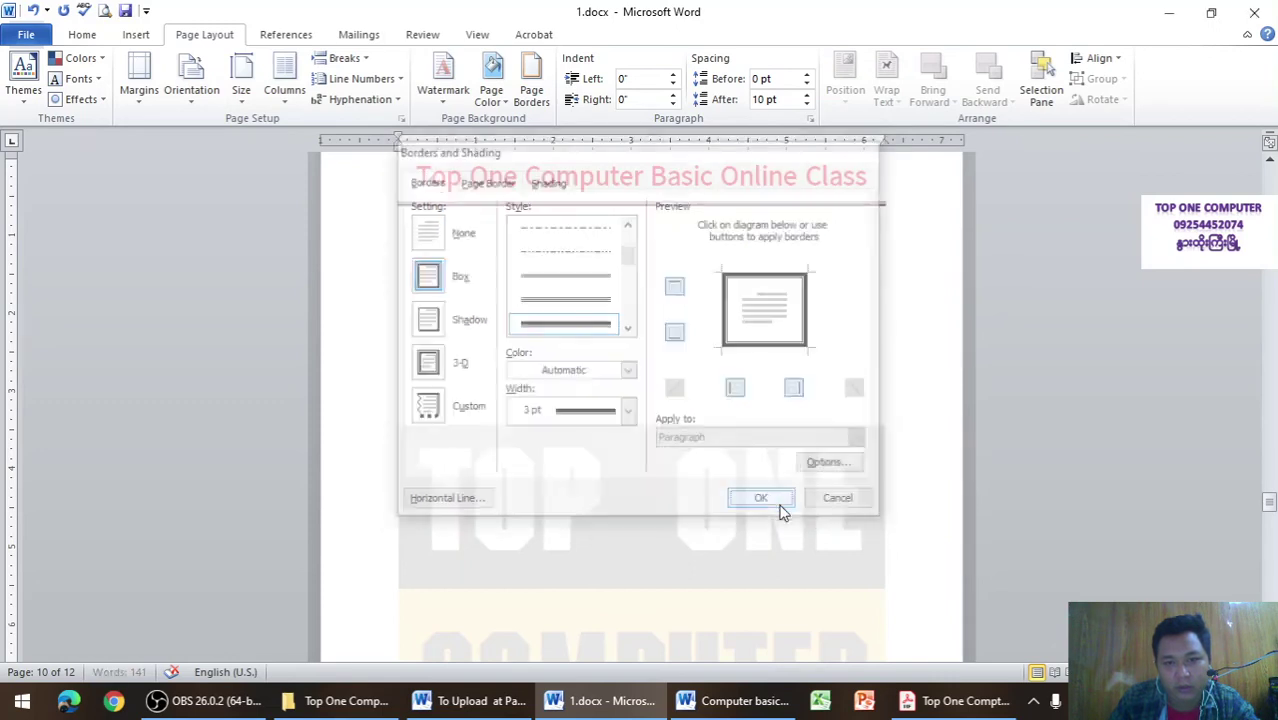
pyautogui.click(105, 12)
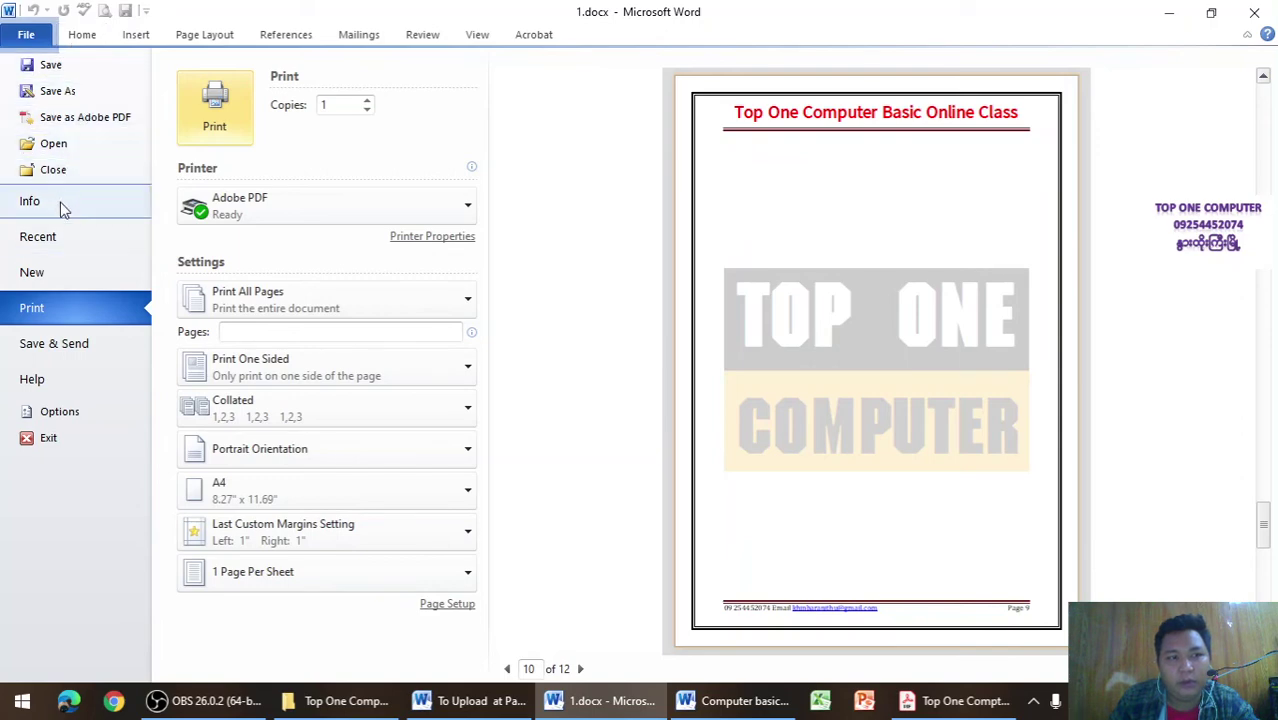
# Step: Create a new blank document, Document1, and bring it to the front from the taskbar
pyautogui.click(56, 273)
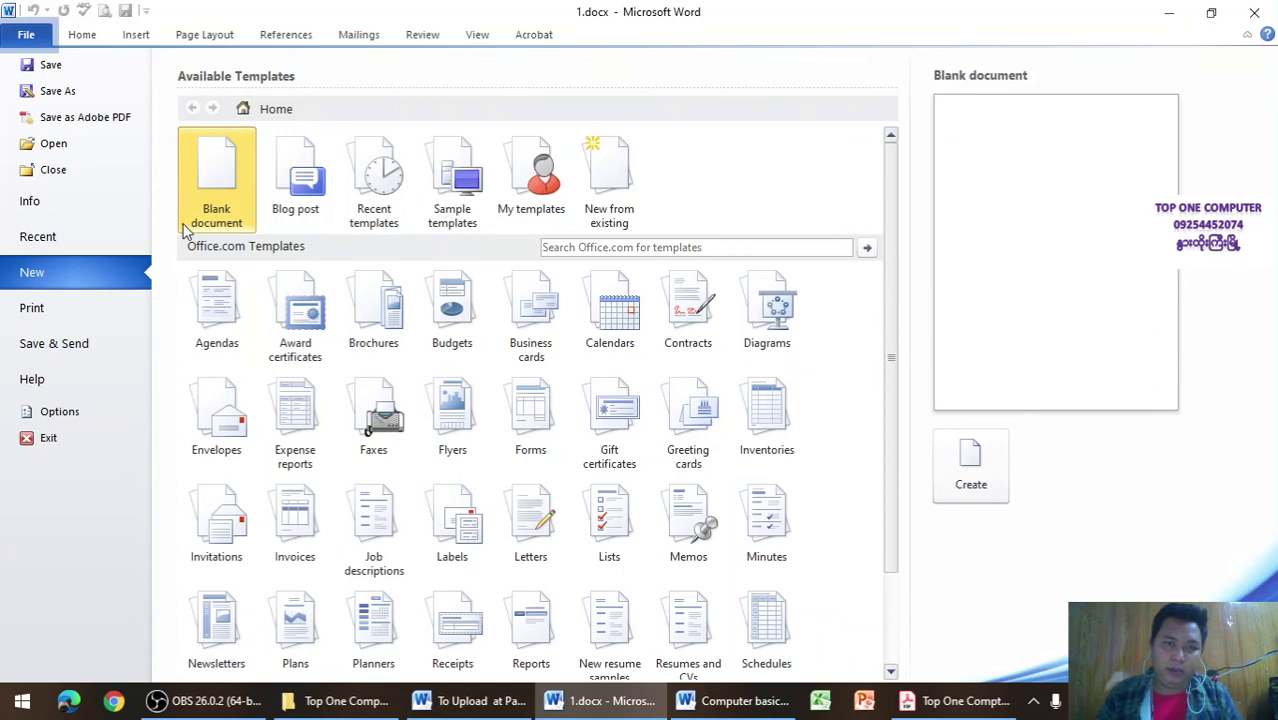
pyautogui.doubleClick(239, 170)
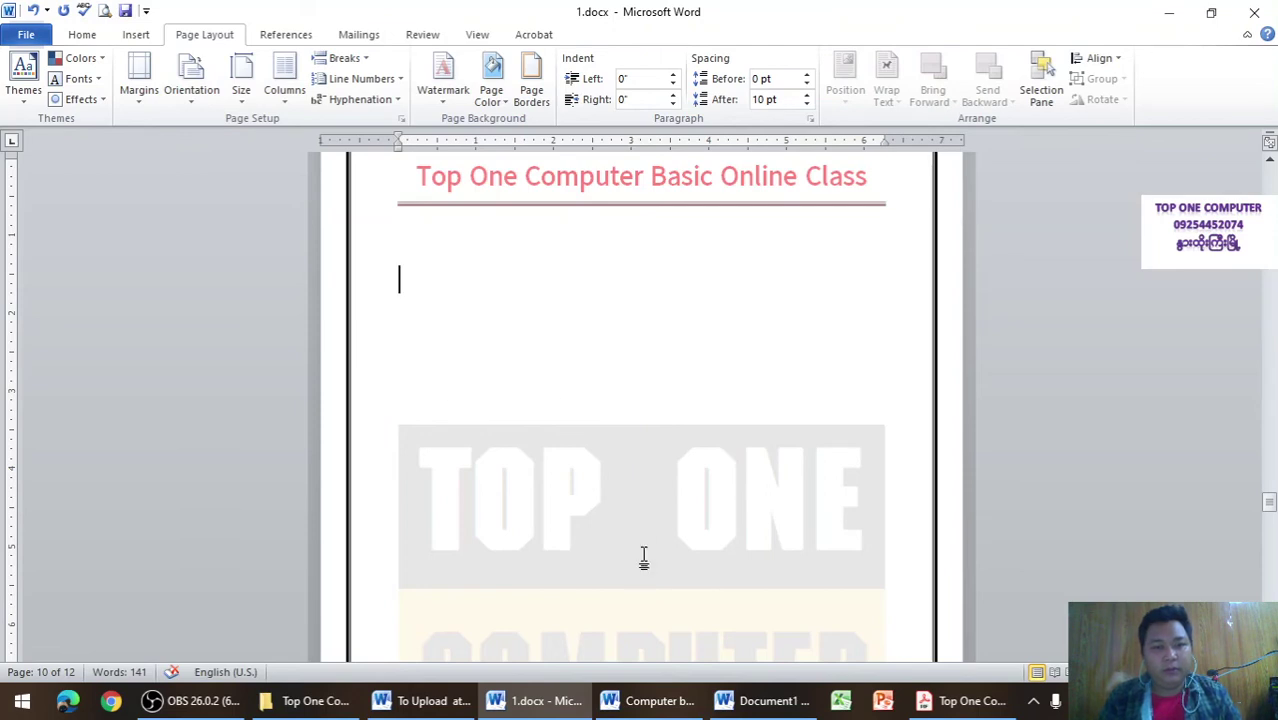
pyautogui.click(636, 705)
pyautogui.click(752, 703)
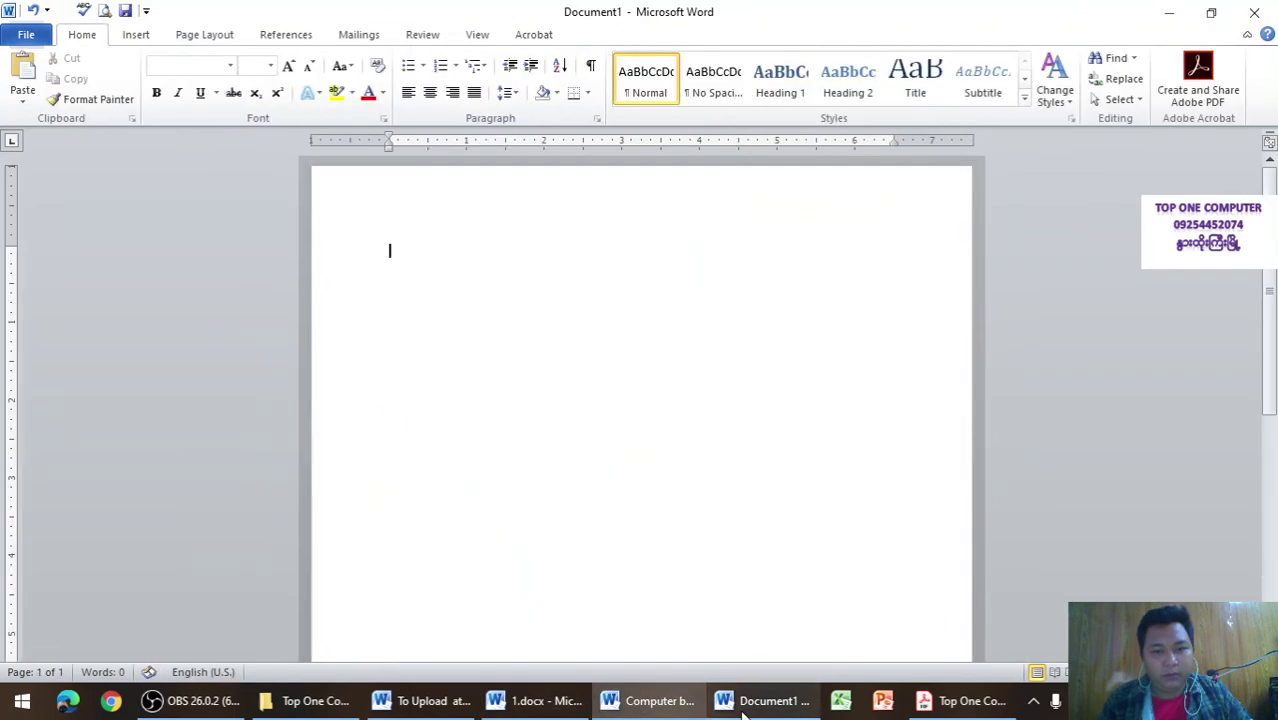
# Step: Give the blank document a double-line box page border
pyautogui.click(226, 38)
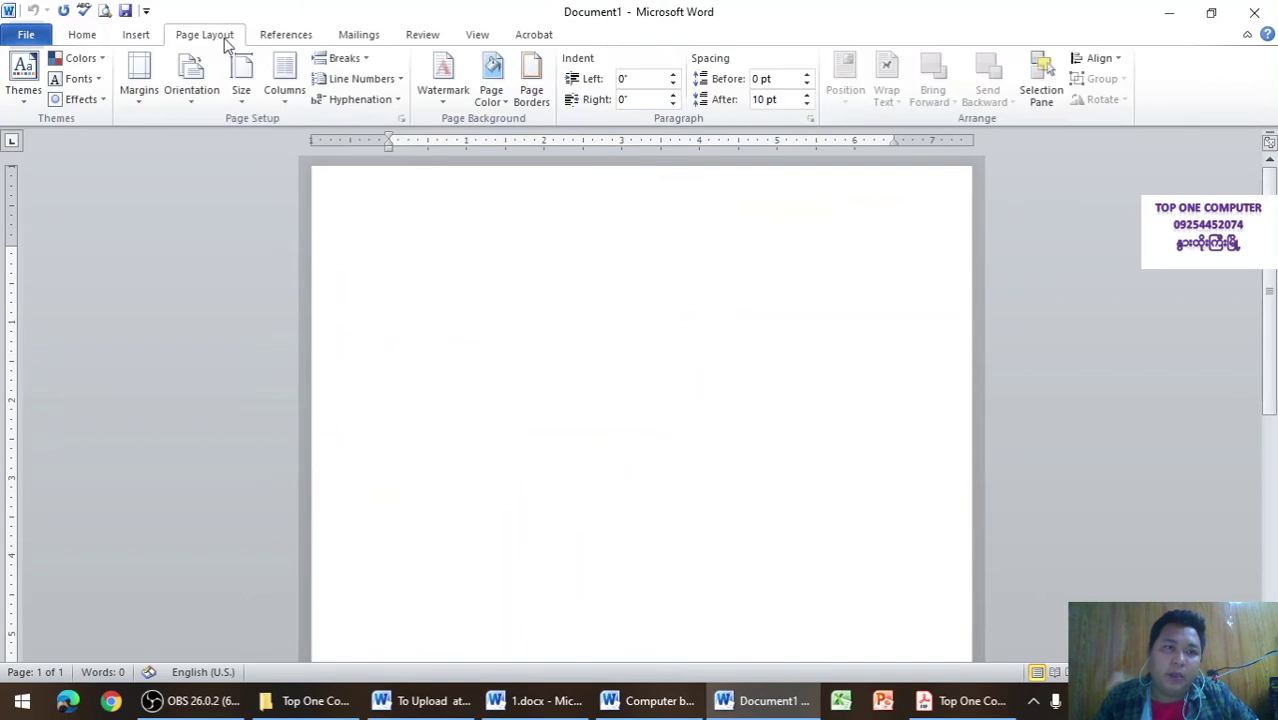
pyautogui.click(531, 88)
pyautogui.scroll(-5, 577, 311)
pyautogui.scroll(-2, 577, 311)
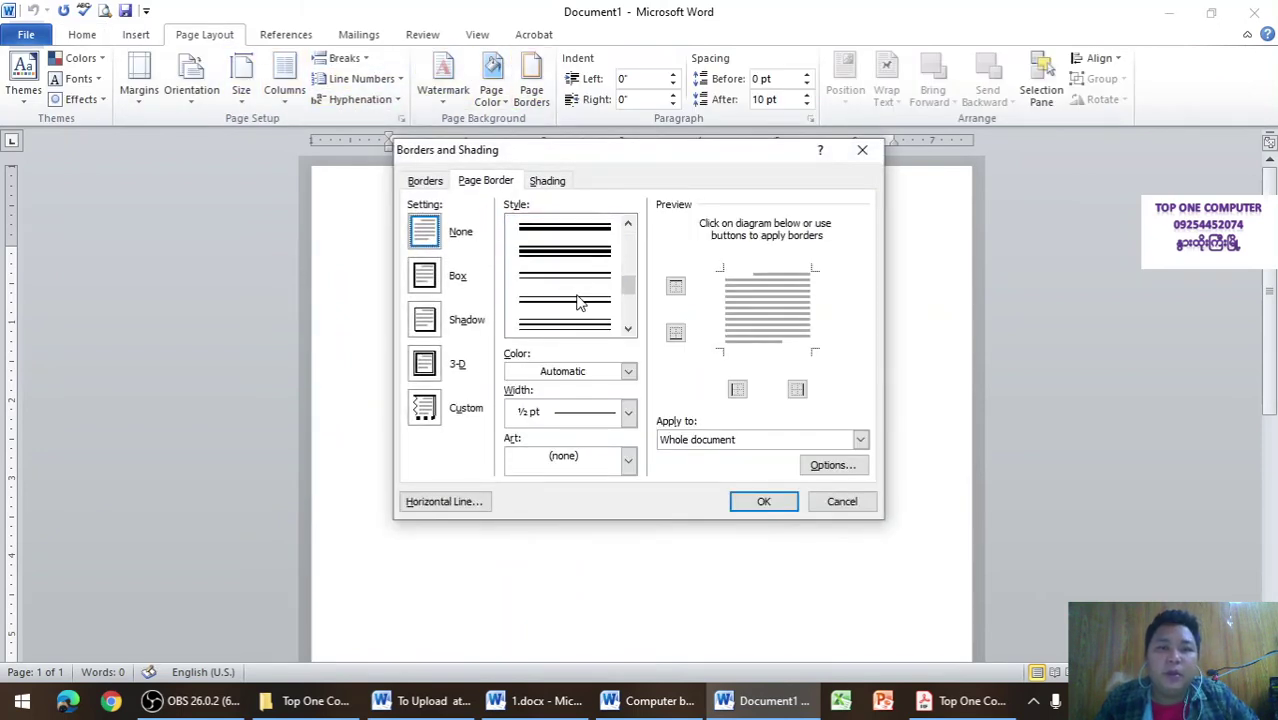
pyautogui.click(565, 324)
pyautogui.click(764, 501)
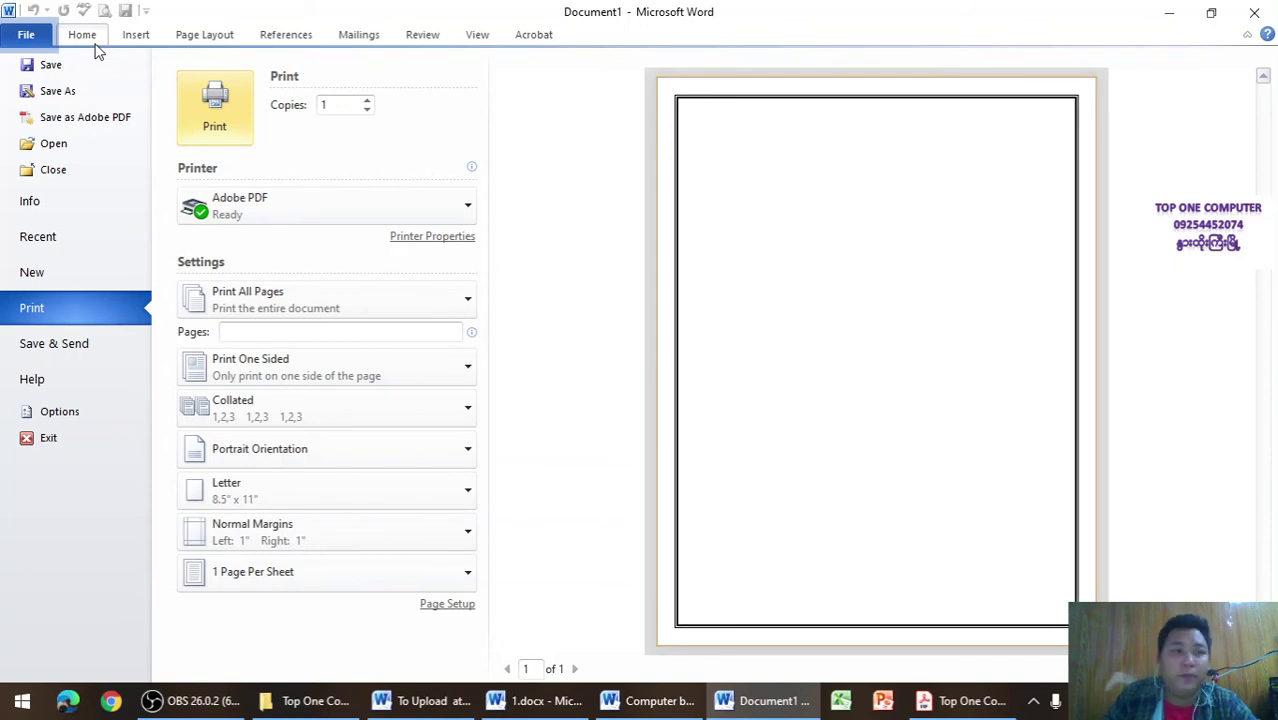
pyautogui.click(212, 37)
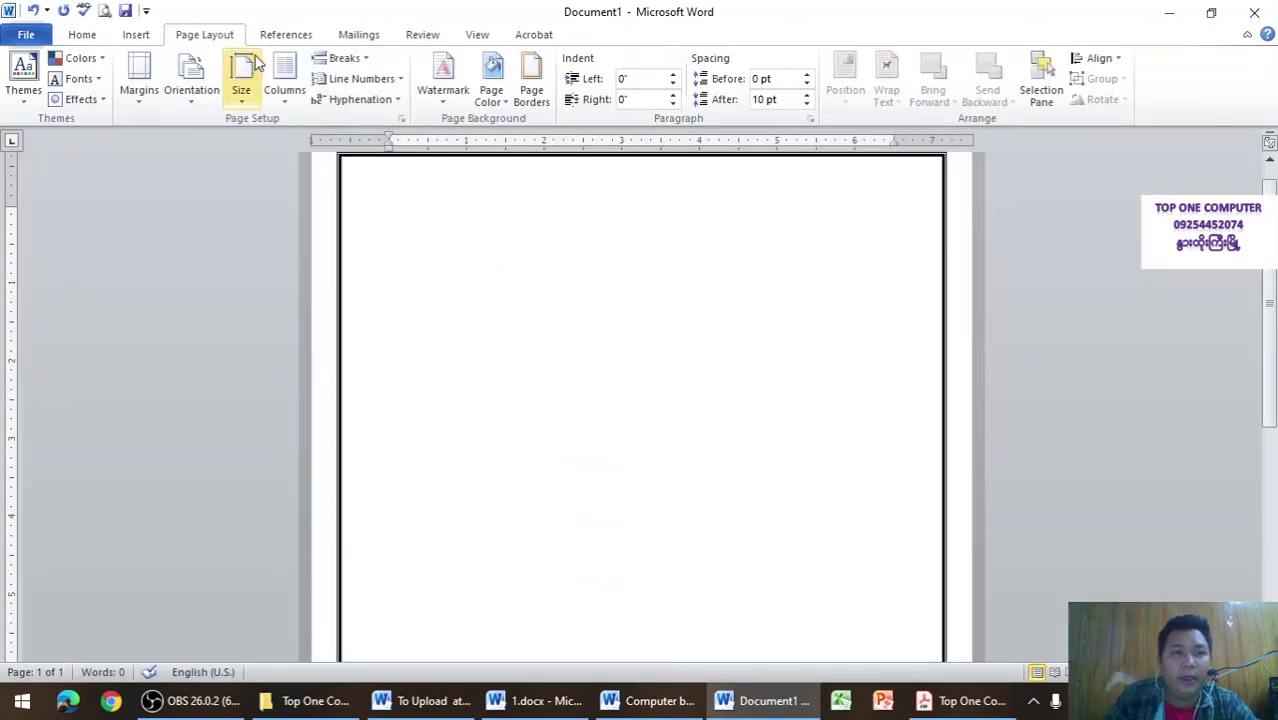
# Step: Change the page border to a thin single solid line in red
pyautogui.click(496, 92)
pyautogui.click(536, 93)
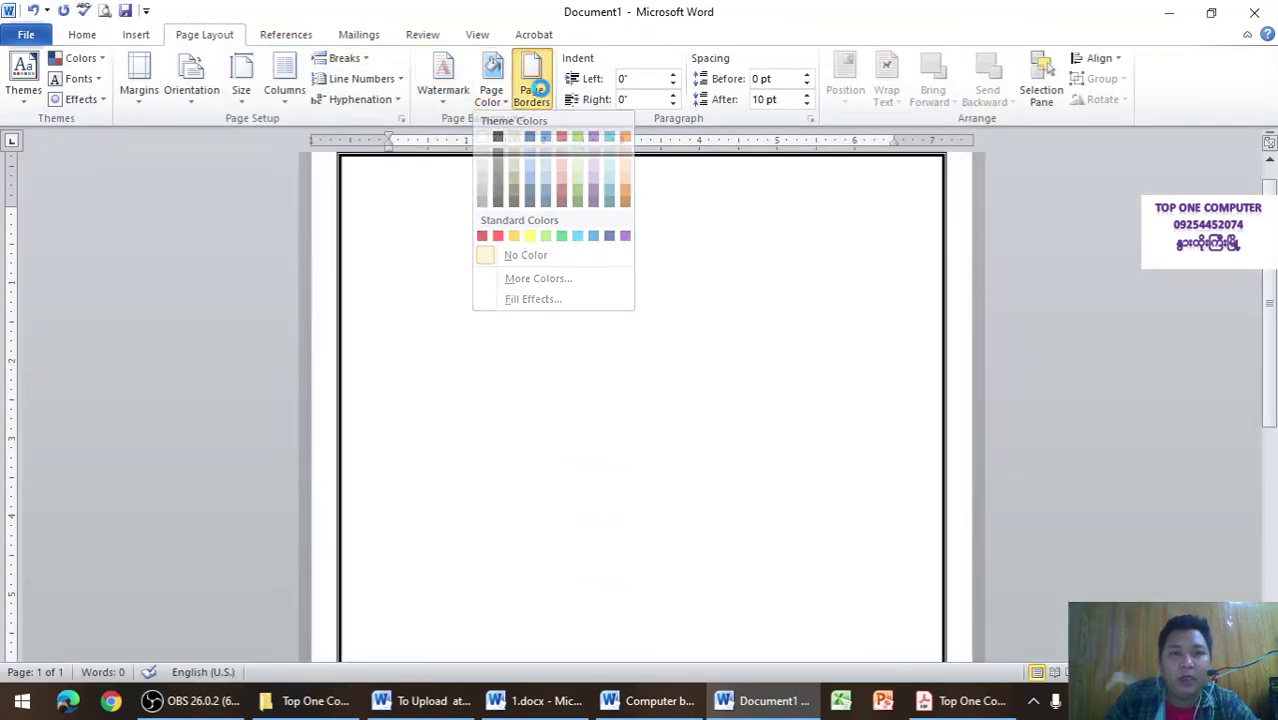
pyautogui.click(628, 371)
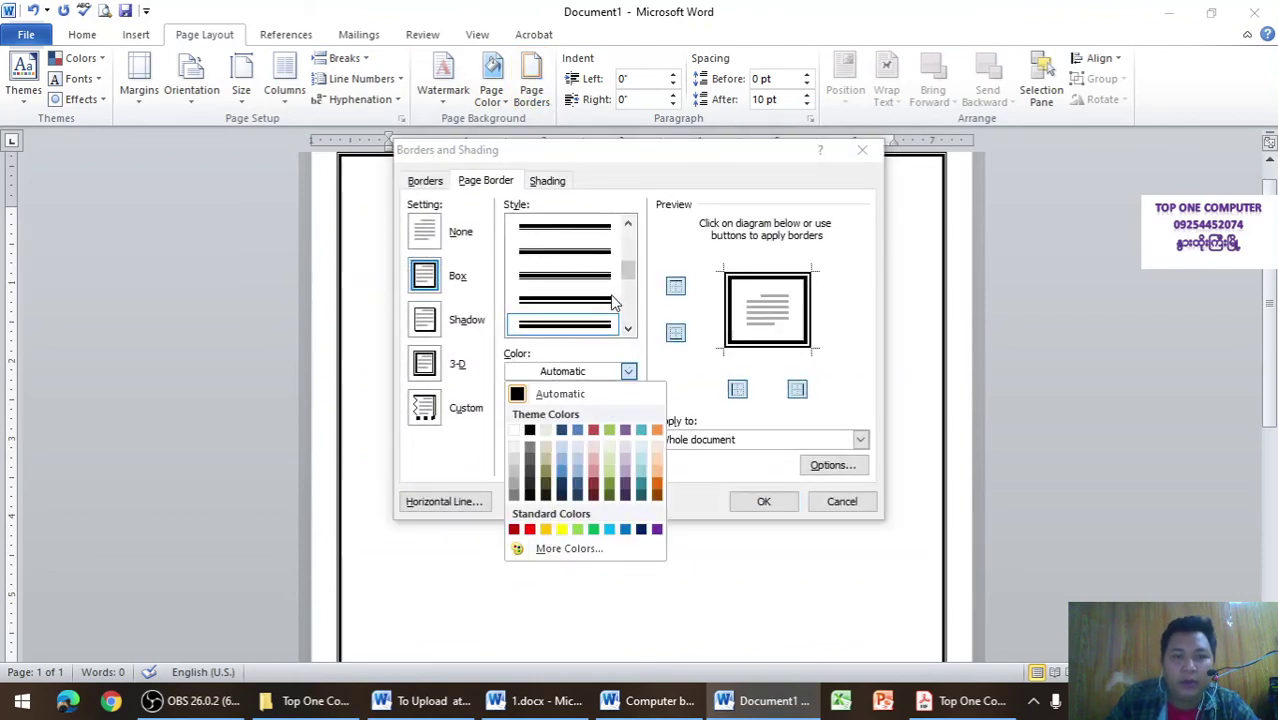
pyautogui.moveTo(622, 272); pyautogui.dragTo(627, 255)
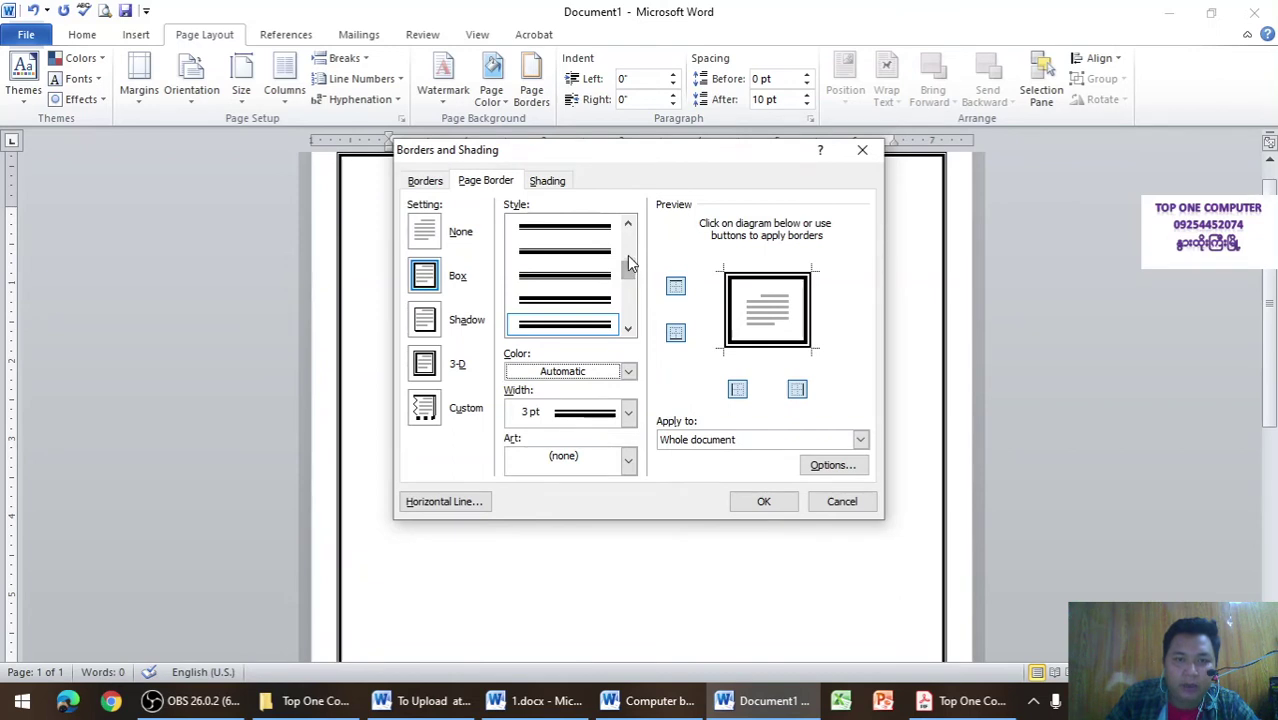
pyautogui.click(566, 323)
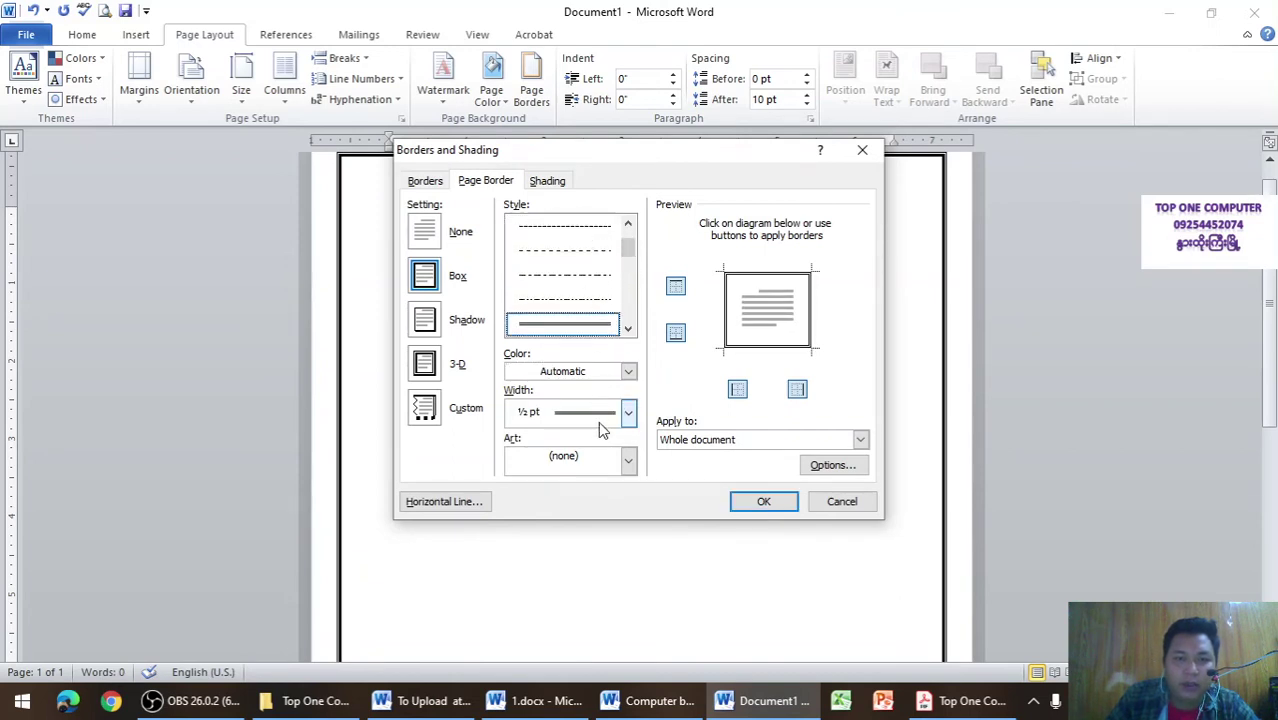
pyautogui.click(628, 372)
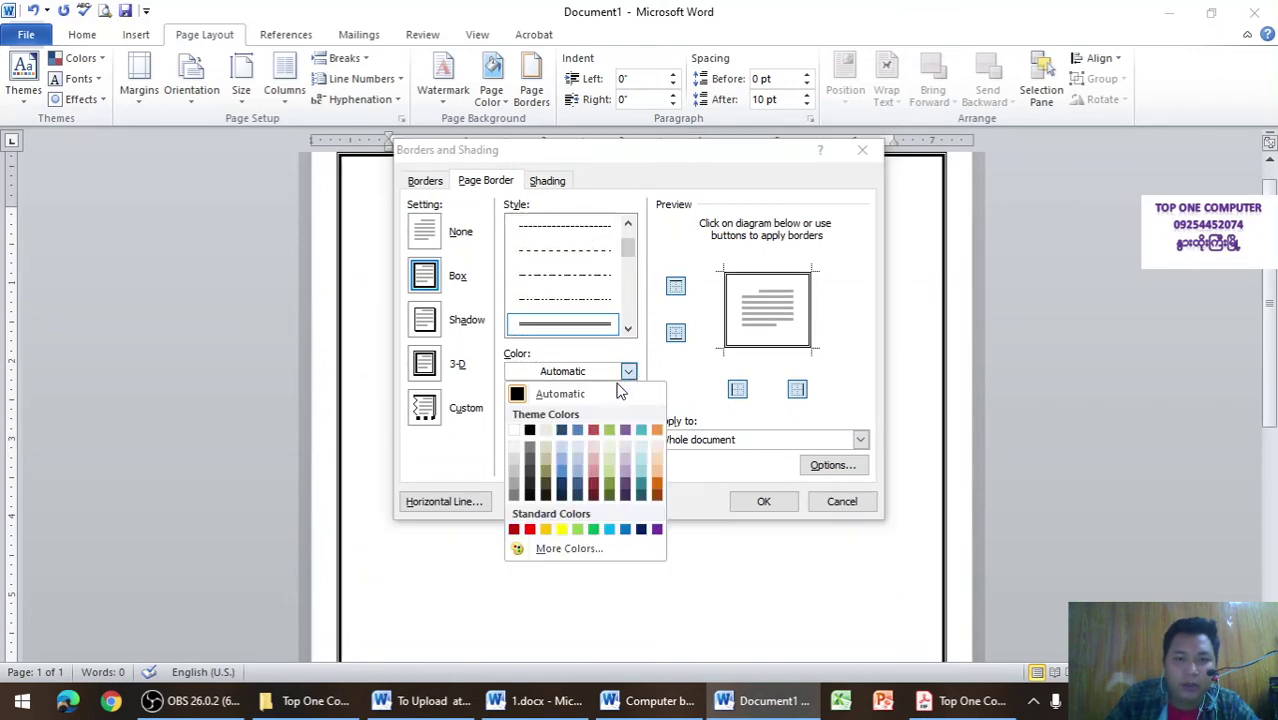
pyautogui.click(529, 529)
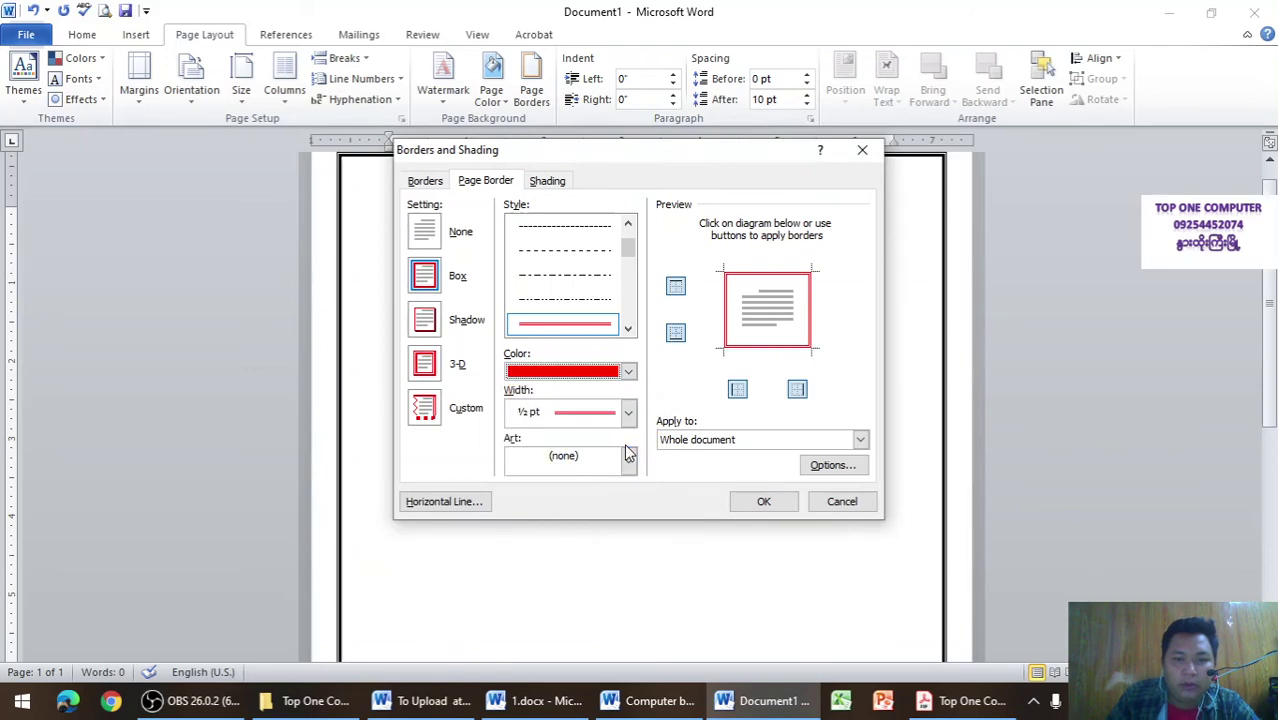
pyautogui.click(762, 502)
# Step: Preview the red-bordered page, then close the blank document
pyautogui.scroll(1, 710, 390)
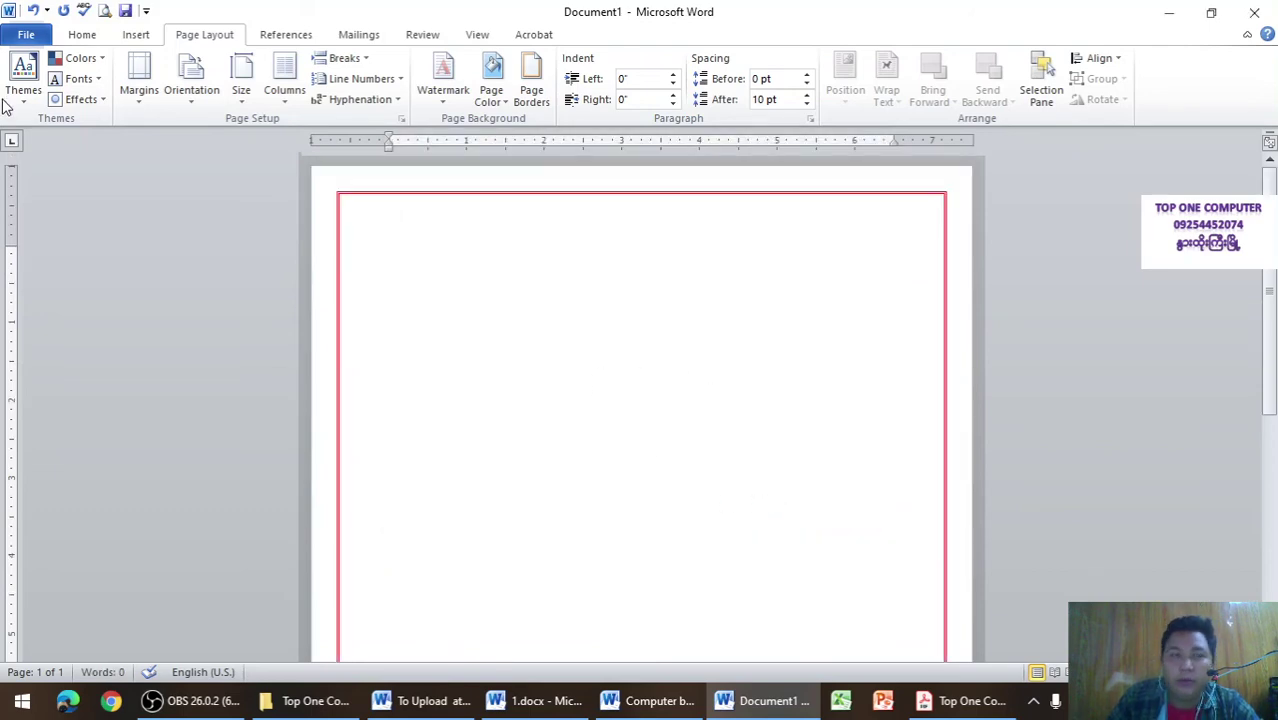
pyautogui.click(103, 9)
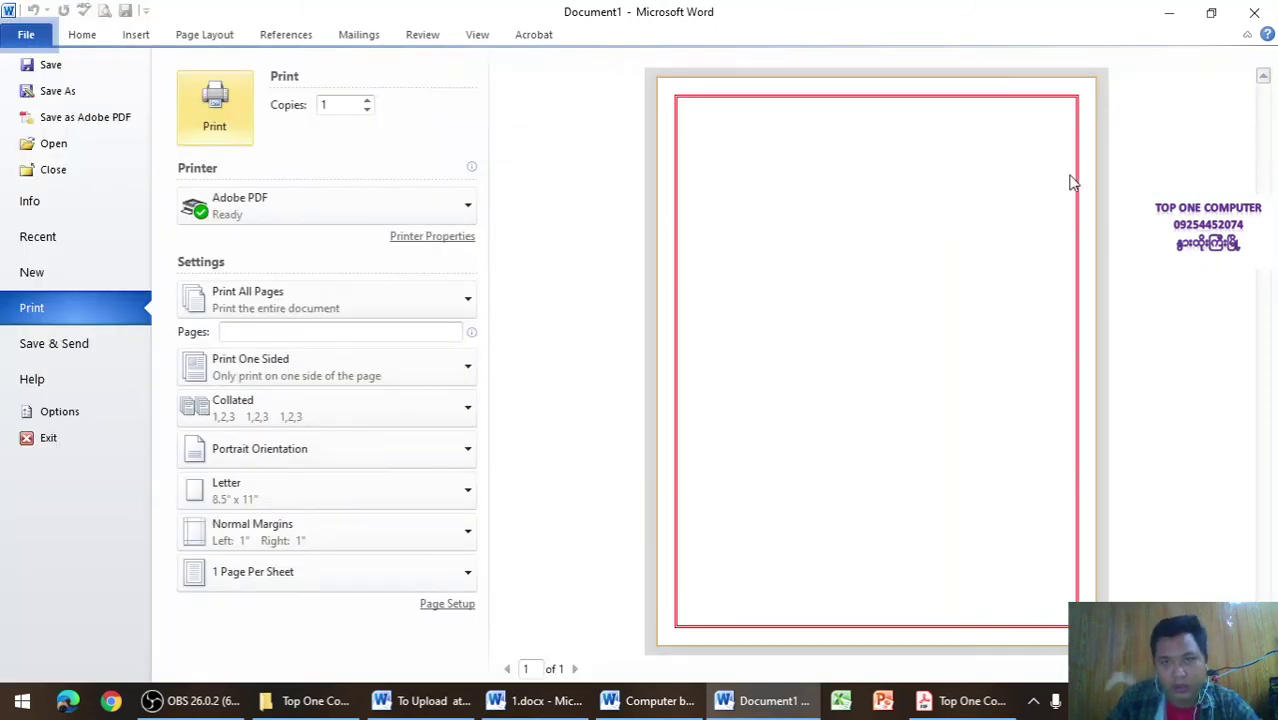
pyautogui.click(226, 40)
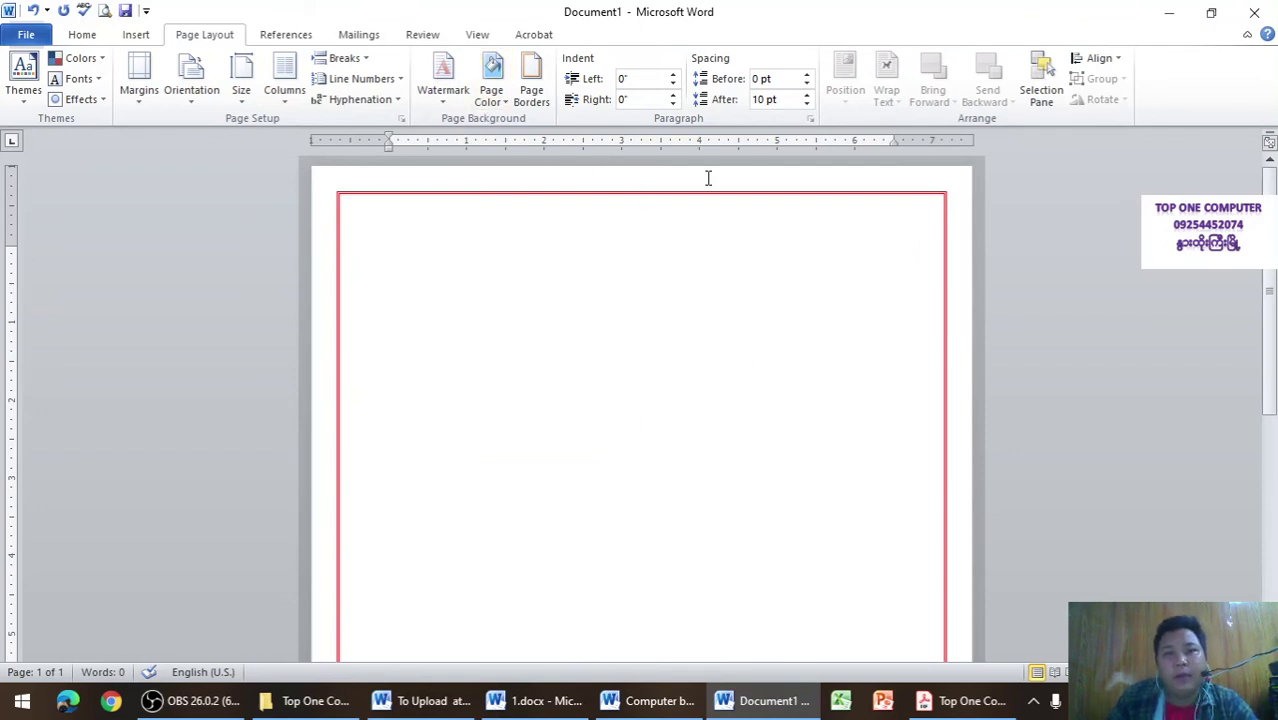
pyautogui.hotkey('alt', 'Tab')
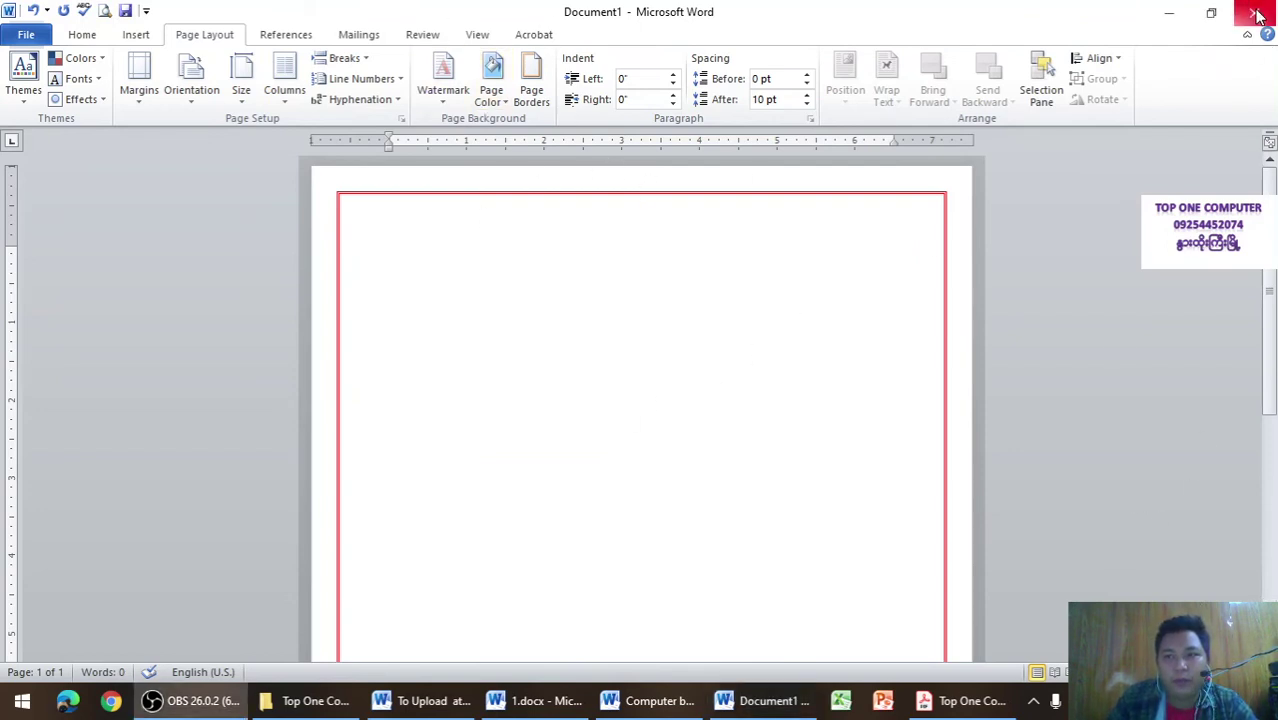
pyautogui.click(1254, 12)
# Step: Close Document1 without saving and close the advertisement document with its changes saved
pyautogui.click(652, 376)
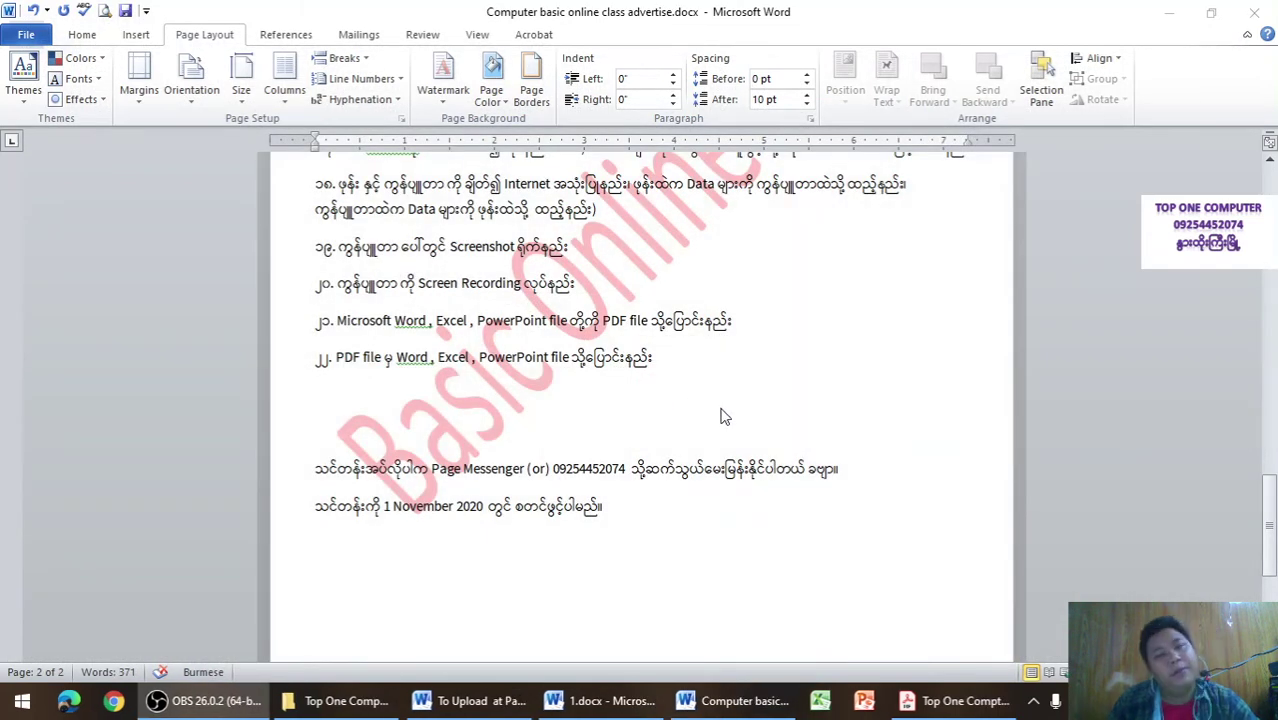
pyautogui.click(1240, 10)
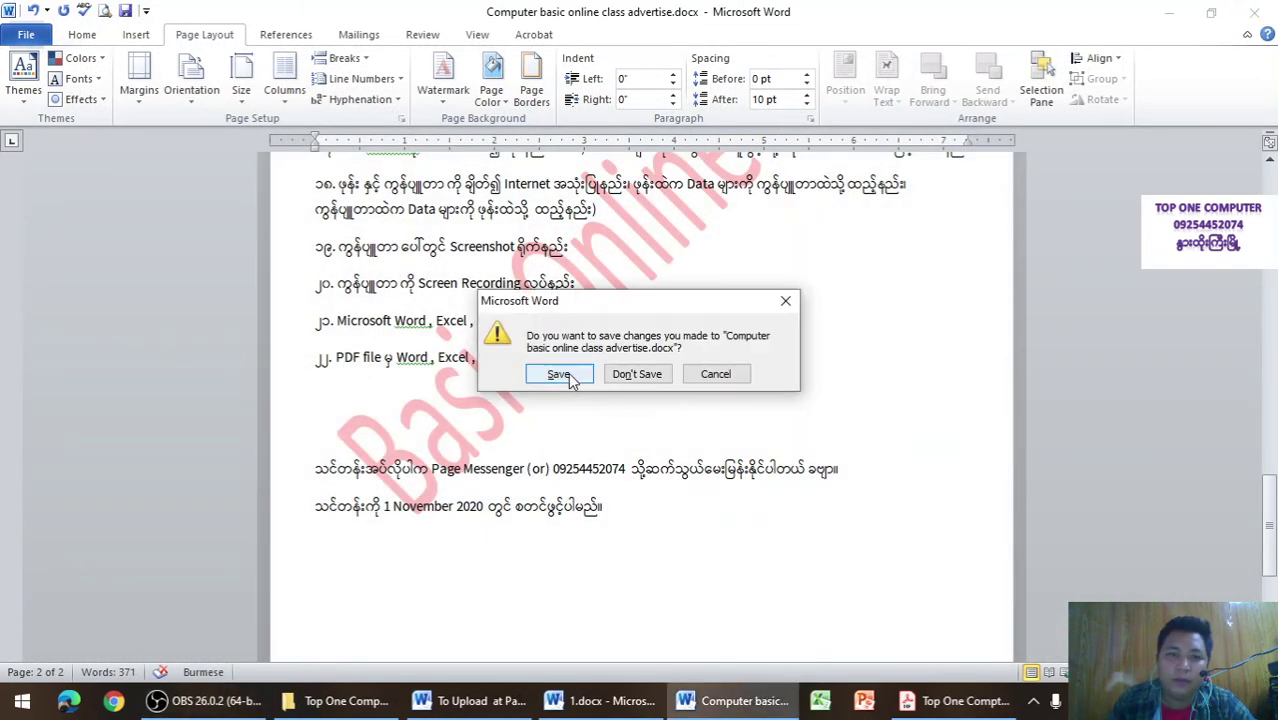
pyautogui.click(568, 376)
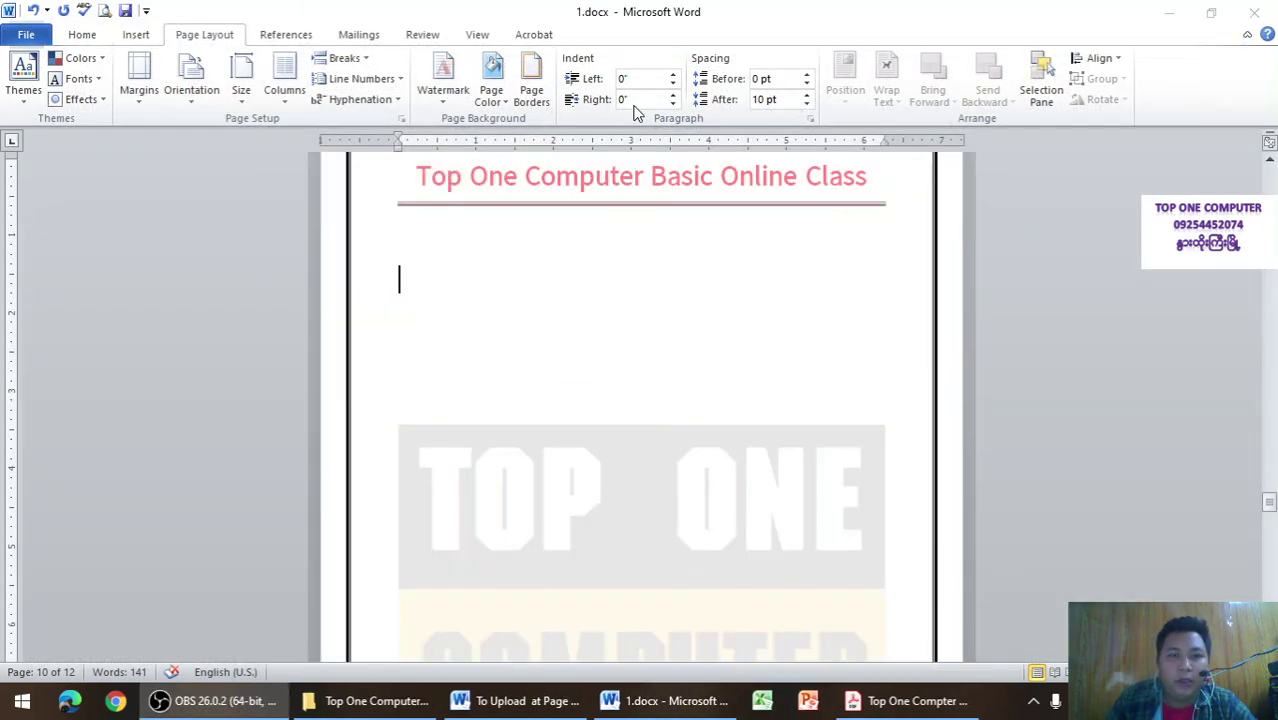
# Step: Scroll 1.docx back up to page 4 and focus its window
pyautogui.scroll(3, 530, 423)
pyautogui.scroll(5, 530, 423)
pyautogui.scroll(15, 530, 423)
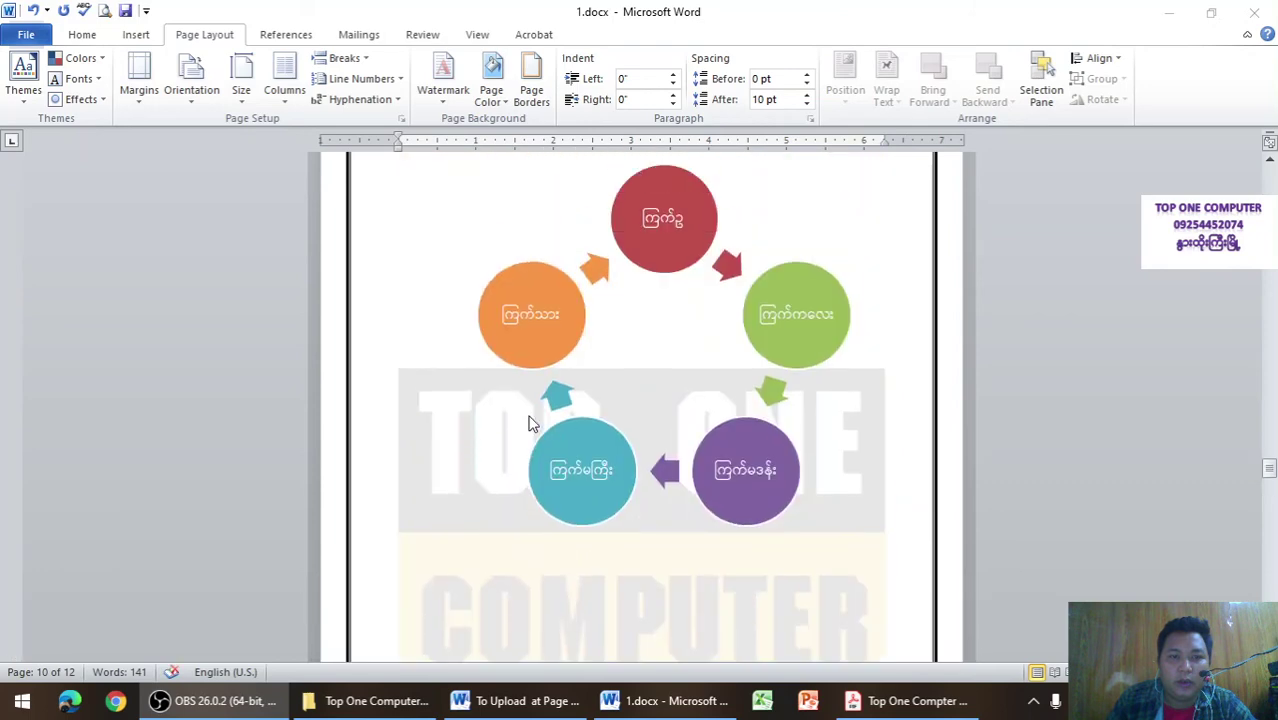
pyautogui.scroll(4, 530, 423)
pyautogui.scroll(3, 530, 423)
pyautogui.scroll(3, 530, 423)
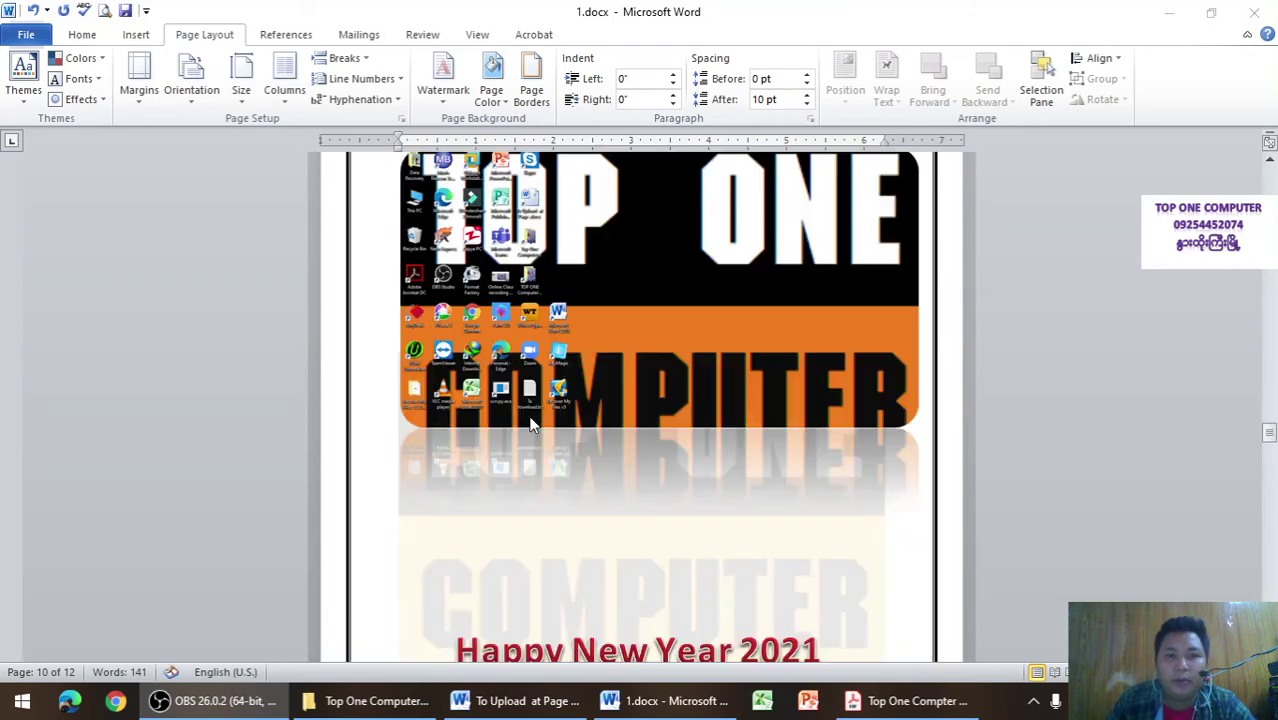
pyautogui.scroll(1, 530, 423)
pyautogui.scroll(8, 530, 423)
pyautogui.scroll(5, 530, 423)
pyautogui.scroll(8, 530, 423)
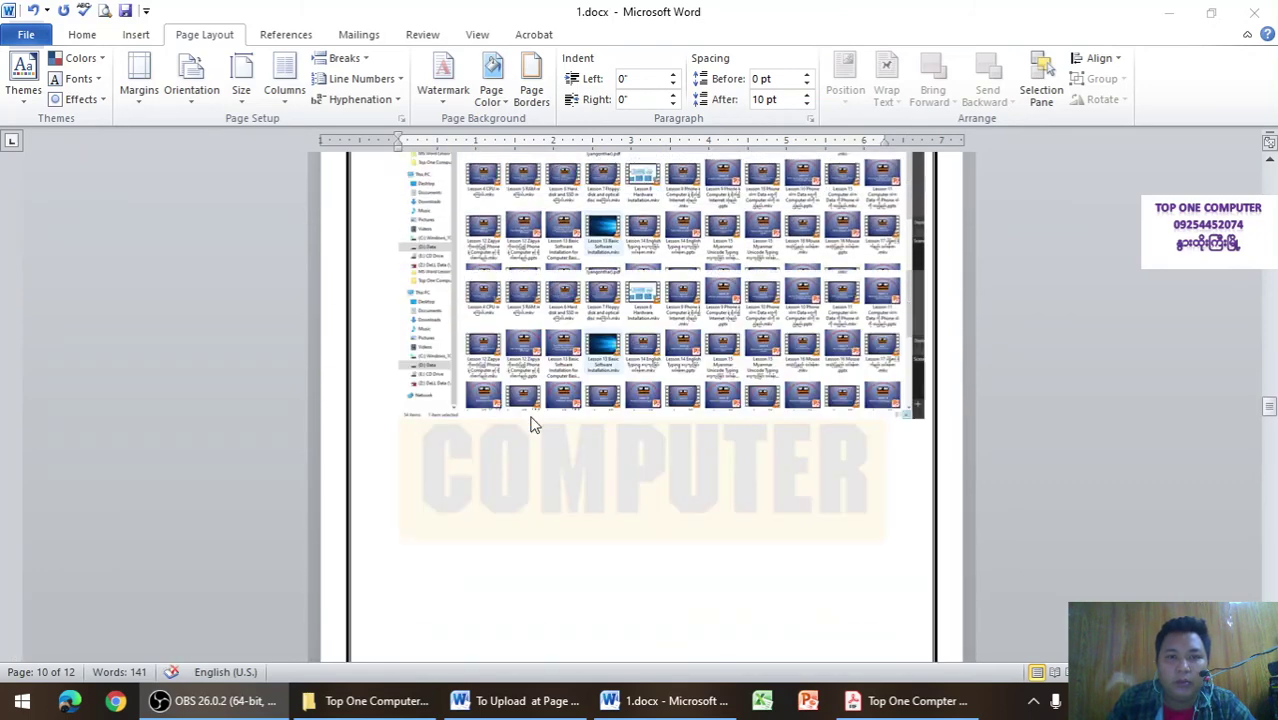
pyautogui.scroll(8, 530, 423)
pyautogui.scroll(8, 530, 423)
pyautogui.scroll(2, 530, 423)
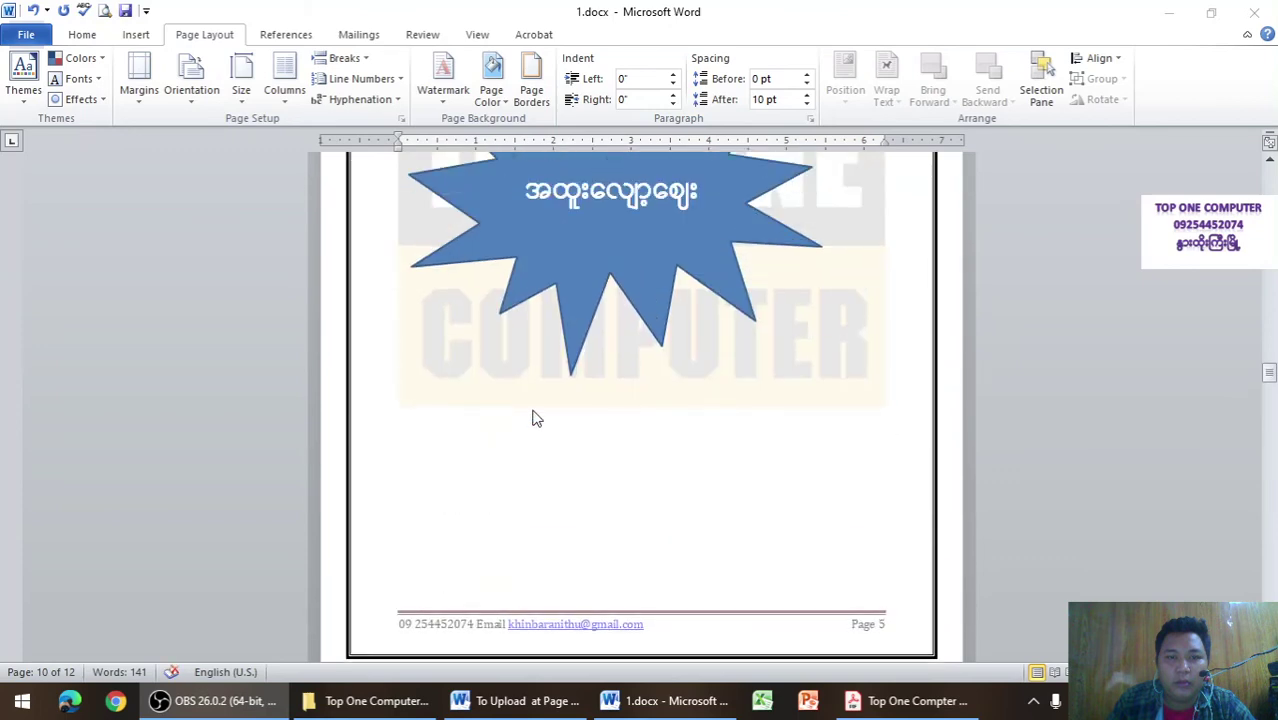
pyautogui.scroll(6, 530, 418)
pyautogui.scroll(6, 531, 416)
pyautogui.scroll(6, 533, 414)
pyautogui.scroll(6, 531, 413)
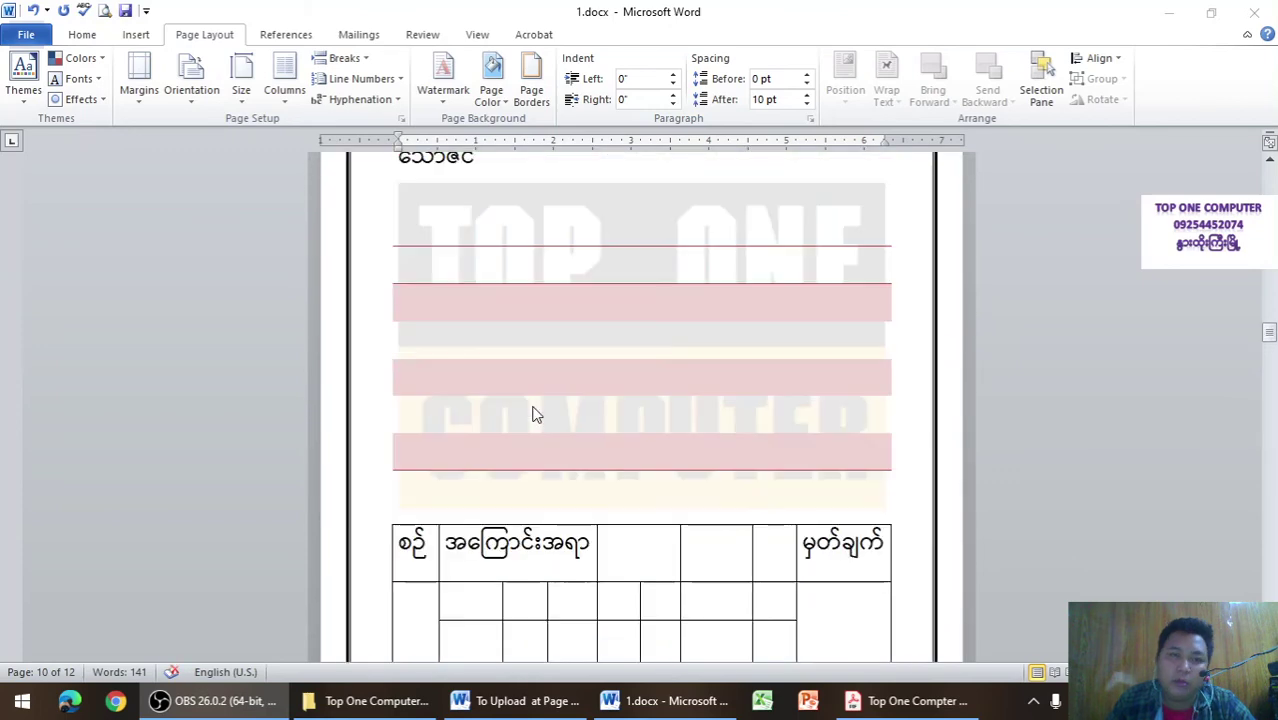
pyautogui.scroll(5, 531, 413)
pyautogui.scroll(3, 531, 413)
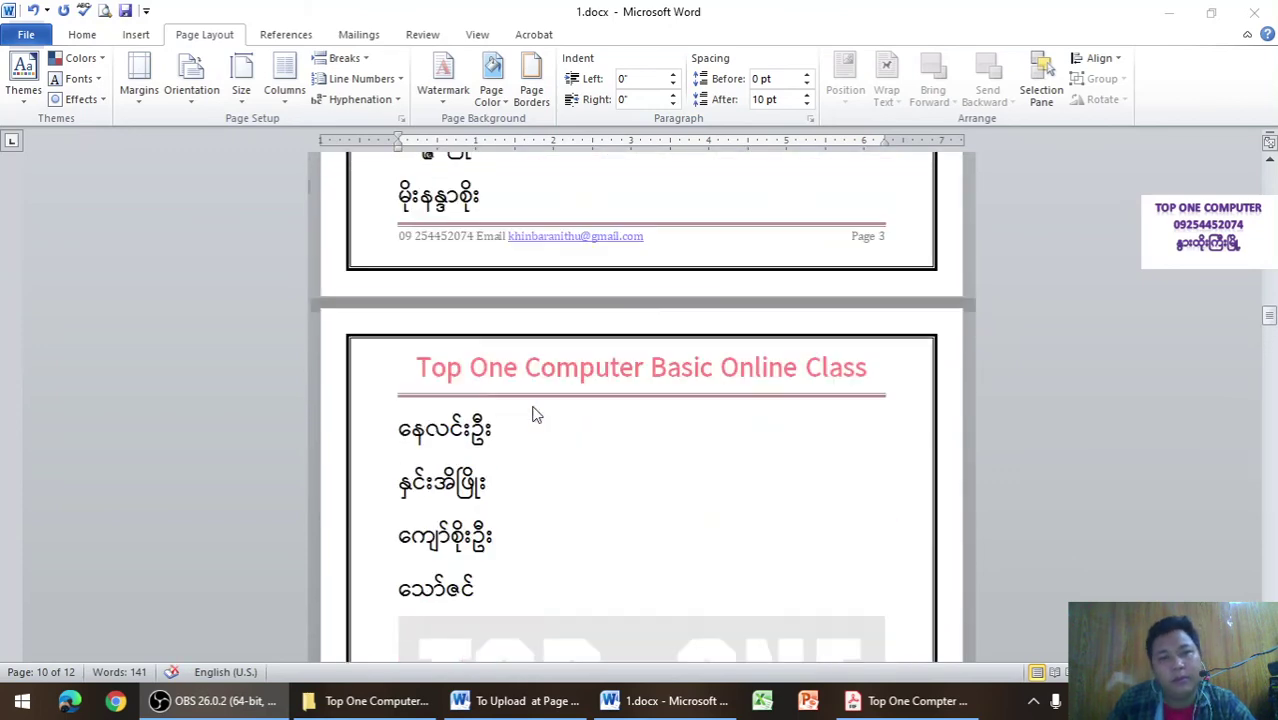
pyautogui.click(410, 431)
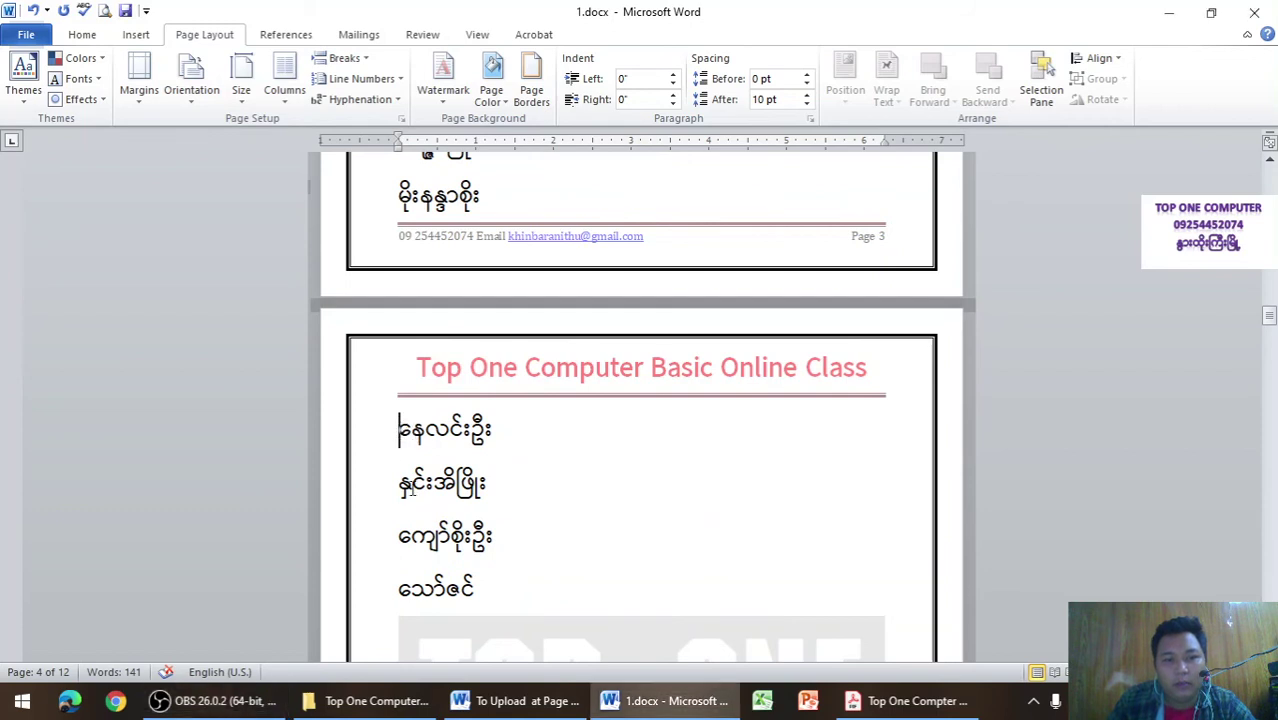
# Step: Set the left indent of the four Burmese name lines to 0.1 inch
pyautogui.keyDown('shift'); pyautogui.click(450, 612); pyautogui.keyUp('shift')
pyautogui.click(674, 75)
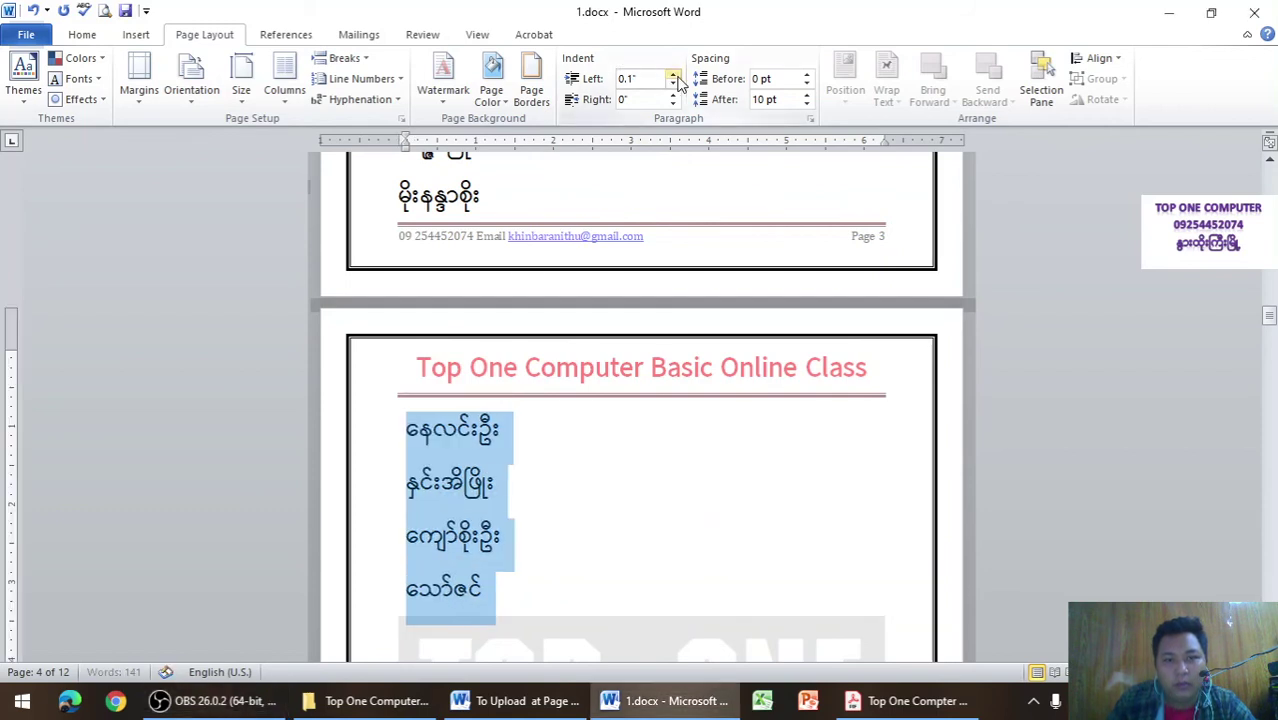
pyautogui.doubleClick(674, 75)
pyautogui.tripleClick(674, 75)
pyautogui.tripleClick(674, 75)
pyautogui.doubleClick(674, 76)
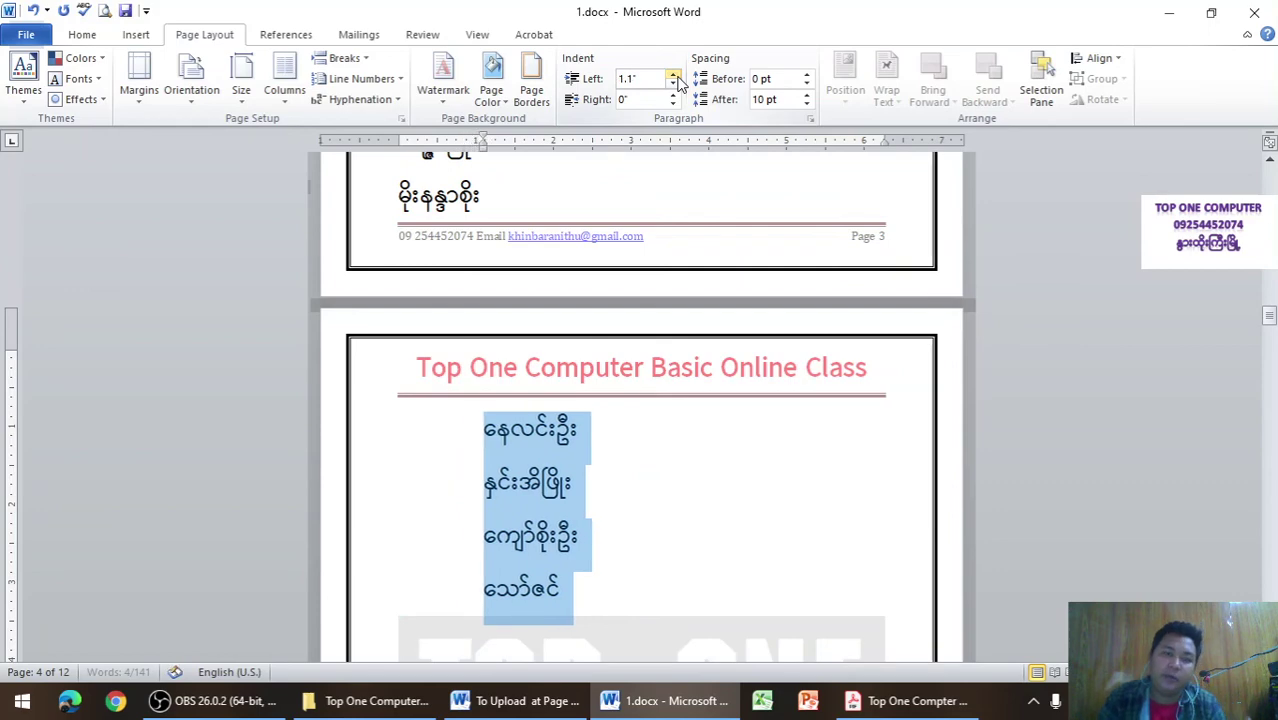
pyautogui.doubleClick(674, 76)
pyautogui.moveTo(674, 86); pyautogui.dragTo(676, 78)
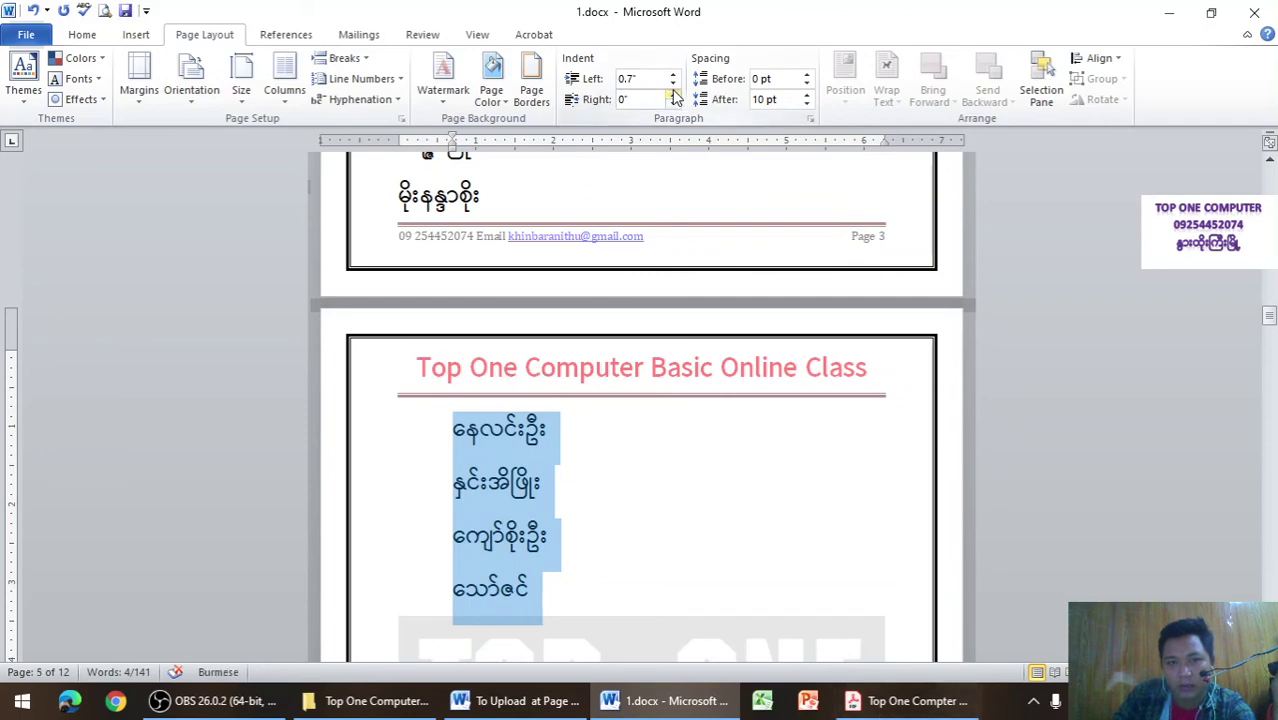
pyautogui.moveTo(673, 86); pyautogui.dragTo(673, 85)
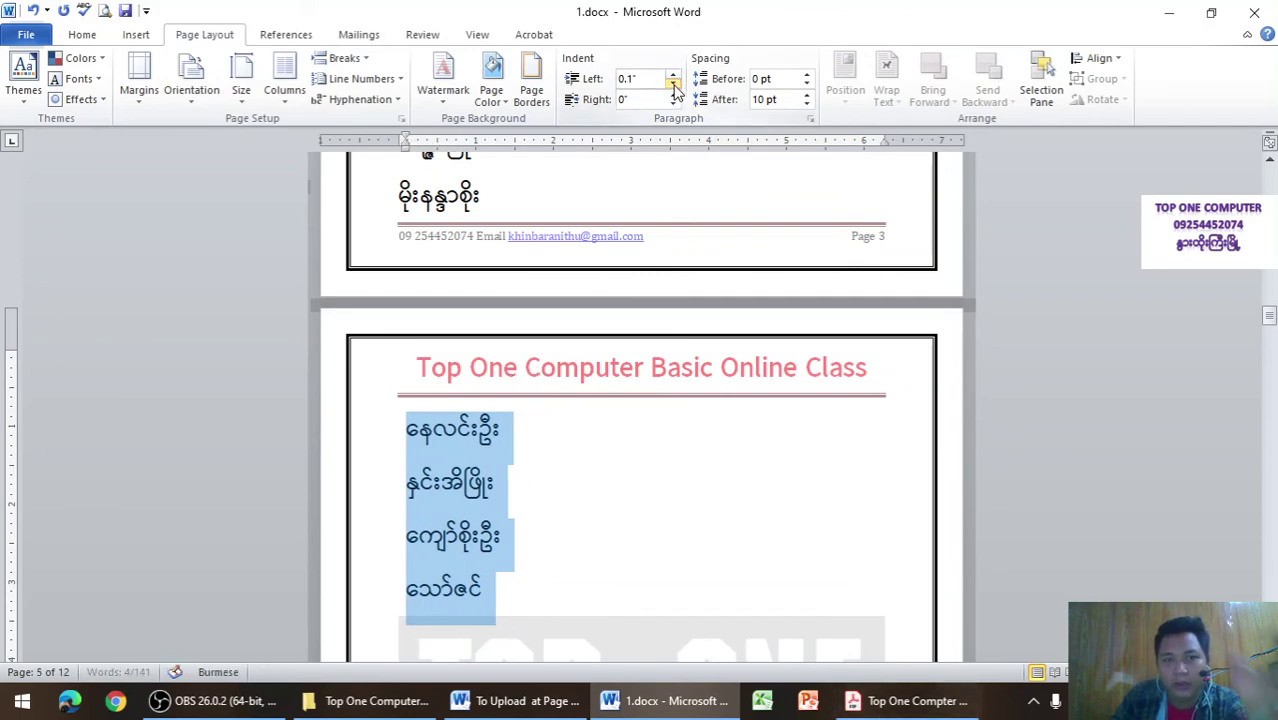
# Step: Briefly show and hide the navigation pane and page gridlines from the View tab
pyautogui.click(478, 40)
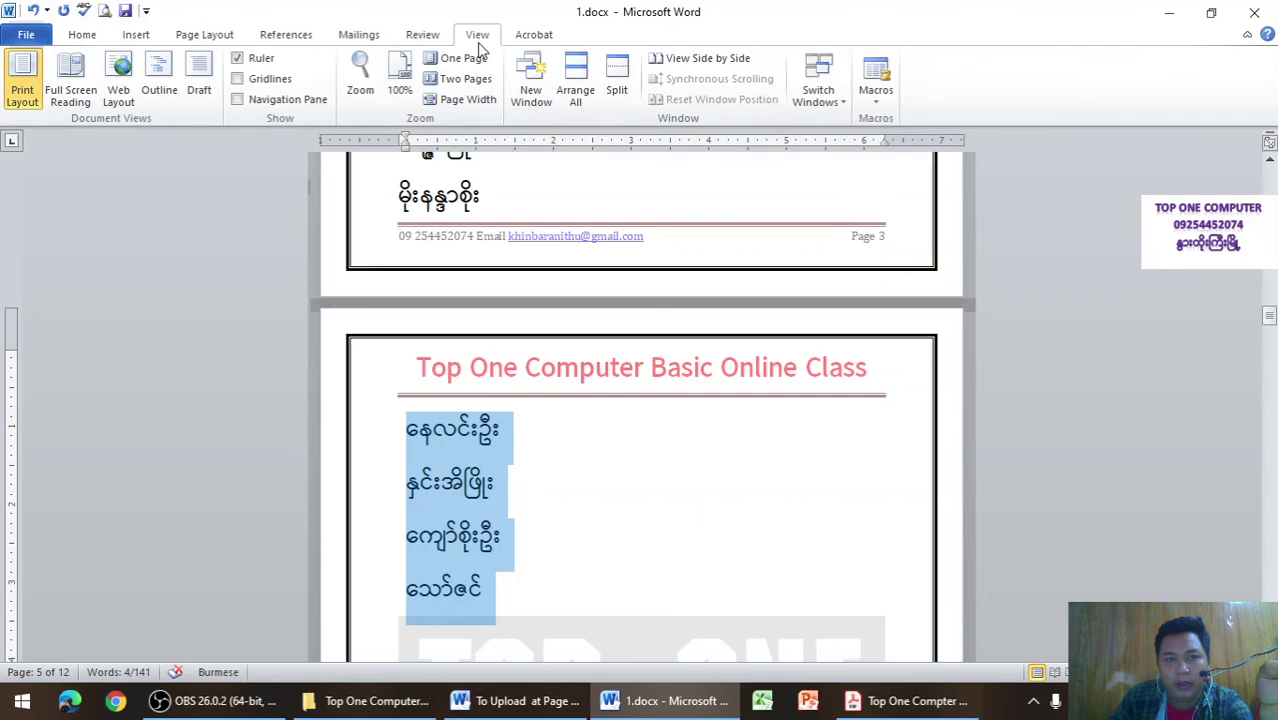
pyautogui.click(271, 99)
pyautogui.click(269, 101)
pyautogui.click(278, 80)
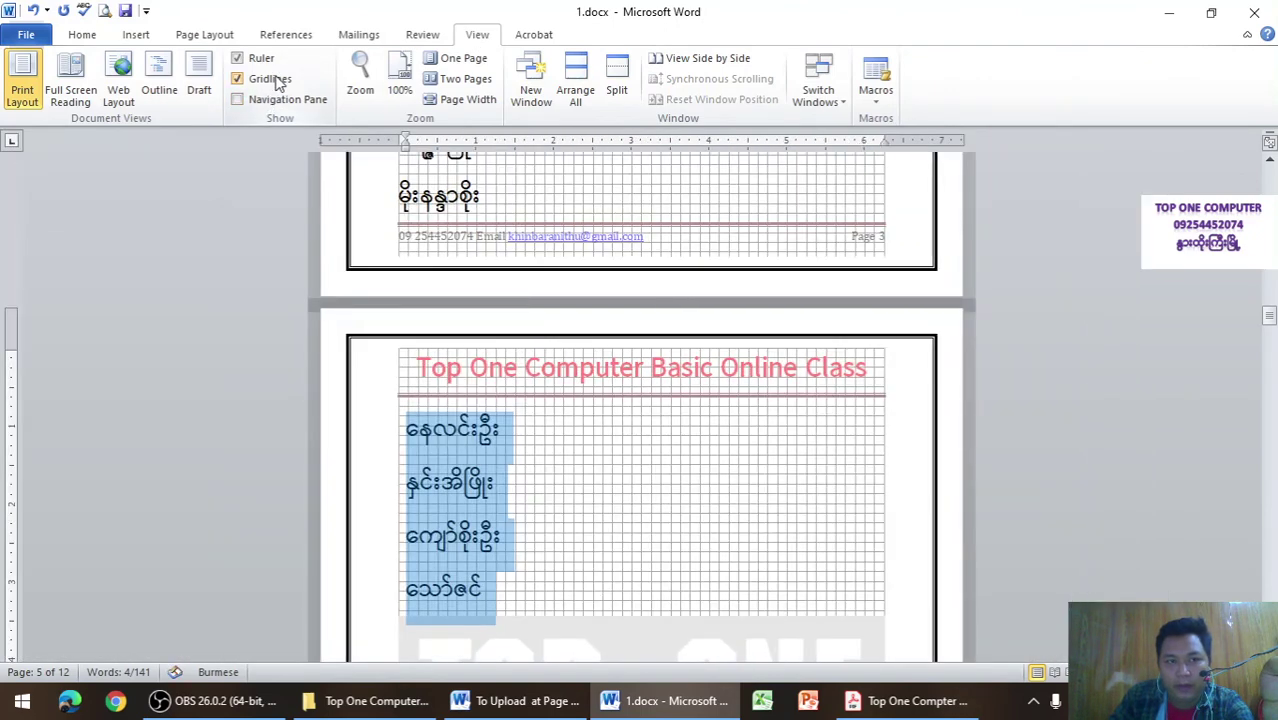
pyautogui.click(277, 81)
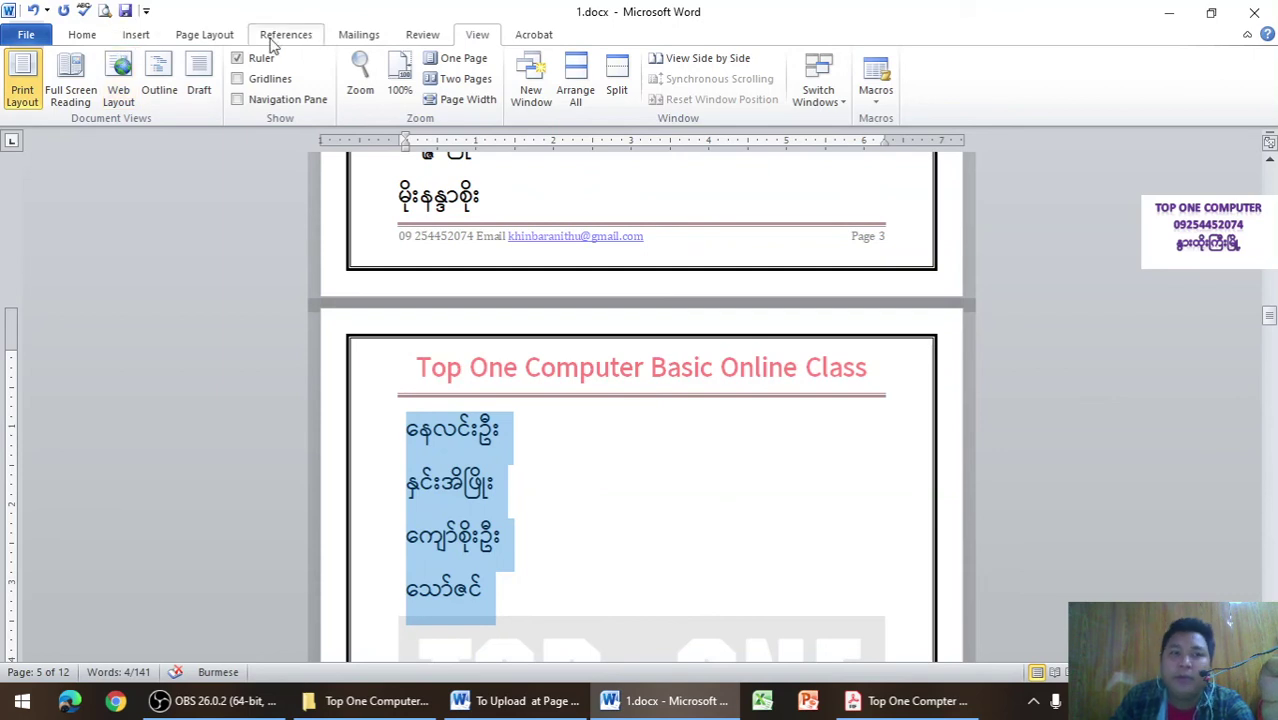
pyautogui.click(204, 34)
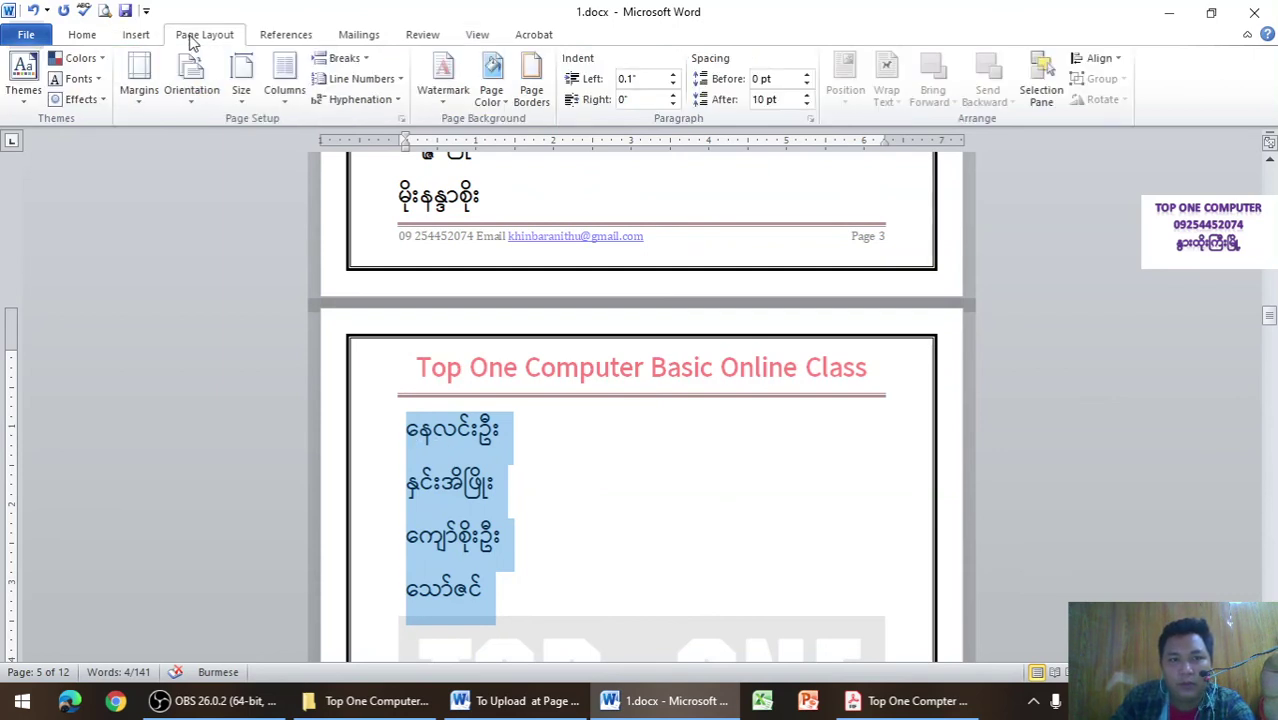
# Step: Space the four Burmese lines with 12 pt before and 0 pt after each paragraph
pyautogui.click(806, 75)
pyautogui.click(806, 75)
pyautogui.click(806, 75)
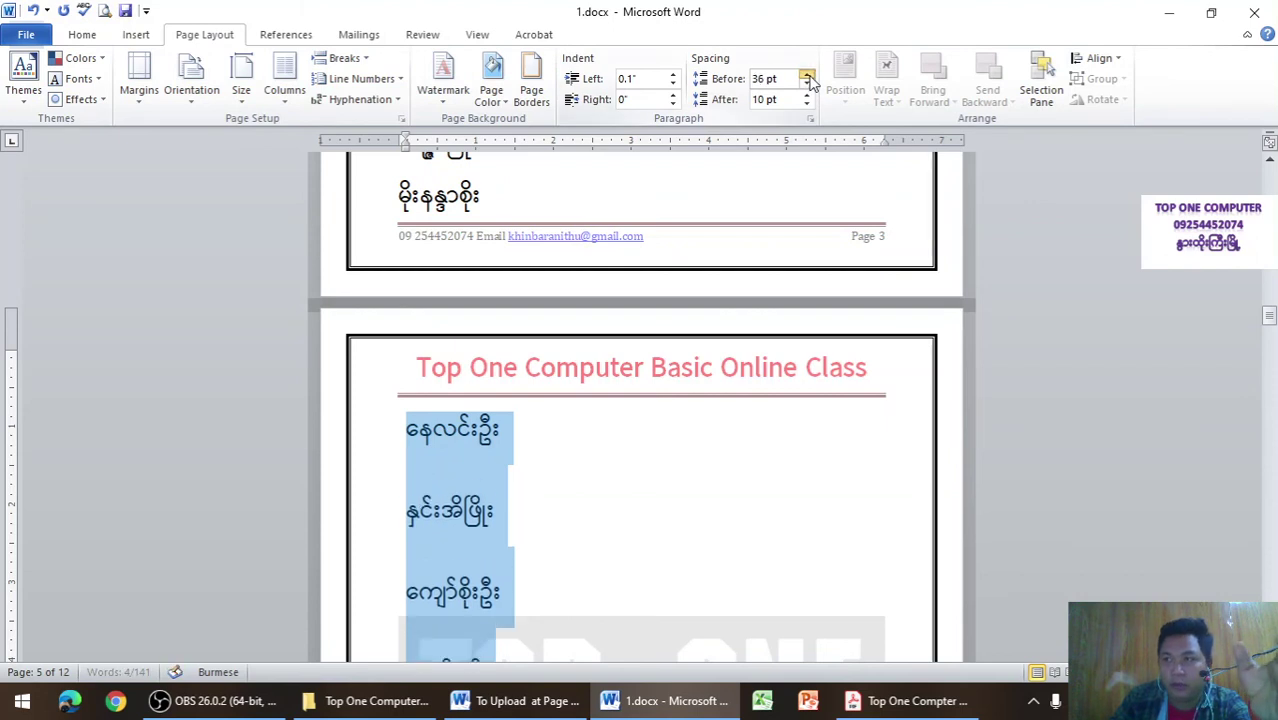
pyautogui.click(806, 75)
pyautogui.click(806, 86)
pyautogui.click(806, 86)
pyautogui.click(806, 86)
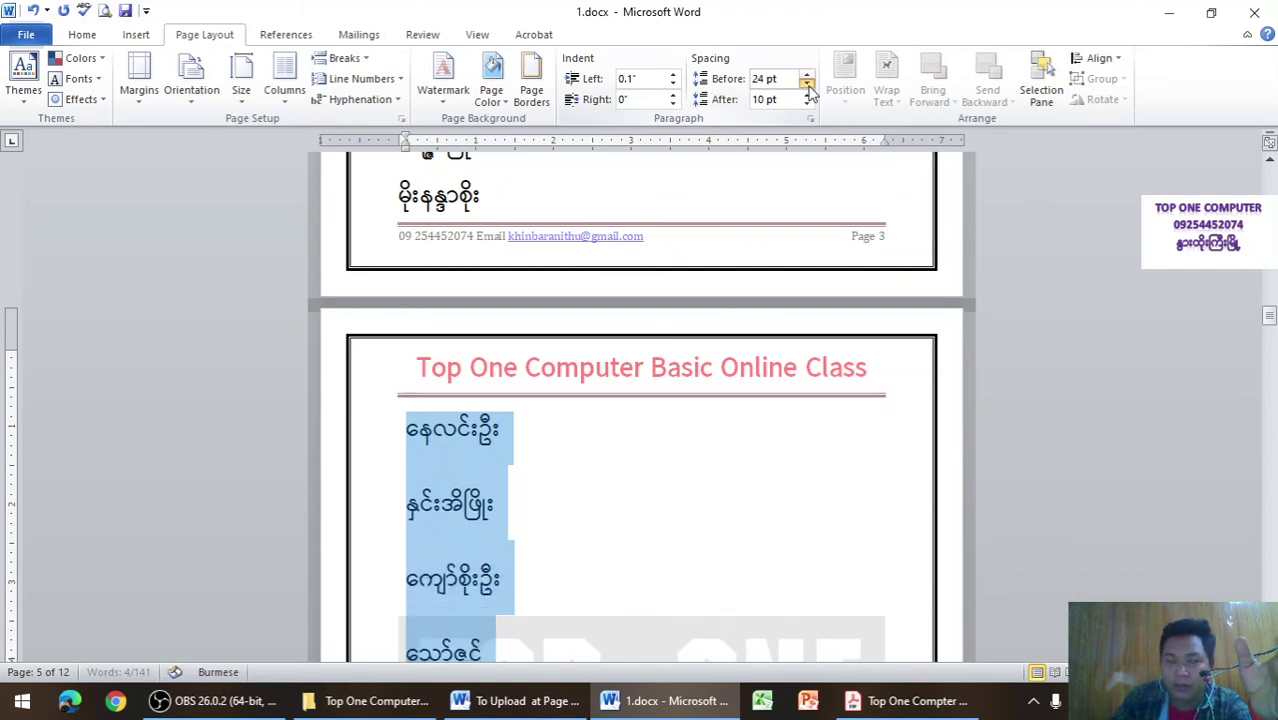
pyautogui.click(806, 86)
pyautogui.click(806, 86)
pyautogui.click(808, 104)
pyautogui.click(808, 104)
pyautogui.click(808, 104)
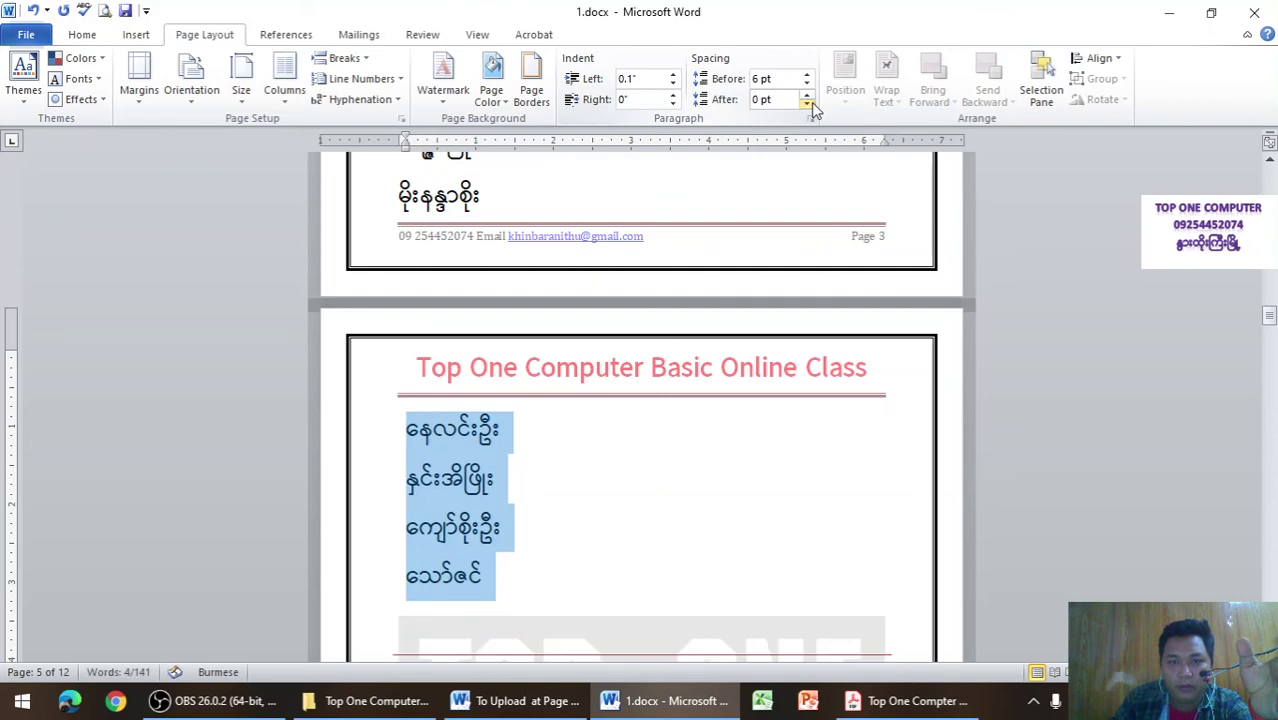
pyautogui.click(808, 104)
pyautogui.click(807, 104)
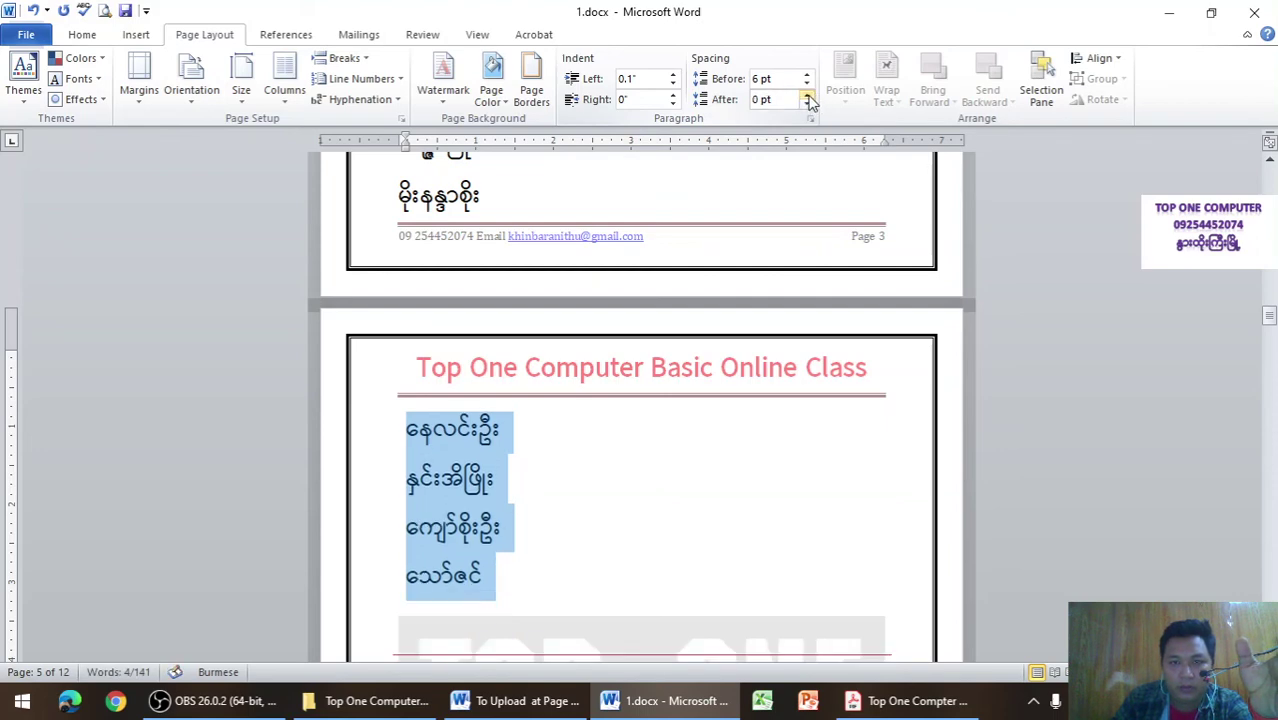
pyautogui.click(806, 74)
pyautogui.click(806, 74)
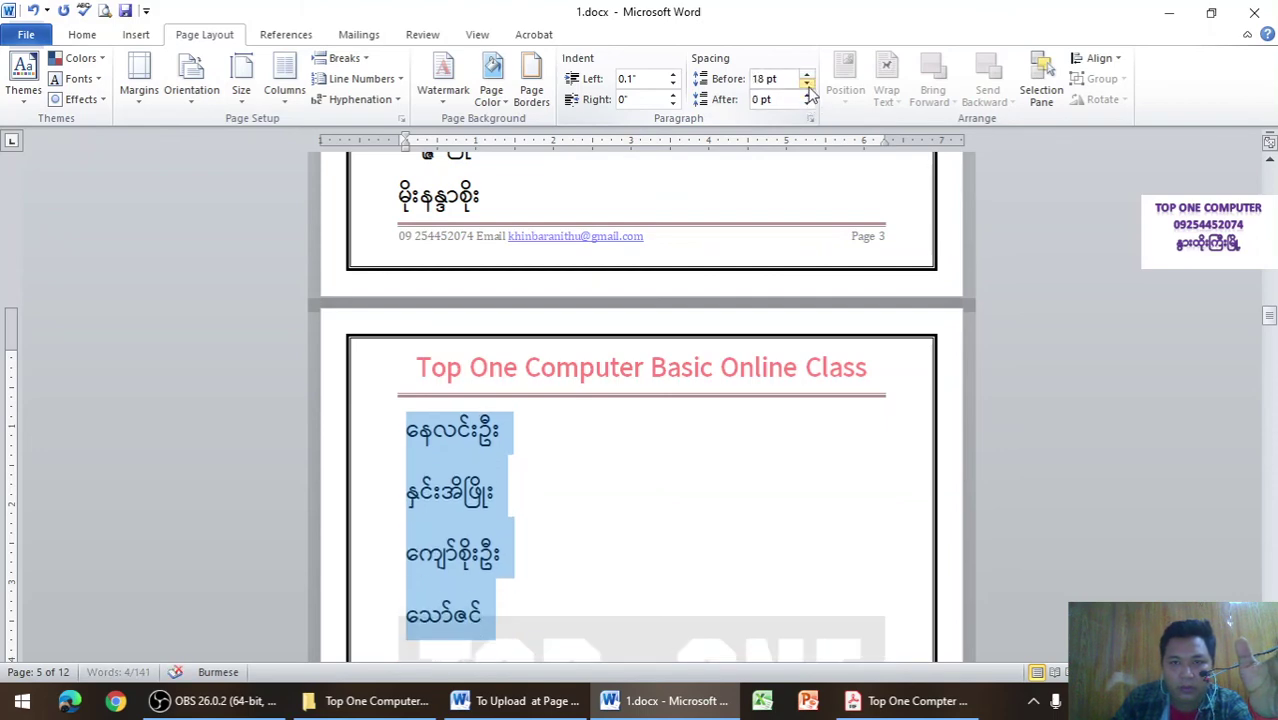
pyautogui.click(807, 84)
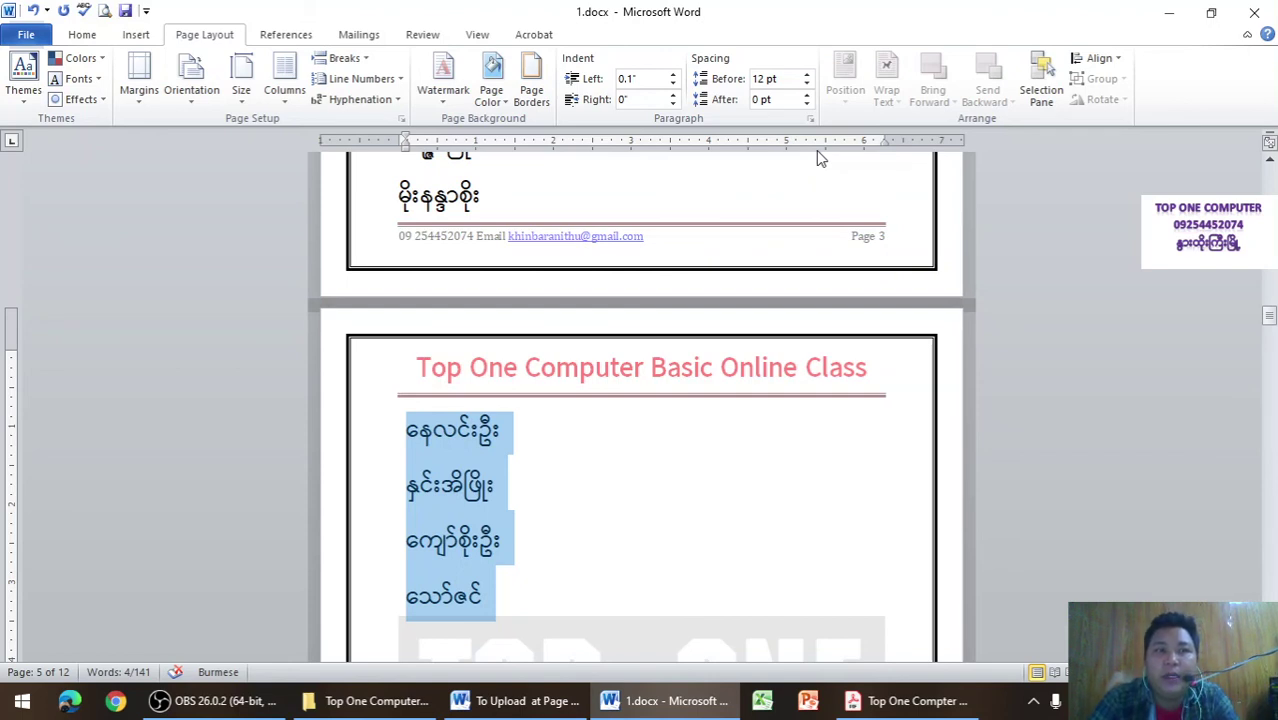
# Step: Browse the References, Mailings, Review, View and Acrobat tabs, turning page gridlines off
pyautogui.click(296, 44)
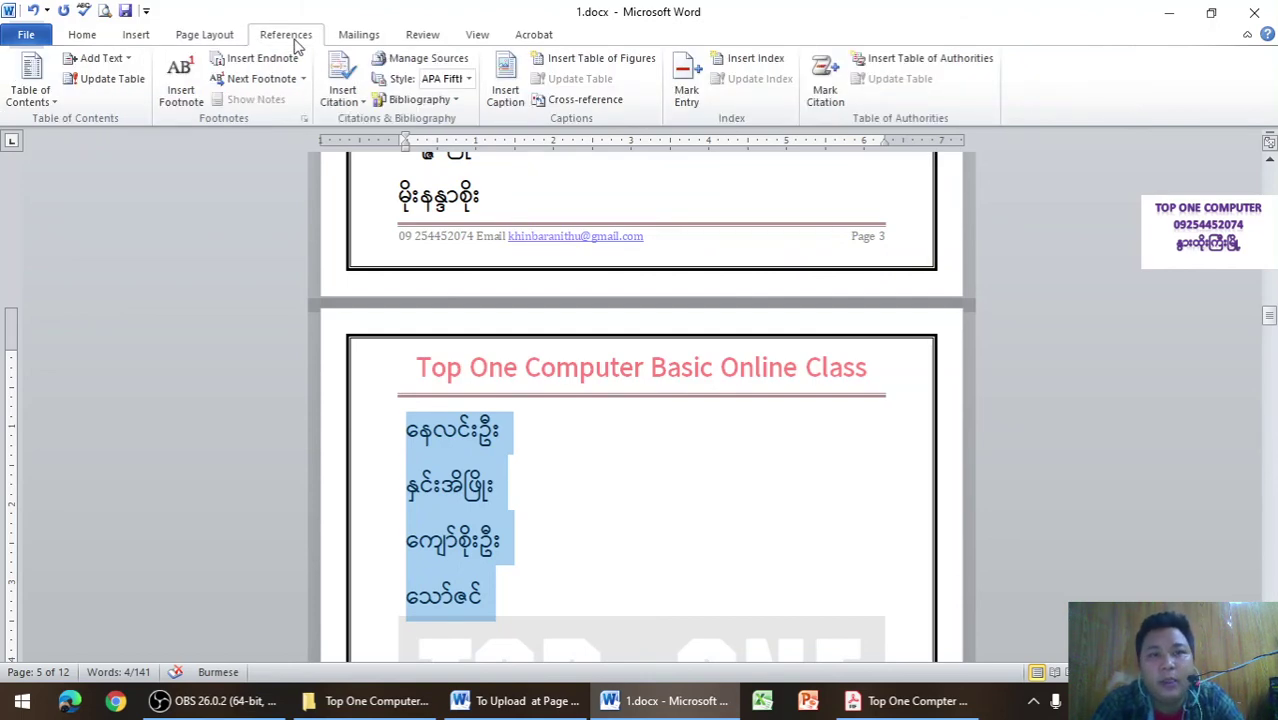
pyautogui.click(338, 40)
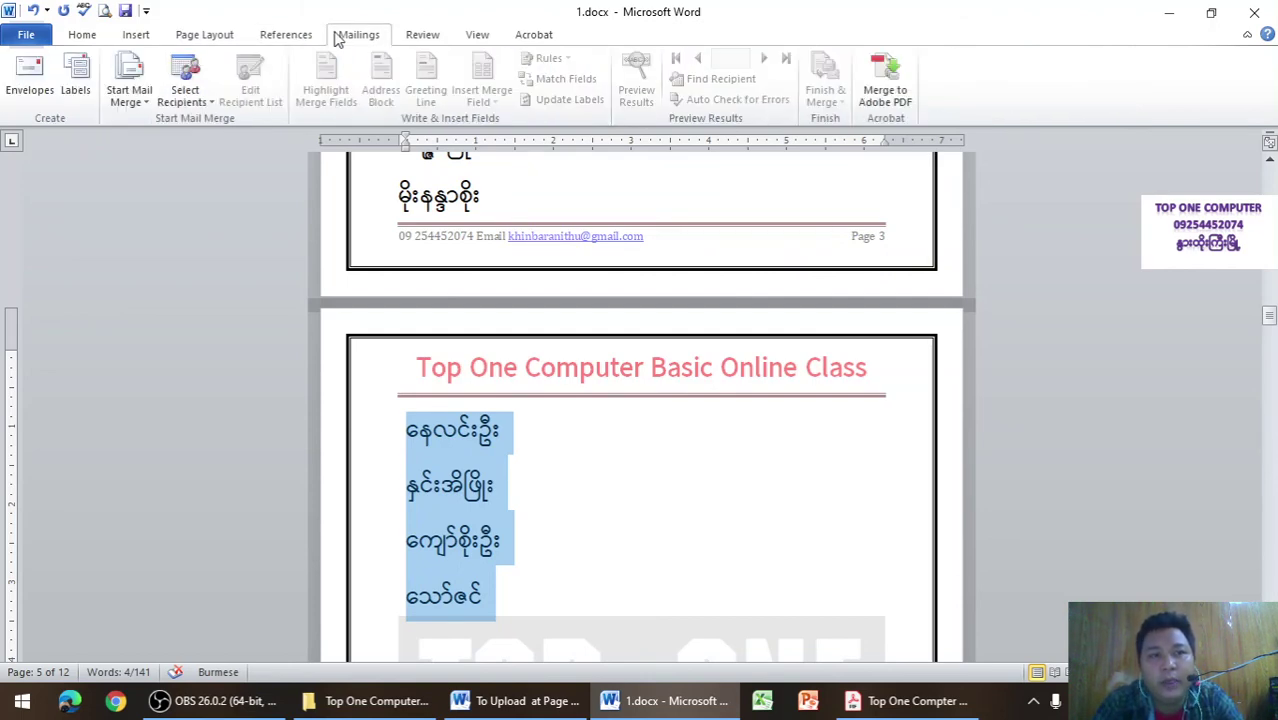
pyautogui.click(414, 42)
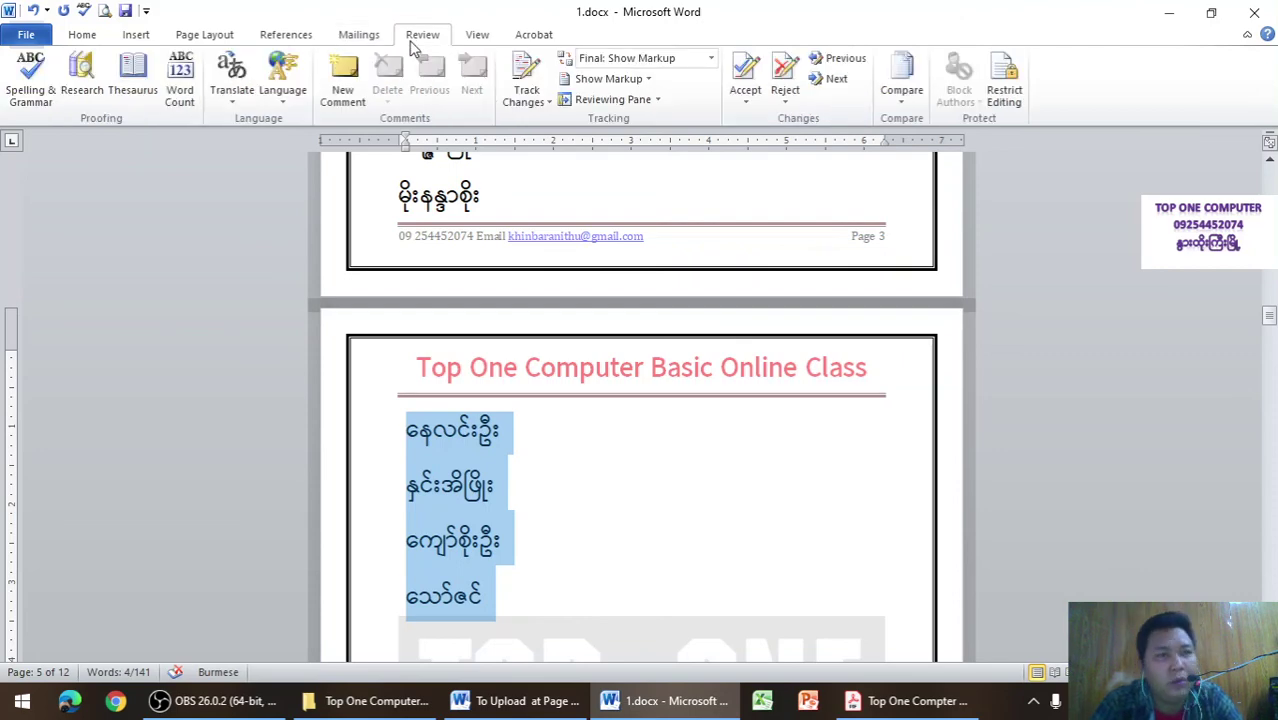
pyautogui.click(476, 35)
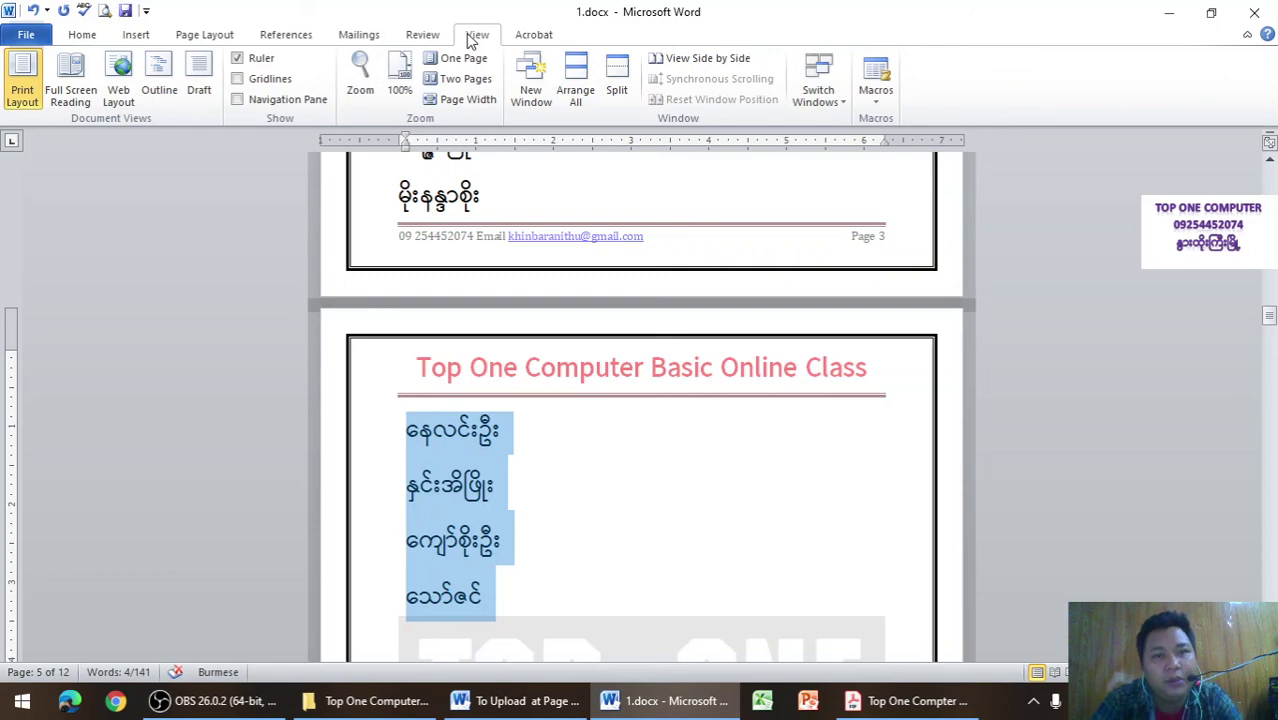
pyautogui.click(270, 79)
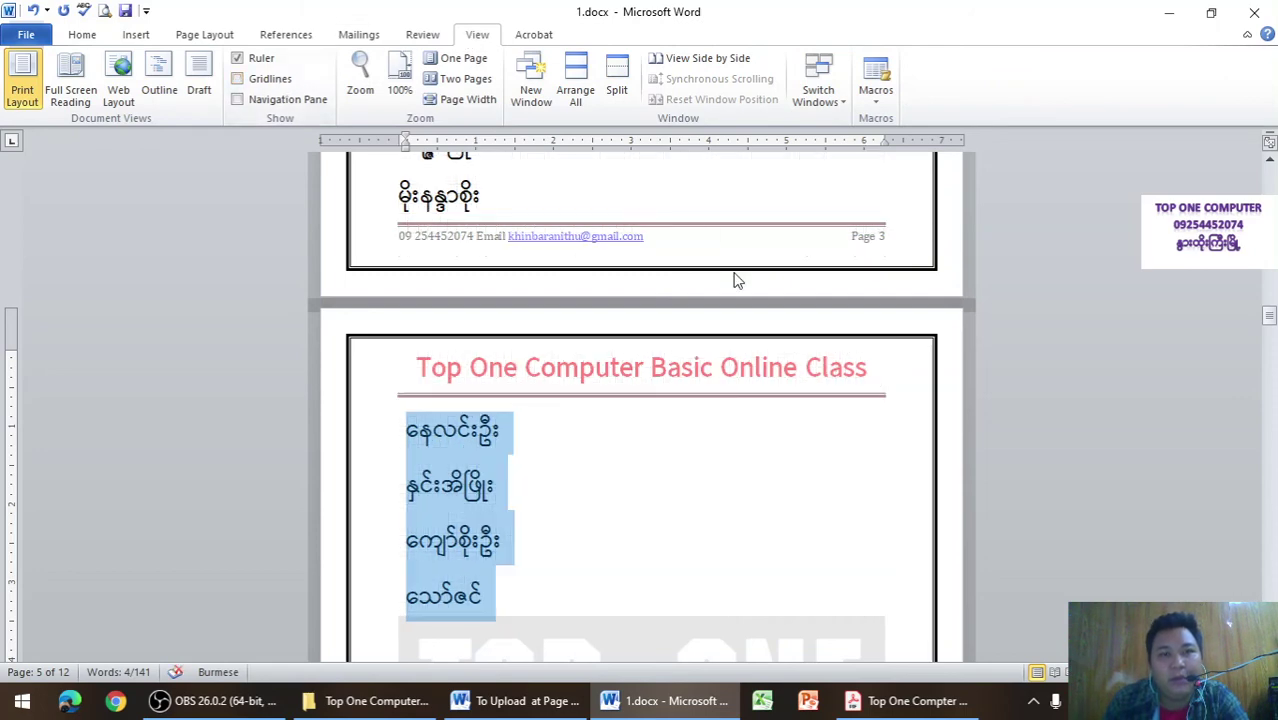
pyautogui.click(532, 36)
pyautogui.click(494, 36)
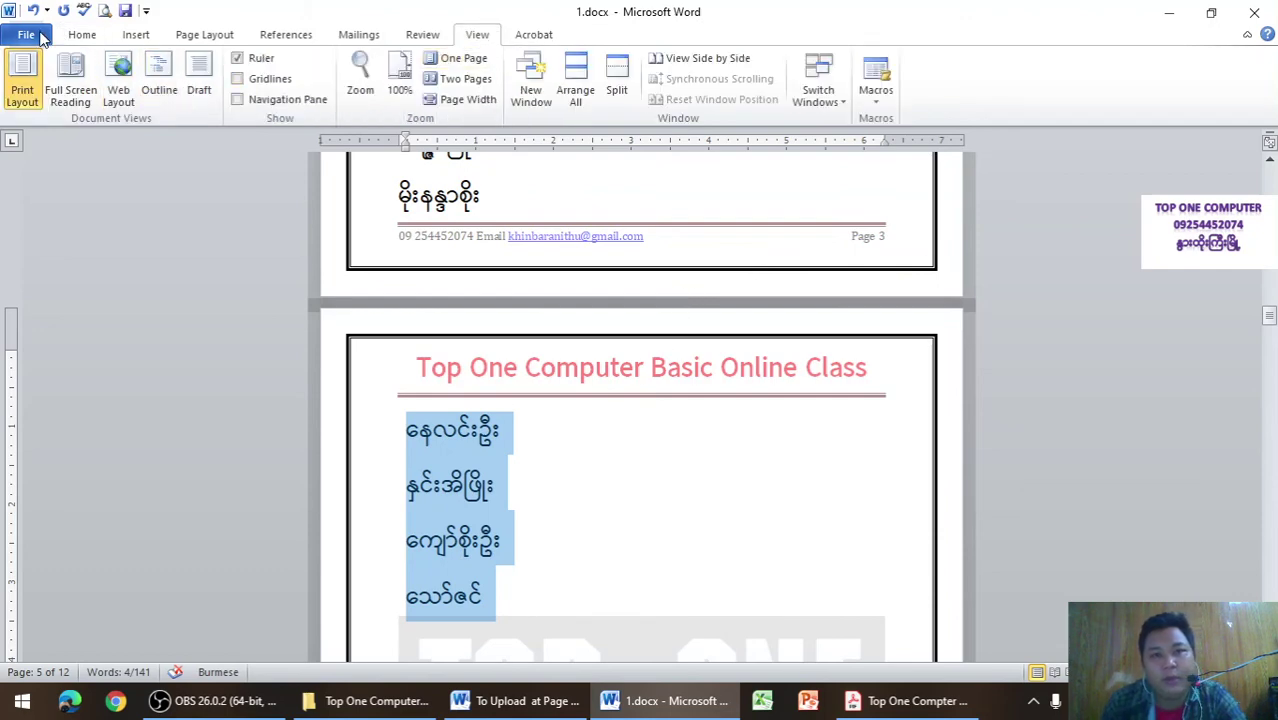
# Step: Cycle again through Page Layout, References, Mailings and Review, ending on the View tab
pyautogui.click(206, 36)
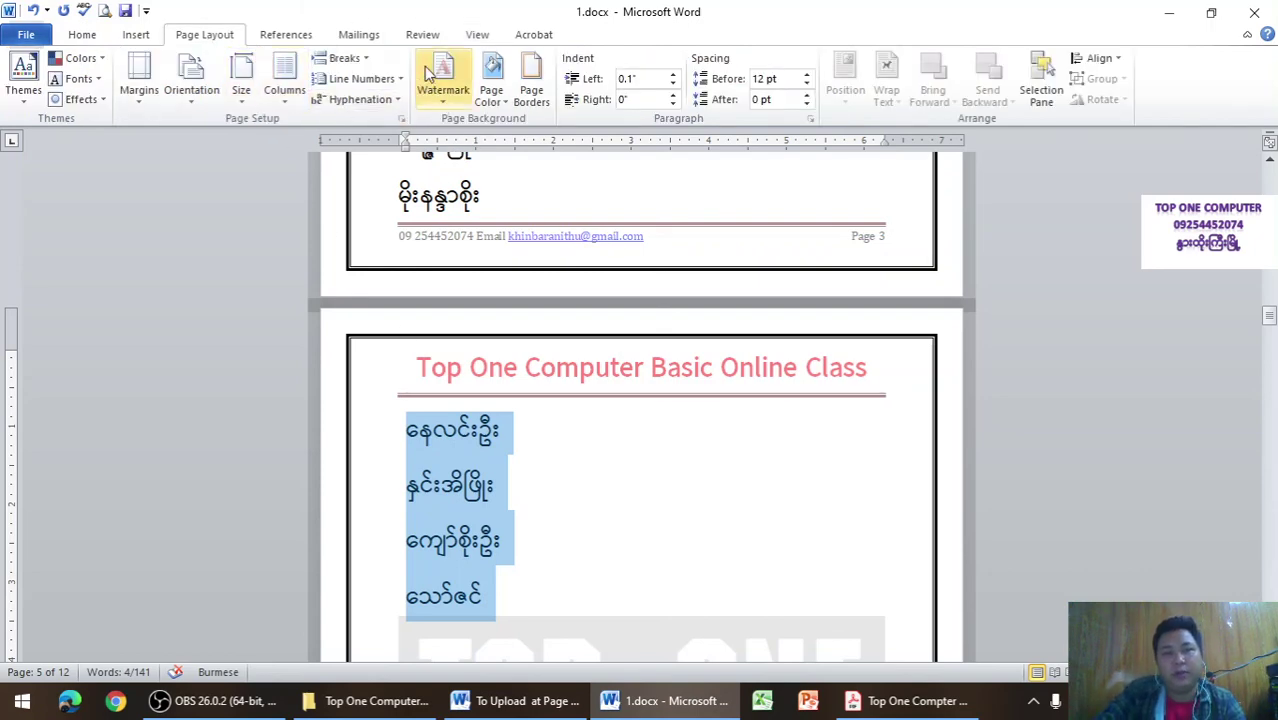
pyautogui.click(286, 34)
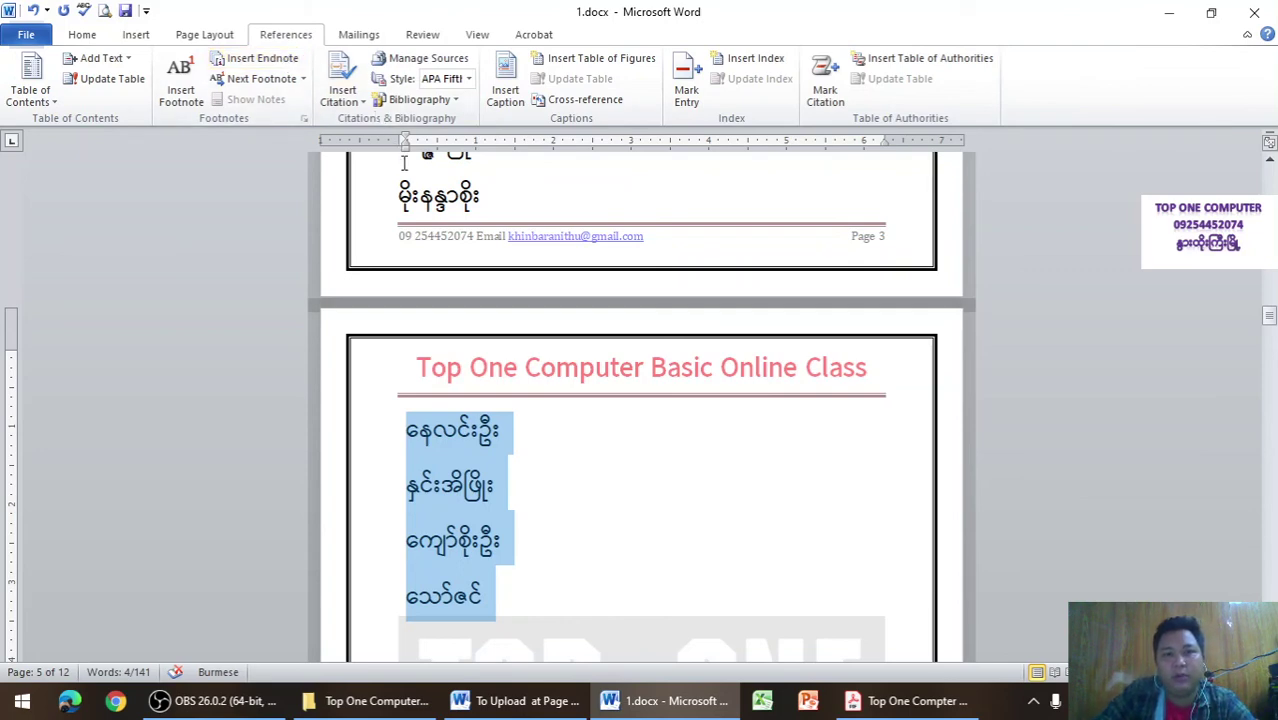
pyautogui.click(360, 36)
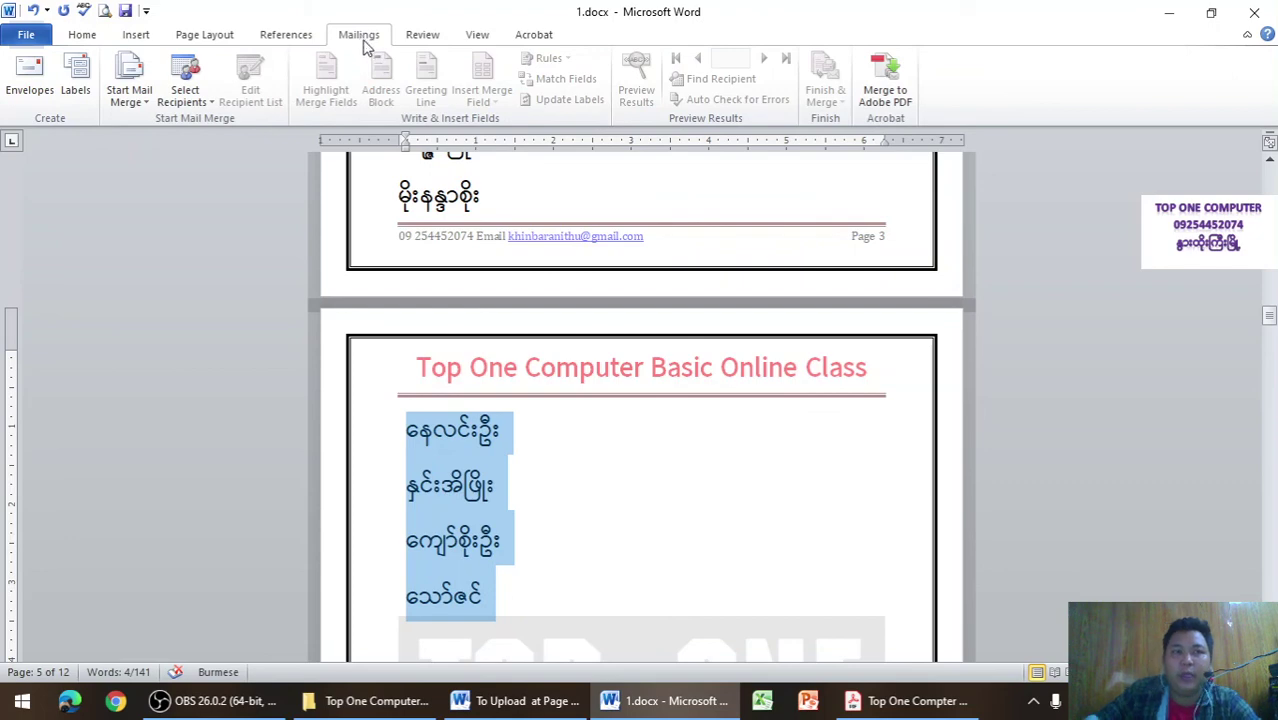
pyautogui.click(418, 38)
pyautogui.click(472, 38)
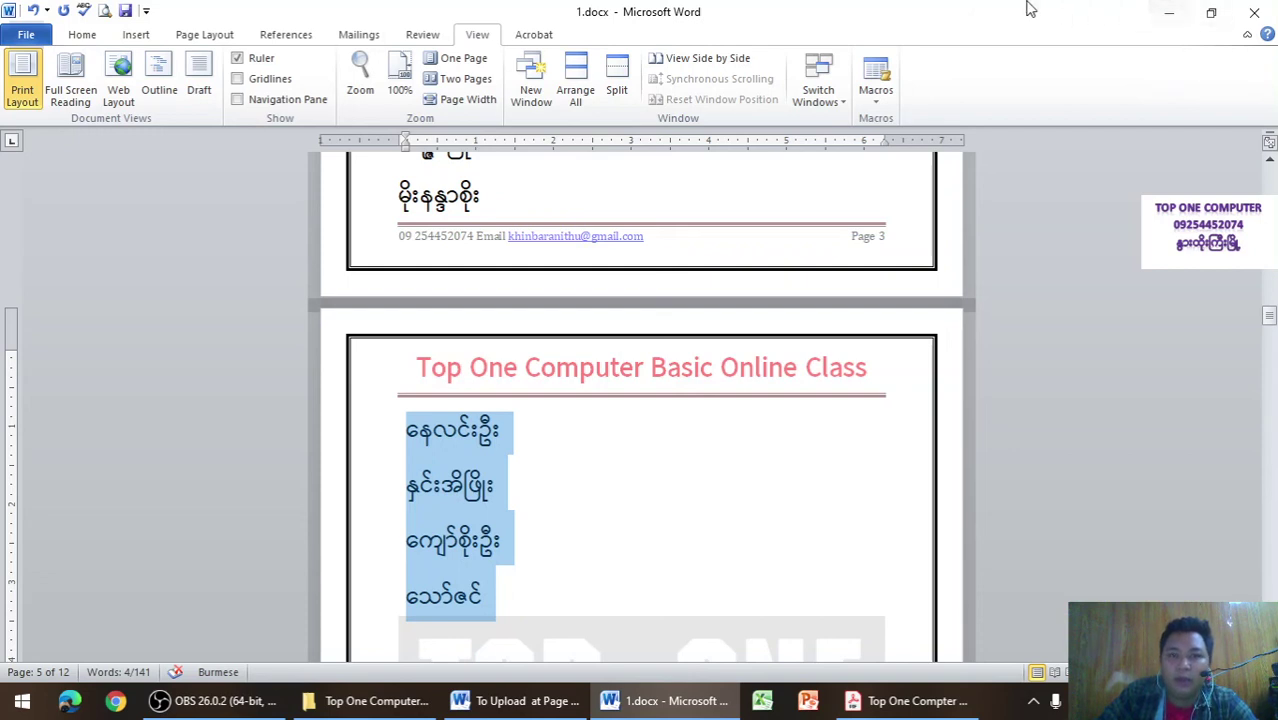
# Step: Save and close 1.docx, then close the book PDF in Acrobat
pyautogui.click(1240, 10)
pyautogui.click(575, 386)
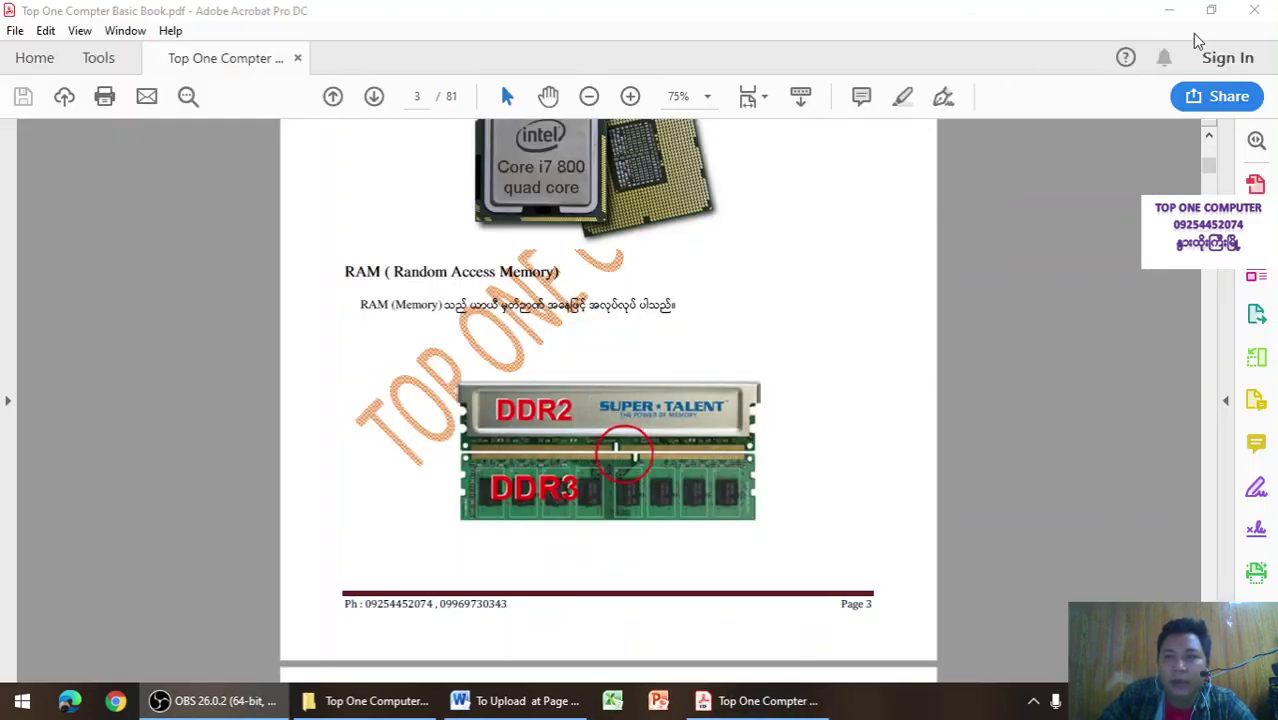
pyautogui.click(1254, 10)
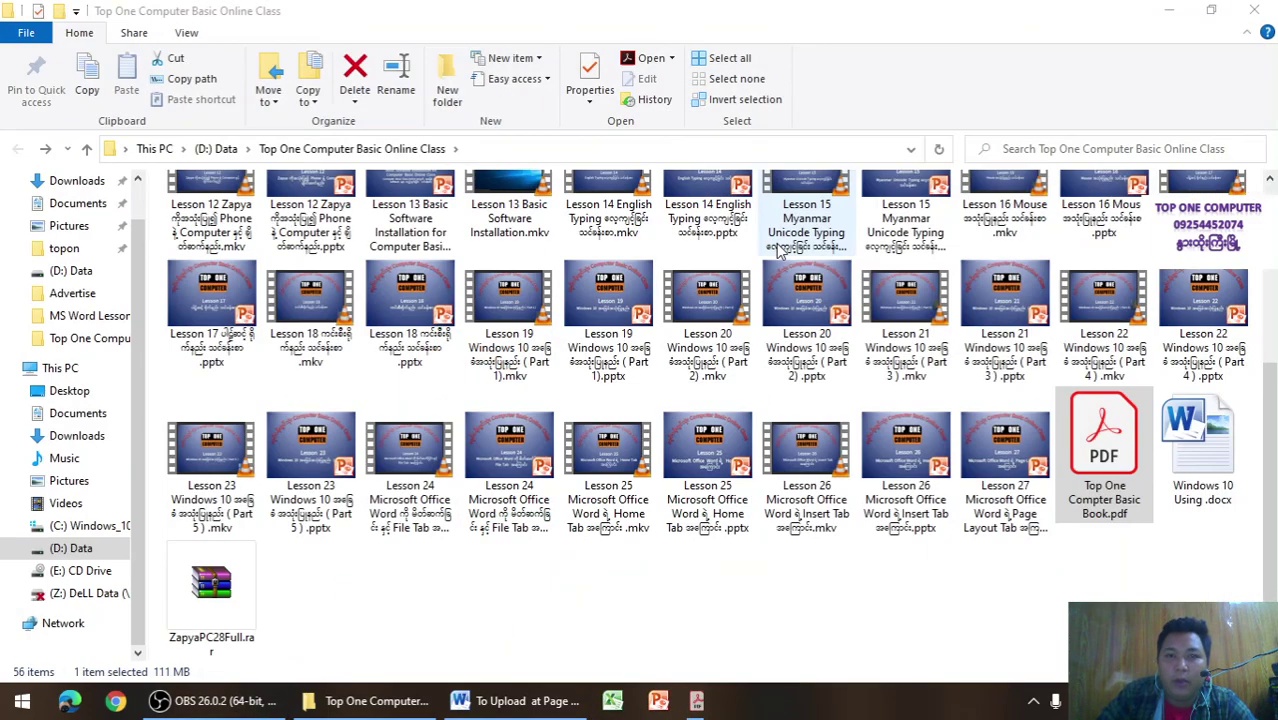
# Step: Close the To Upload at Page document and exit Word
pyautogui.click(505, 702)
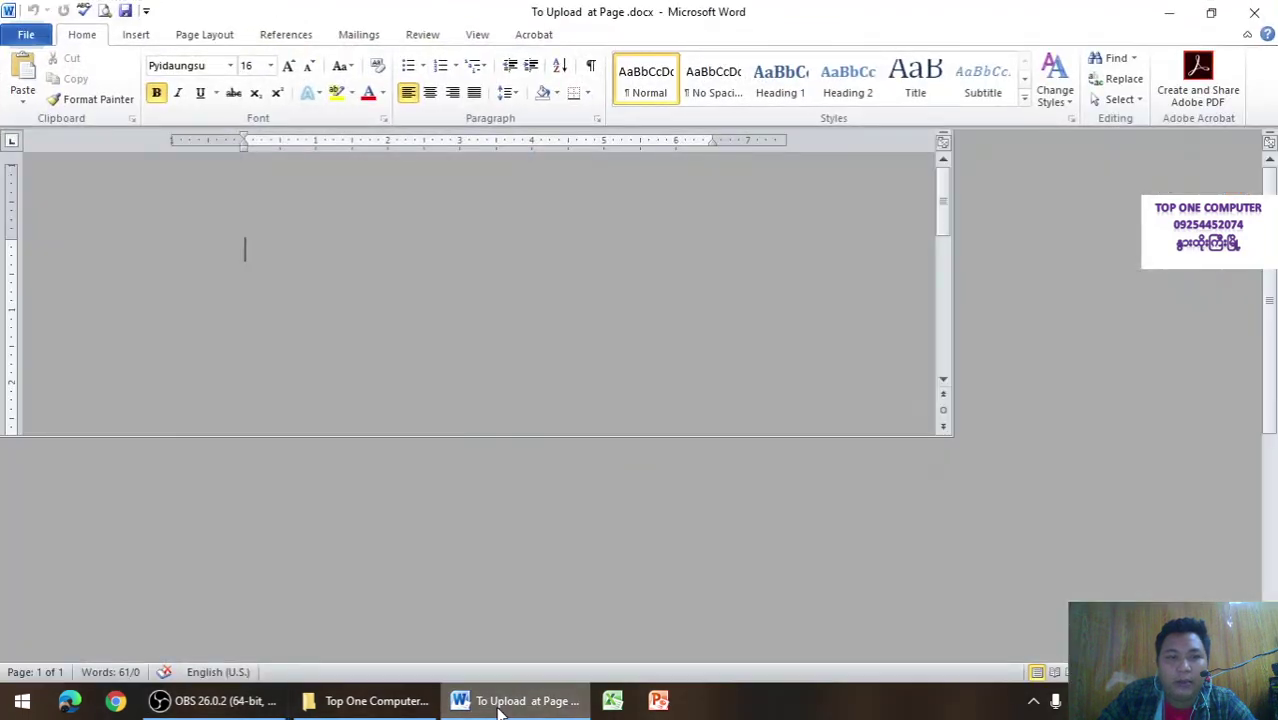
pyautogui.click(1236, 13)
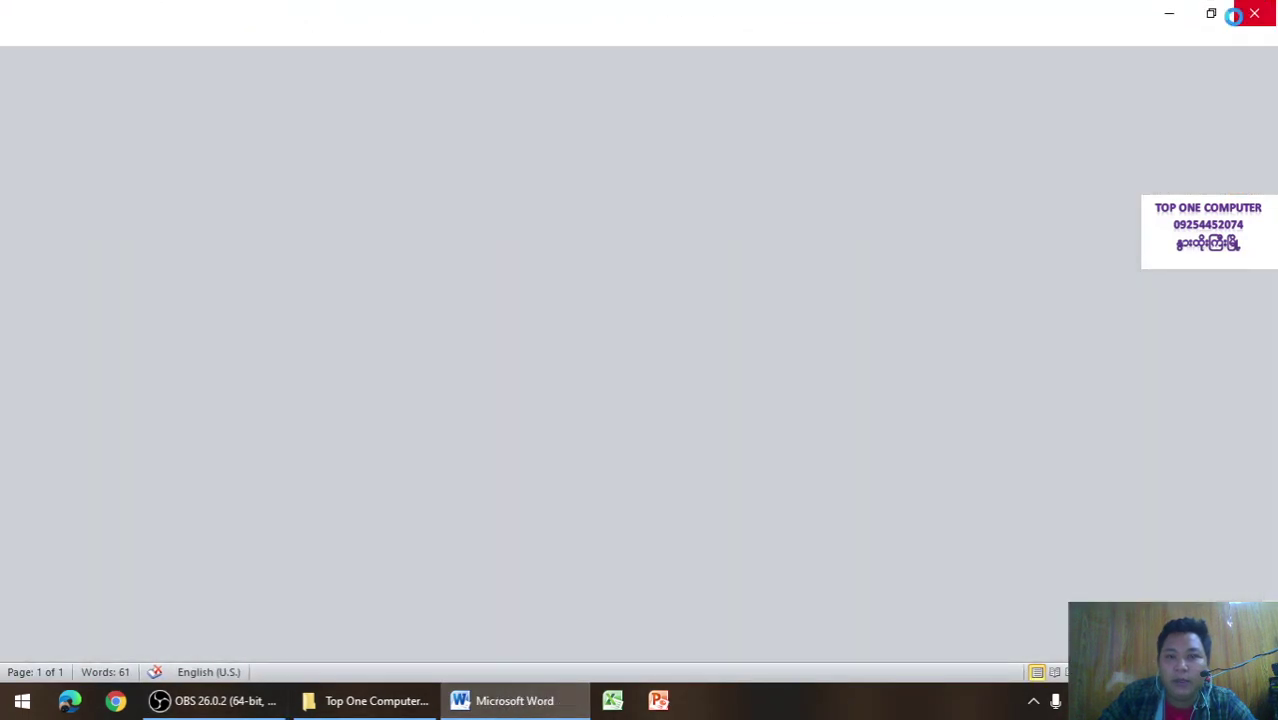
pyautogui.click(1234, 14)
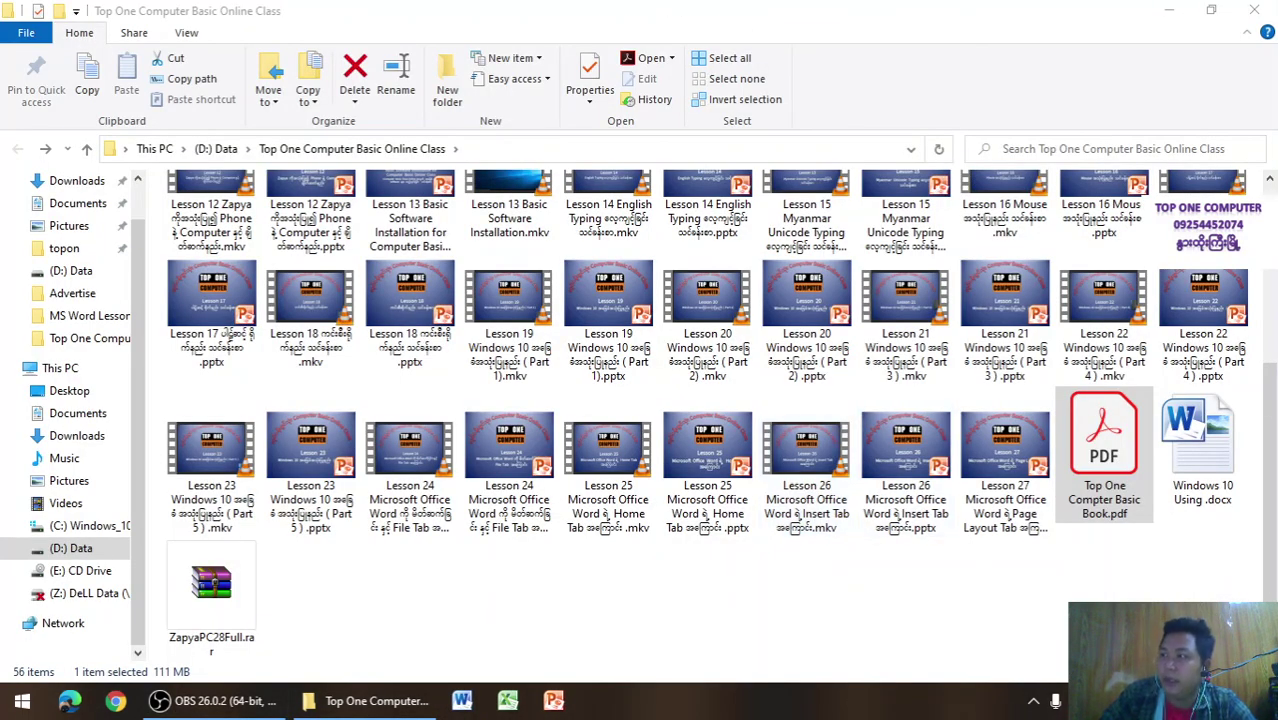